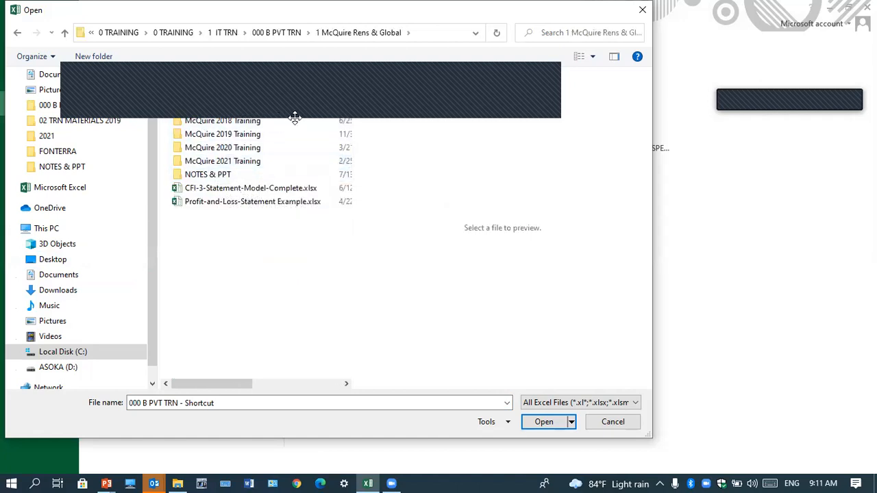
Open the workbook MODULE 10 C - PIVOTS SHIPMENT SCHEDULE.xlsx from 000 B PVT TRN > 0 2021 TRAINING > McQuire > FONTERRA > Sample Files
{"action": "left_click_drag", "start_coordinate": [304, 109], "coordinate": [477, 169]}
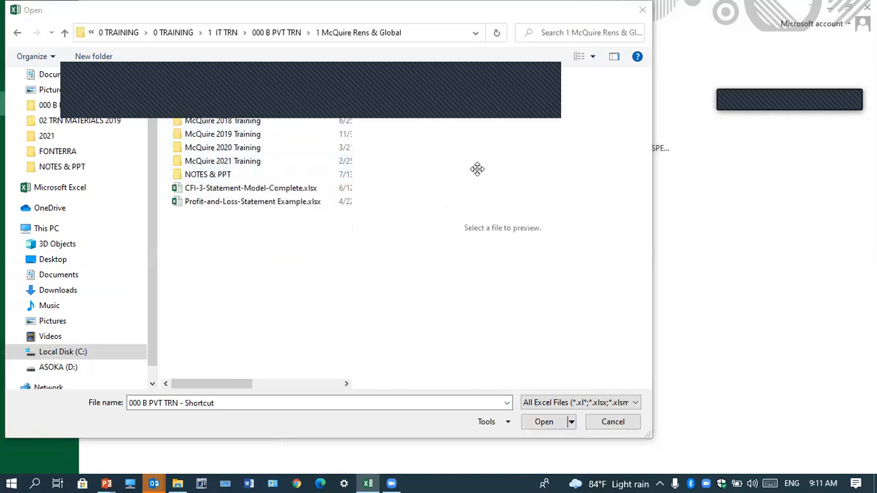
{"action": "left_click", "coordinate": [290, 37]}
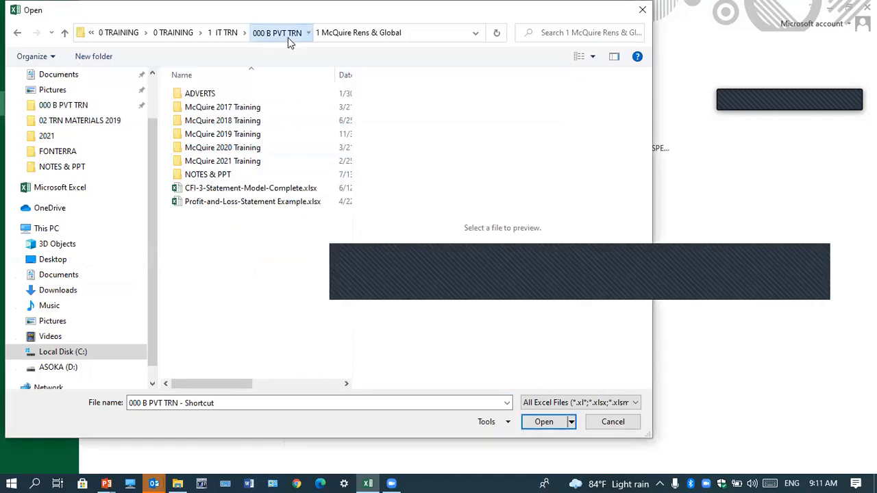
{"action": "double_click", "coordinate": [216, 121]}
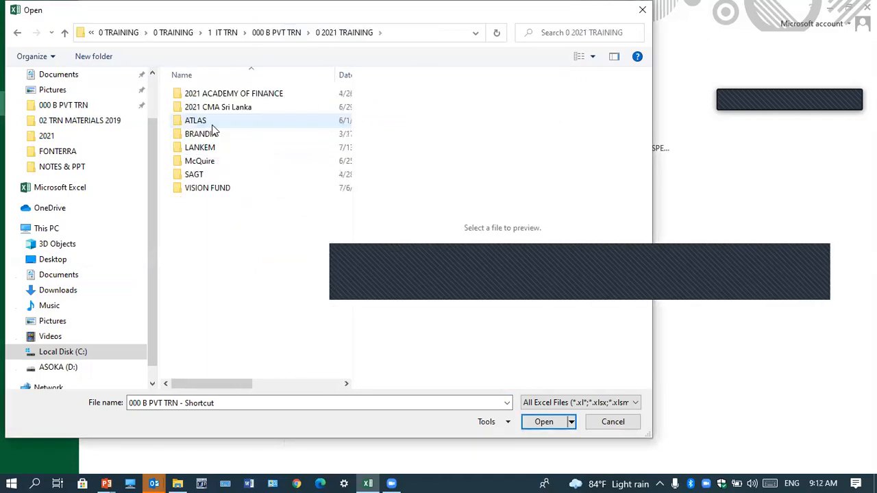
{"action": "double_click", "coordinate": [211, 162]}
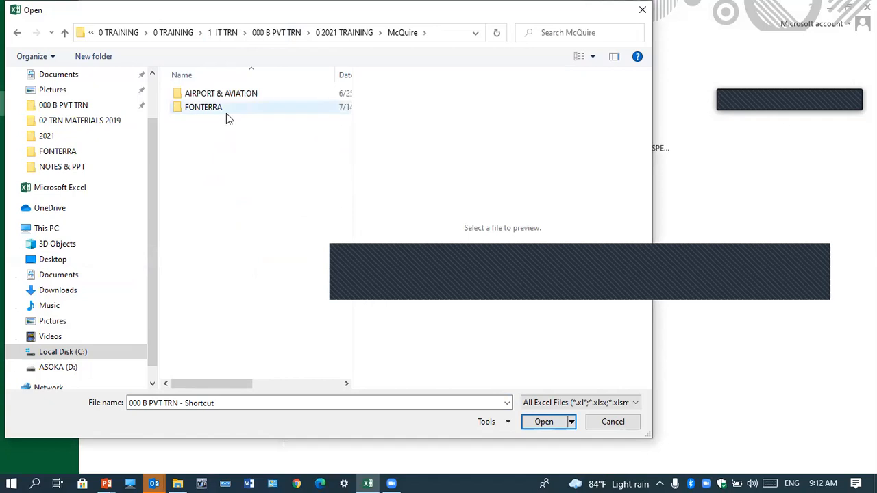
{"action": "double_click", "coordinate": [217, 112]}
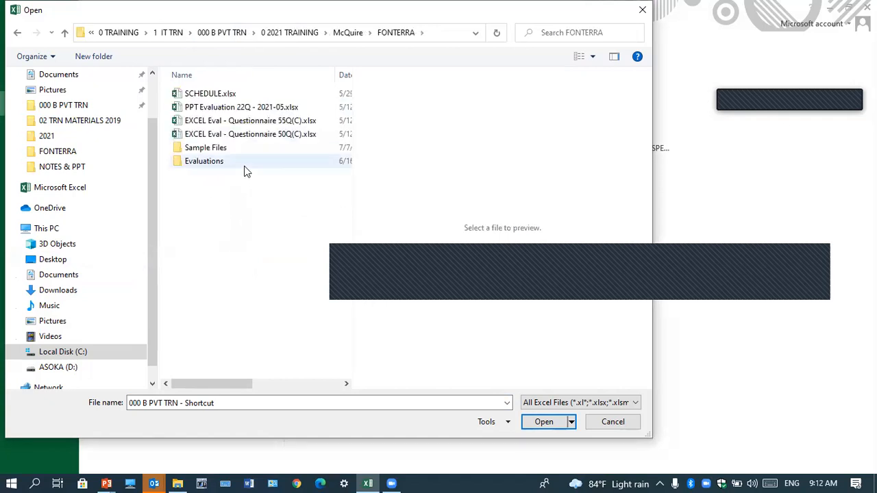
{"action": "left_click", "coordinate": [223, 150]}
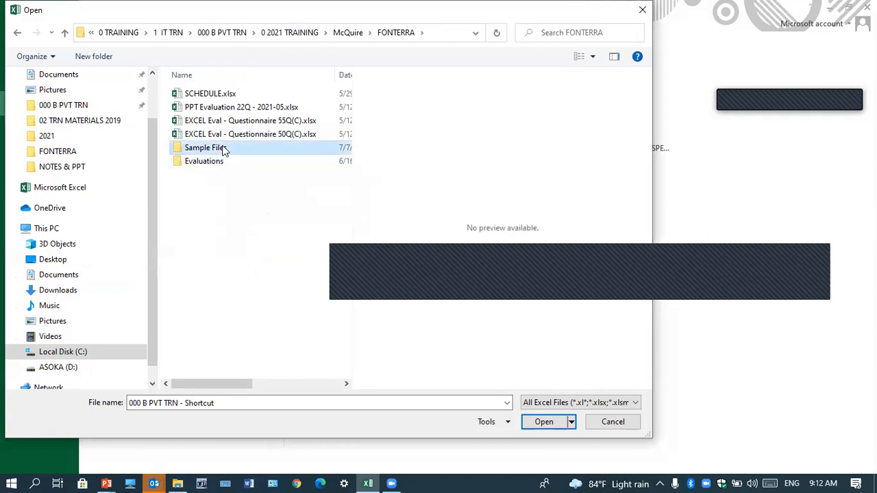
{"action": "double_click", "coordinate": [224, 150]}
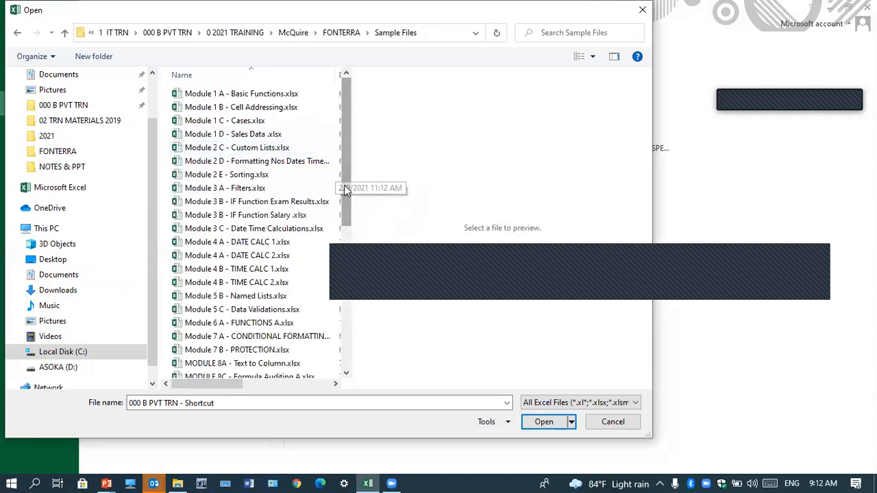
{"action": "left_click_drag", "start_coordinate": [350, 185], "coordinate": [341, 336]}
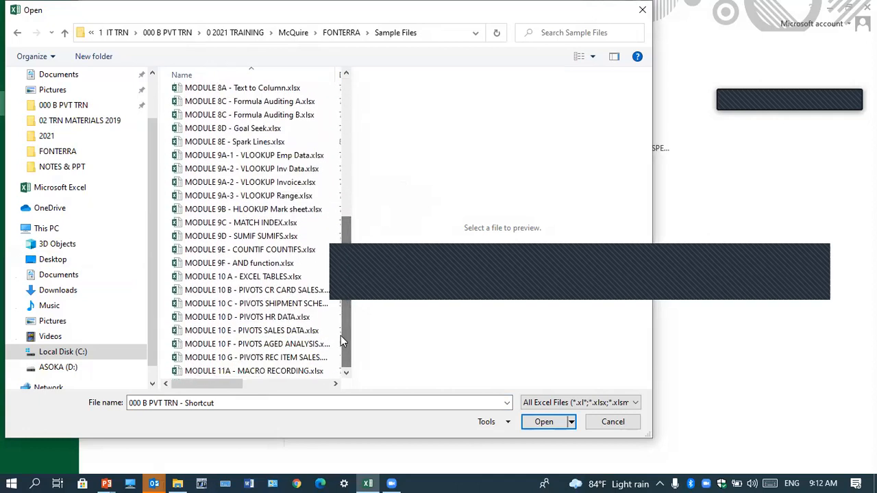
{"action": "double_click", "coordinate": [277, 307]}
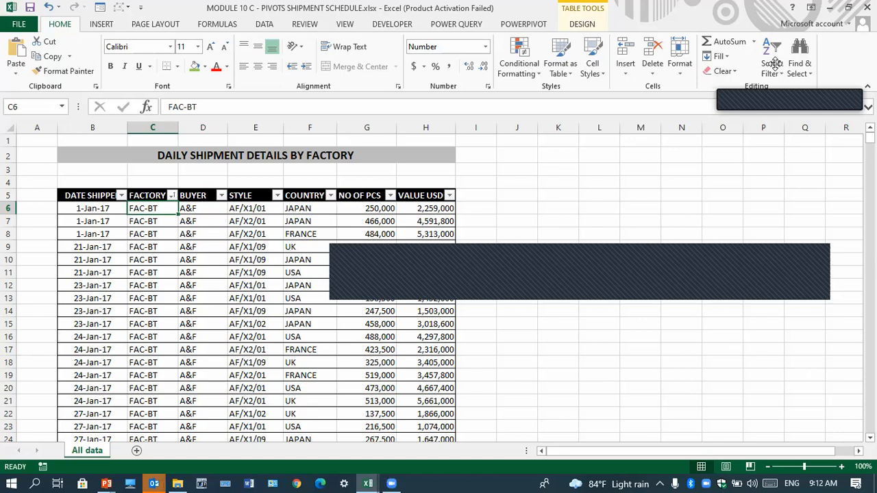
Hide the floating bar that covers part of the shipment worksheet
{"action": "left_click", "coordinate": [799, 265]}
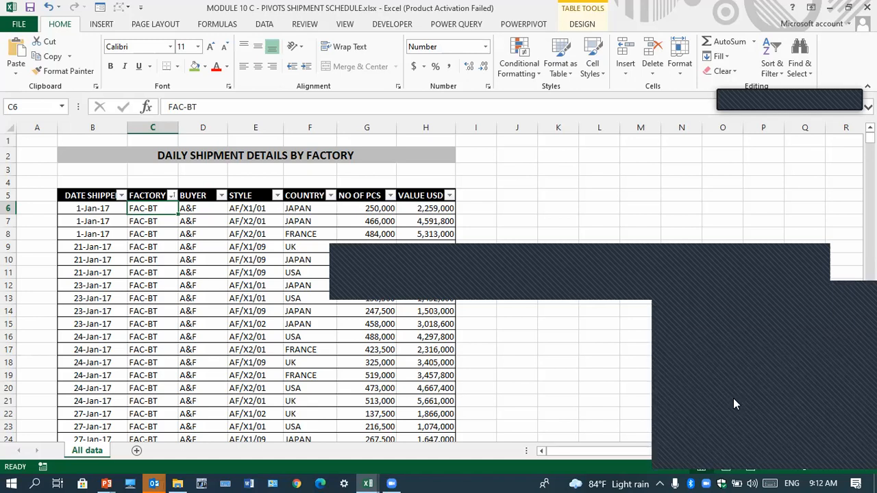
{"action": "left_click", "coordinate": [733, 405]}
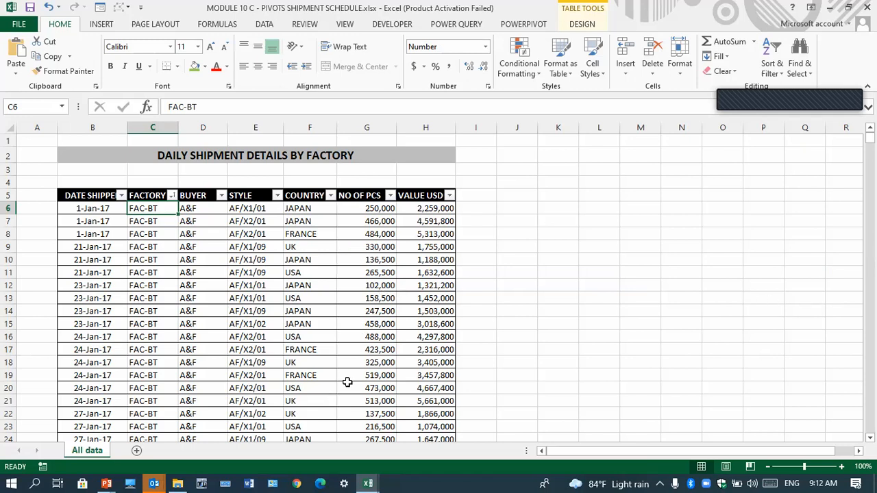
Create a PivotTable on a new worksheet from the daily shipment table, Table1
{"action": "left_click", "coordinate": [256, 273]}
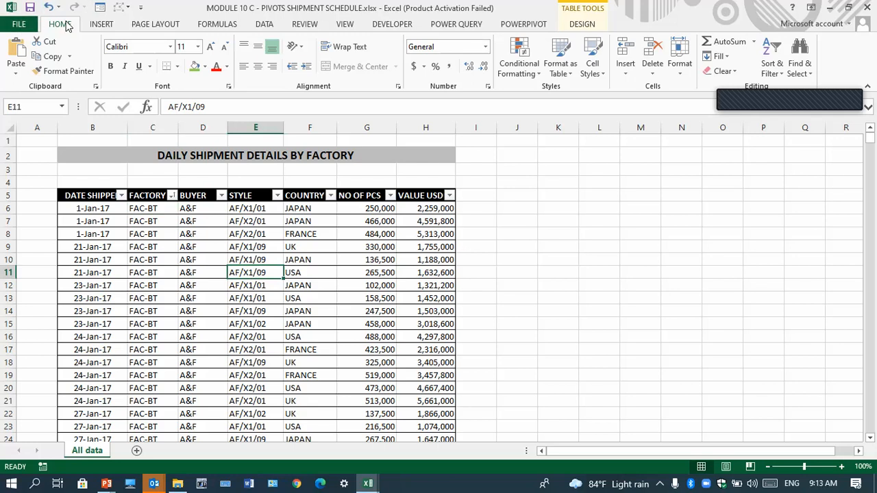
{"action": "left_click", "coordinate": [100, 25]}
{"action": "left_click", "coordinate": [22, 55]}
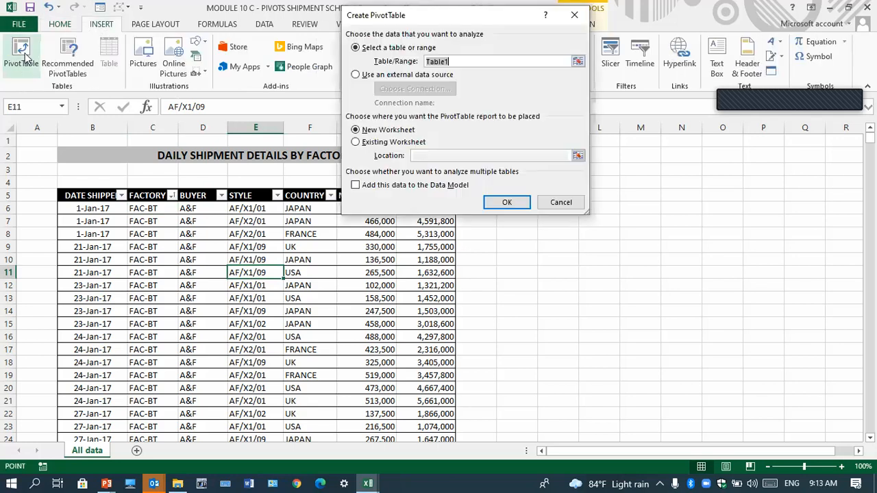
{"action": "left_click", "coordinate": [499, 206]}
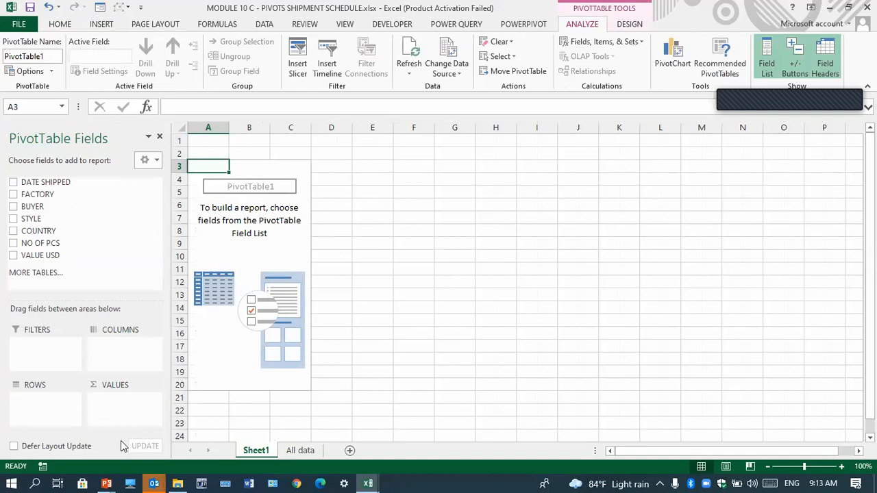
Add DATE SHIPPED to the PivotTable rows and group the dates by Months and Years
{"action": "left_click", "coordinate": [13, 182]}
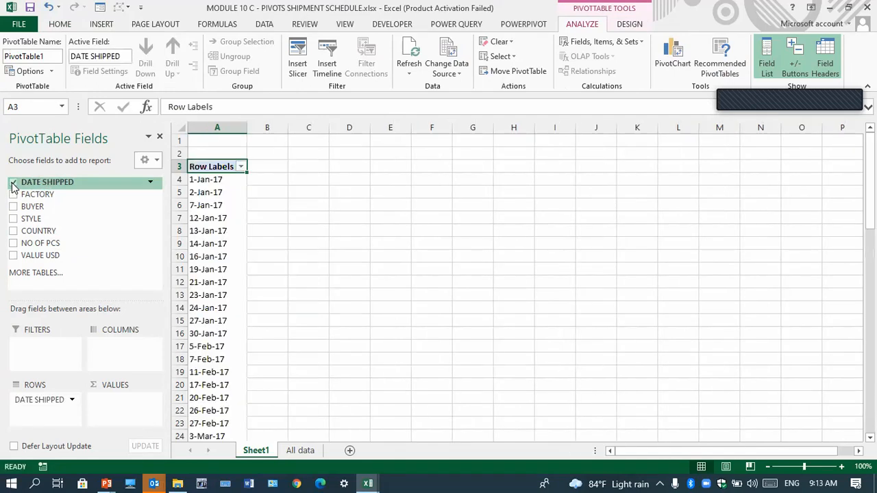
{"action": "right_click", "coordinate": [203, 231]}
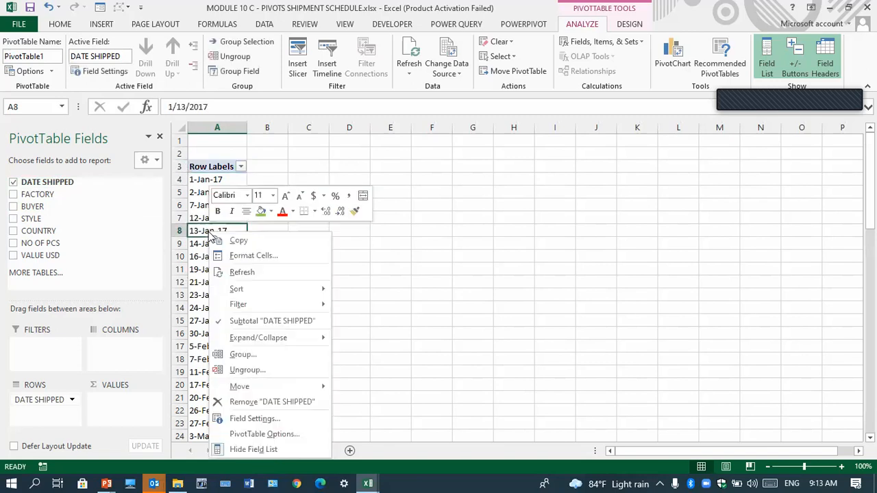
{"action": "left_click", "coordinate": [257, 361]}
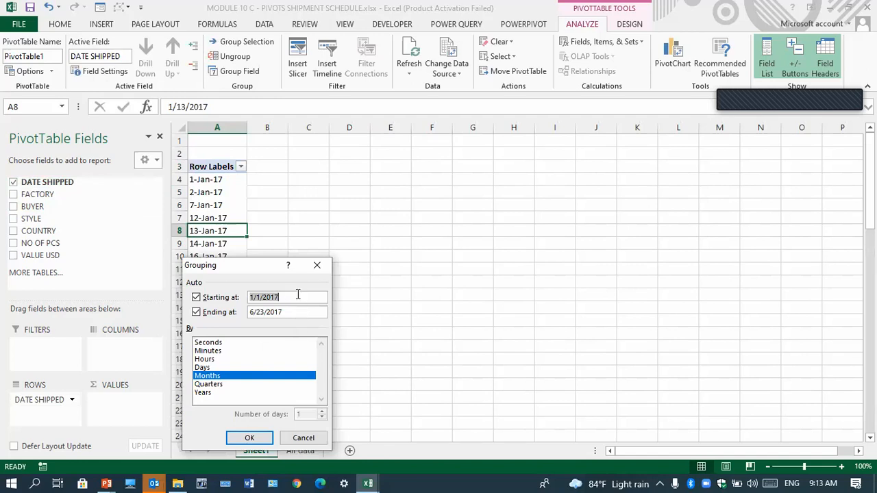
{"action": "left_click", "coordinate": [205, 394]}
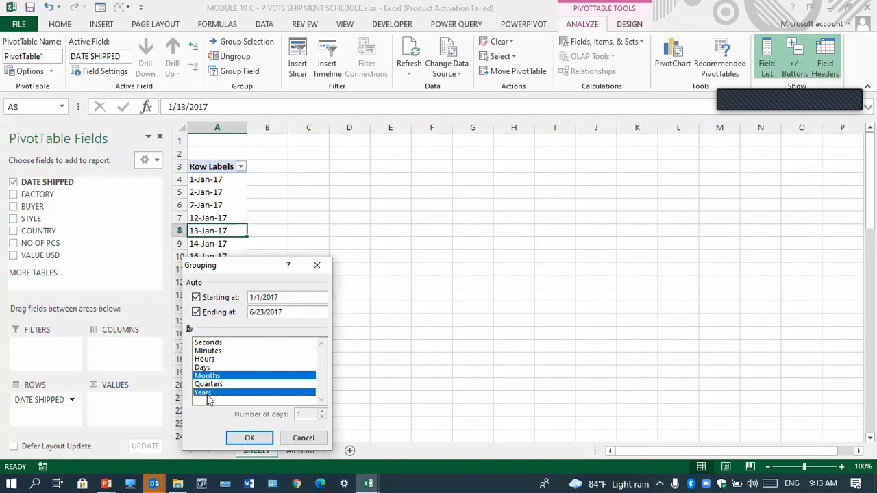
{"action": "left_click", "coordinate": [252, 438]}
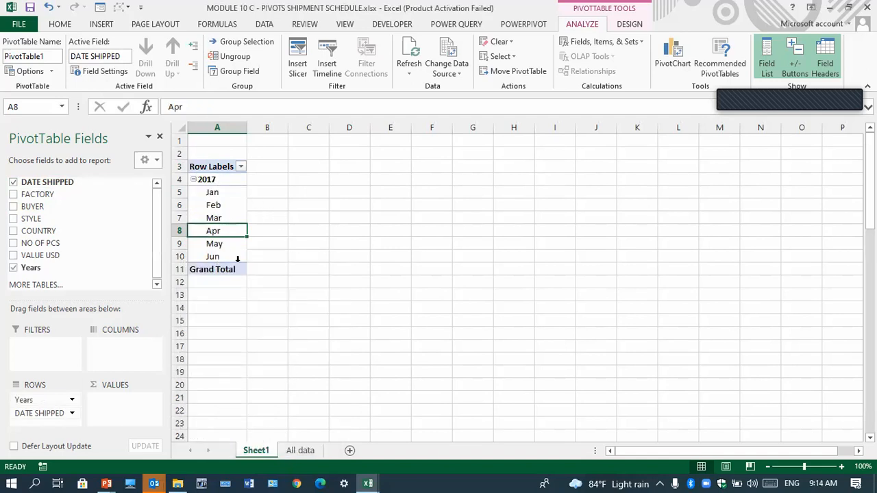
Place COUNTRY in the PivotTable columns and sum VALUE USD in the values area
{"action": "left_click_drag", "start_coordinate": [65, 231], "coordinate": [111, 358]}
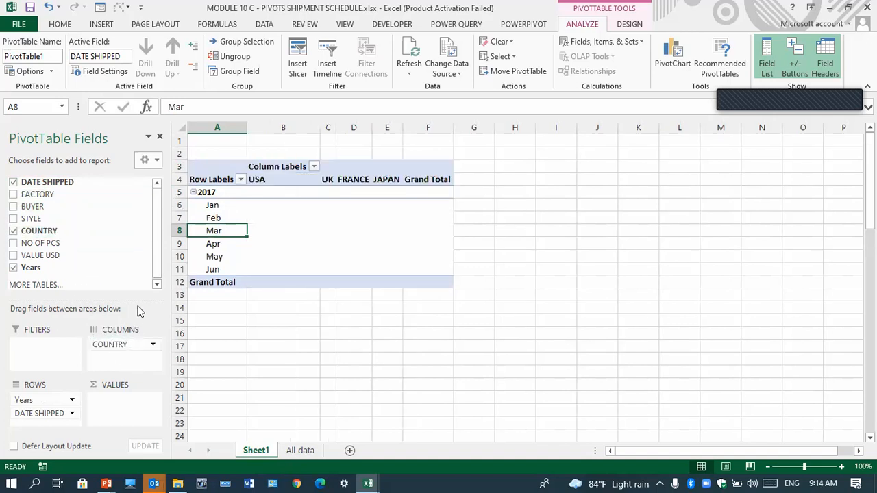
{"action": "left_click_drag", "start_coordinate": [52, 255], "coordinate": [118, 413]}
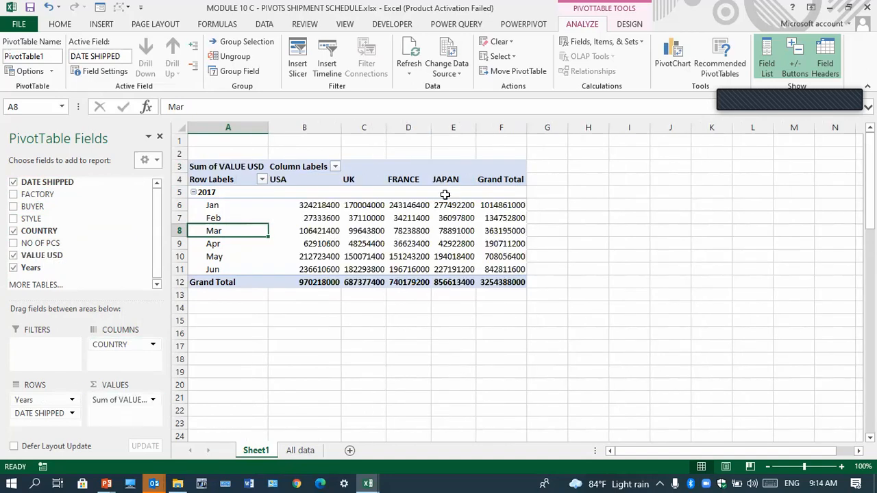
Insert a clustered column PivotChart, shrink it to about 2.45" by 4.79", and place it directly below the PivotTable
{"action": "left_click", "coordinate": [439, 233]}
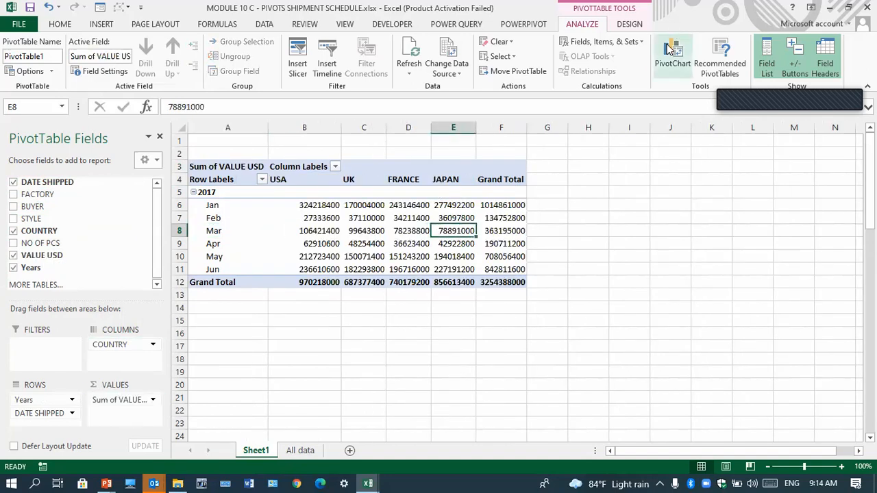
{"action": "left_click", "coordinate": [667, 45]}
{"action": "left_click", "coordinate": [763, 374]}
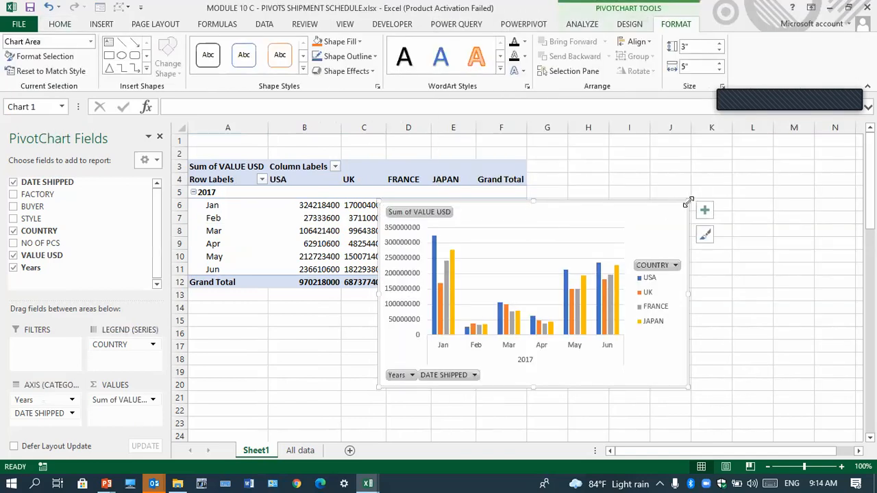
{"action": "left_click_drag", "start_coordinate": [686, 201], "coordinate": [676, 235]}
{"action": "mouse_move", "coordinate": [564, 255]}
{"action": "left_mouse_down"}
{"action": "mouse_move", "coordinate": [366, 317]}
{"action": "mouse_move", "coordinate": [365, 304]}
{"action": "left_mouse_up"}
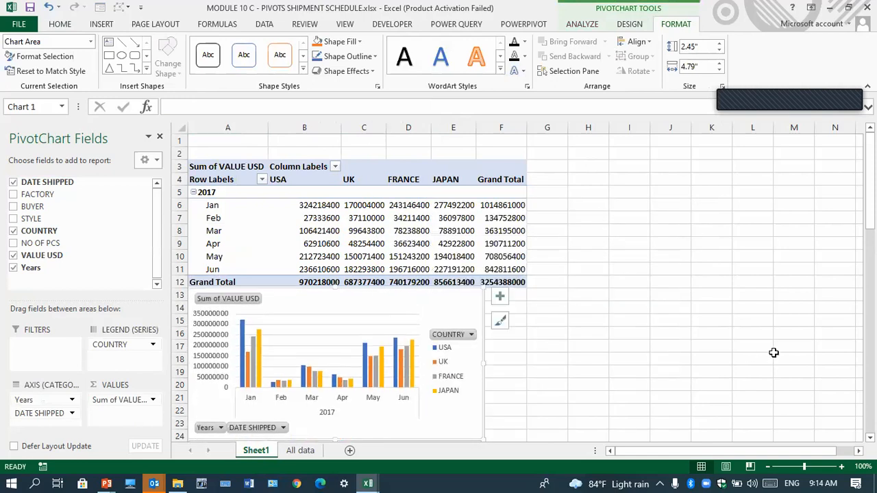
Copy the whole PivotTable to cell H3, narrowing column G into a thin gap between the two tables
{"action": "left_click", "coordinate": [450, 245]}
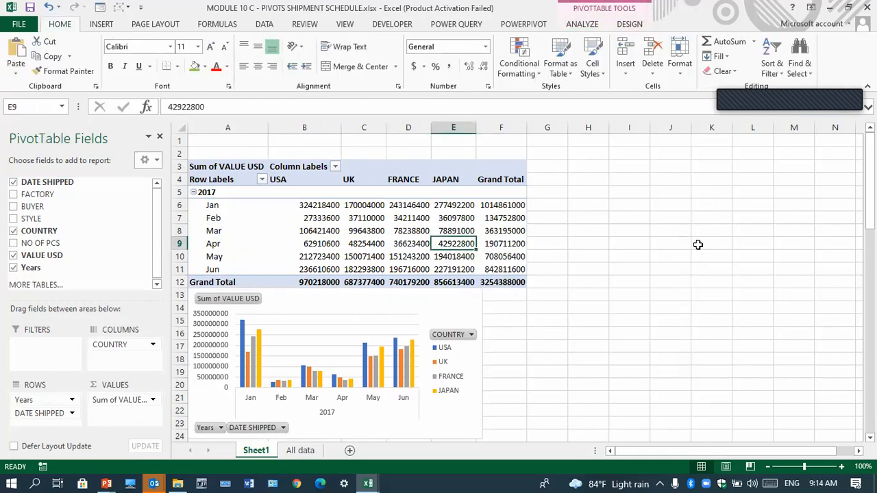
{"action": "key", "text": "ctrl+a"}
{"action": "key", "text": "ctrl+c"}
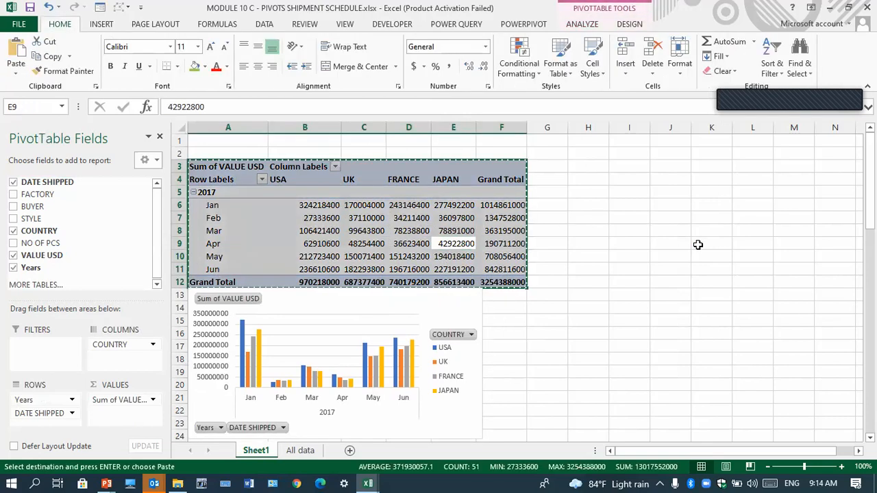
{"action": "left_click_drag", "start_coordinate": [568, 128], "coordinate": [540, 166]}
{"action": "left_click", "coordinate": [546, 166]}
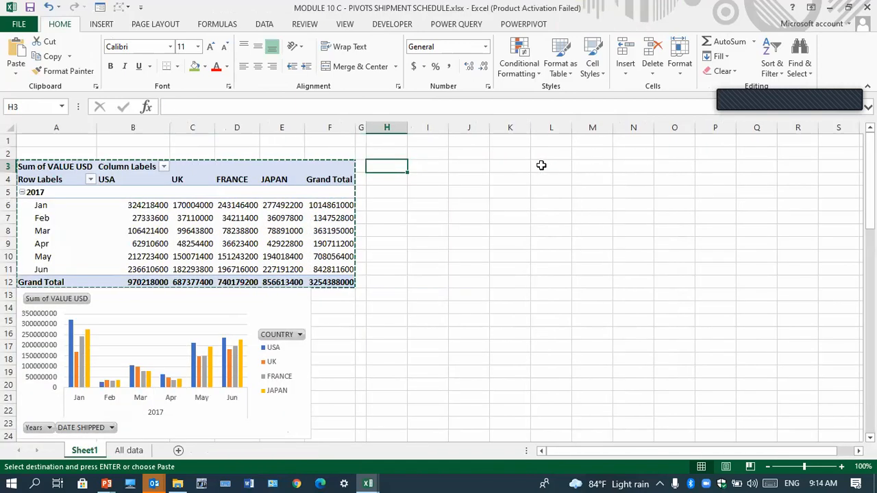
{"action": "key", "text": "ctrl+v"}
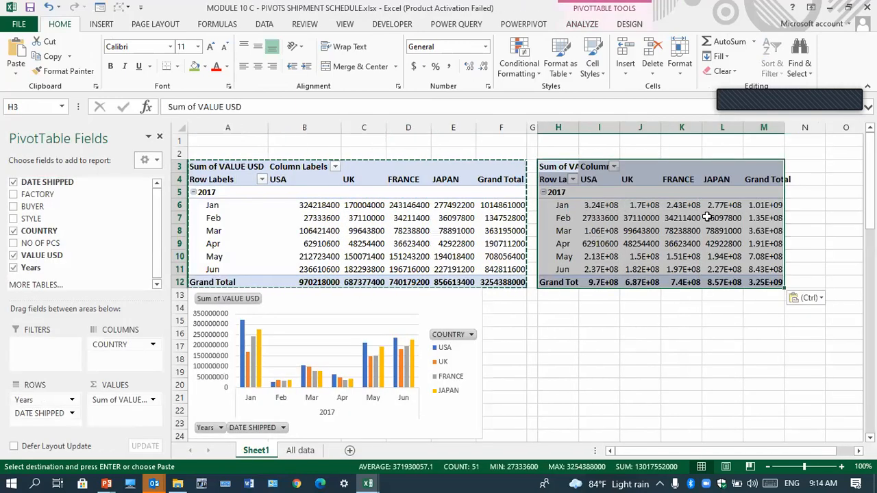
Remove COUNTRY from the copied PivotTable and narrow its Sum of VALUE USD column
{"action": "left_click_drag", "start_coordinate": [122, 345], "coordinate": [109, 274]}
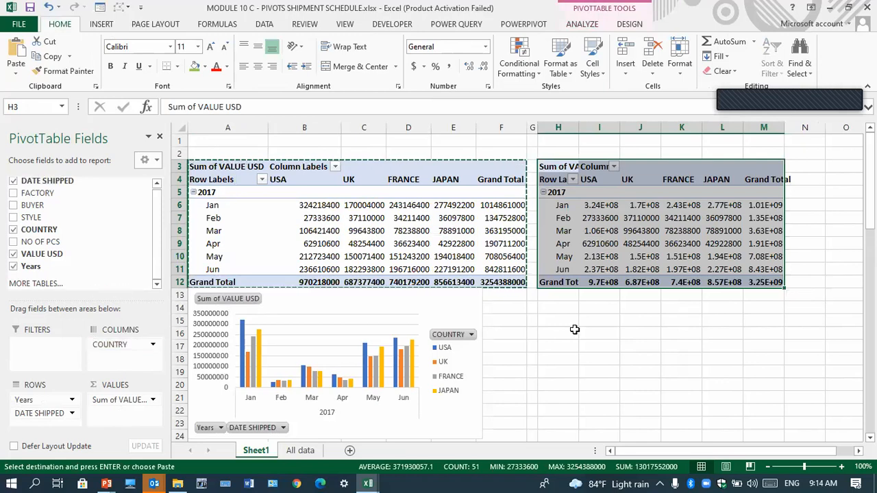
{"action": "left_click_drag", "start_coordinate": [674, 127], "coordinate": [649, 163]}
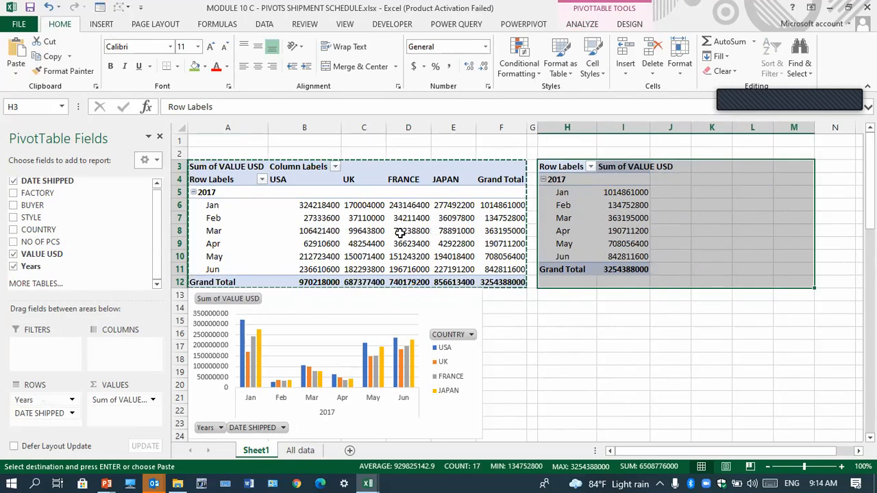
Insert a 3-D Pie PivotChart based on the copied PivotTable
{"action": "left_click", "coordinate": [622, 218]}
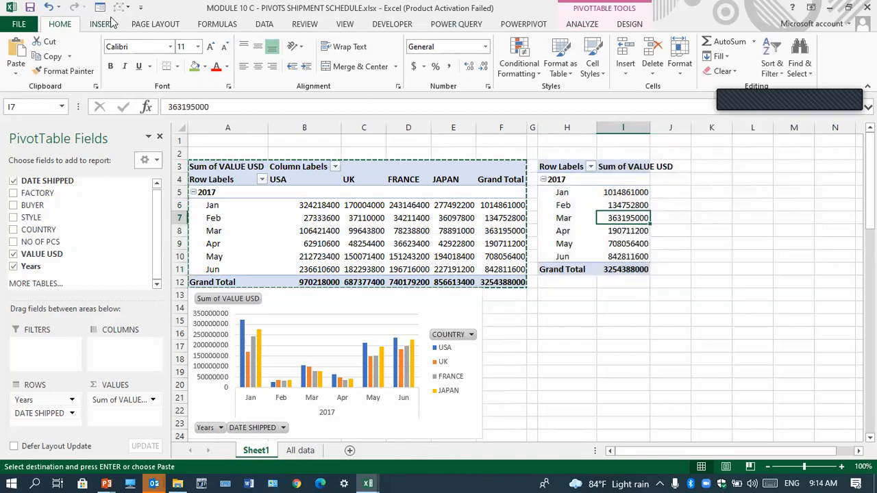
{"action": "left_click", "coordinate": [588, 28]}
{"action": "left_click", "coordinate": [672, 65]}
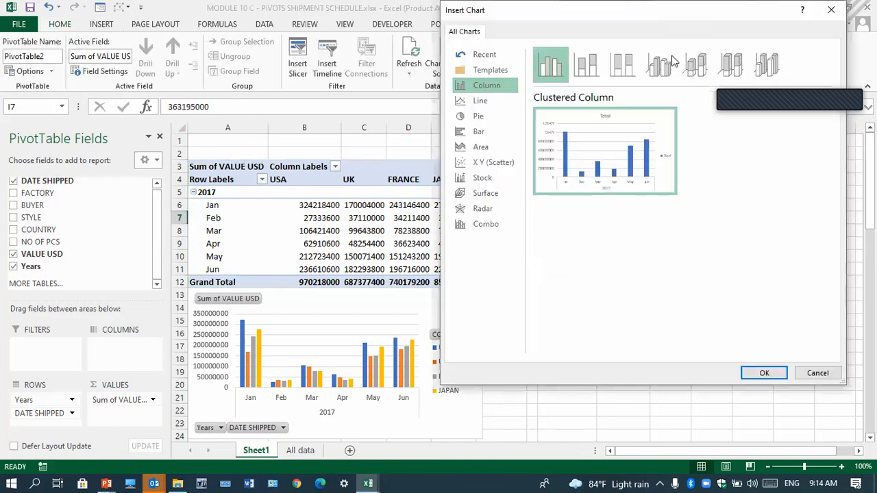
{"action": "left_click", "coordinate": [487, 116]}
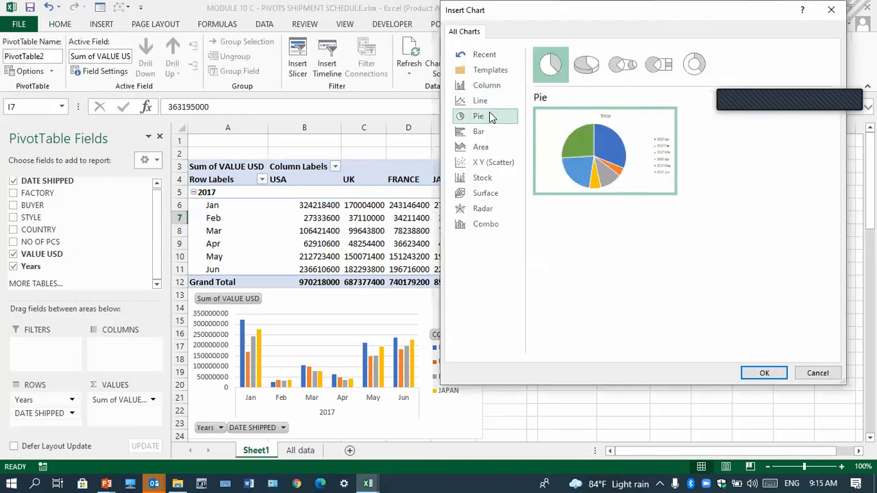
{"action": "mouse_move", "coordinate": [552, 118]}
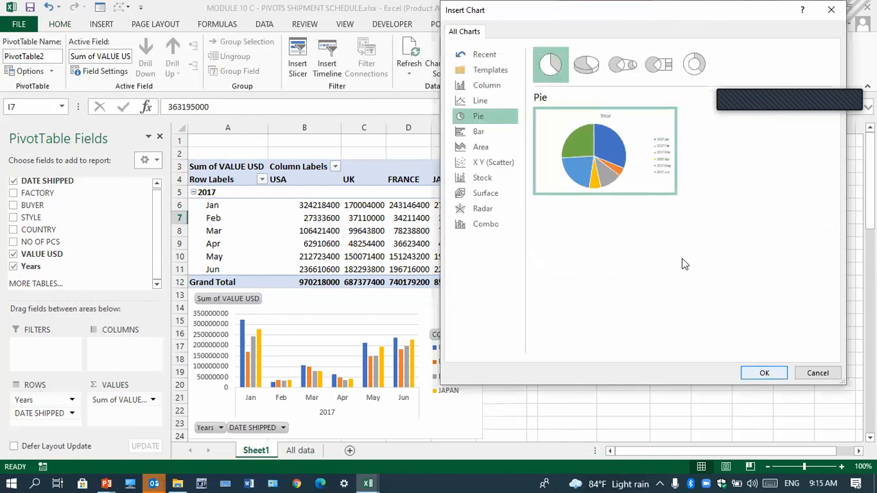
{"action": "left_click", "coordinate": [584, 65]}
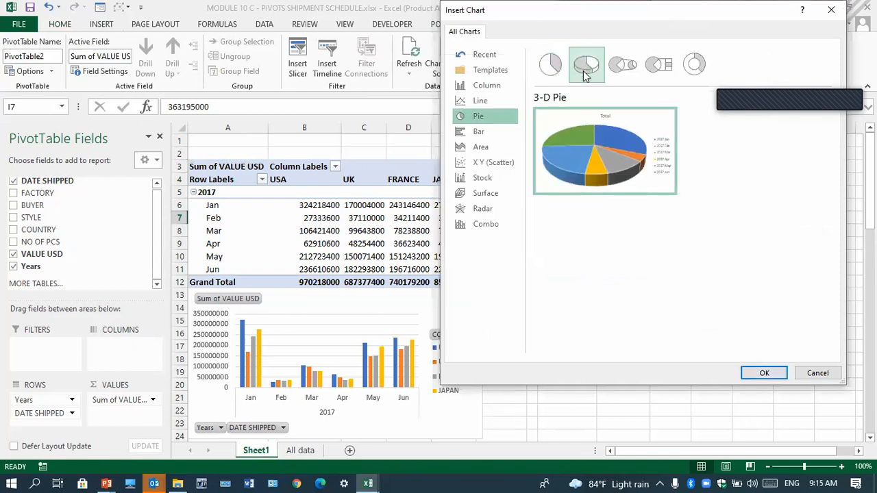
{"action": "left_click", "coordinate": [768, 372]}
Delete the pie chart's title, shrink the chart to about 2.48" by 2.87", and place it beside the column chart
{"action": "left_click", "coordinate": [534, 233]}
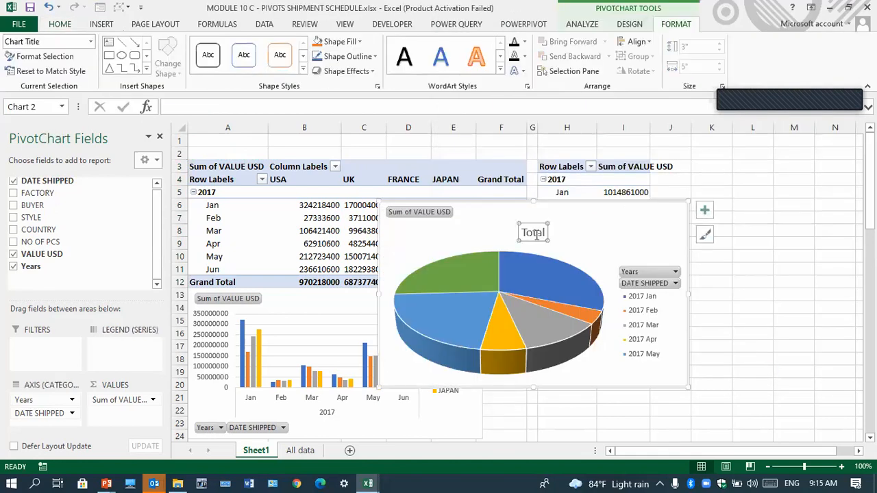
{"action": "key", "text": "Delete"}
{"action": "left_click_drag", "start_coordinate": [687, 203], "coordinate": [574, 228]}
{"action": "left_click_drag", "start_coordinate": [557, 233], "coordinate": [617, 296]}
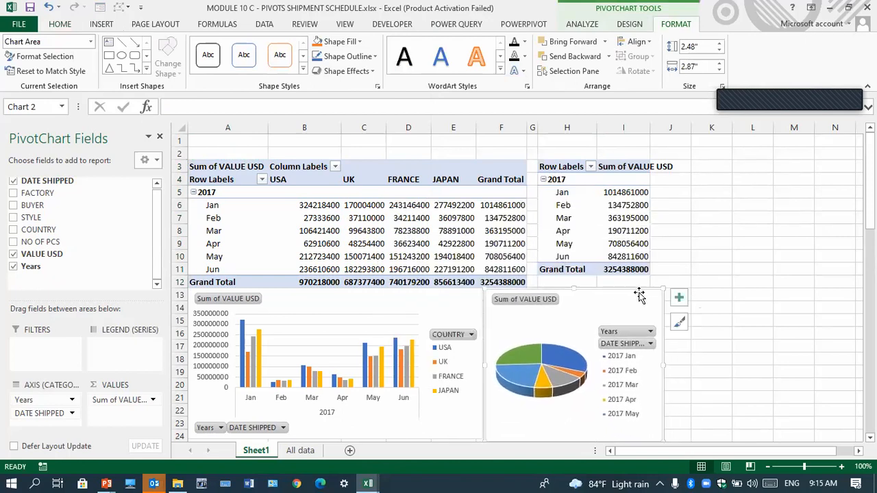
Rename the copied PivotTable's Sum of VALUE USD header in cell I3 to Value $
{"action": "left_click", "coordinate": [636, 161]}
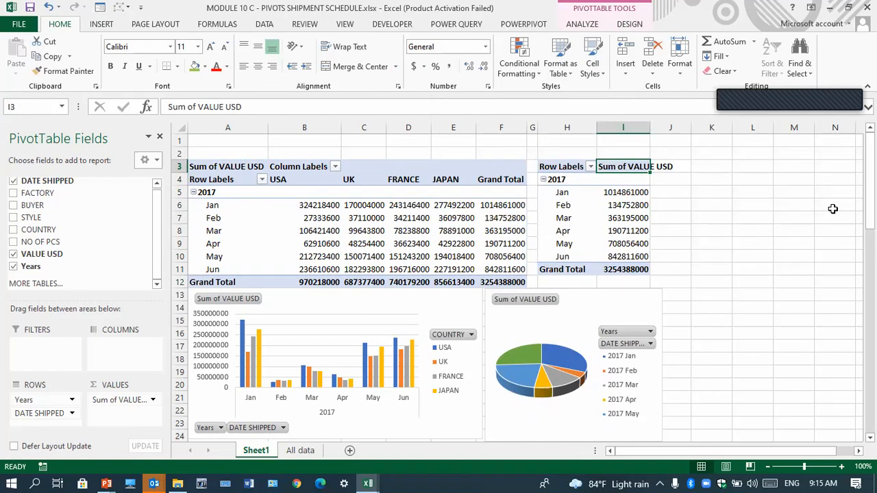
{"action": "type", "text": "Value USD"}
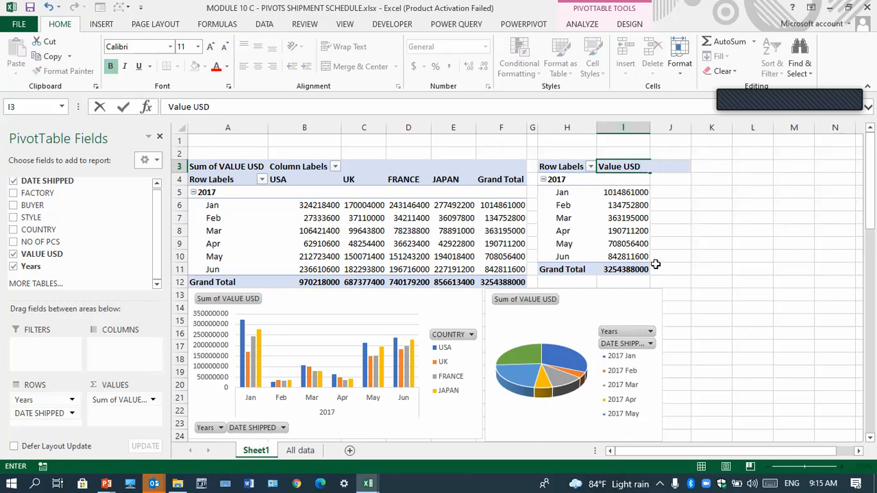
{"action": "left_click", "coordinate": [729, 275]}
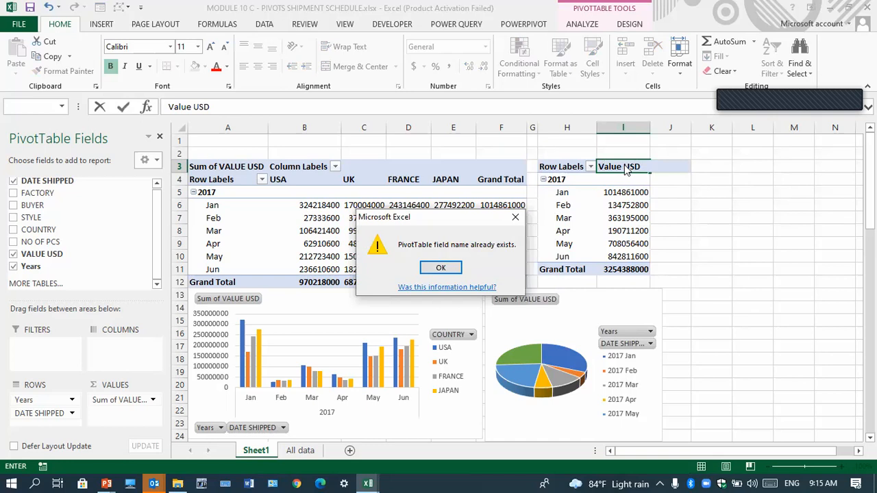
{"action": "left_click", "coordinate": [441, 267]}
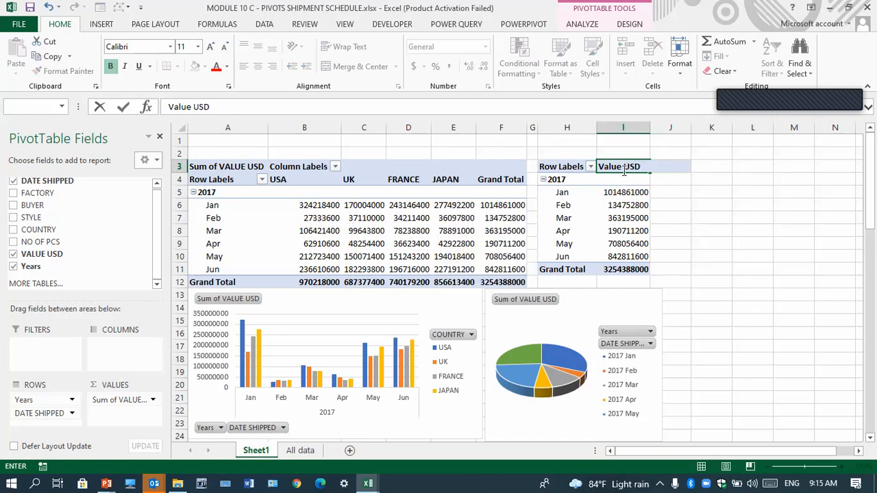
{"action": "left_click", "coordinate": [642, 166]}
{"action": "key", "text": "BackSpace"}
{"action": "key", "text": "BackSpace"}
{"action": "key", "text": "BackSpace"}
{"action": "type", "text": "$"}
{"action": "left_click", "coordinate": [695, 302]}
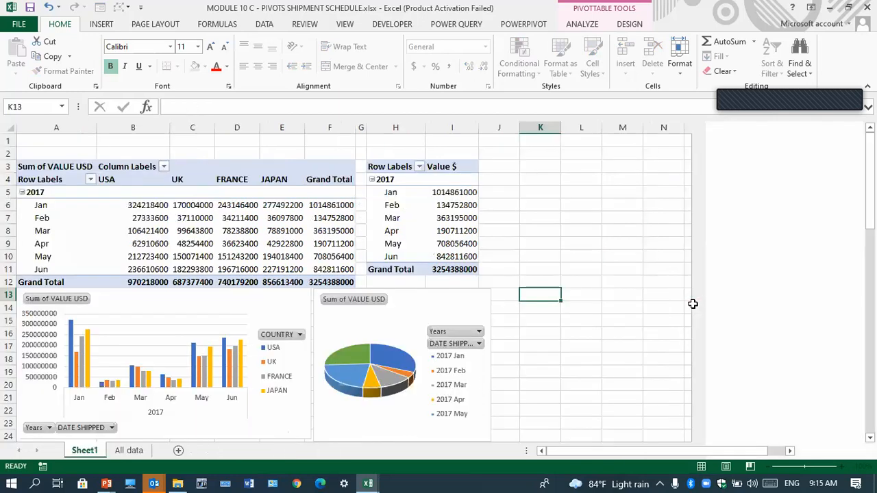
{"action": "left_click", "coordinate": [442, 217]}
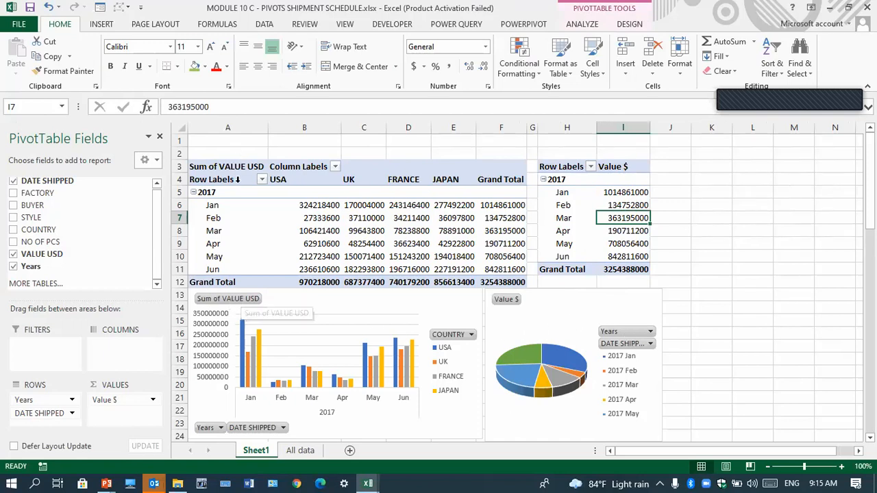
Rename the original PivotTable's Sum of VALUE USD header in cell A3 to VALUE $
{"action": "left_click", "coordinate": [245, 168]}
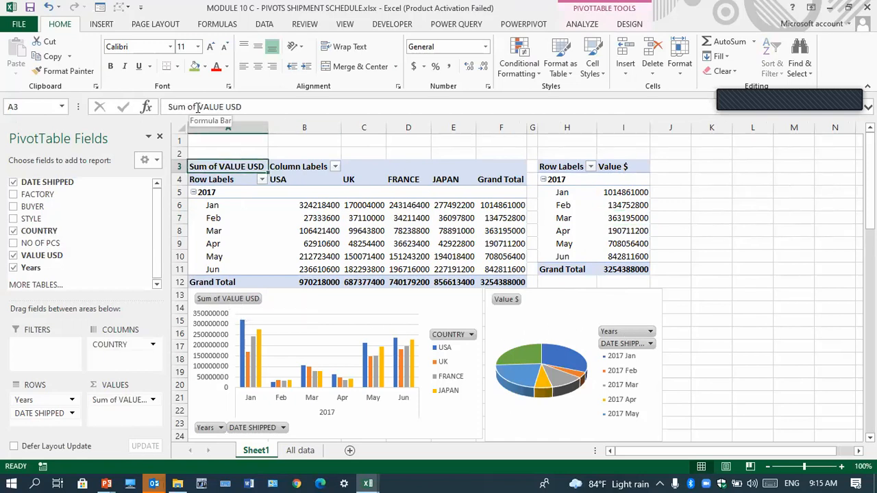
{"action": "left_click_drag", "start_coordinate": [197, 107], "coordinate": [168, 108]}
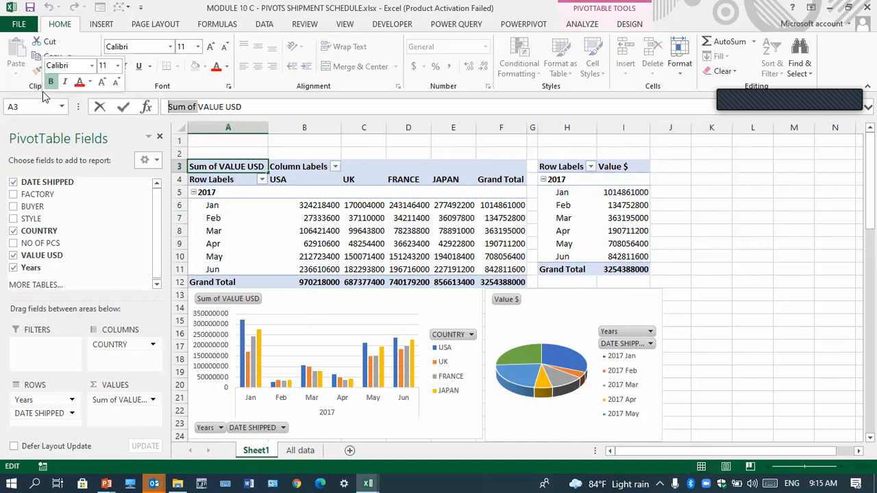
{"action": "left_click", "coordinate": [229, 106]}
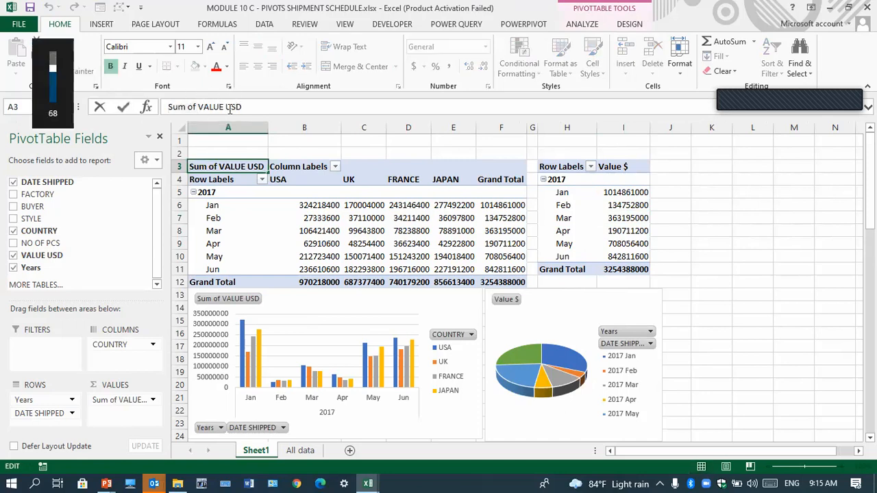
{"action": "key", "text": "Delete"}
{"action": "key", "text": "Delete"}
{"action": "key", "text": "Delete"}
{"action": "key", "text": "Delete"}
{"action": "key", "text": "Delete"}
{"action": "key", "text": "Delete"}
{"action": "key", "text": "Delete"}
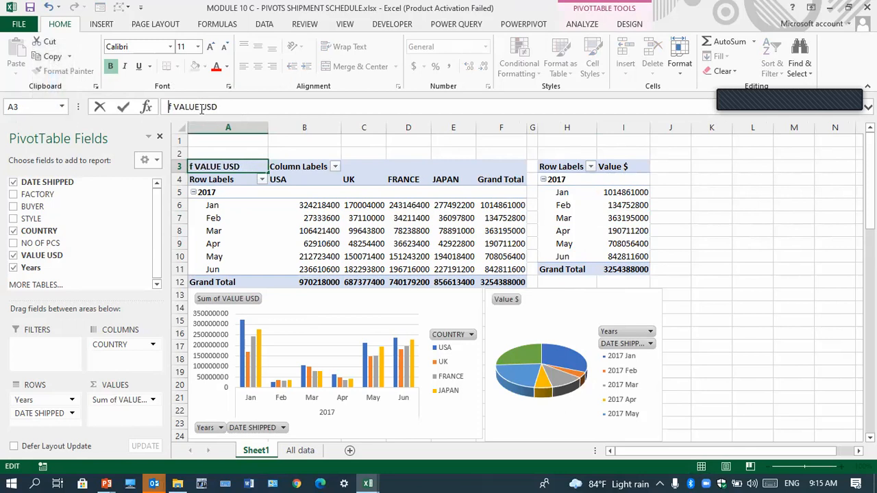
{"action": "key", "text": "Delete"}
{"action": "double_click", "coordinate": [202, 107]}
{"action": "type", "text": "$"}
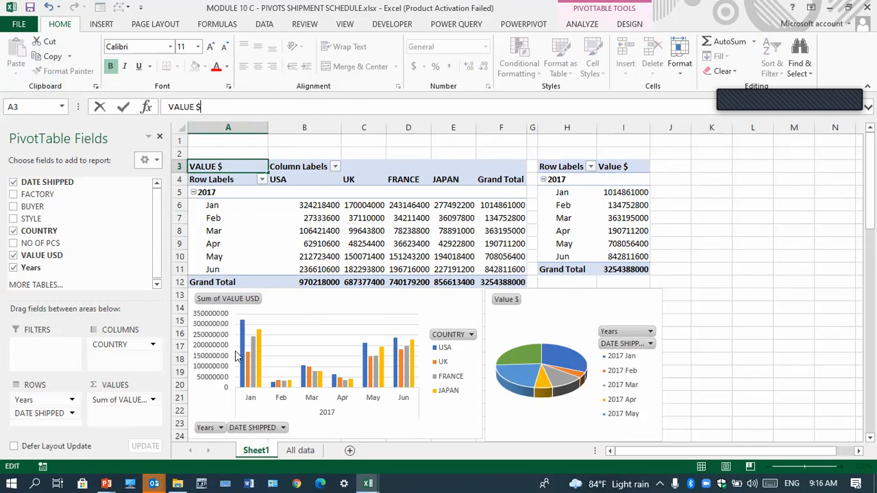
{"action": "left_click", "coordinate": [362, 433]}
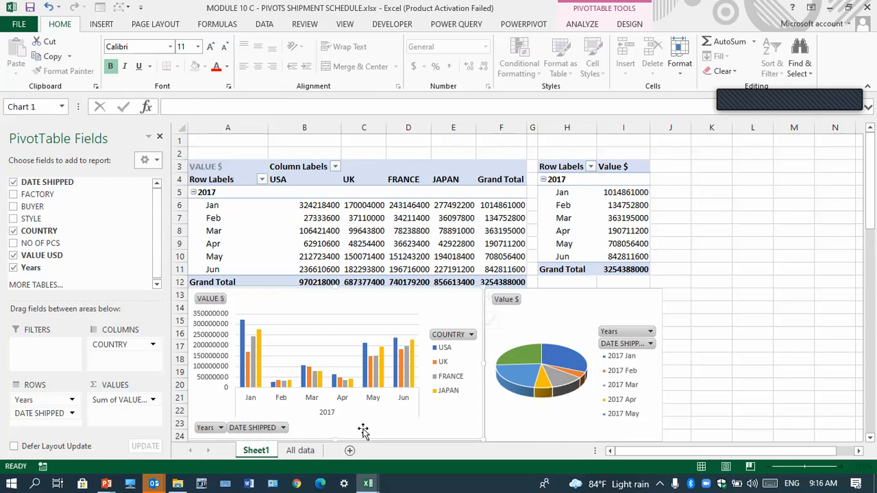
Rename the original PivotTable's Column Labels header to Countries and its Row Labels header to Year/Month
{"action": "left_click", "coordinate": [305, 166]}
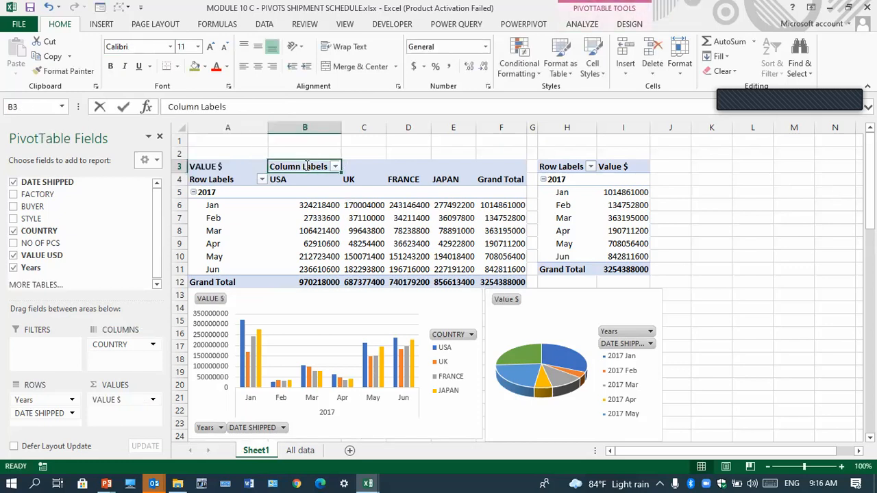
{"action": "type", "text": "Countr"}
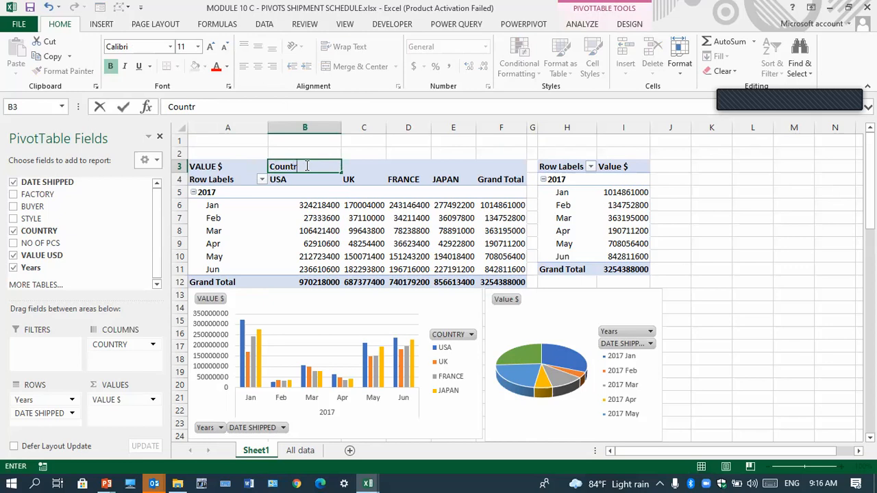
{"action": "type", "text": "ies"}
{"action": "left_click", "coordinate": [230, 181]}
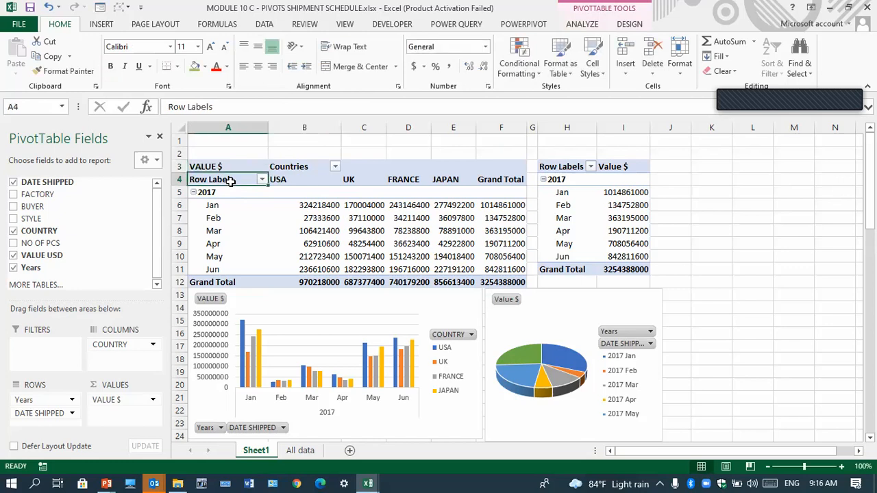
{"action": "type", "text": "Year/Month"}
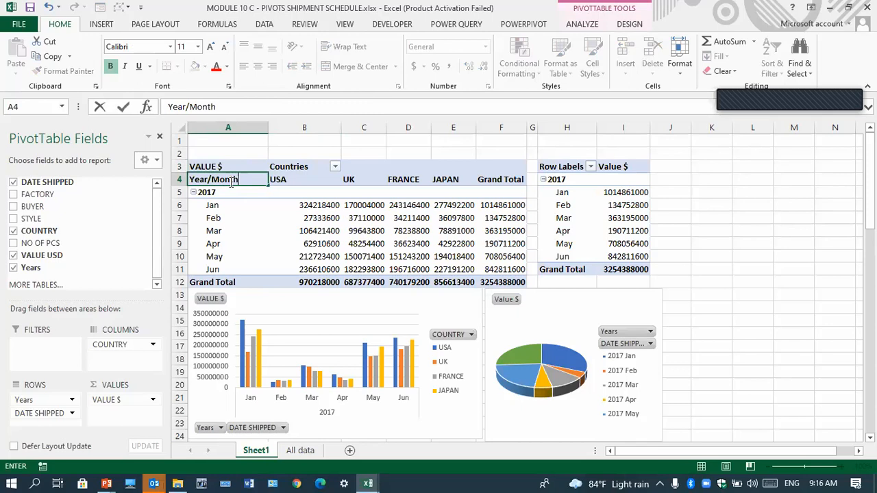
Narrow column A and give columns B through I one equal width
{"action": "left_click", "coordinate": [265, 128]}
{"action": "left_click_drag", "start_coordinate": [96, 129], "coordinate": [72, 149]}
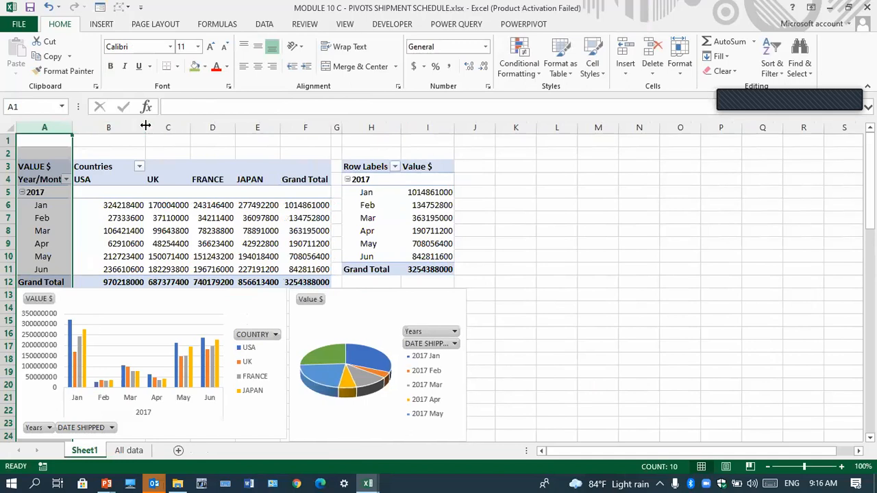
{"action": "left_click_drag", "start_coordinate": [127, 125], "coordinate": [454, 128]}
{"action": "left_click", "coordinate": [467, 127]}
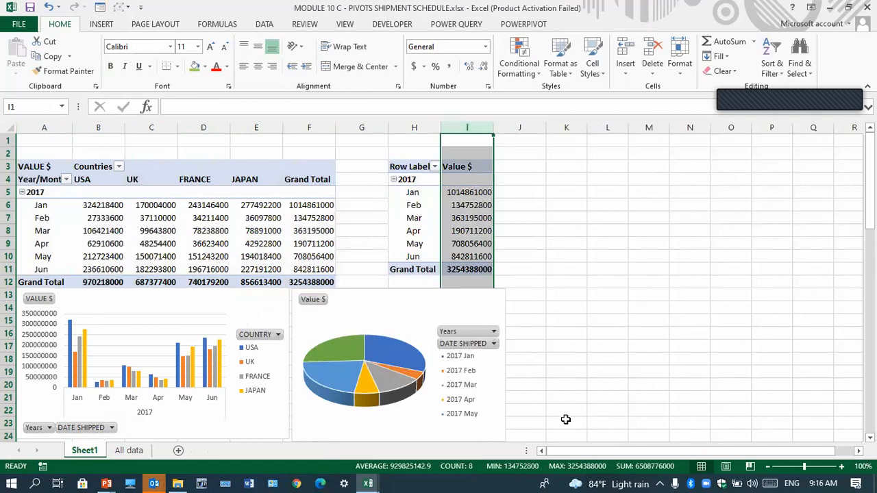
Insert a slicer for the FACTORY field on the original PivotTable
{"action": "left_click", "coordinate": [102, 24]}
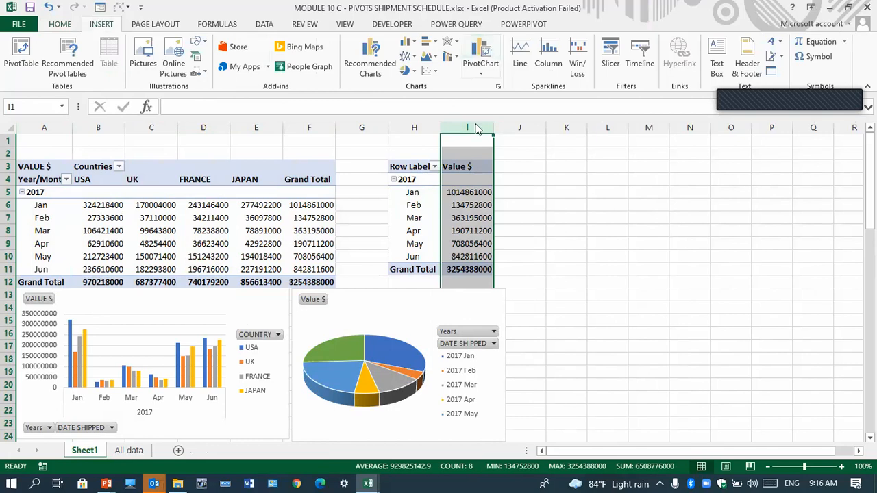
{"action": "left_click", "coordinate": [219, 213]}
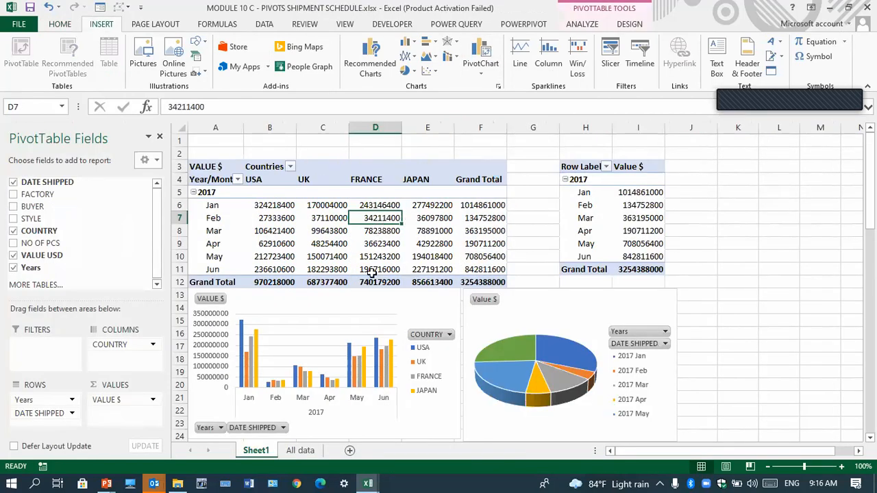
{"action": "left_click", "coordinate": [623, 231]}
{"action": "left_click", "coordinate": [415, 240]}
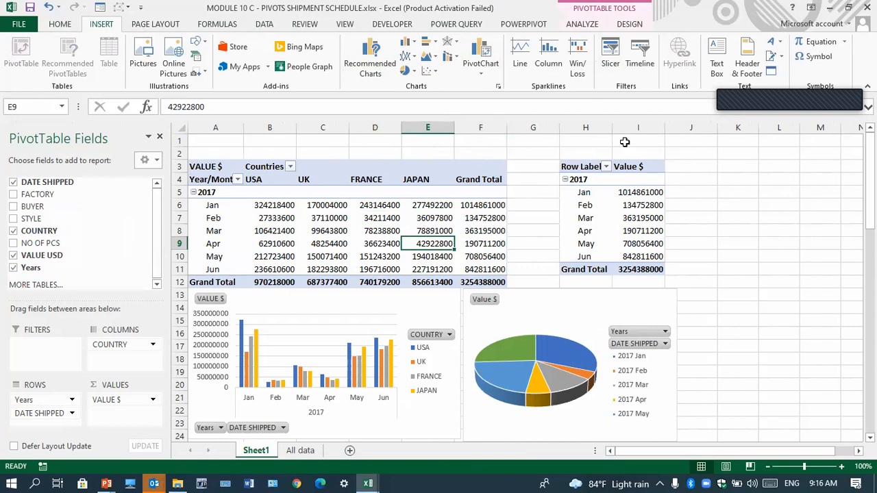
{"action": "left_click", "coordinate": [611, 54]}
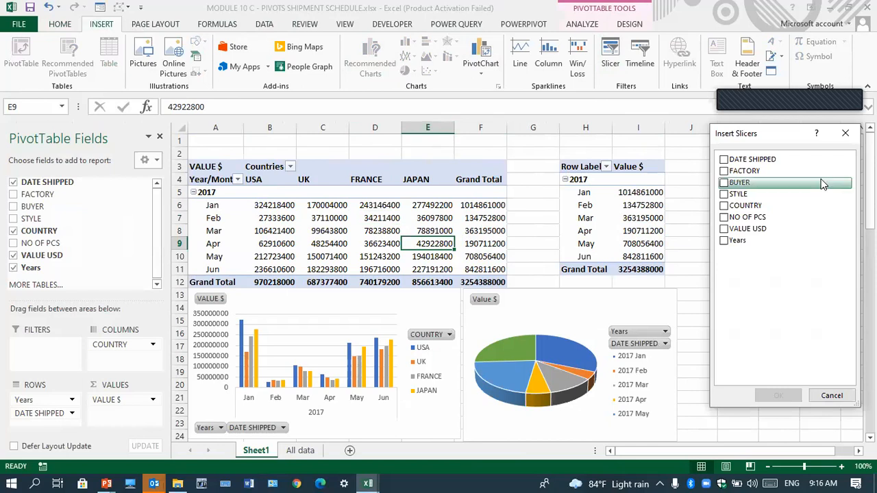
{"action": "left_click", "coordinate": [724, 172]}
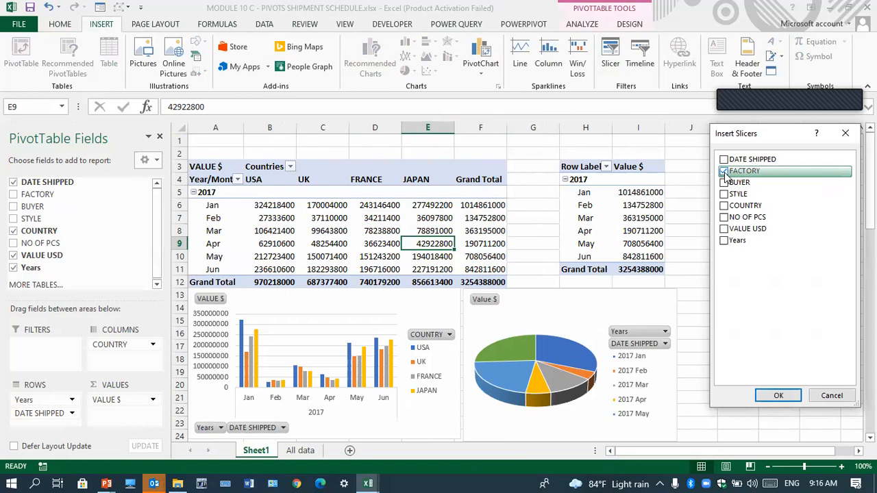
{"action": "left_click", "coordinate": [788, 402]}
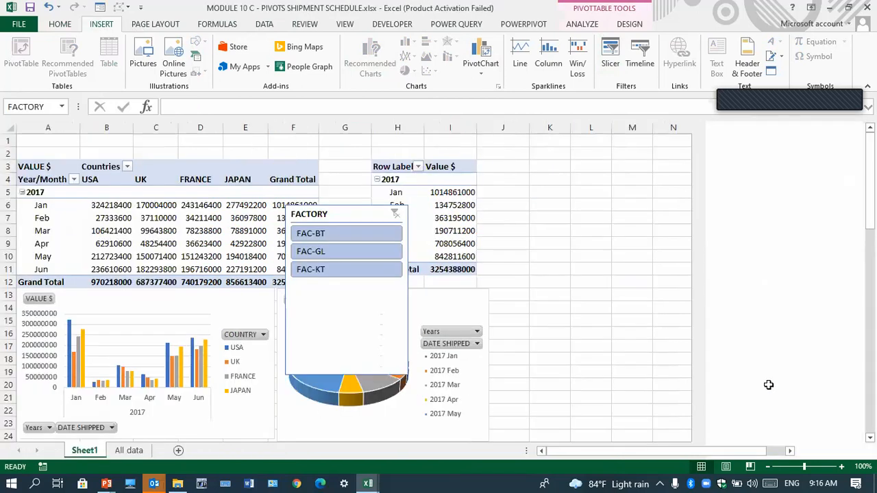
Shrink the FACTORY slicer to about 2.15" by 0.93" and place it beside the copied PivotTable at column J
{"action": "left_click_drag", "start_coordinate": [405, 373], "coordinate": [339, 333]}
{"action": "left_click_drag", "start_coordinate": [313, 207], "coordinate": [345, 159]}
{"action": "left_click_drag", "start_coordinate": [369, 124], "coordinate": [383, 124]}
{"action": "left_click_drag", "start_coordinate": [376, 166], "coordinate": [554, 163]}
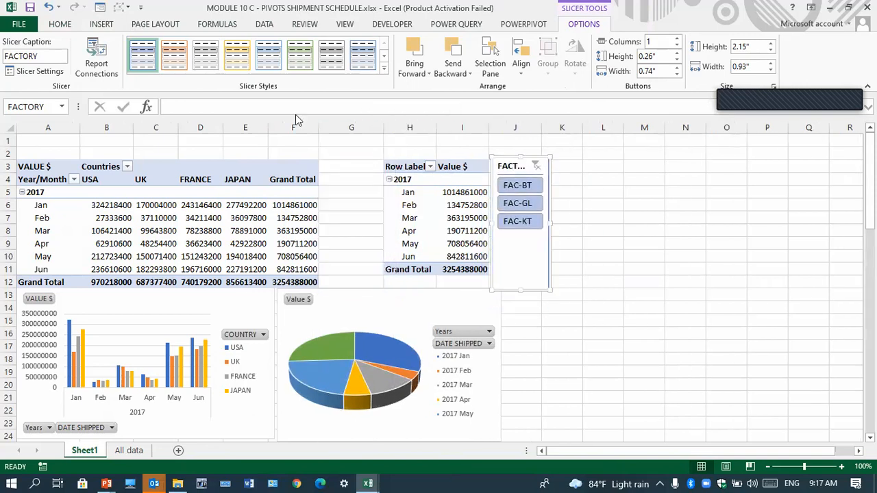
Narrow column G into a thin gap between the two PivotTables and select the FACTORY slicer
{"action": "left_click_drag", "start_coordinate": [383, 127], "coordinate": [327, 167]}
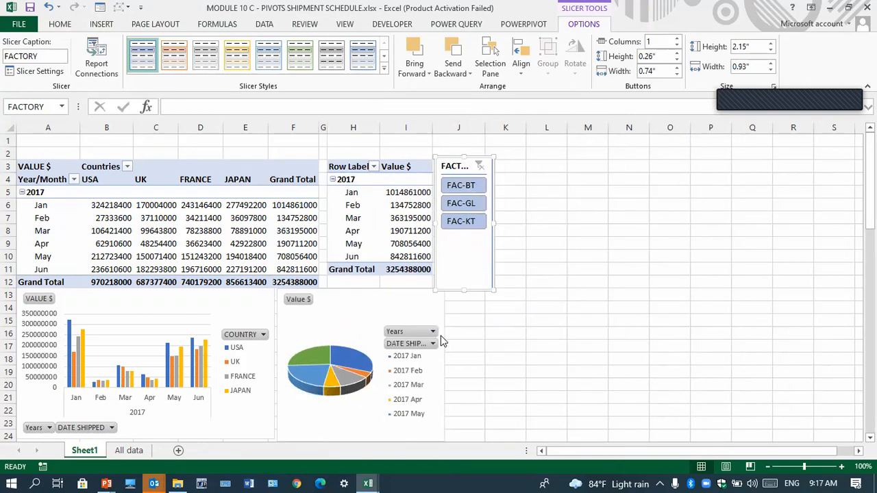
{"action": "left_click", "coordinate": [429, 310]}
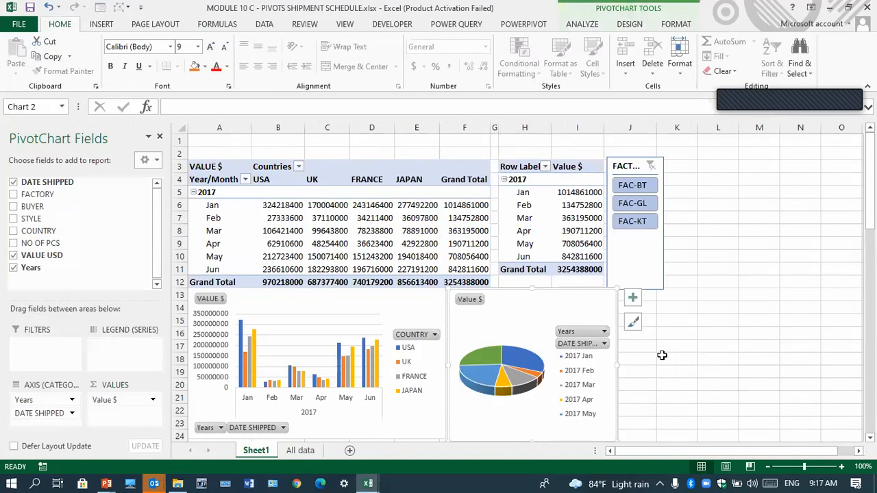
{"action": "left_click", "coordinate": [646, 270]}
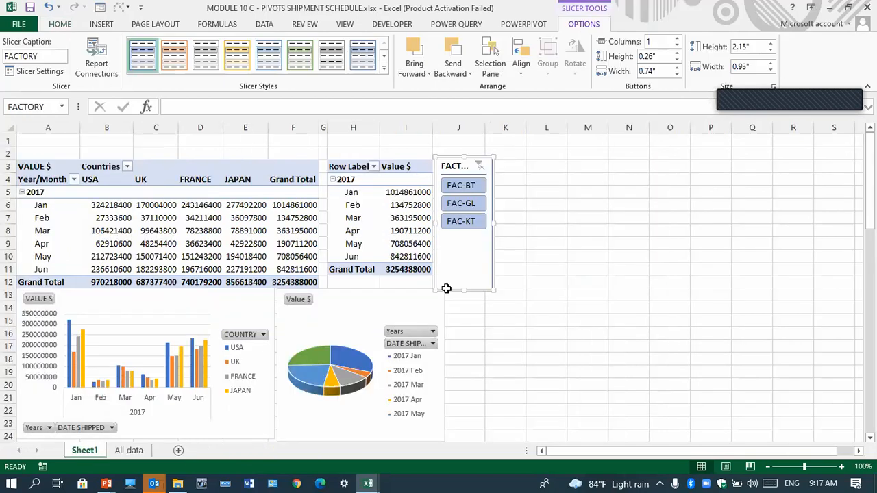
Shorten the FACTORY slicer to about 1.33" high so it ends just below its last item
{"action": "left_click_drag", "start_coordinate": [463, 289], "coordinate": [463, 237]}
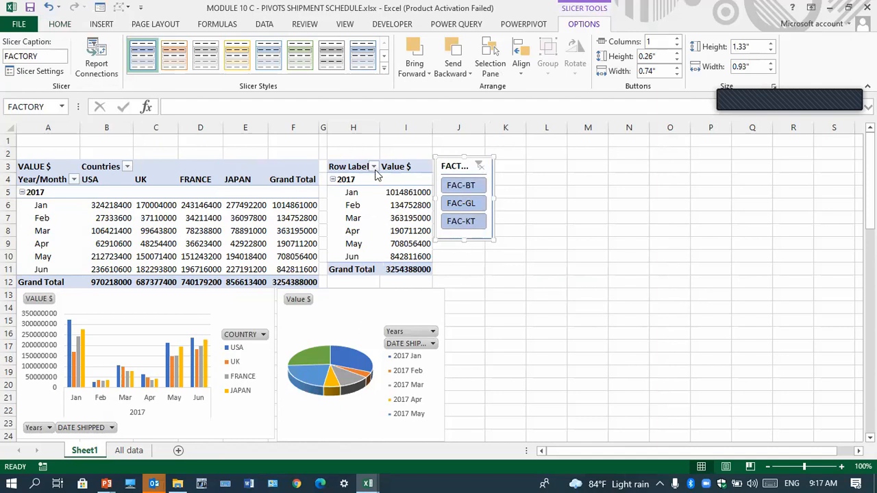
{"action": "left_click", "coordinate": [411, 164]}
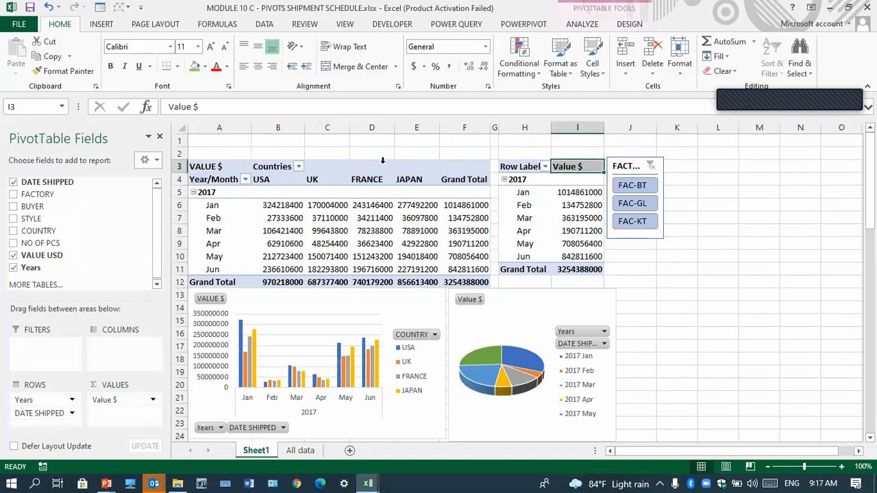
Test the FACTORY slicer by filtering to FAC-BT, FAC-GL and FAC-KT in turn, and clear its filter
{"action": "left_click", "coordinate": [642, 182]}
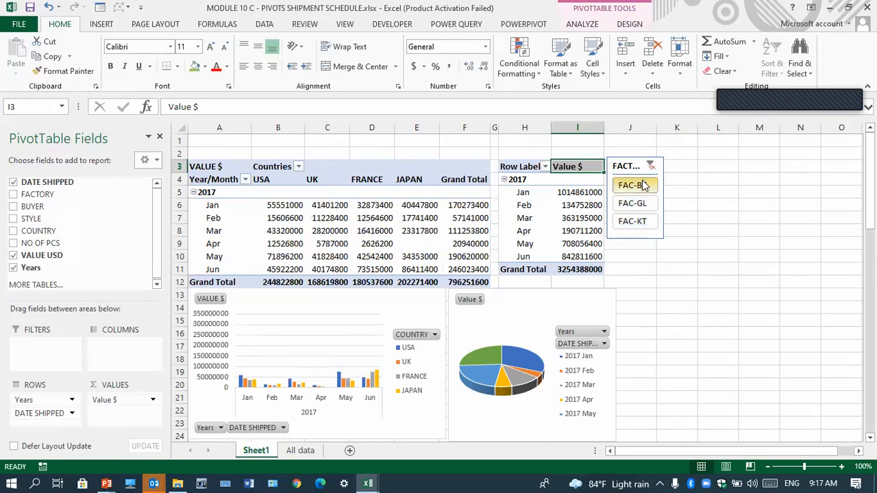
{"action": "left_click", "coordinate": [631, 203]}
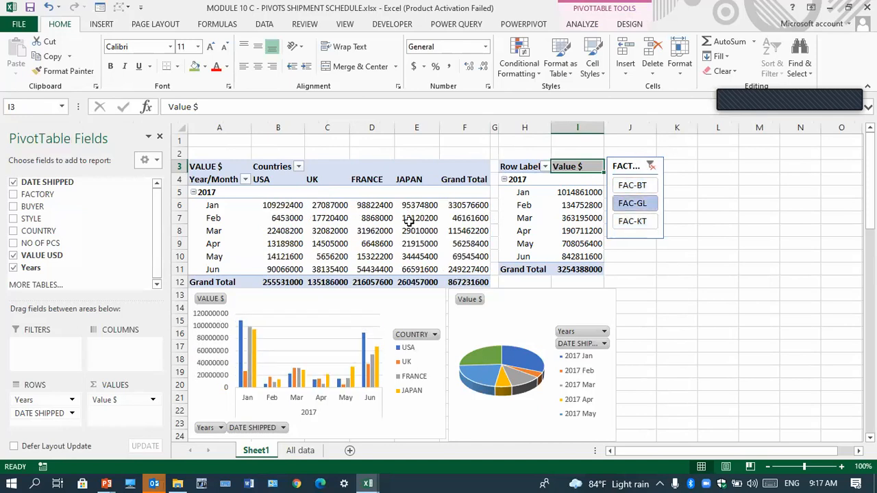
{"action": "left_click", "coordinate": [647, 222]}
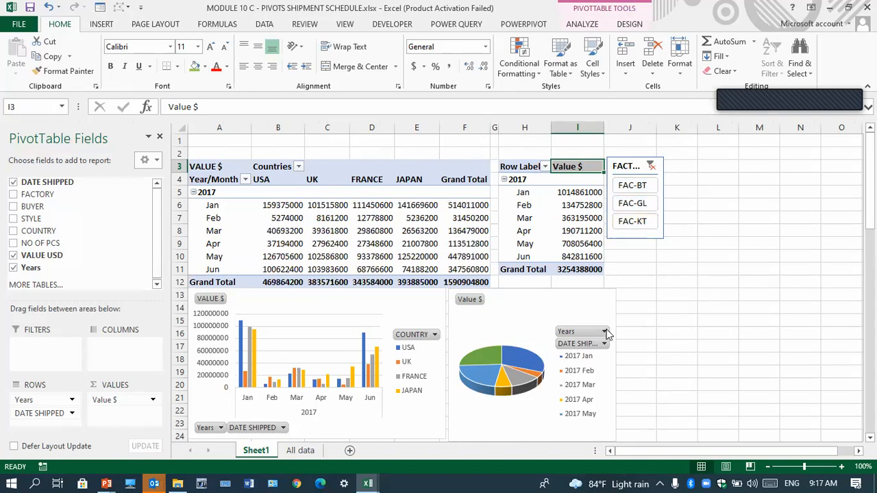
{"action": "left_click", "coordinate": [643, 204]}
{"action": "left_click", "coordinate": [647, 187]}
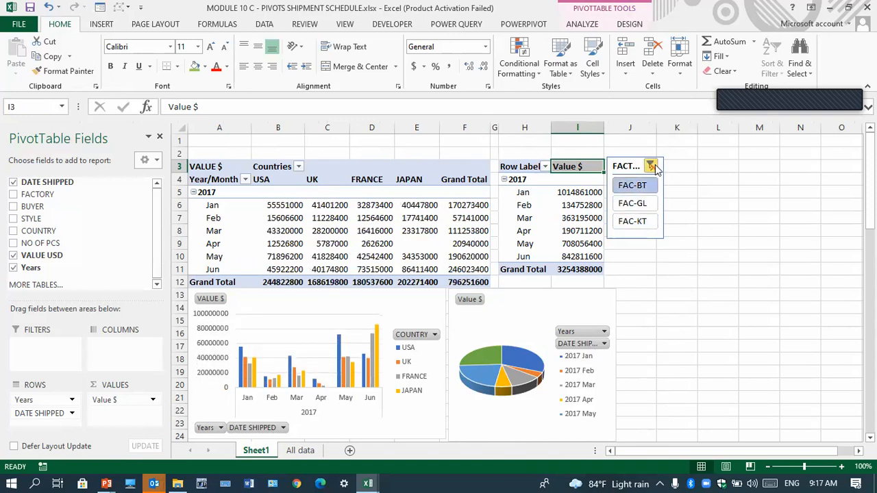
{"action": "left_click", "coordinate": [652, 166]}
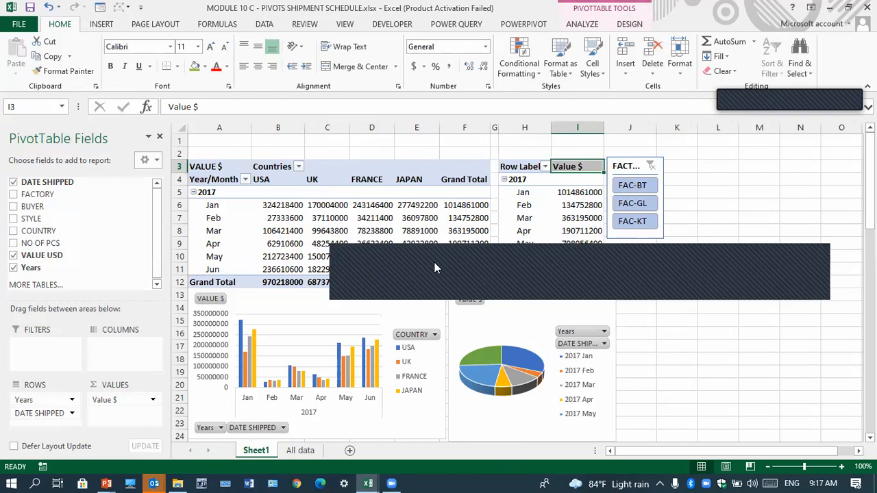
{"action": "left_click", "coordinate": [357, 262]}
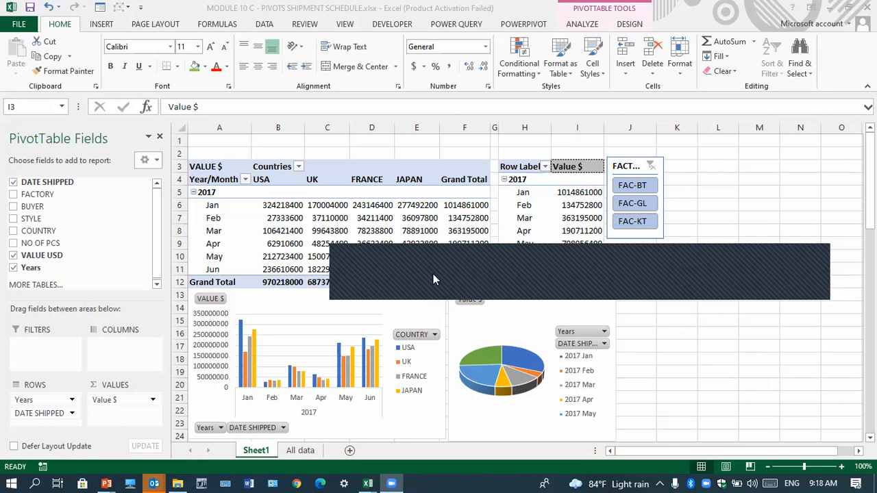
{"action": "left_click", "coordinate": [753, 196]}
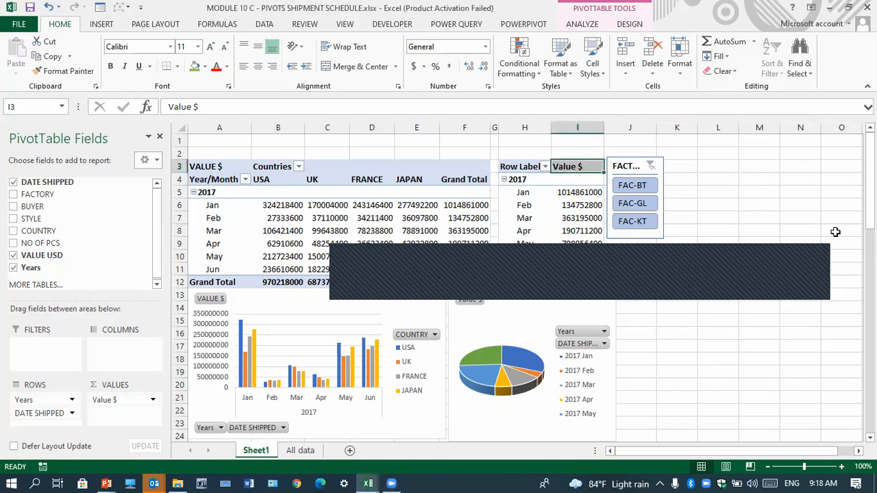
{"action": "left_click", "coordinate": [781, 262]}
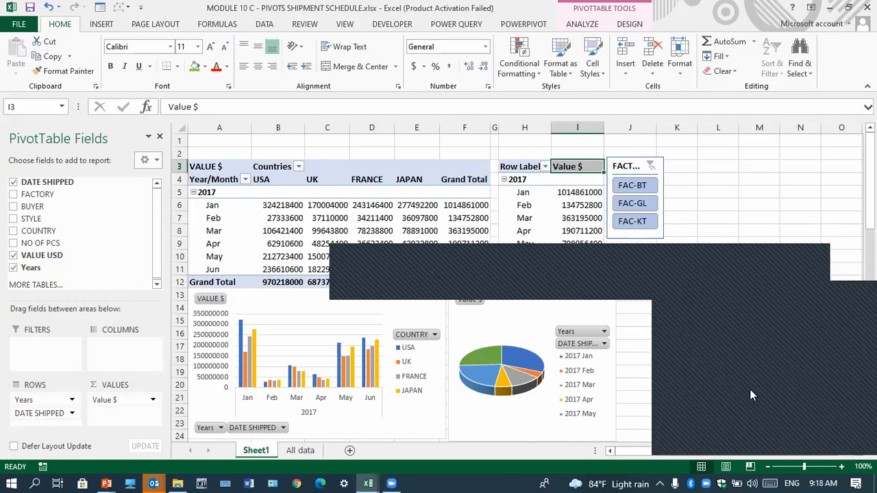
{"action": "left_click", "coordinate": [733, 324]}
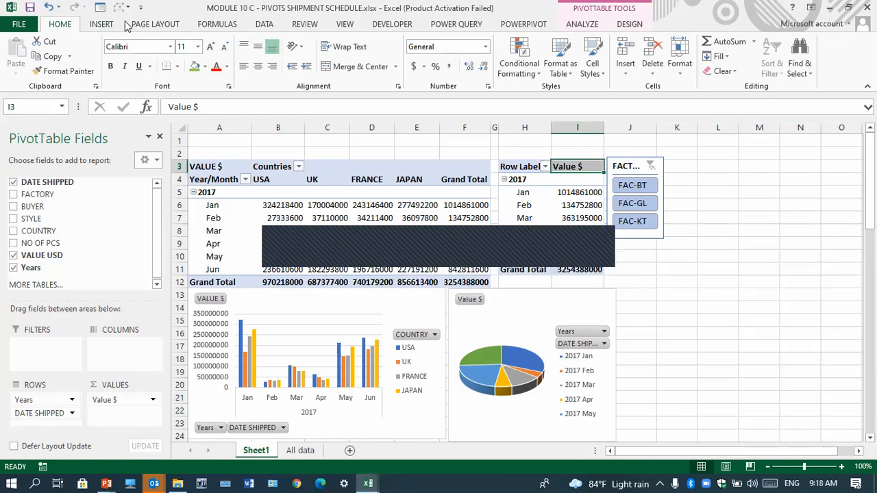
Insert slicers for the BUYER and STYLE fields on the original PivotTable
{"action": "left_click", "coordinate": [365, 206]}
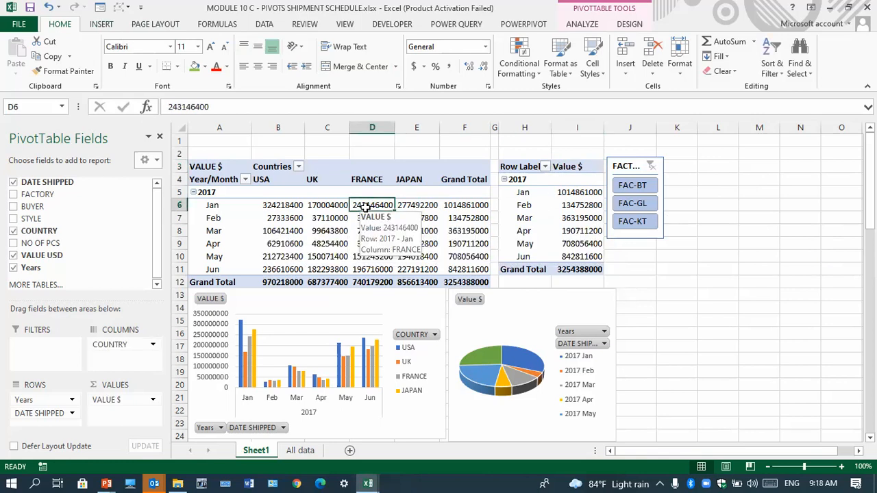
{"action": "left_click", "coordinate": [582, 25]}
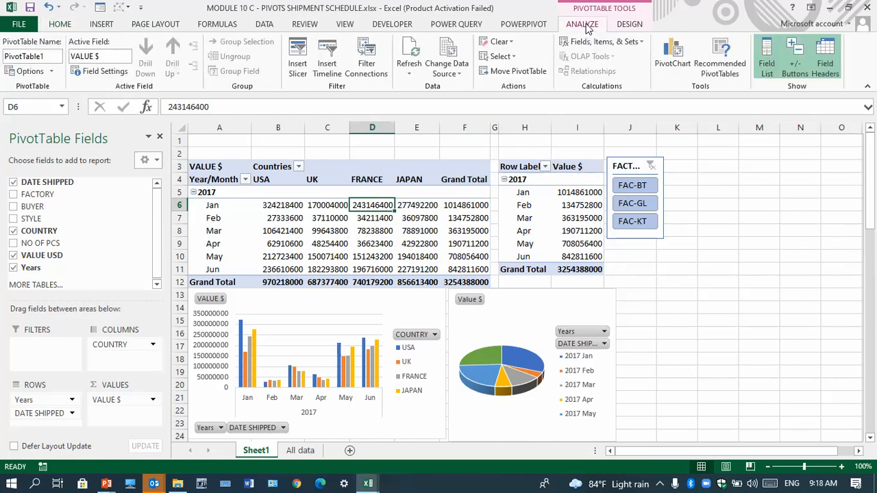
{"action": "left_click", "coordinate": [299, 54]}
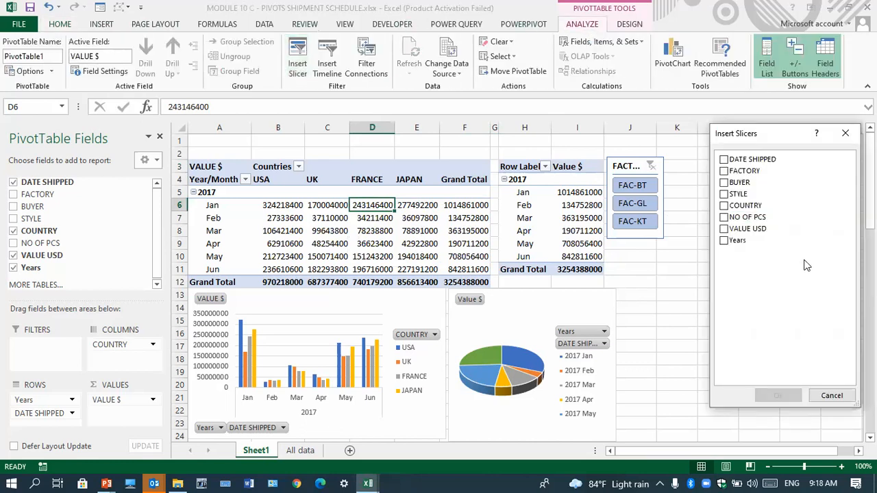
{"action": "left_click", "coordinate": [724, 183]}
{"action": "left_click", "coordinate": [725, 194]}
{"action": "left_click", "coordinate": [774, 401]}
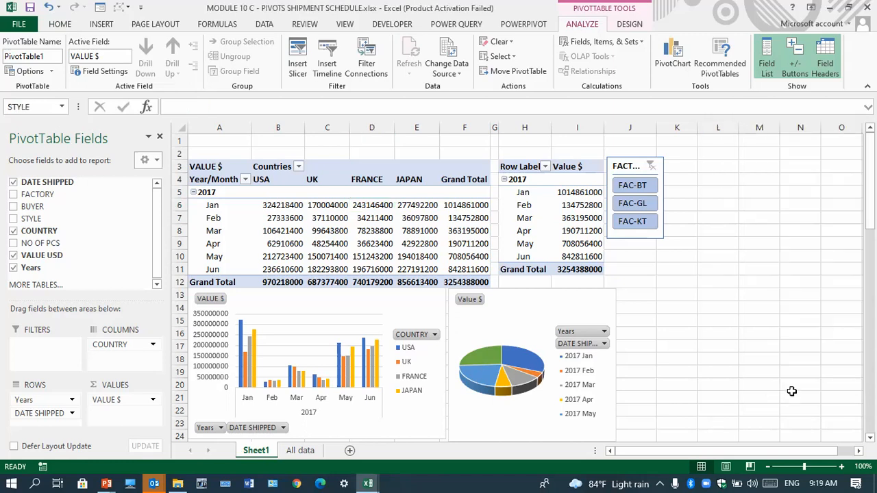
Move the STYLE slicer clear of the charts to around column L and slightly narrow the pie chart
{"action": "left_click_drag", "start_coordinate": [409, 233], "coordinate": [612, 313]}
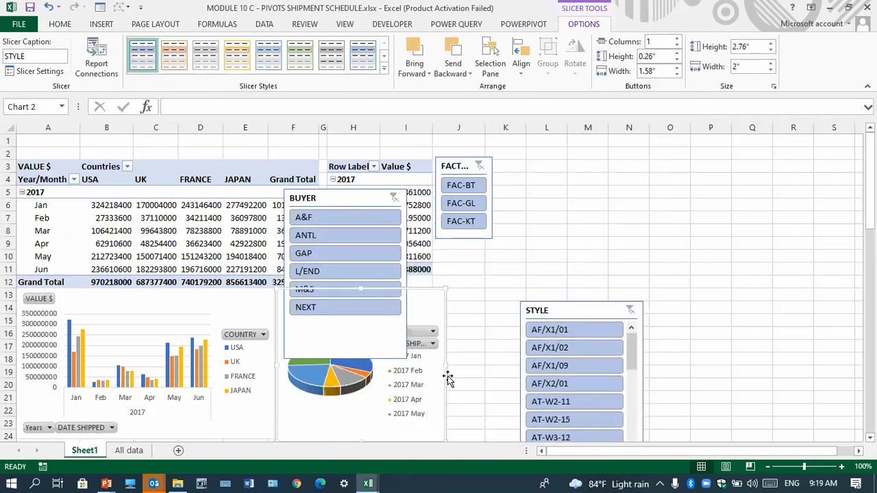
{"action": "left_click", "coordinate": [445, 376]}
{"action": "left_click_drag", "start_coordinate": [616, 365], "coordinate": [602, 364]}
Shrink the BUYER slicer to fit its six items and place it directly beneath the FACTORY slicer at column J
{"action": "left_click", "coordinate": [517, 204]}
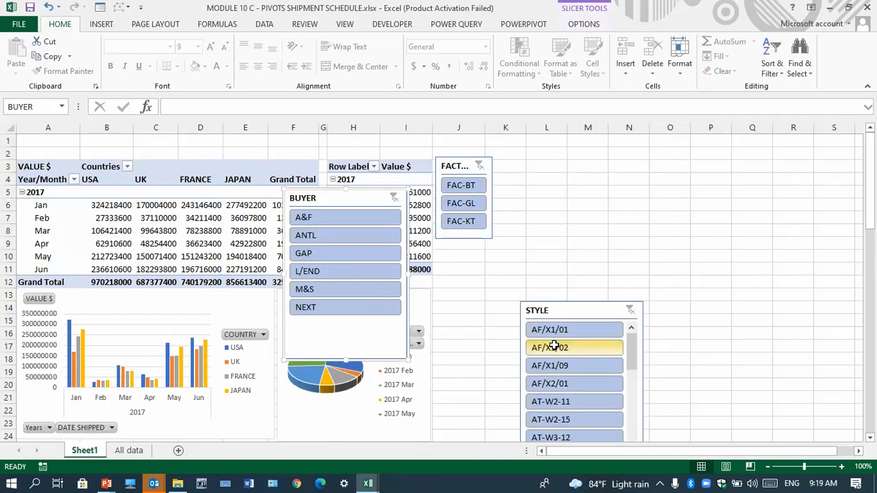
{"action": "left_click_drag", "start_coordinate": [411, 362], "coordinate": [338, 324]}
{"action": "left_click_drag", "start_coordinate": [312, 204], "coordinate": [462, 249]}
{"action": "left_click_drag", "start_coordinate": [490, 311], "coordinate": [494, 311]}
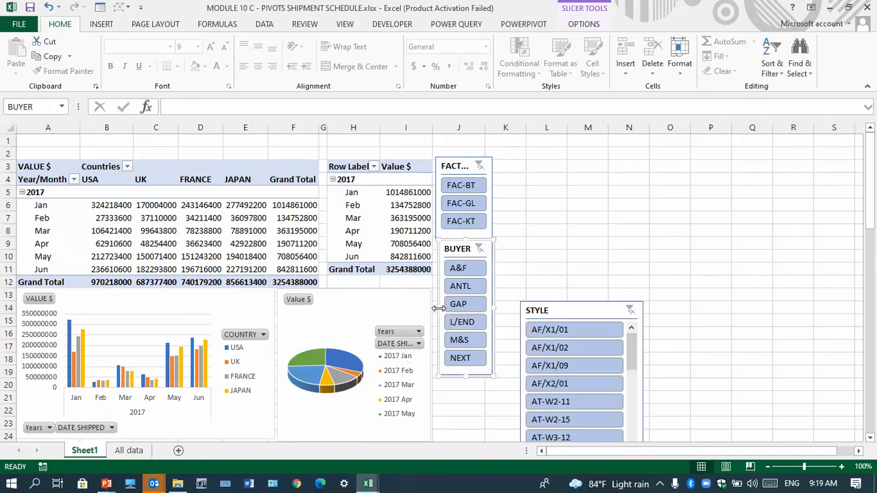
{"action": "left_click_drag", "start_coordinate": [433, 309], "coordinate": [430, 308]}
Place the STYLE slicer directly beneath the BUYER slicer and narrow column A
{"action": "left_click_drag", "start_coordinate": [593, 310], "coordinate": [501, 384]}
{"action": "left_click_drag", "start_coordinate": [78, 127], "coordinate": [53, 136]}
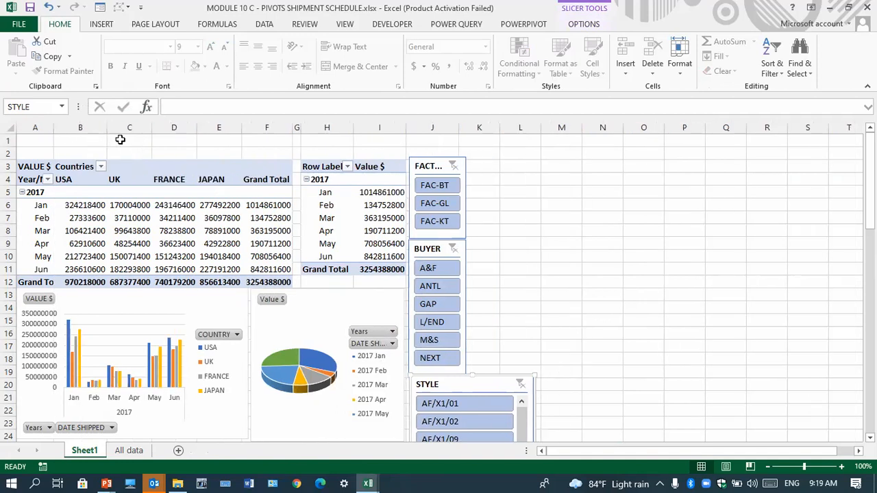
Shrink the STYLE slicer so its lower edge lines up with the bottom of the PivotCharts near row 24
{"action": "left_click", "coordinate": [226, 417]}
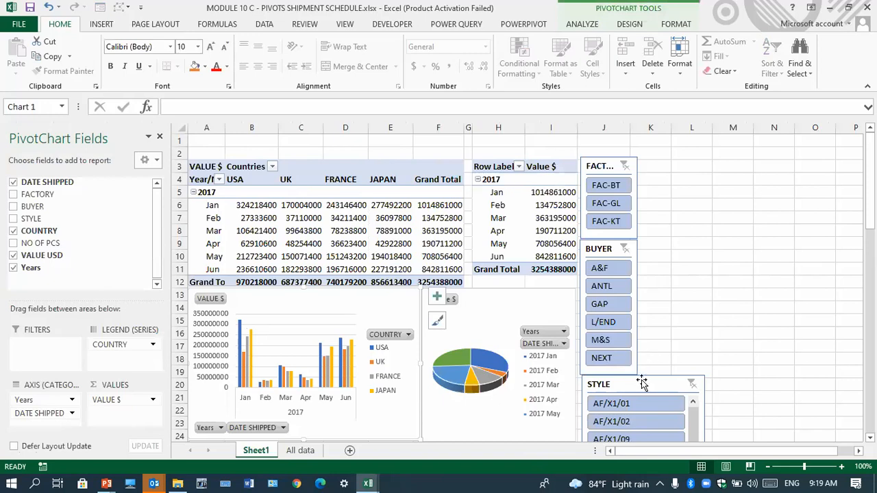
{"action": "scroll", "coordinate": [724, 315], "scroll_direction": "down", "scroll_amount": 3}
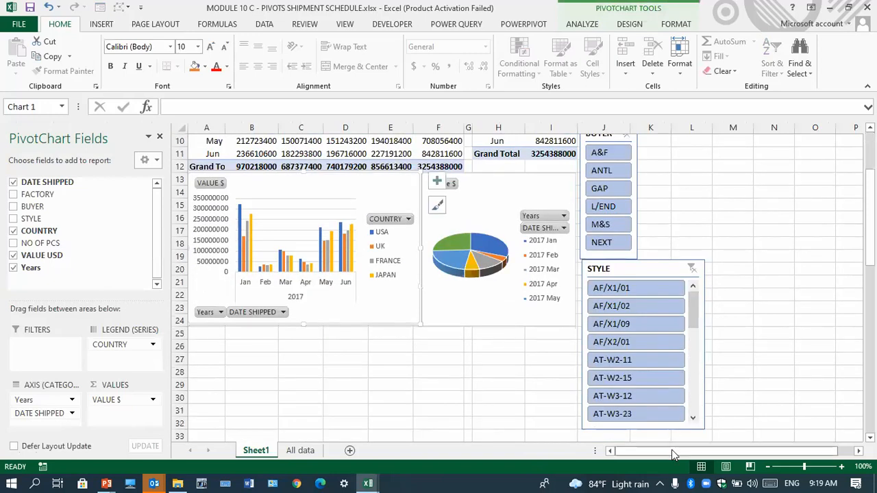
{"action": "left_click", "coordinate": [656, 268]}
{"action": "left_click_drag", "start_coordinate": [532, 432], "coordinate": [525, 329]}
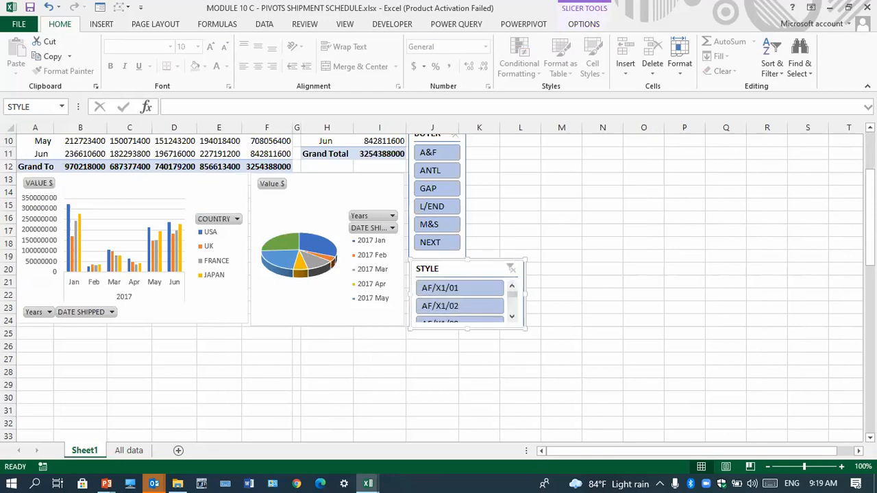
Set the ribbon to show tabs only and bring the whole dashboard into view from row 1
{"action": "left_click", "coordinate": [811, 8]}
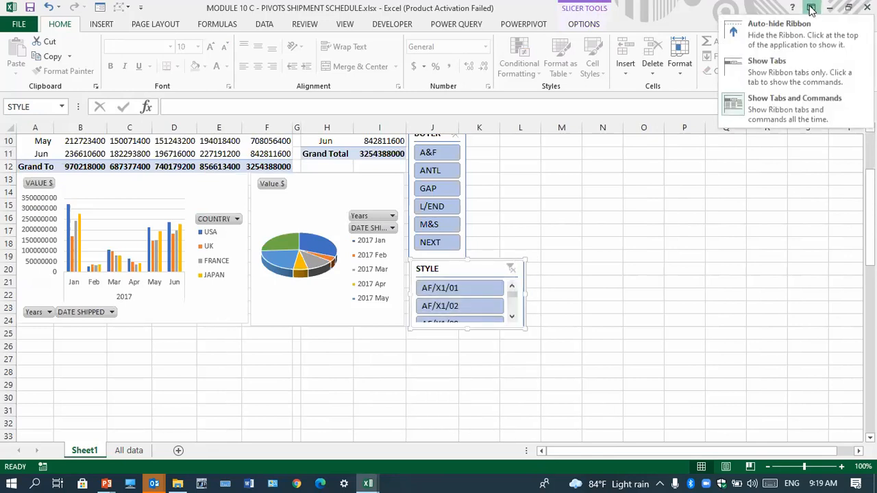
{"action": "left_click", "coordinate": [804, 62]}
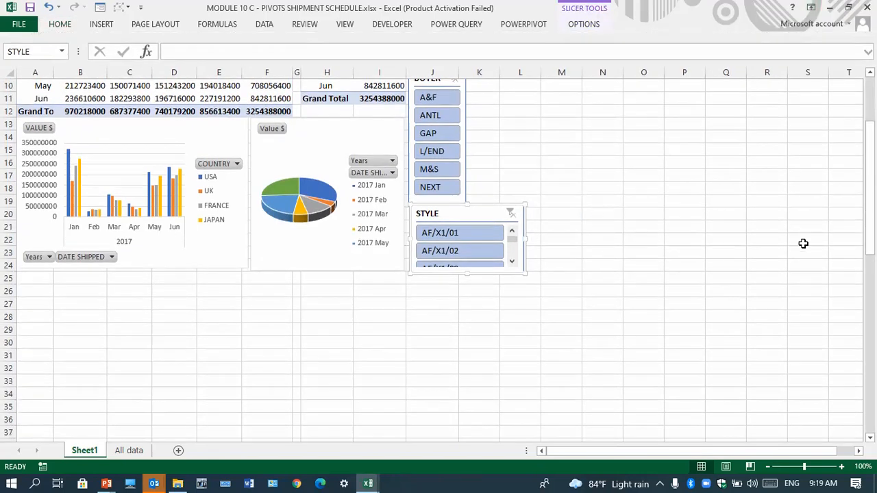
{"action": "left_click_drag", "start_coordinate": [870, 184], "coordinate": [870, 137]}
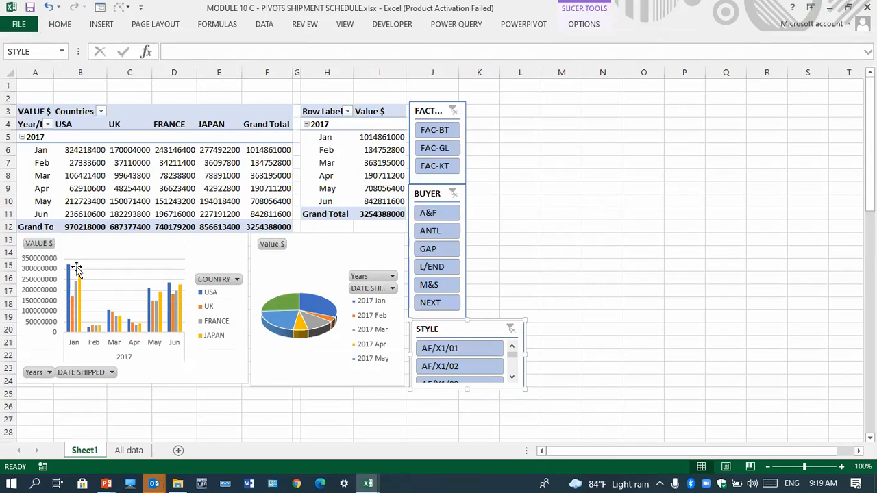
Select both PivotCharts and move them down together so they start at row 17
{"action": "left_click", "coordinate": [103, 253]}
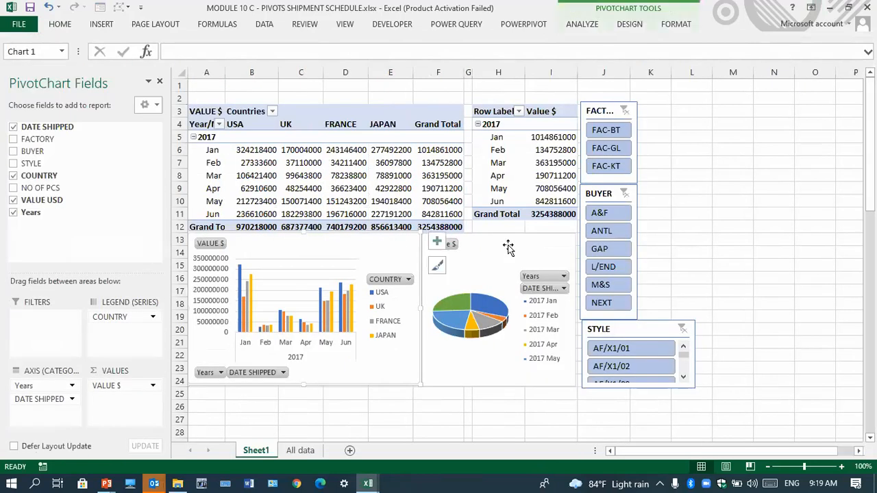
{"action": "left_click", "coordinate": [507, 246], "text": "ctrl"}
{"action": "left_click_drag", "start_coordinate": [300, 247], "coordinate": [297, 298]}
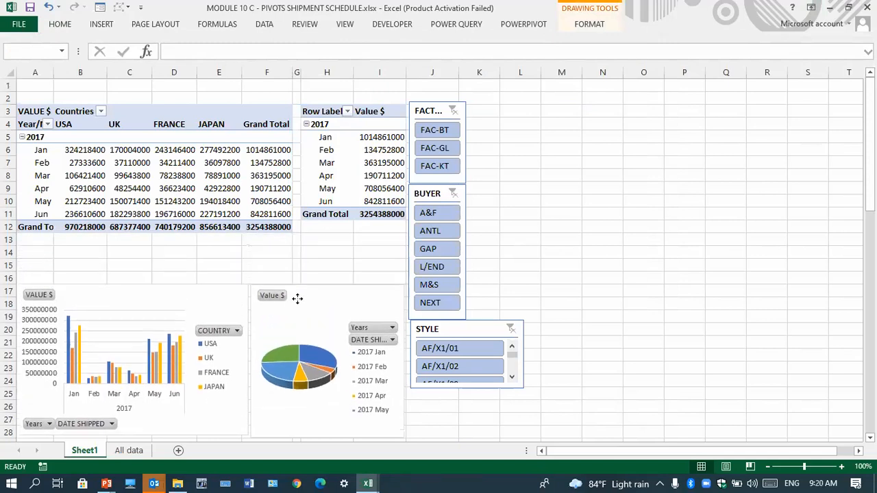
Enlarge the STYLE slicer to about 1.85" high by 2.09" wide
{"action": "left_click", "coordinate": [443, 332]}
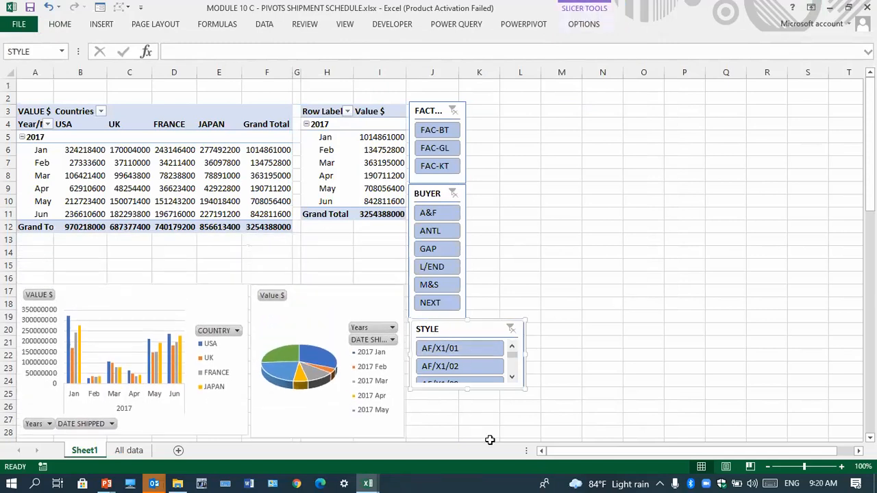
{"action": "left_click_drag", "start_coordinate": [465, 396], "coordinate": [461, 432]}
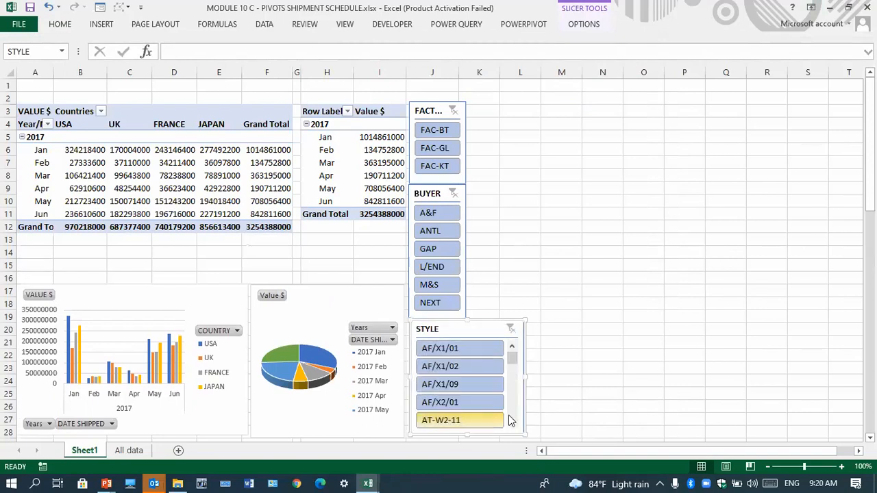
{"action": "left_click_drag", "start_coordinate": [527, 376], "coordinate": [541, 377]}
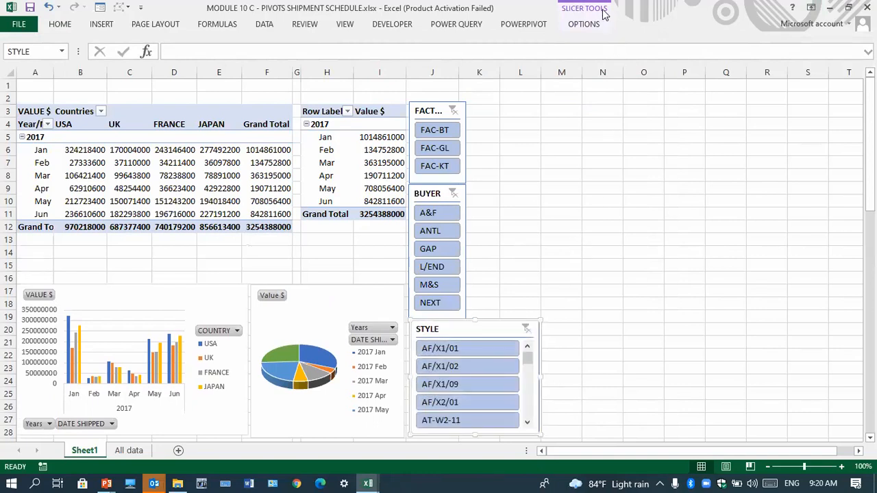
Arrange the STYLE slicer's items in 2 columns
{"action": "left_click", "coordinate": [584, 25]}
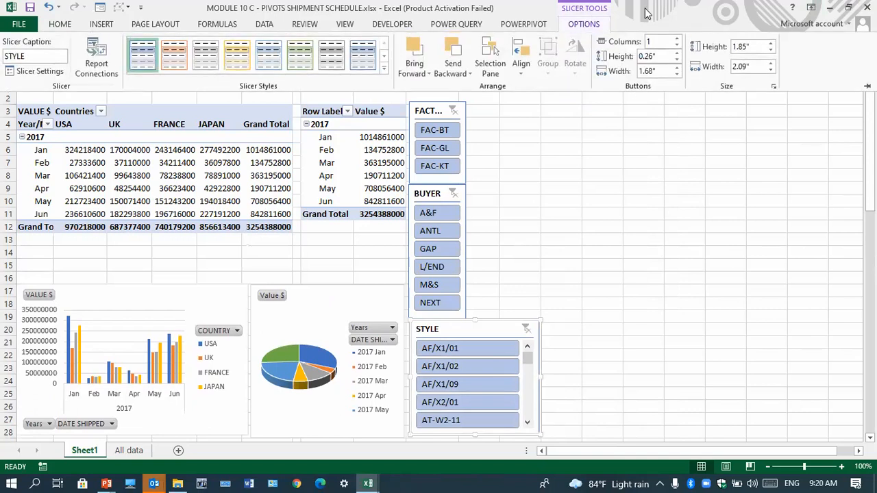
{"action": "left_click", "coordinate": [676, 39]}
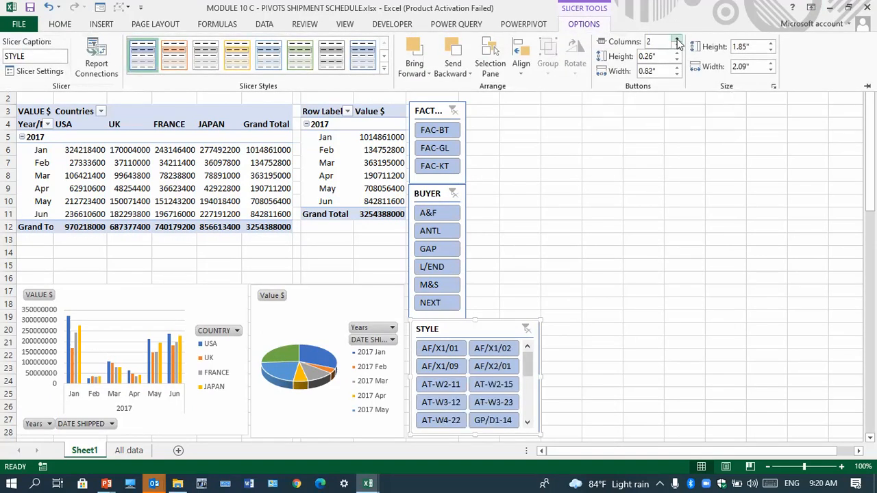
{"action": "left_click", "coordinate": [676, 40]}
{"action": "left_click", "coordinate": [676, 40]}
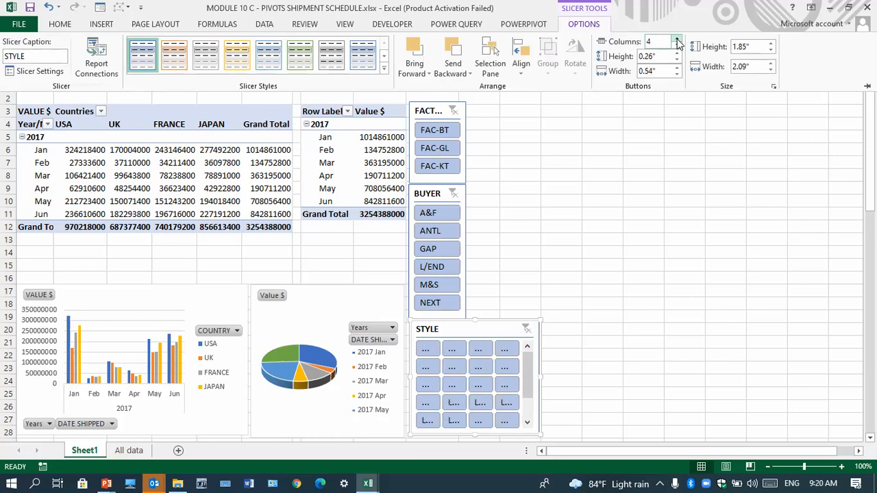
{"action": "left_click", "coordinate": [677, 46]}
{"action": "left_click", "coordinate": [677, 45]}
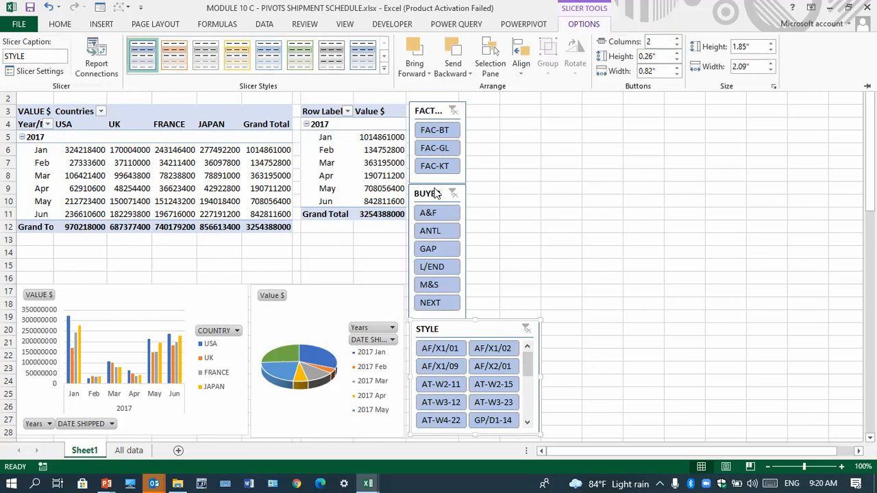
Place the BUYER slicer beside the FACTORY slicer and extend the STYLE slicer upward to line up with the charts at row 17
{"action": "key", "text": "ctrl+F1"}
{"action": "left_click_drag", "start_coordinate": [466, 203], "coordinate": [526, 121]}
{"action": "left_click", "coordinate": [473, 328]}
{"action": "left_click_drag", "start_coordinate": [473, 305], "coordinate": [472, 287]}
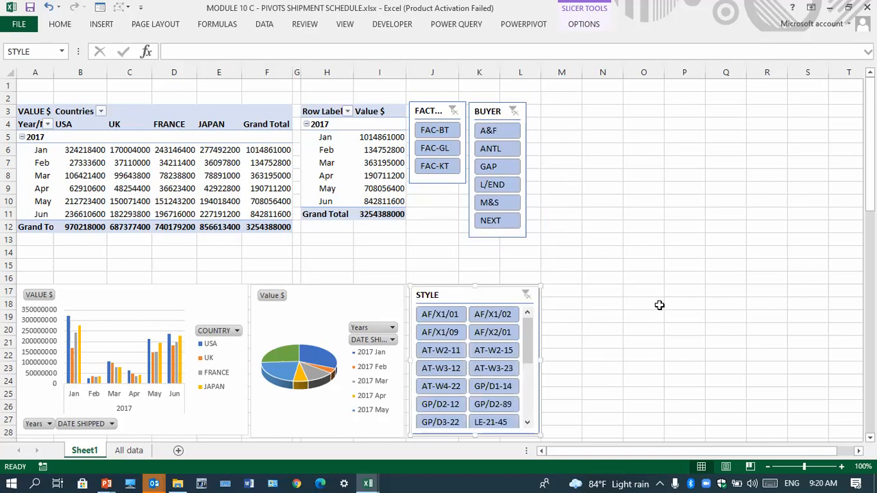
Delete the empty rows 14 to 16 between the PivotTables and the charts
{"action": "left_click", "coordinate": [7, 111]}
{"action": "left_click_drag", "start_coordinate": [6, 111], "coordinate": [92, 137]}
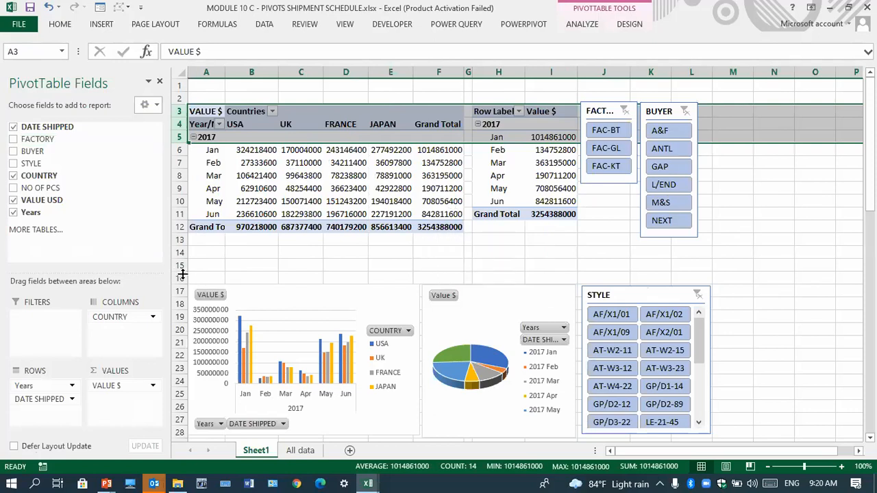
{"action": "left_click_drag", "start_coordinate": [183, 275], "coordinate": [179, 254]}
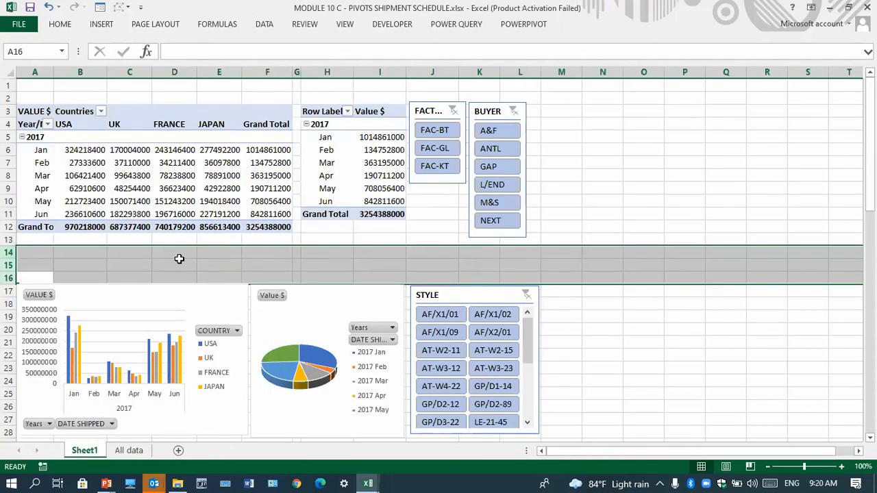
{"action": "right_click", "coordinate": [10, 252]}
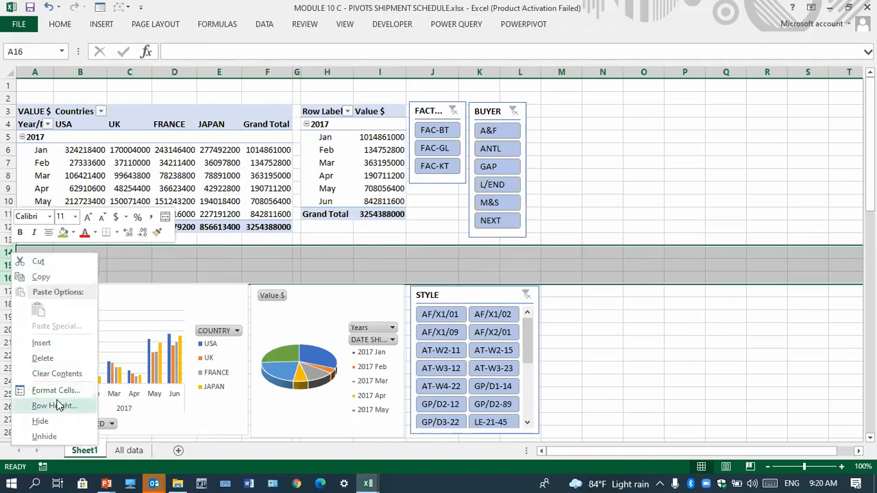
{"action": "left_click", "coordinate": [42, 359]}
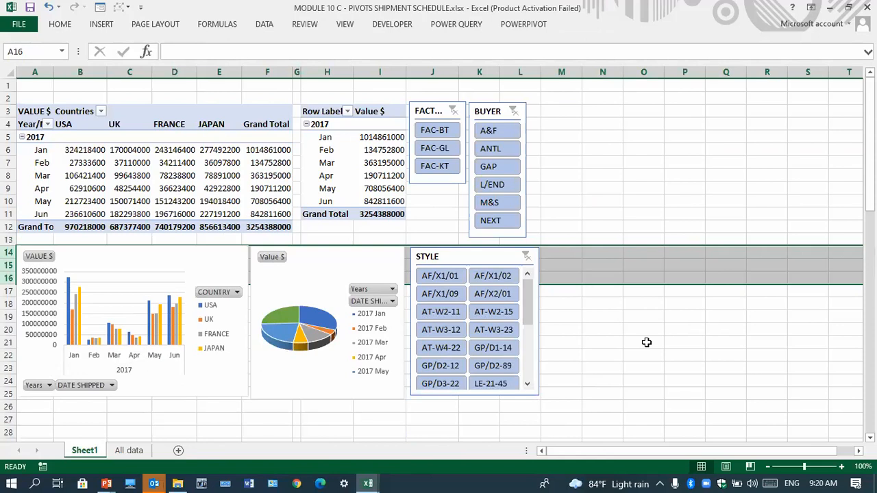
{"action": "left_click", "coordinate": [647, 343]}
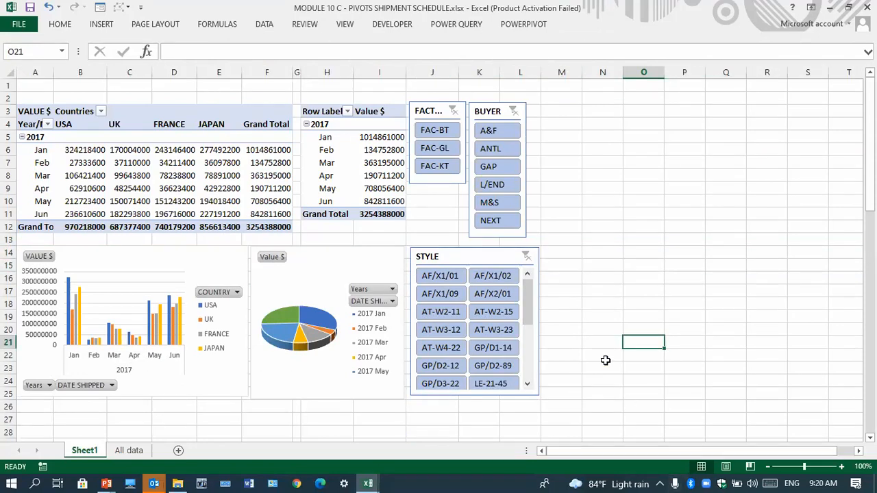
Filter the dashboard by factory FAC-BT and style AF/X1/01, and clear the slicer filters again
{"action": "left_click", "coordinate": [438, 131]}
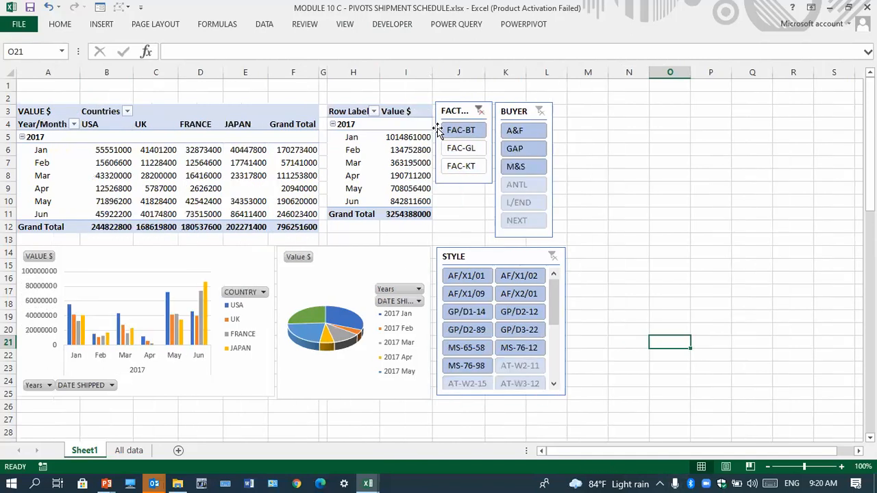
{"action": "left_click", "coordinate": [479, 279]}
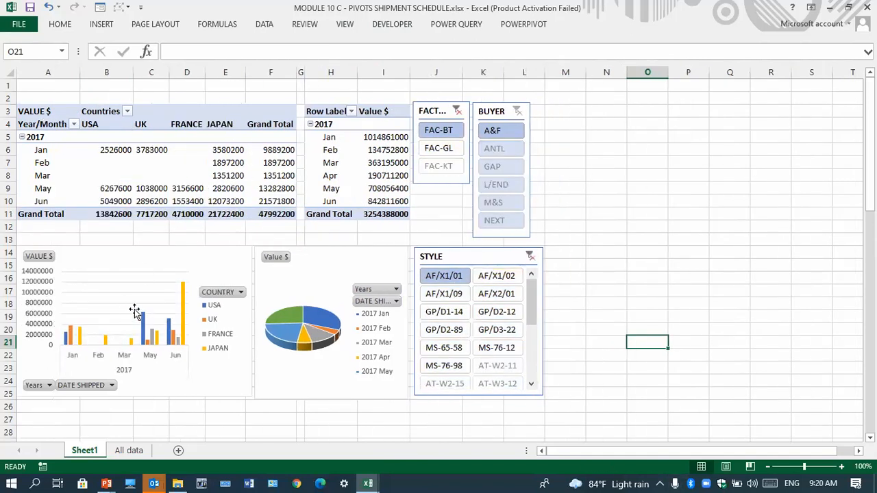
{"action": "left_click", "coordinate": [457, 111]}
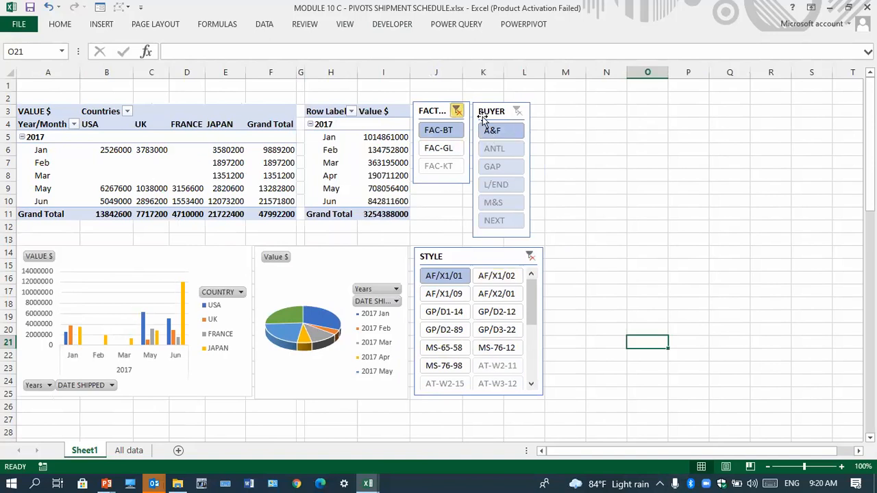
{"action": "left_click", "coordinate": [522, 115]}
{"action": "left_click", "coordinate": [534, 256]}
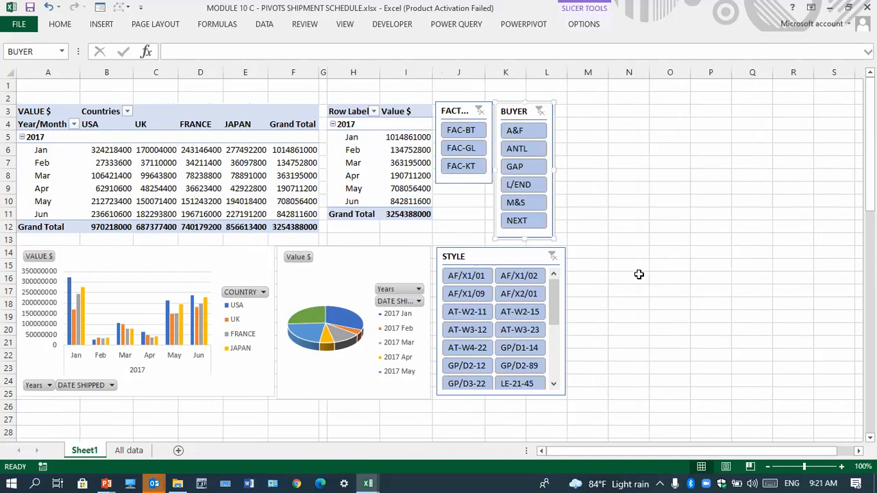
Connect the second PivotTable, with values by month, to the BUYER, FACTORY and STYLE slicers
{"action": "left_click", "coordinate": [375, 158]}
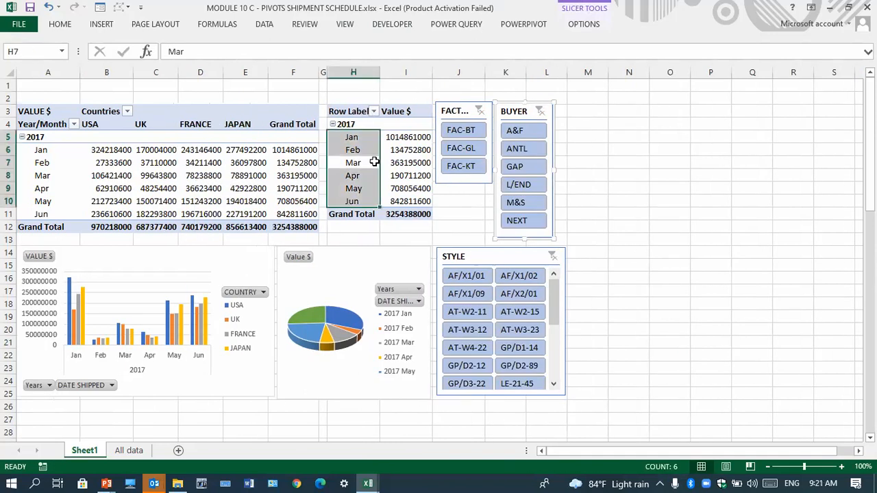
{"action": "left_click", "coordinate": [583, 24]}
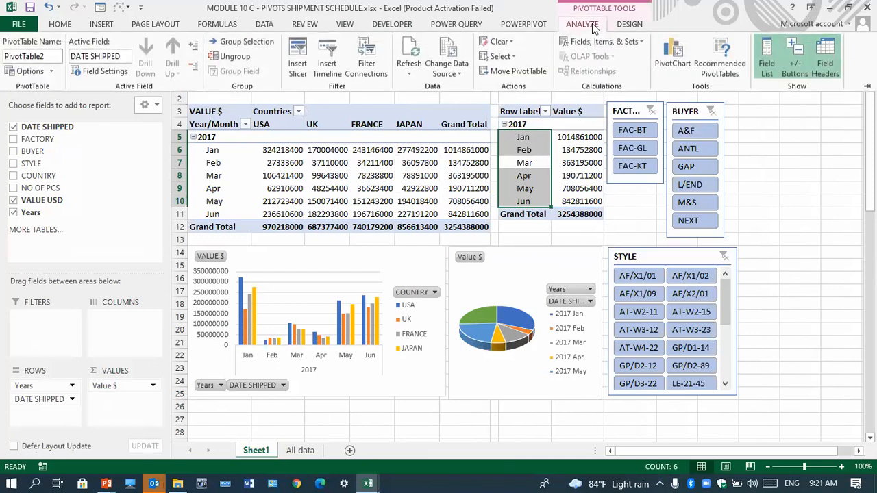
{"action": "left_click", "coordinate": [375, 59]}
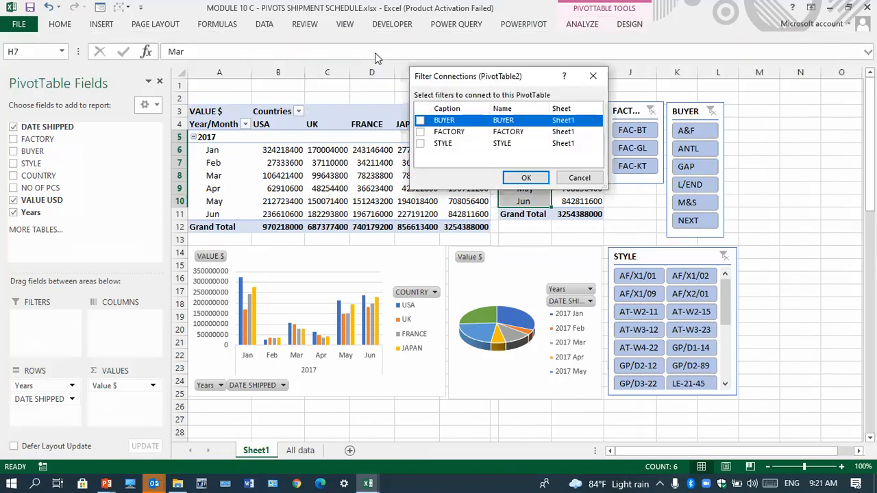
{"action": "left_click", "coordinate": [420, 120]}
{"action": "left_click", "coordinate": [420, 133]}
{"action": "left_click", "coordinate": [420, 143]}
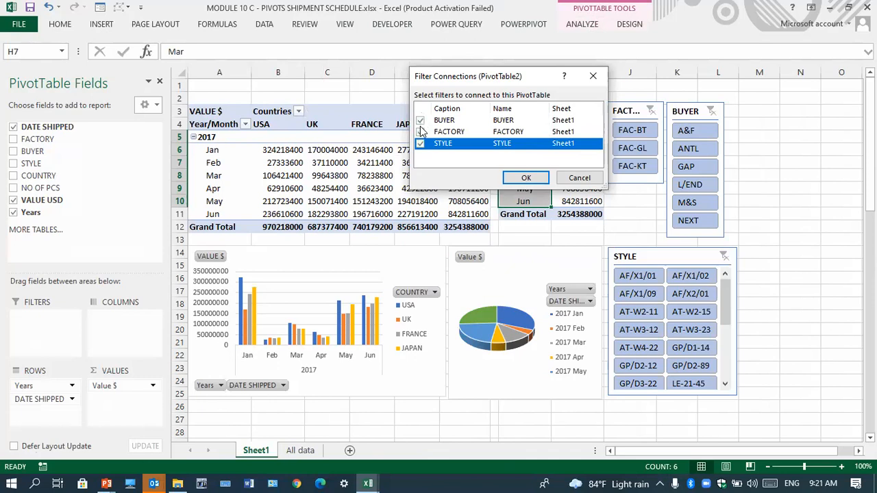
{"action": "left_click", "coordinate": [526, 177]}
Test the FACTORY slicer on both PivotTables by filtering by single factories in turn, including FAC-KT and FAC-BT
{"action": "left_click", "coordinate": [636, 147]}
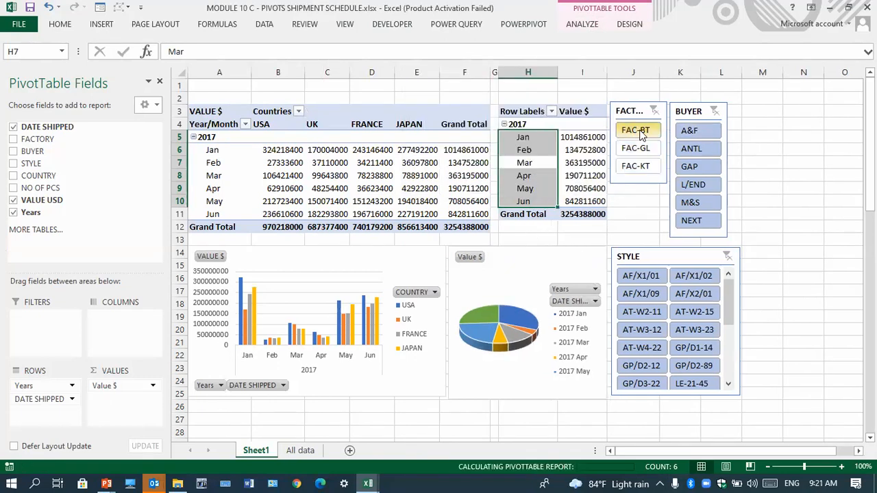
{"action": "left_click", "coordinate": [631, 166]}
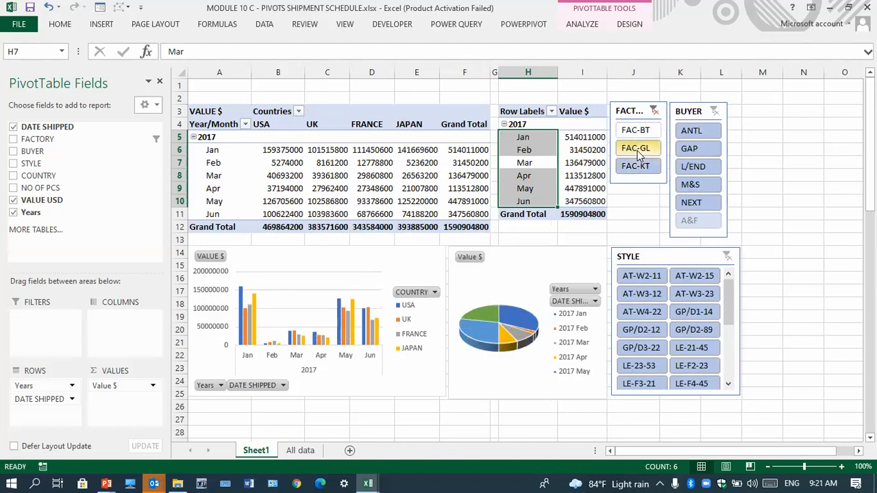
{"action": "left_click", "coordinate": [640, 131]}
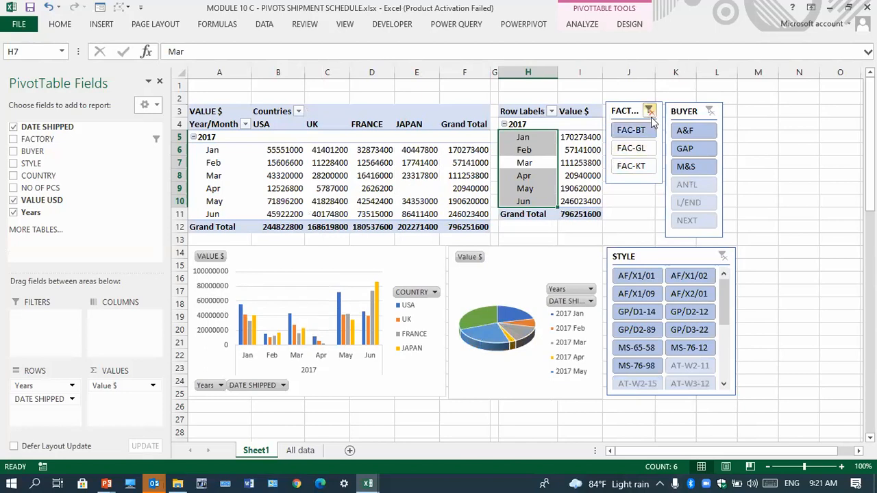
Filter the dashboard by factory FAC-GL, buyer A&F and style AF/X2/01, and clear all three slicer filters
{"action": "left_click", "coordinate": [633, 148]}
{"action": "left_click", "coordinate": [697, 131]}
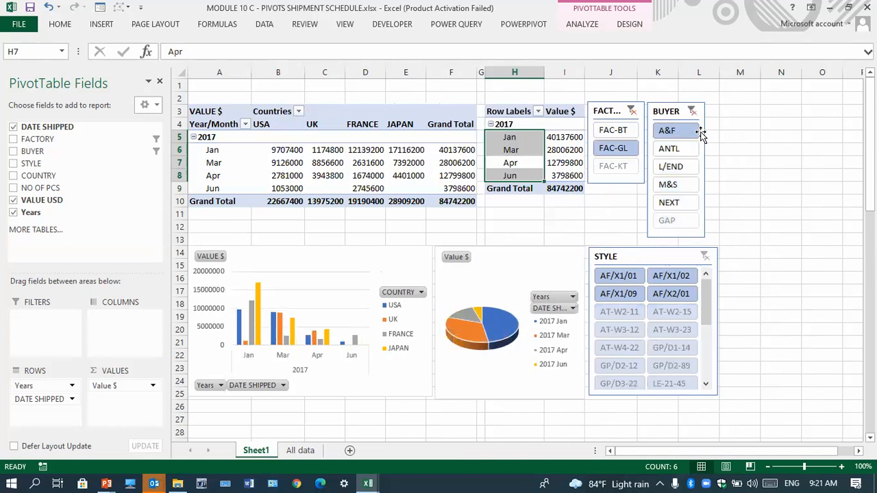
{"action": "left_click", "coordinate": [665, 295]}
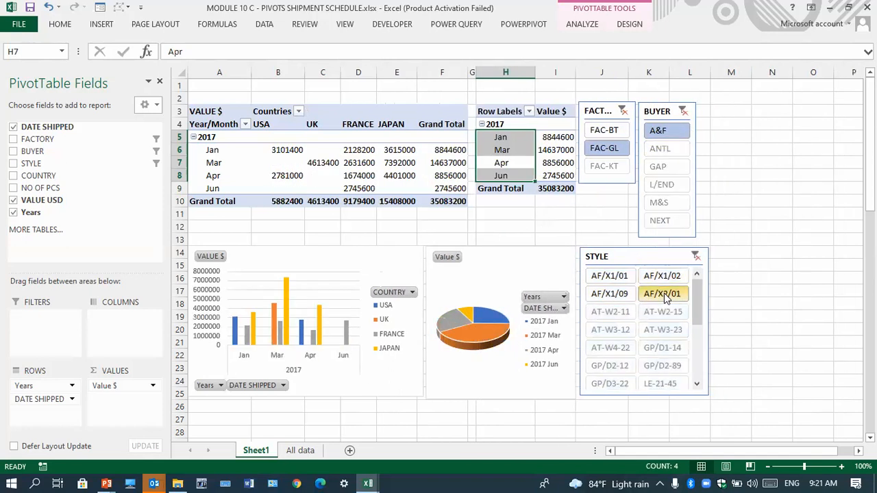
{"action": "left_click", "coordinate": [683, 111]}
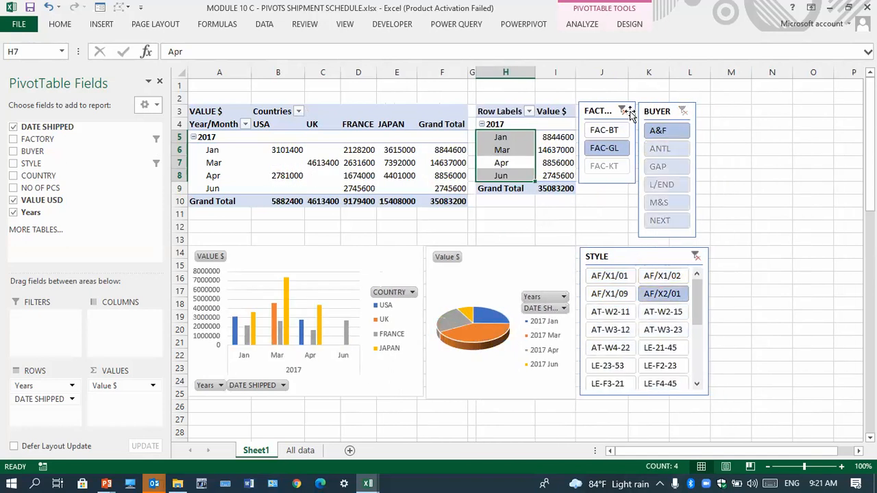
{"action": "left_click", "coordinate": [622, 111]}
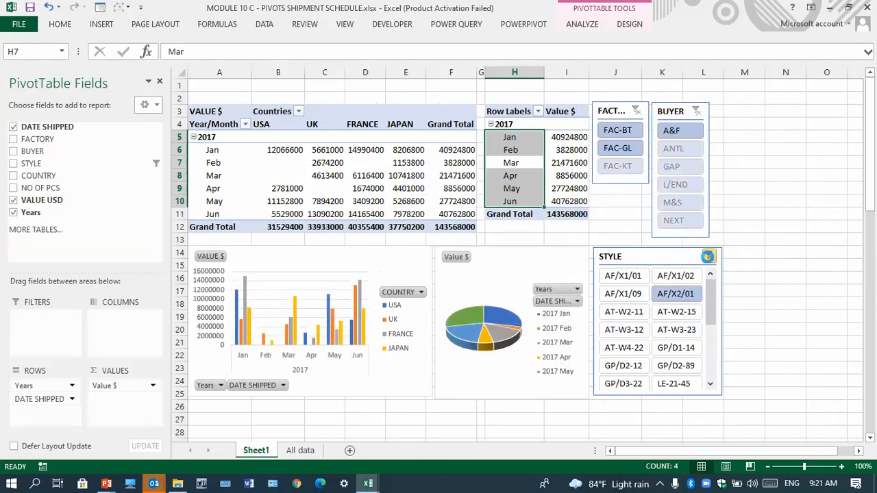
{"action": "left_click", "coordinate": [711, 255]}
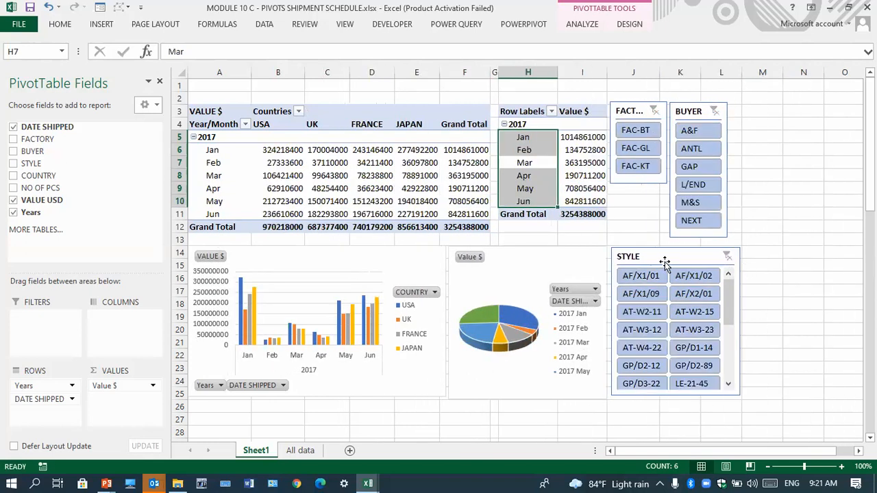
Move the STYLE slicer up against the pie chart and narrow it to line up with the BUYER slicer's outer edge
{"action": "left_click_drag", "start_coordinate": [686, 257], "coordinate": [683, 257]}
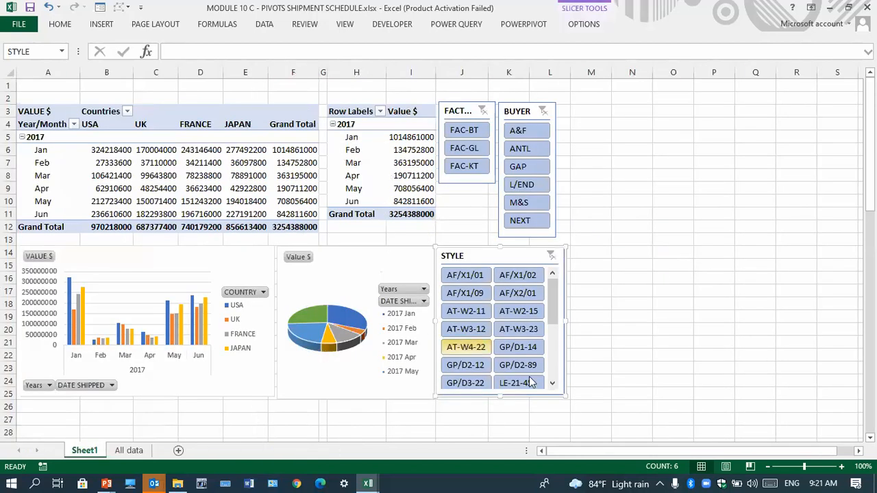
{"action": "mouse_move", "coordinate": [561, 322]}
{"action": "left_mouse_down"}
{"action": "mouse_move", "coordinate": [550, 324]}
{"action": "mouse_move", "coordinate": [561, 321]}
{"action": "left_mouse_up"}
{"action": "left_click_drag", "start_coordinate": [561, 315], "coordinate": [559, 317]}
Turn off autofit column widths on update for the PivotTable with values by month and country
{"action": "left_click", "coordinate": [219, 162]}
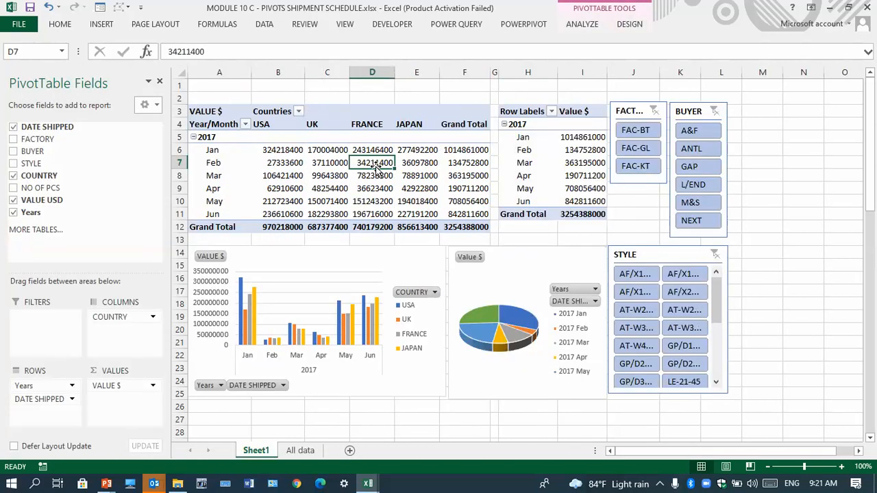
{"action": "right_click", "coordinate": [378, 169]}
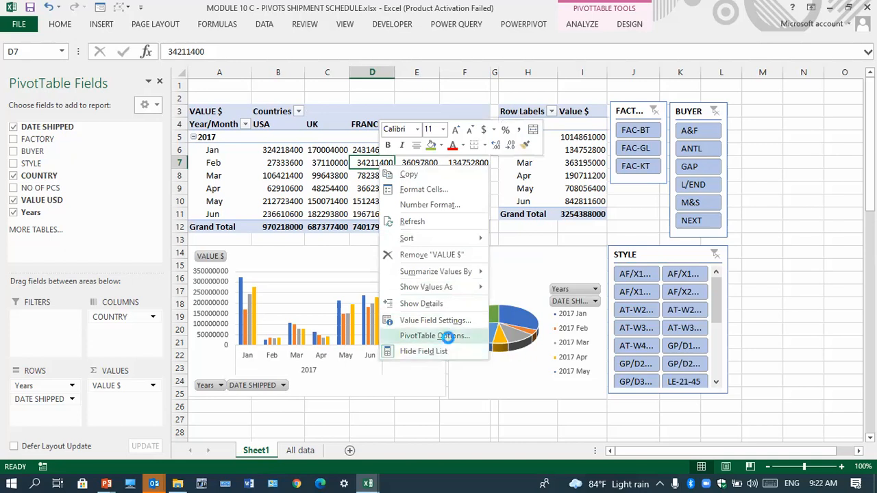
{"action": "left_click", "coordinate": [448, 336]}
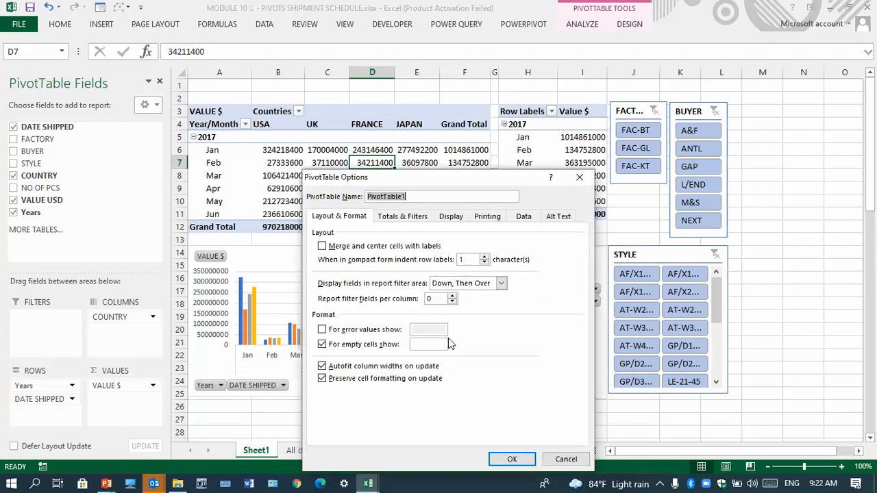
{"action": "left_click", "coordinate": [322, 368]}
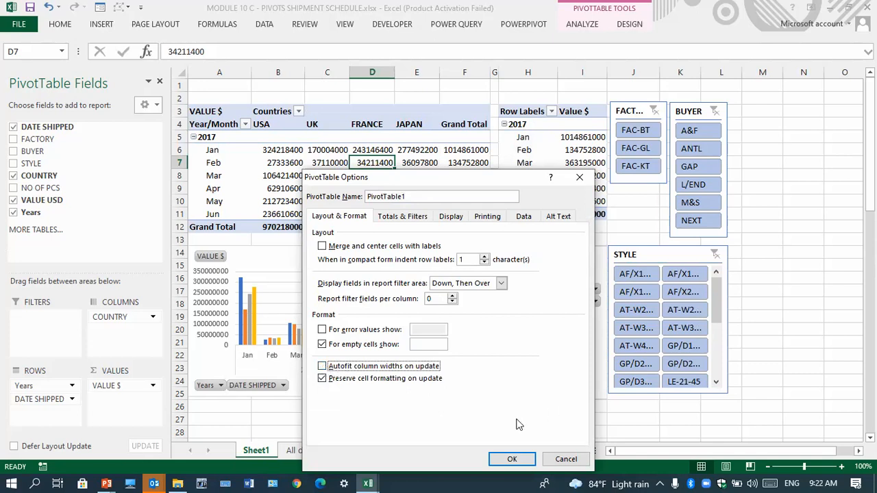
{"action": "left_click", "coordinate": [522, 460]}
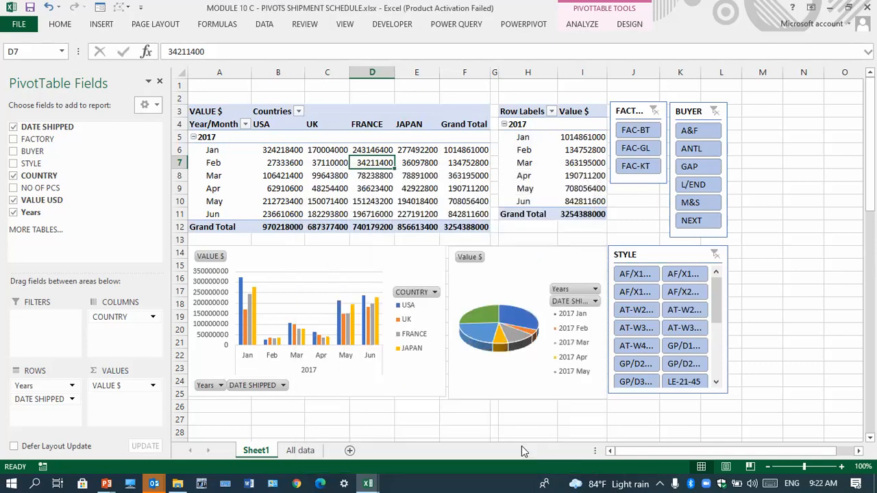
Turn off autofit column widths on update for the second PivotTable with monthly values
{"action": "left_click", "coordinate": [560, 167]}
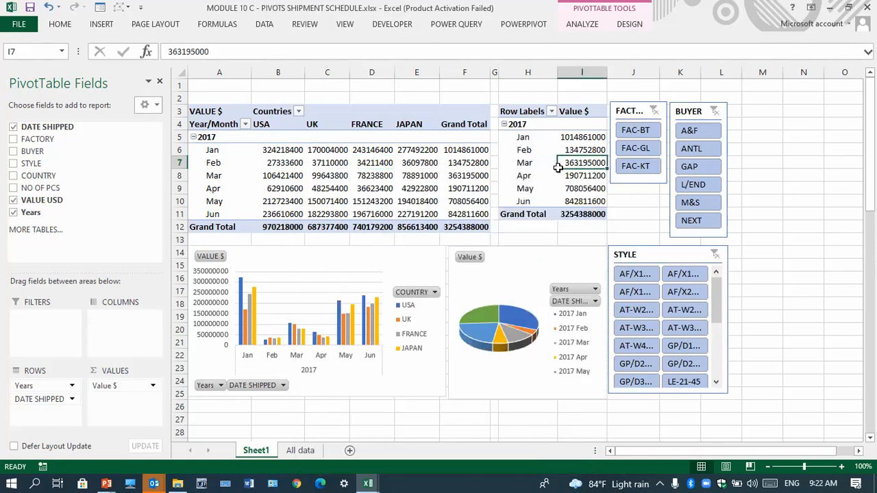
{"action": "right_click", "coordinate": [576, 163]}
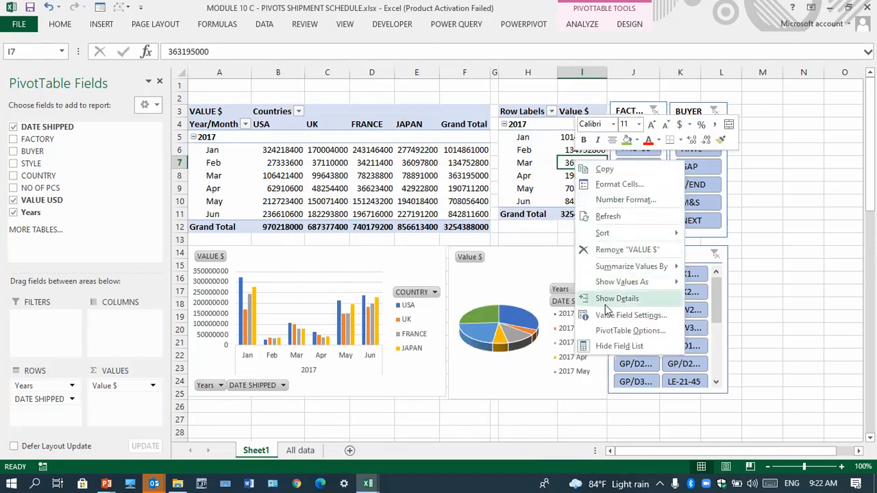
{"action": "left_click", "coordinate": [607, 331]}
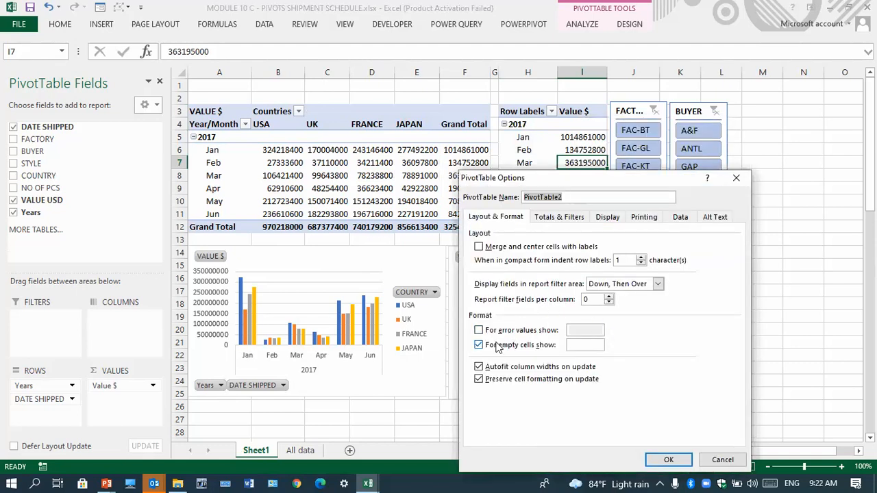
{"action": "left_click", "coordinate": [479, 368]}
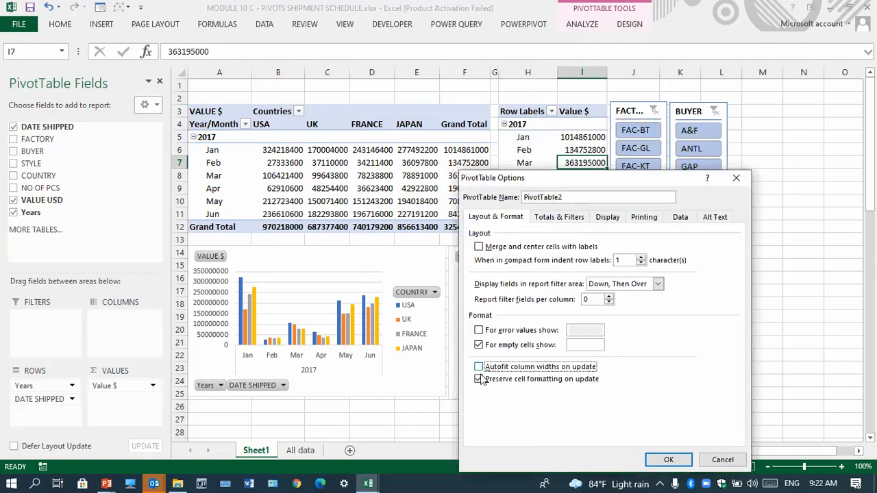
{"action": "left_click", "coordinate": [667, 459]}
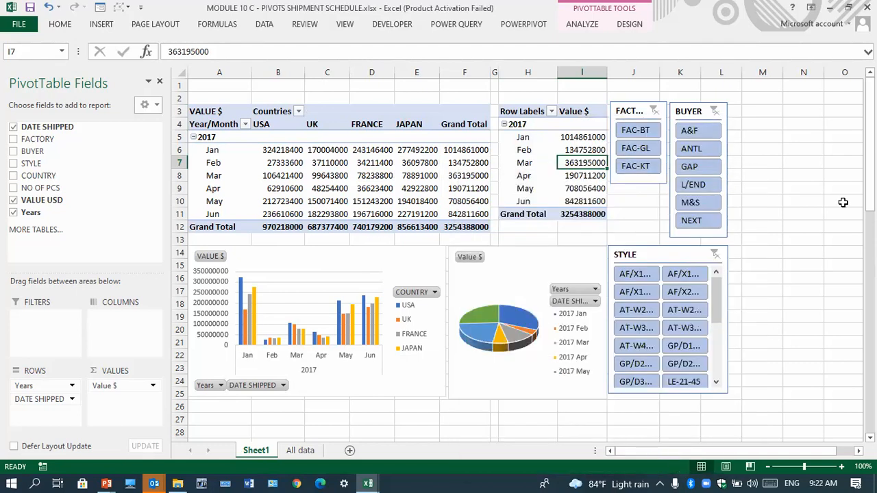
Filter the dashboard by factory FAC-GL, try styles AF/X1/01 and AF/X1/09, and clear the STYLE filter
{"action": "left_click", "coordinate": [648, 131]}
{"action": "left_click", "coordinate": [641, 148]}
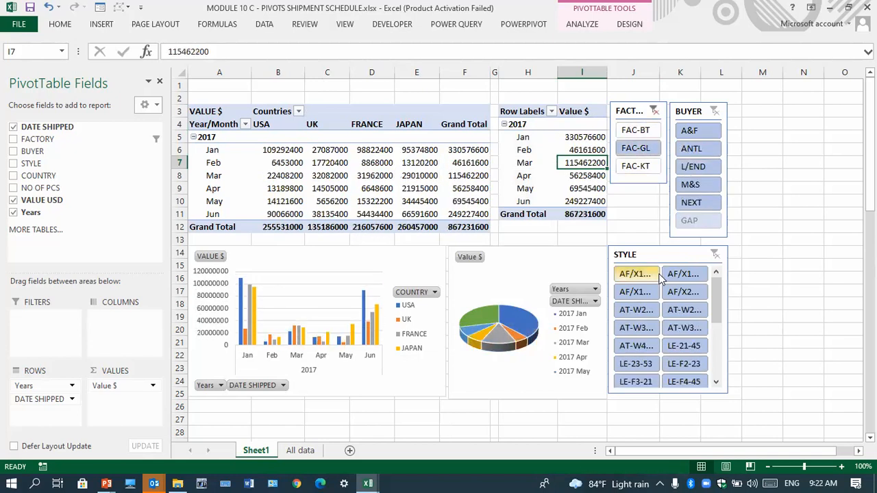
{"action": "left_click", "coordinate": [635, 274]}
{"action": "left_click", "coordinate": [635, 292]}
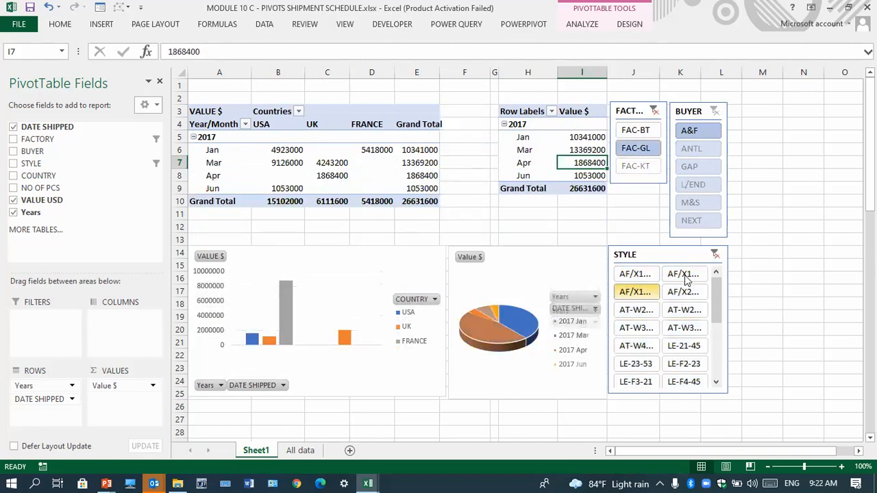
{"action": "left_click", "coordinate": [714, 255]}
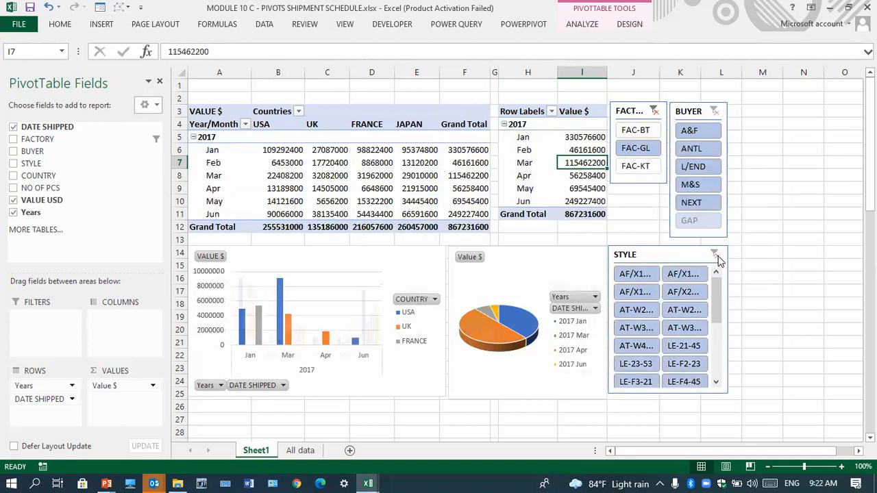
Clear the FACTORY slicer's filter and enter the title ABC Company Ltd in cell A1 above the PivotTables
{"action": "left_click", "coordinate": [655, 111]}
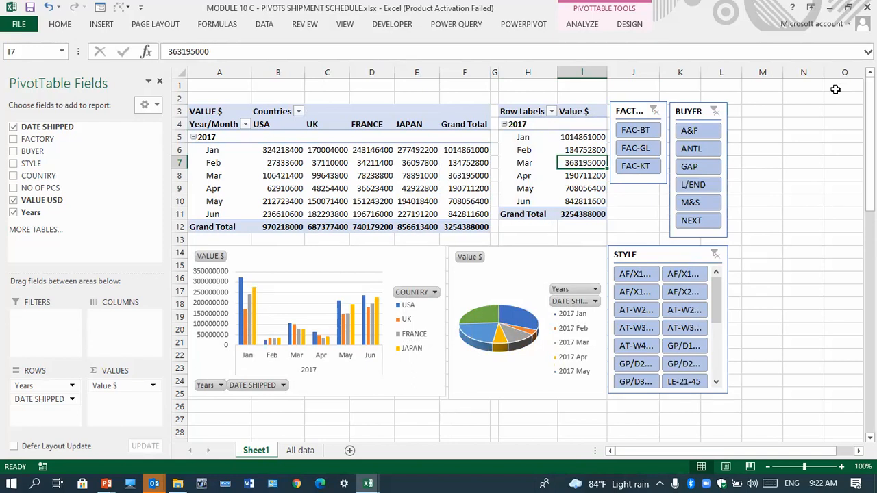
{"action": "left_click", "coordinate": [216, 85]}
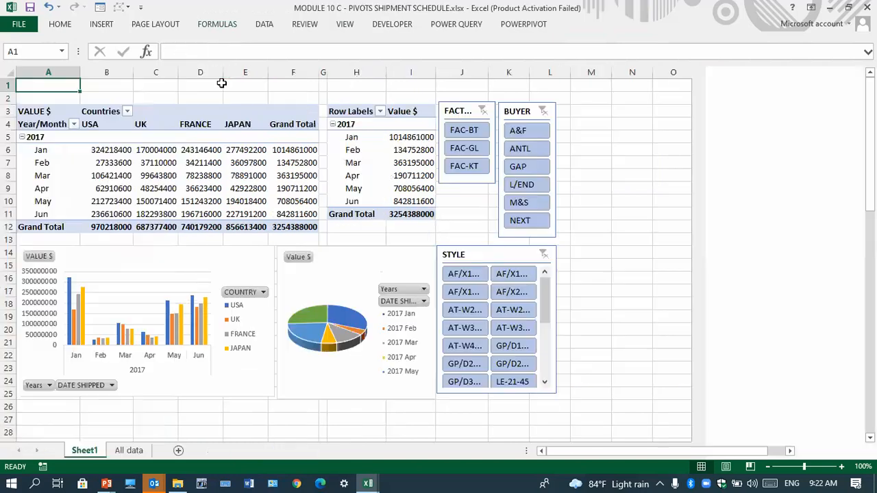
{"action": "type", "text": "ABC Company Ltd"}
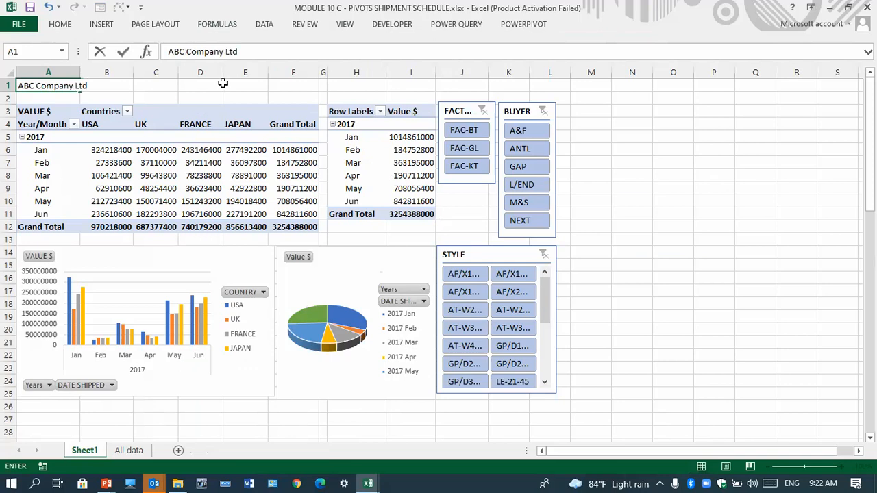
{"action": "left_click", "coordinate": [671, 212]}
Merge and center cells A1:D1 and enlarge the company title to font size 20
{"action": "left_click_drag", "start_coordinate": [47, 87], "coordinate": [215, 81]}
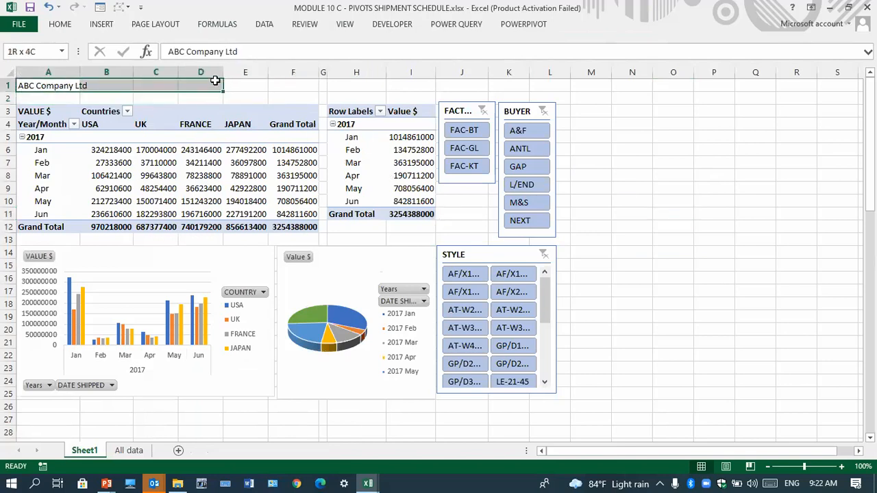
{"action": "left_click", "coordinate": [60, 26]}
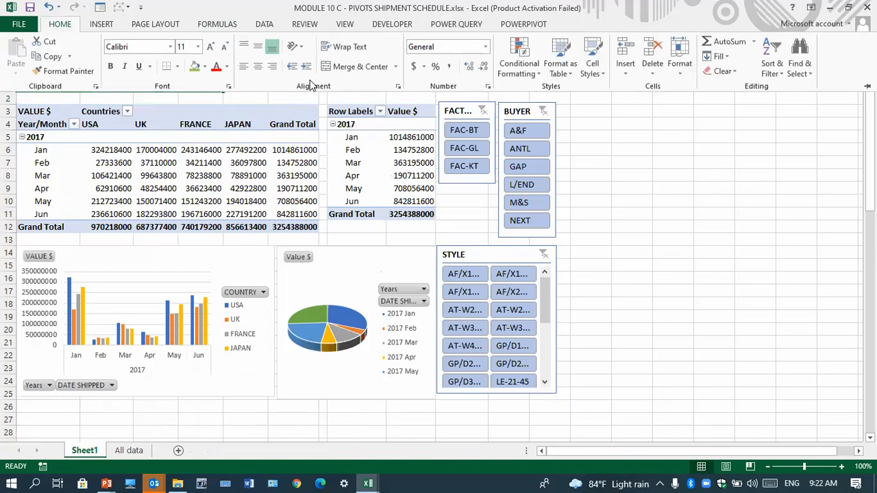
{"action": "left_click", "coordinate": [353, 68]}
{"action": "left_click", "coordinate": [211, 47]}
{"action": "left_click", "coordinate": [210, 46]}
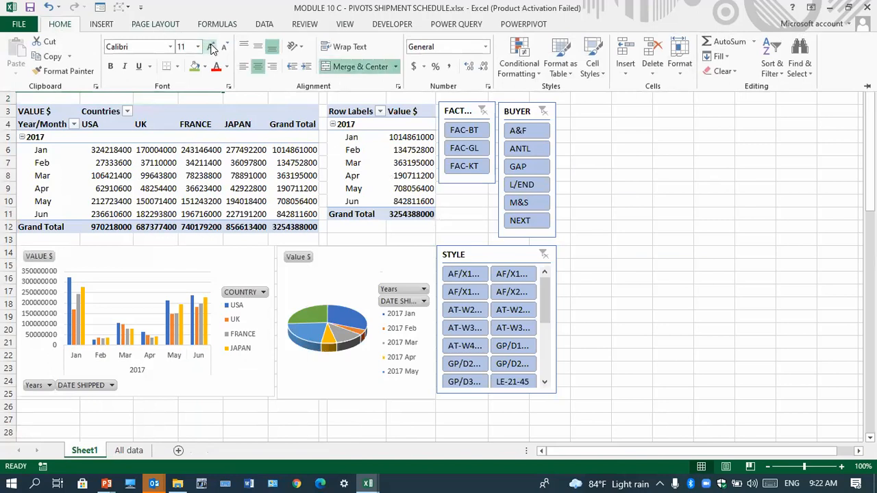
{"action": "left_click", "coordinate": [210, 47]}
{"action": "left_click", "coordinate": [212, 49]}
{"action": "left_click", "coordinate": [212, 48]}
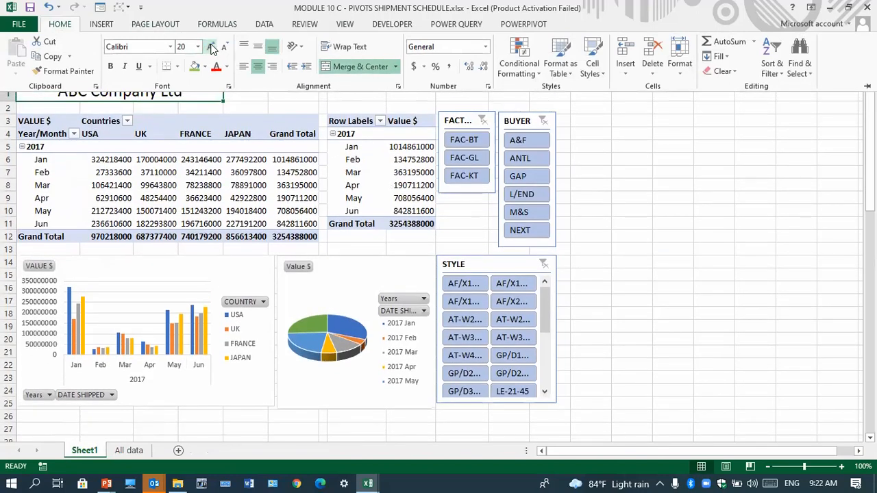
Left-align the ABC Company Ltd title and make it bold
{"action": "left_click", "coordinate": [242, 68]}
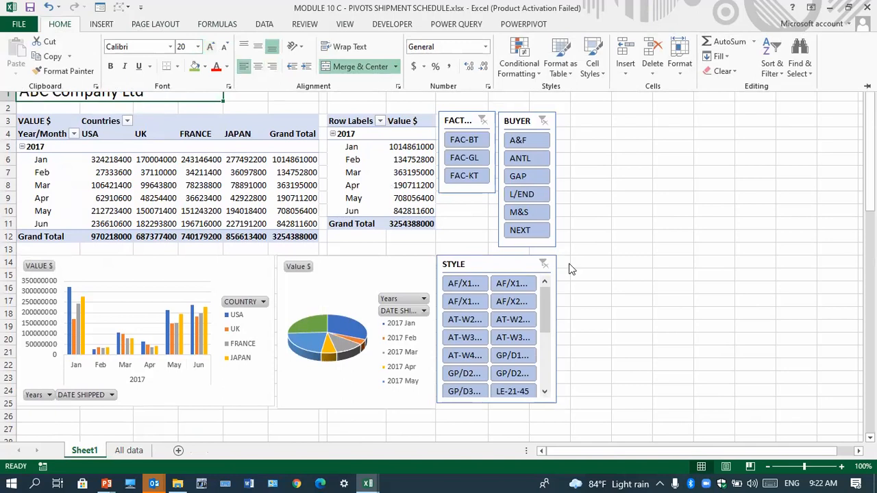
{"action": "left_click", "coordinate": [110, 66]}
{"action": "left_click", "coordinate": [665, 272]}
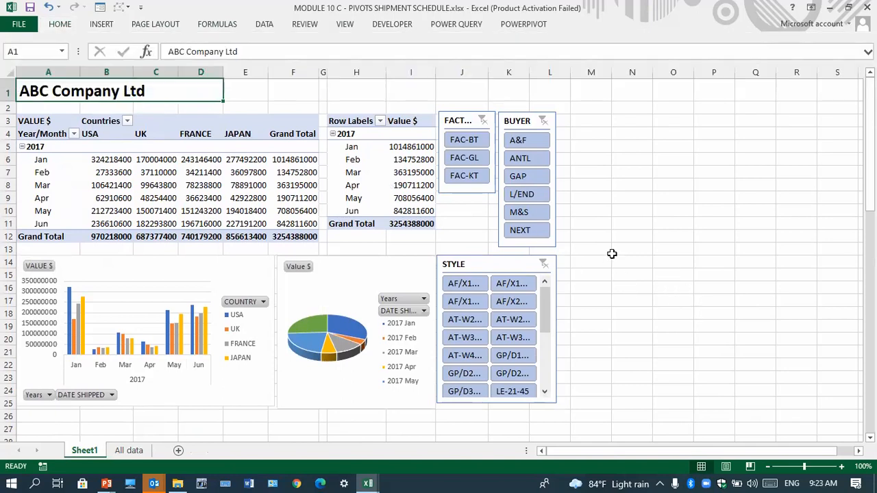
Merge and center cells E1:L1 and enter the heading Shipment Information in them
{"action": "left_click", "coordinate": [353, 94]}
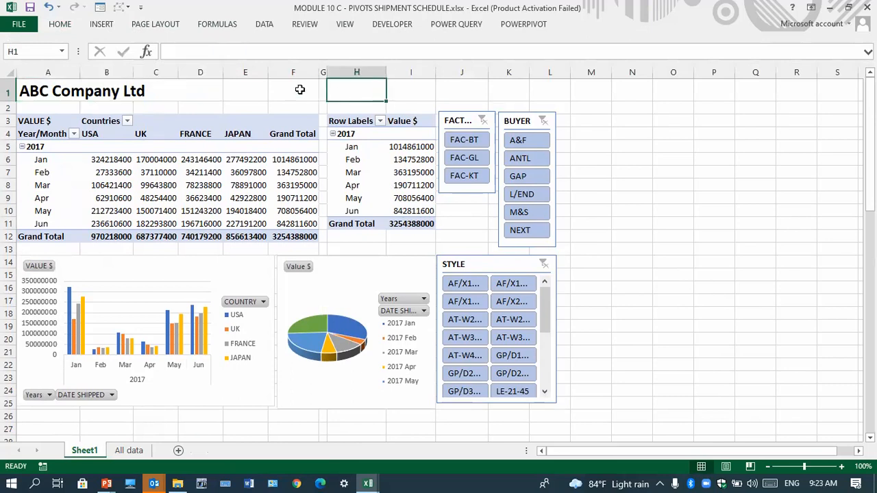
{"action": "left_click_drag", "start_coordinate": [248, 89], "coordinate": [546, 92]}
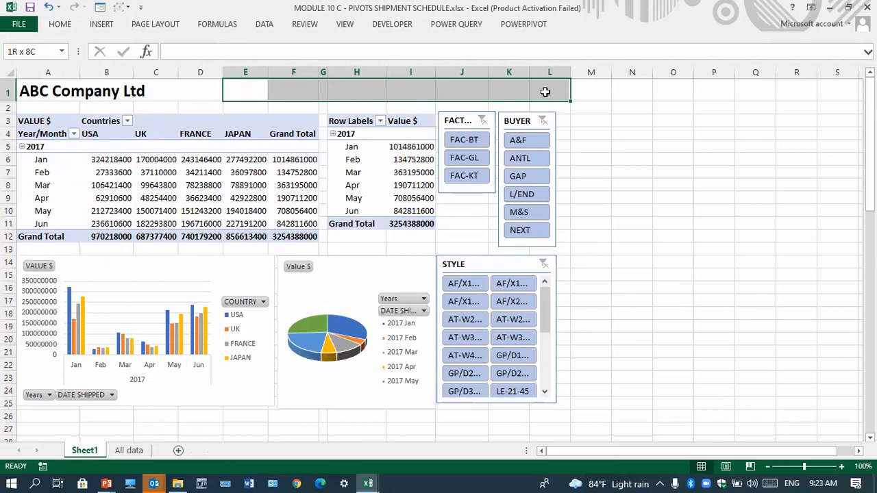
{"action": "left_click", "coordinate": [60, 24]}
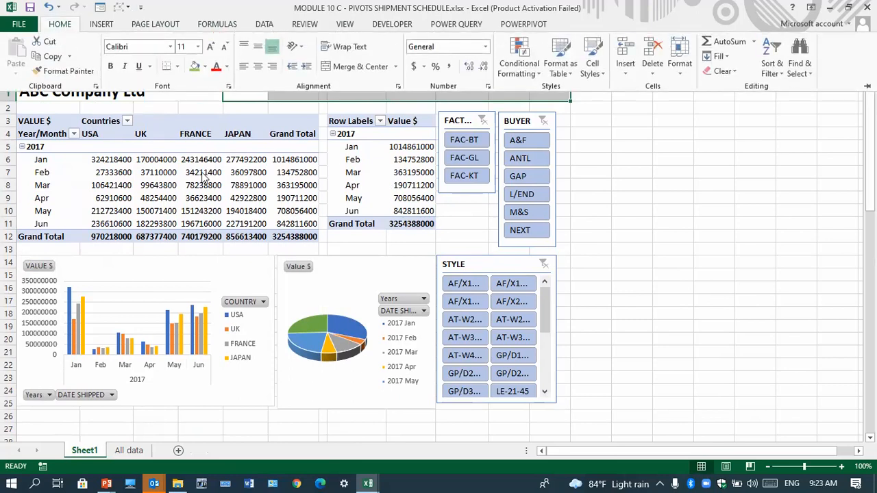
{"action": "left_click", "coordinate": [370, 67]}
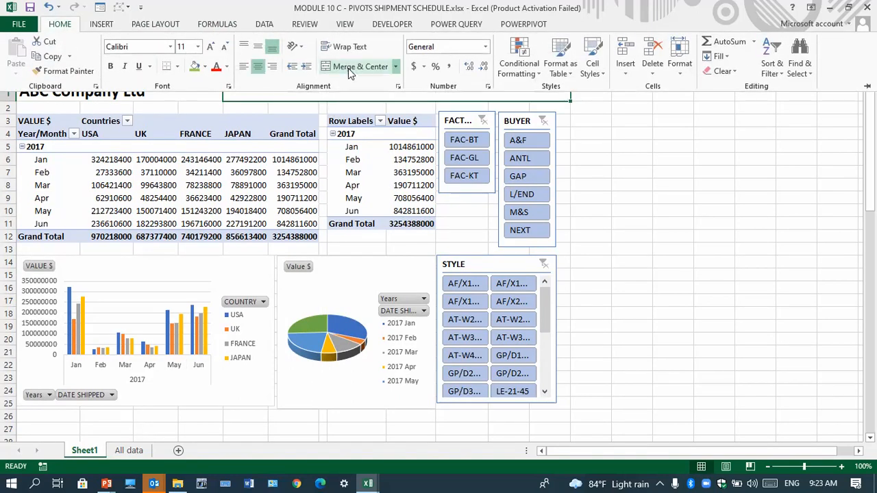
{"action": "left_click", "coordinate": [330, 97]}
{"action": "type", "text": "Shipment"}
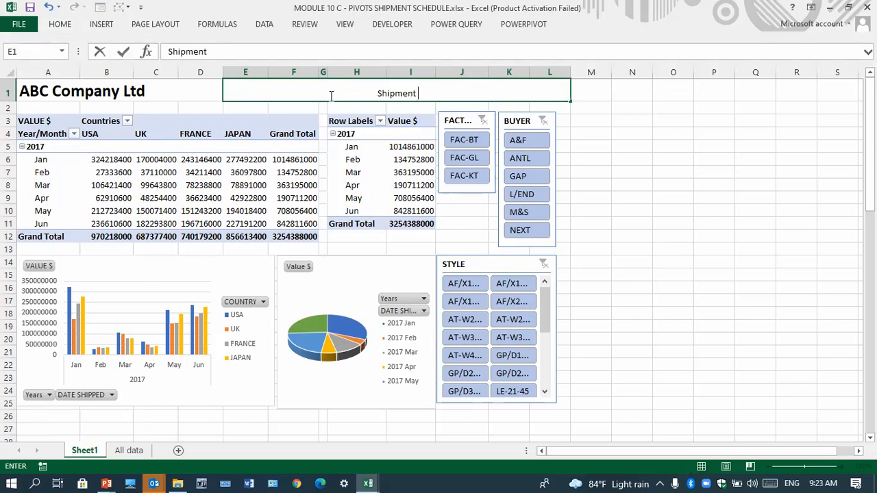
{"action": "type", "text": " Information"}
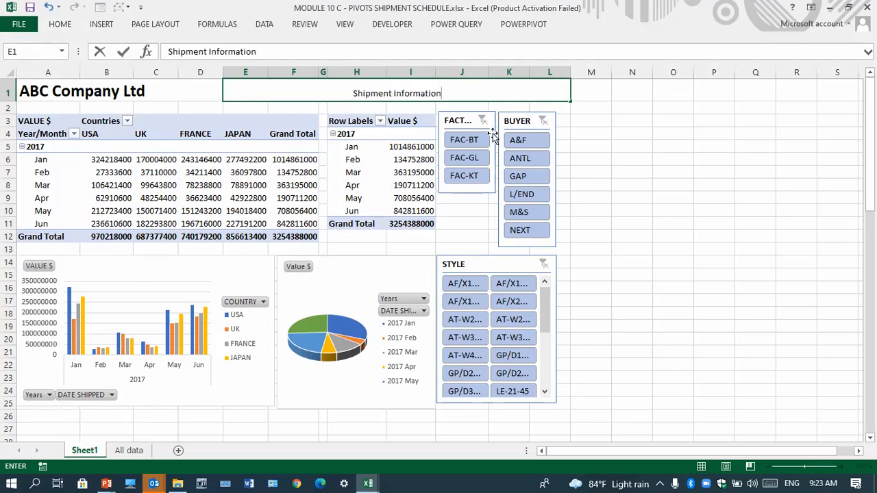
{"action": "left_click", "coordinate": [649, 194]}
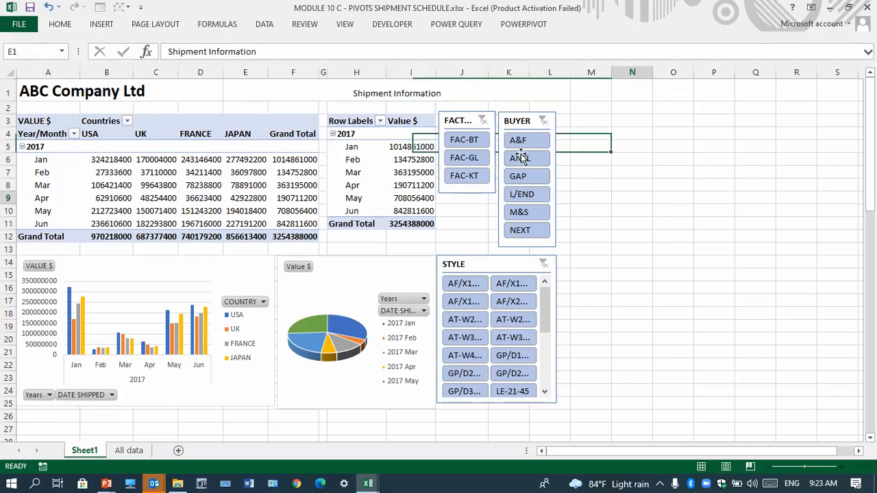
Make the Shipment Information heading bold and enlarge its font
{"action": "left_click", "coordinate": [408, 95]}
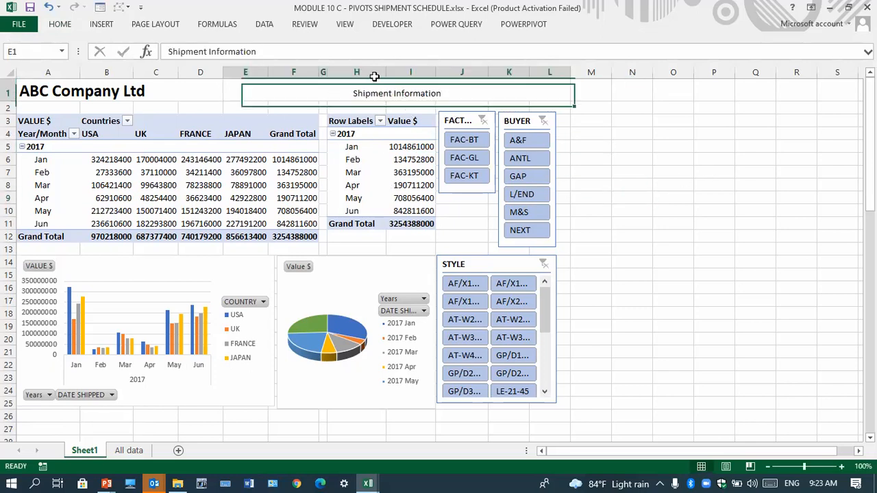
{"action": "left_click", "coordinate": [60, 24]}
{"action": "left_click", "coordinate": [110, 66]}
{"action": "left_click", "coordinate": [208, 47]}
{"action": "left_click", "coordinate": [209, 47]}
{"action": "left_click", "coordinate": [208, 46]}
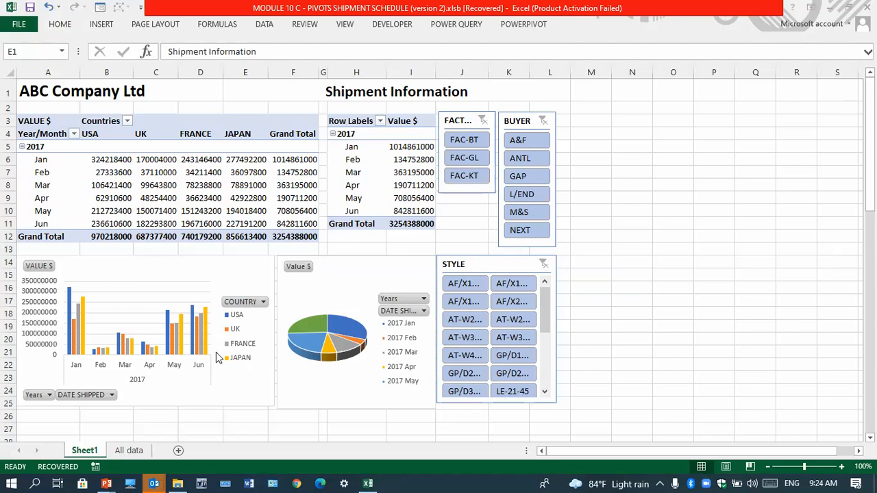
Enlarge the Shipment Information heading by two more font sizes and deselect it
{"action": "left_click", "coordinate": [353, 96]}
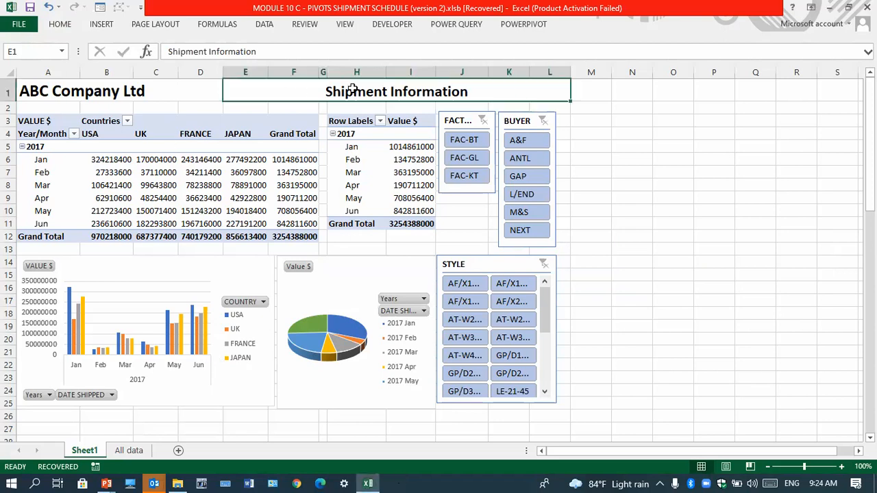
{"action": "left_click", "coordinate": [60, 27]}
{"action": "left_click", "coordinate": [211, 47]}
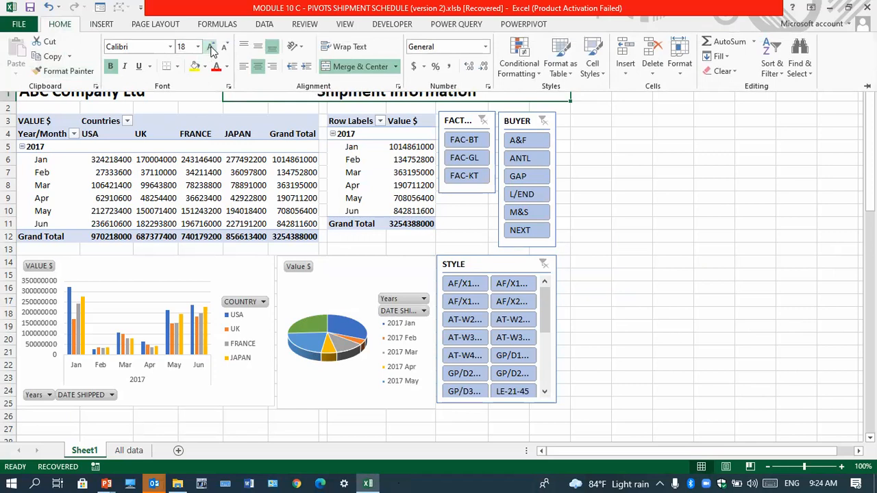
{"action": "left_click", "coordinate": [211, 47]}
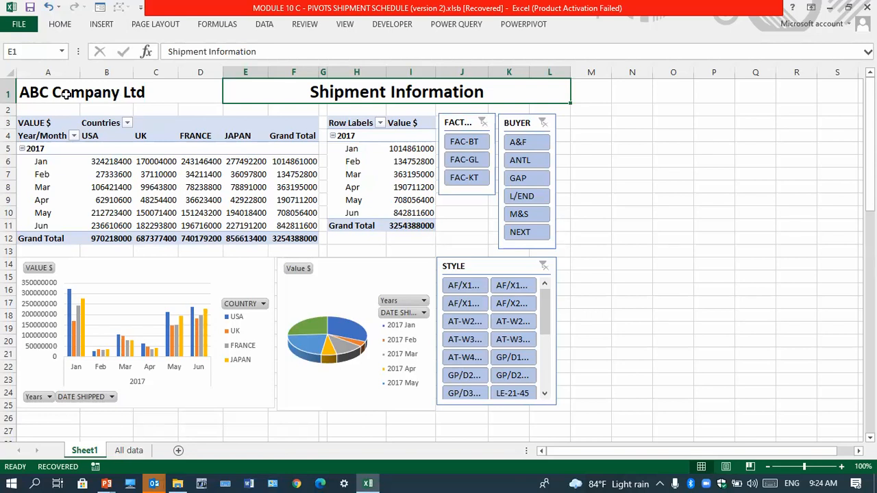
{"action": "left_click", "coordinate": [588, 241]}
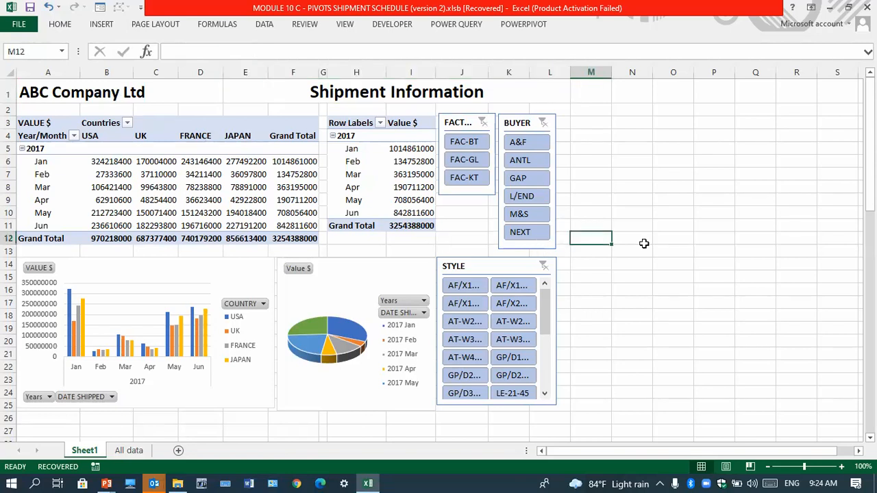
{"action": "left_click", "coordinate": [637, 277]}
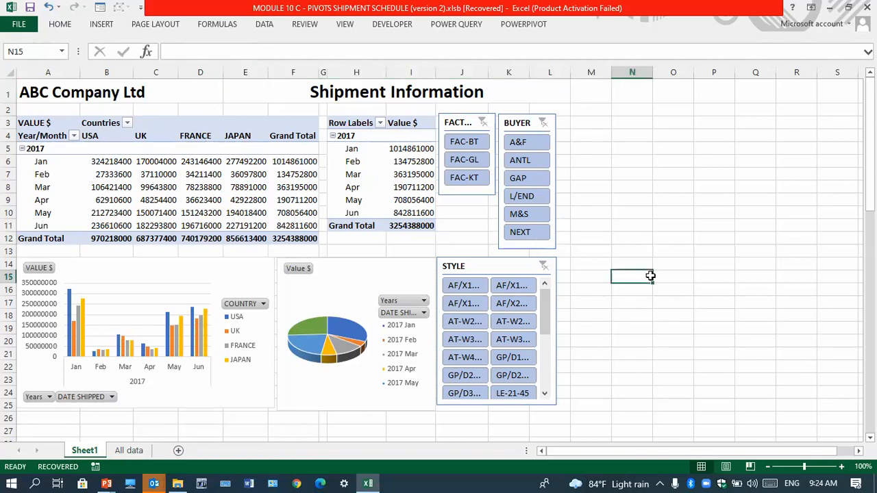
Open the workbook MODULE 10 D - PIVOTS HR DATA.xlsx from the Sample Files folder
{"action": "left_click", "coordinate": [21, 25]}
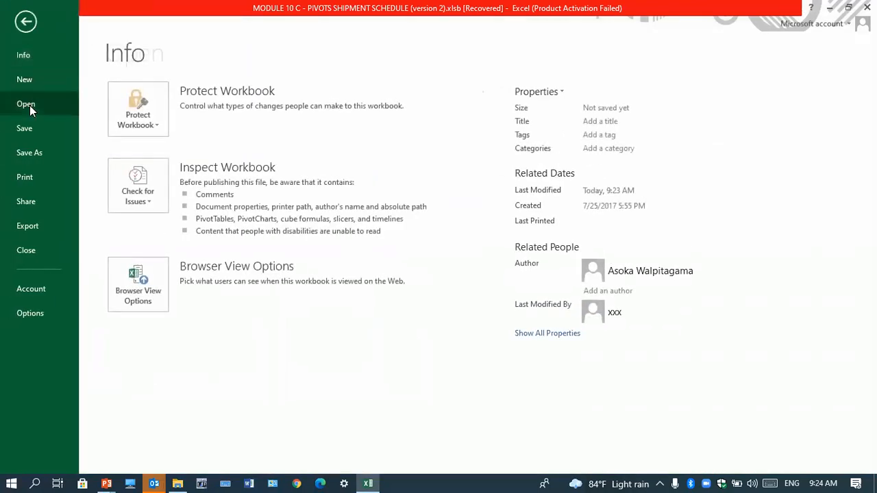
{"action": "left_click", "coordinate": [29, 105]}
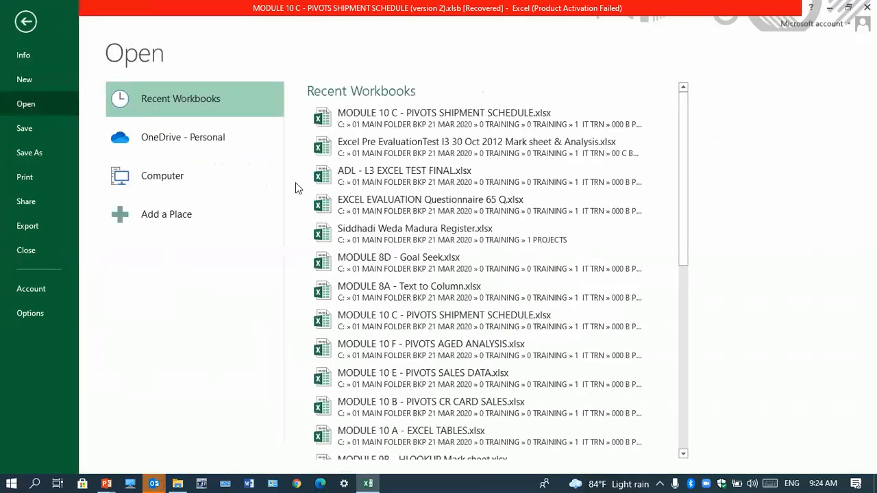
{"action": "left_click", "coordinate": [154, 180]}
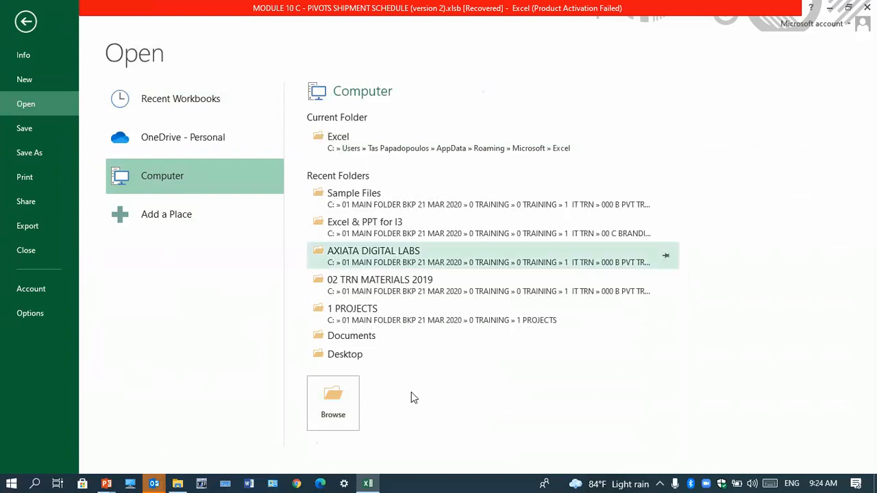
{"action": "left_click", "coordinate": [336, 397]}
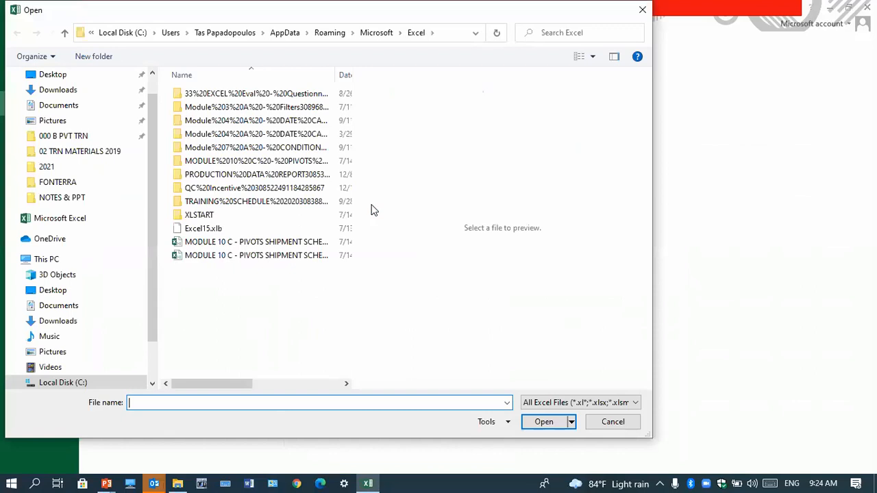
{"action": "left_click", "coordinate": [643, 10]}
{"action": "left_click", "coordinate": [348, 203]}
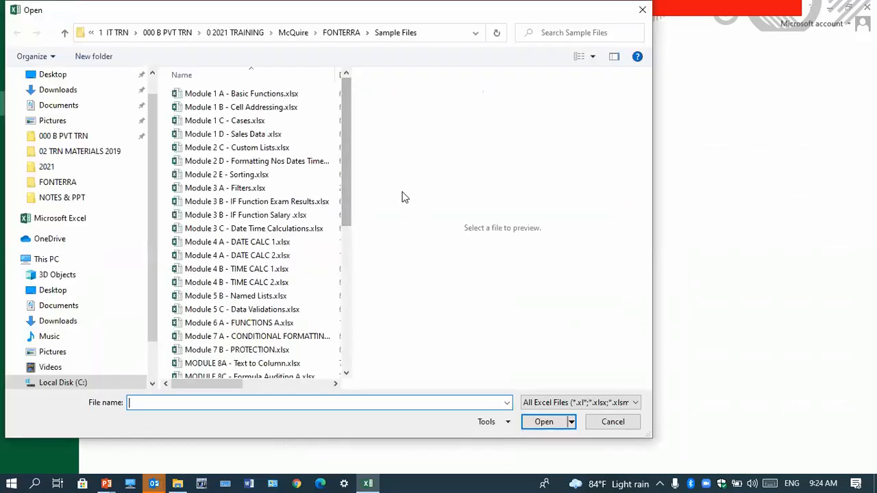
{"action": "left_click_drag", "start_coordinate": [352, 211], "coordinate": [342, 365]}
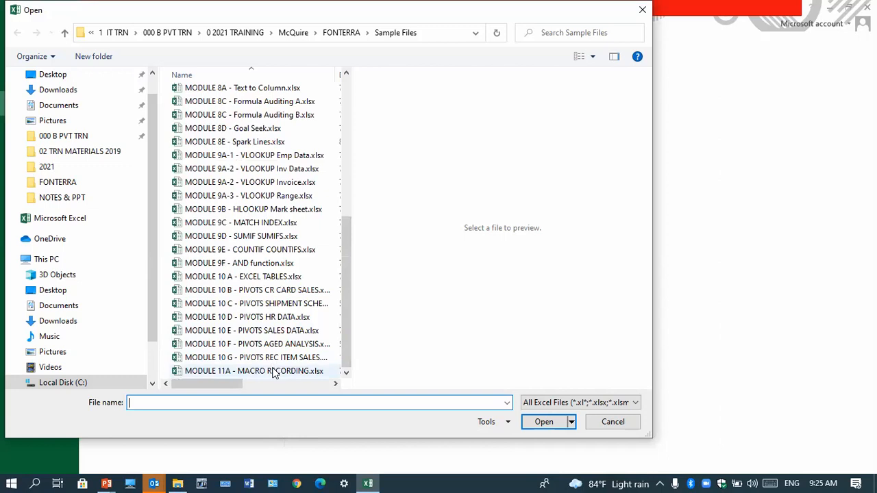
{"action": "left_click", "coordinate": [264, 319]}
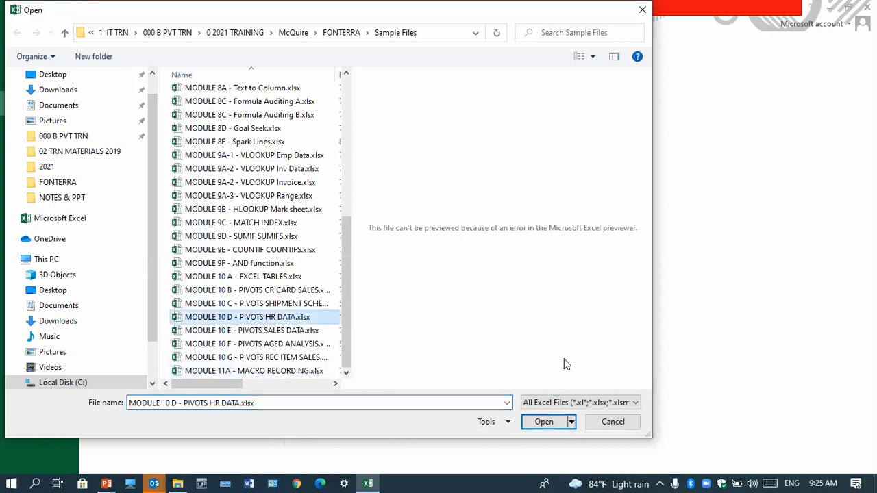
{"action": "left_click", "coordinate": [548, 424]}
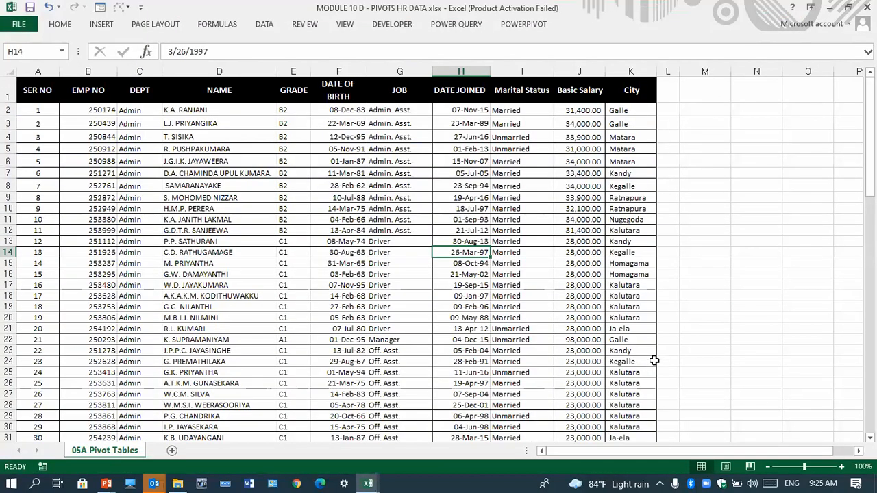
Start a PivotTable from the HR data range A1:K98 on 05A Pivot Tables, with an existing worksheet as its destination
{"action": "left_click_drag", "start_coordinate": [871, 160], "coordinate": [871, 323]}
{"action": "left_click_drag", "start_coordinate": [870, 394], "coordinate": [871, 157]}
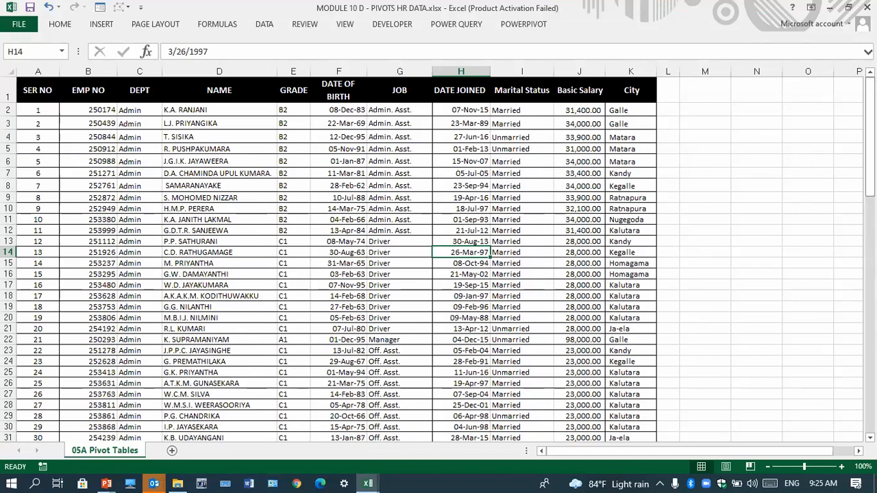
{"action": "left_click", "coordinate": [179, 198]}
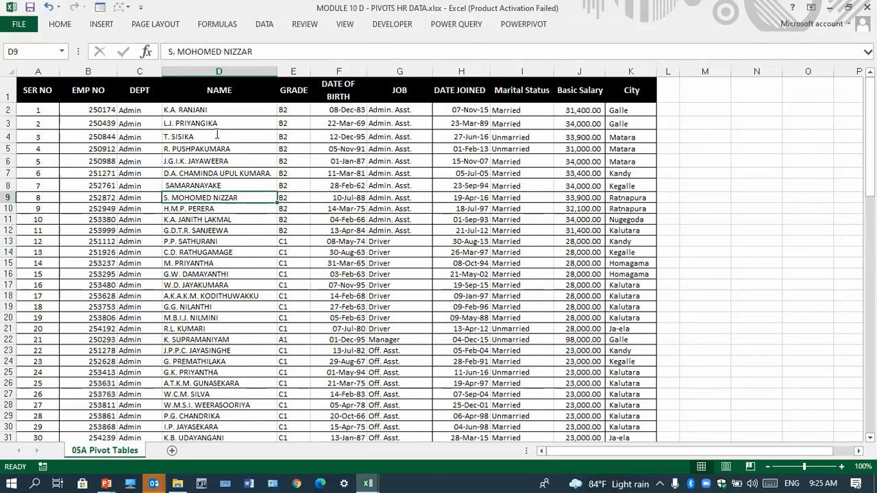
{"action": "left_click", "coordinate": [103, 28]}
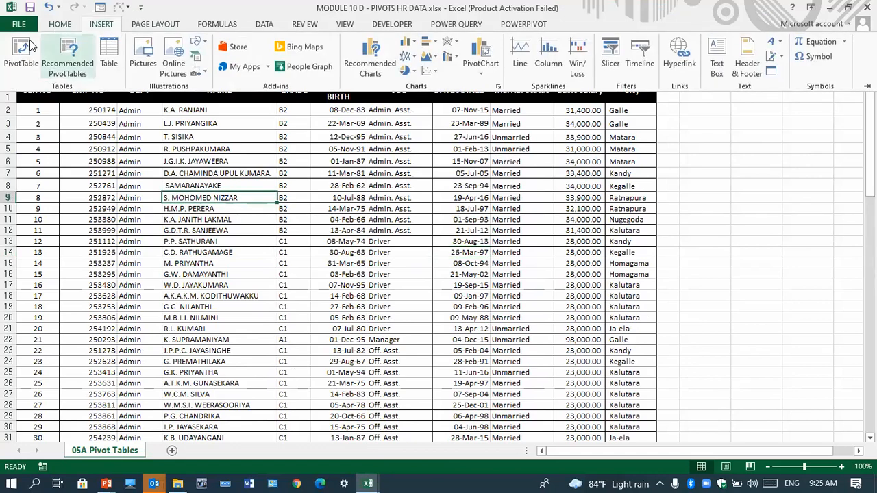
{"action": "left_click", "coordinate": [23, 49]}
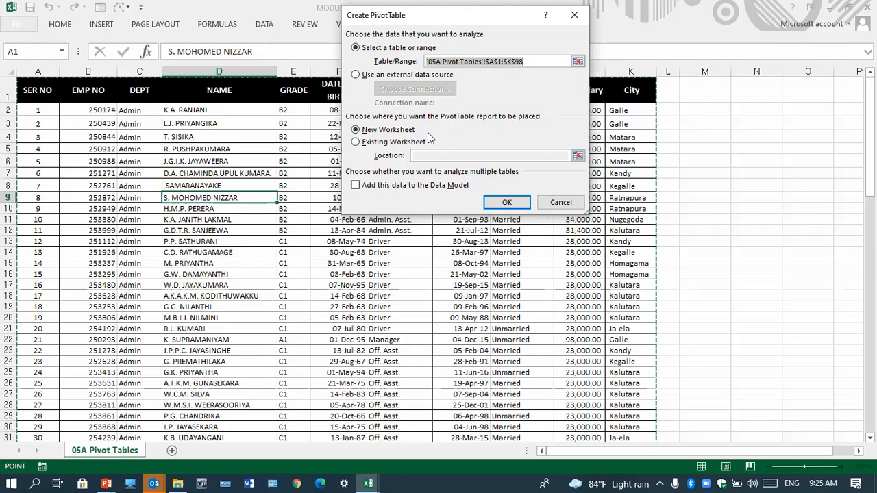
{"action": "left_click", "coordinate": [356, 141]}
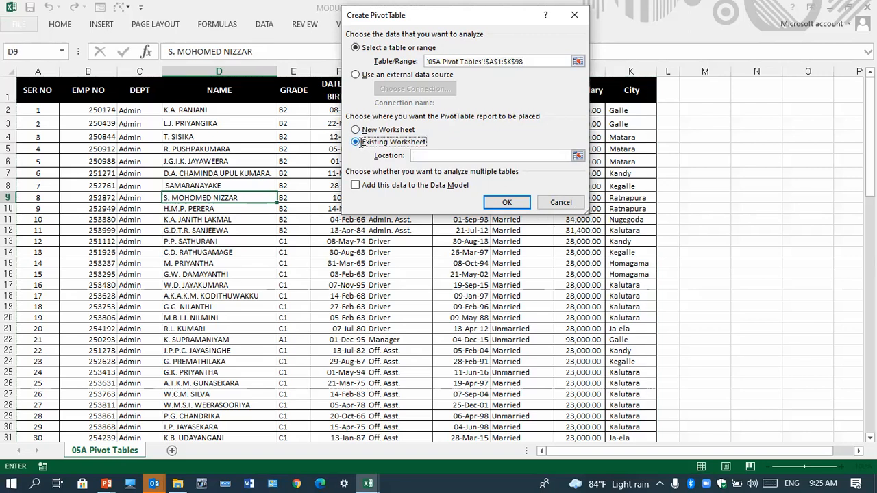
{"action": "left_click", "coordinate": [442, 156]}
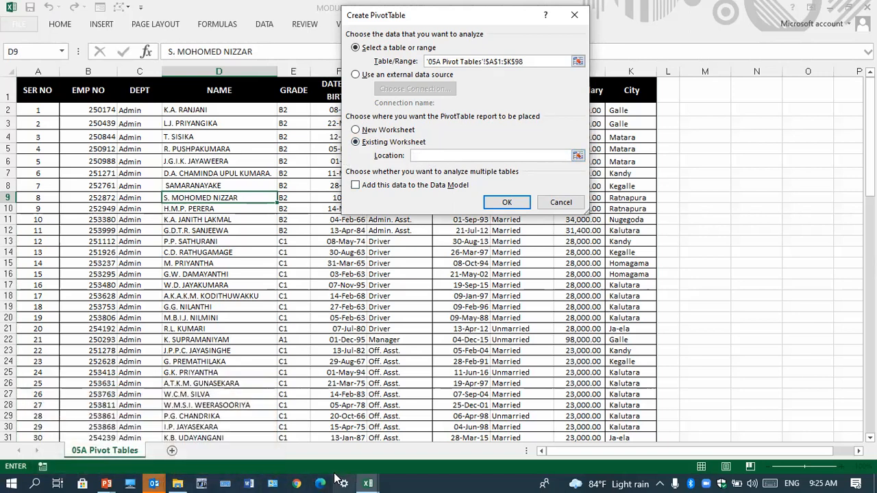
Place the PivotTable at cell M3 on Sheet1 of the MODULE 10 C - PIVOTS SHIPMENT SCHEDULE workbook and create it
{"action": "left_click", "coordinate": [366, 480]}
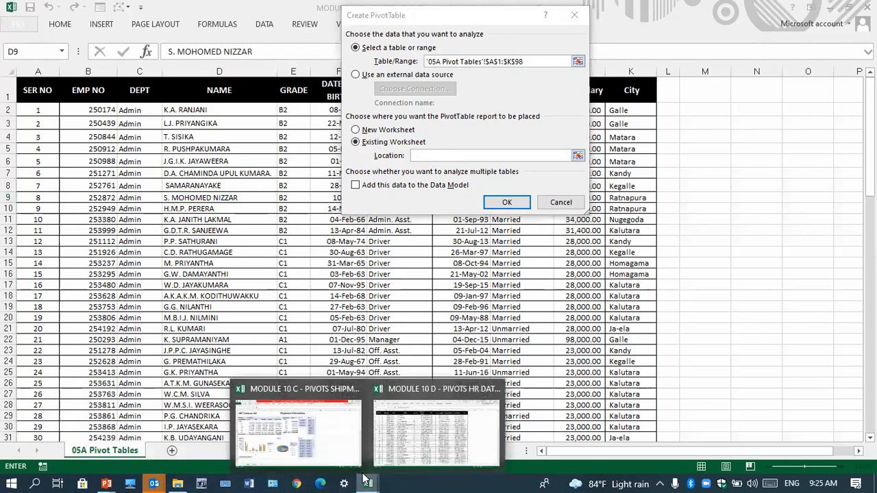
{"action": "left_click", "coordinate": [333, 454]}
{"action": "left_click_drag", "start_coordinate": [493, 13], "coordinate": [290, 24]}
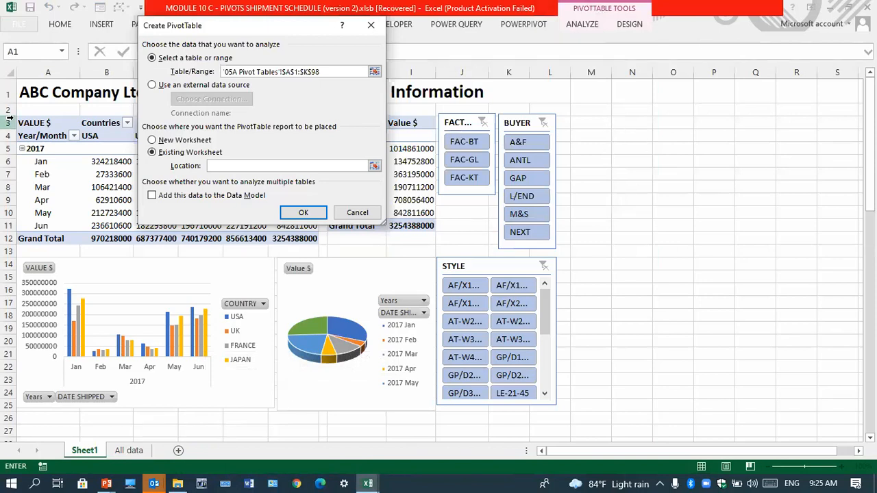
{"action": "left_click", "coordinate": [592, 121]}
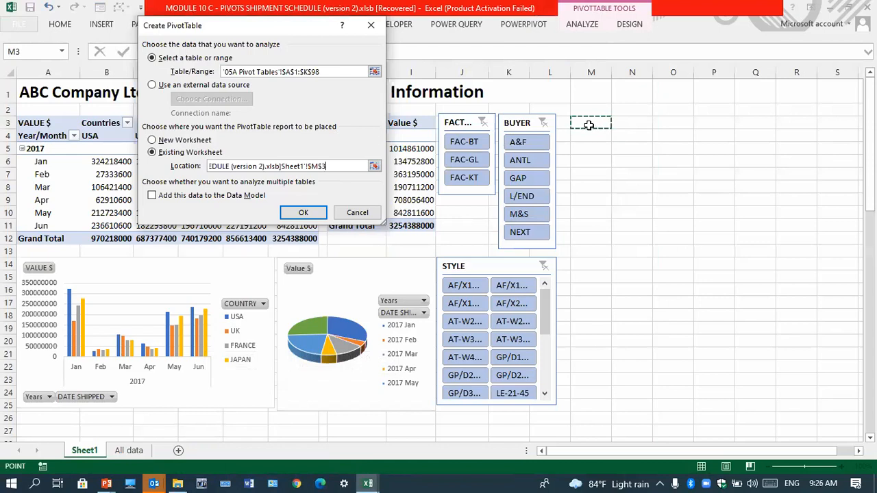
{"action": "left_click", "coordinate": [303, 213]}
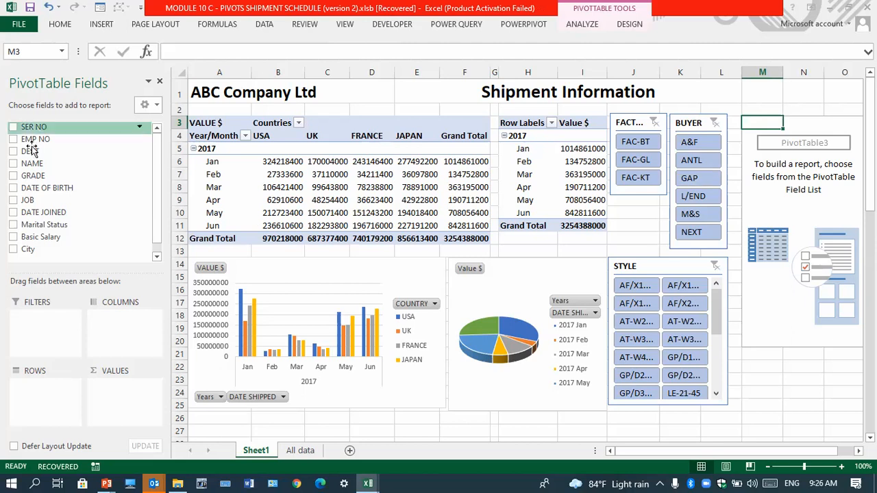
Add the DEPT field to the new PivotTable and move it from the rows to the columns area
{"action": "left_click", "coordinate": [11, 153]}
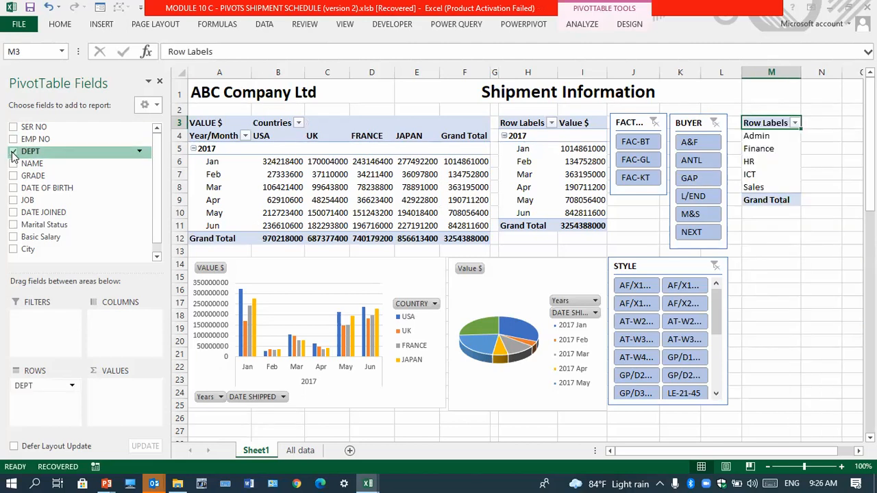
{"action": "left_click", "coordinate": [13, 151]}
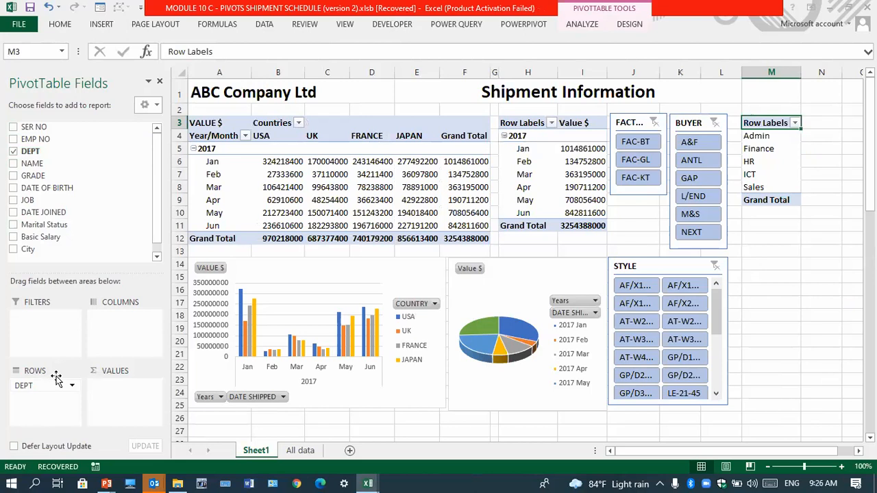
{"action": "left_click_drag", "start_coordinate": [51, 383], "coordinate": [127, 327]}
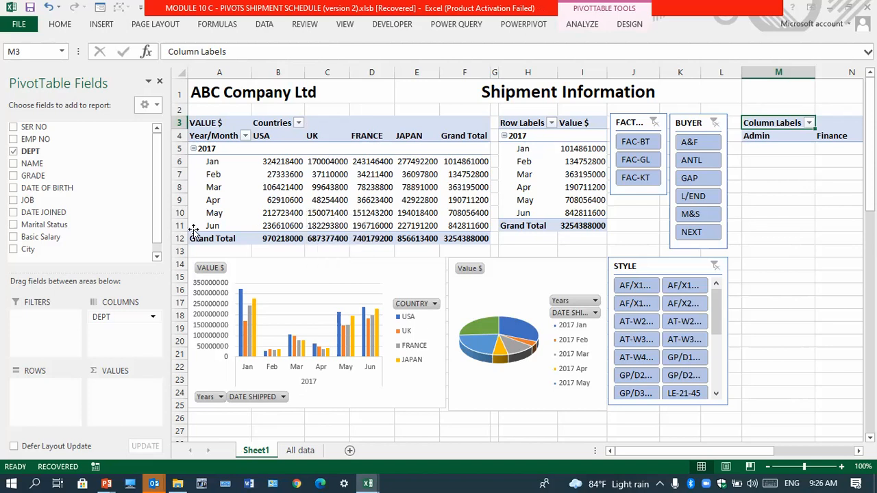
{"action": "left_click", "coordinate": [288, 452]}
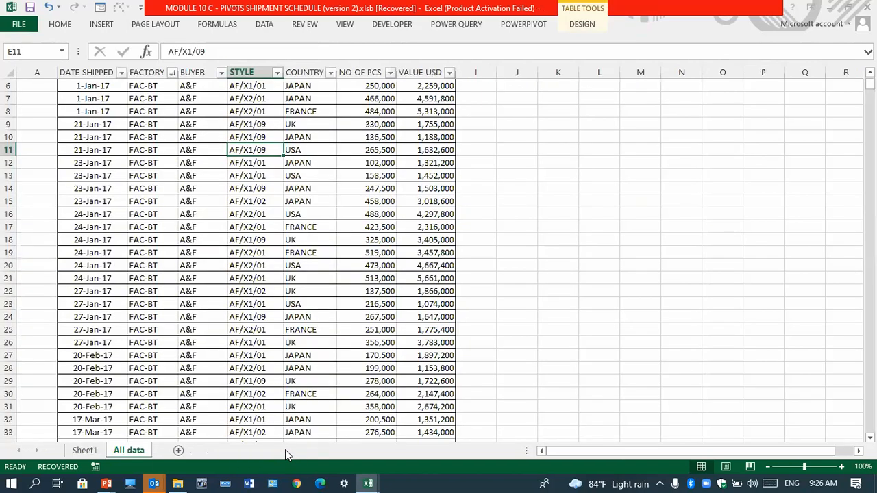
{"action": "left_click", "coordinate": [84, 451]}
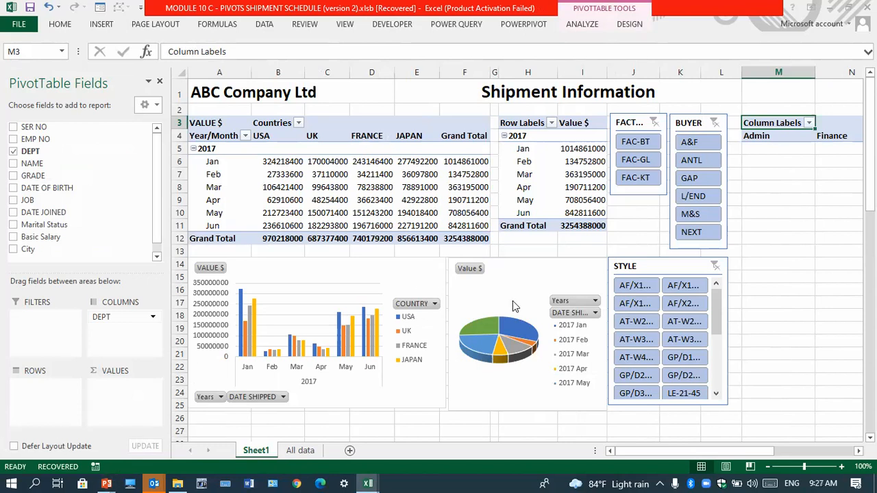
{"action": "left_click", "coordinate": [584, 25]}
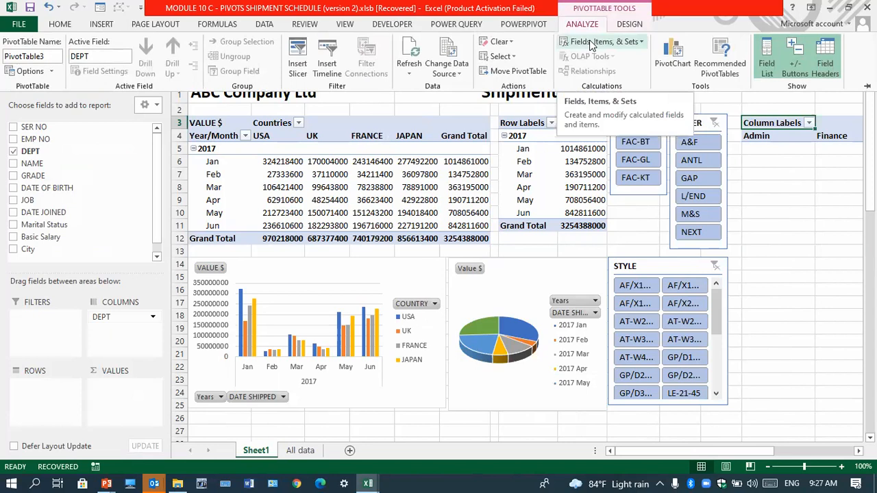
{"action": "left_click", "coordinate": [591, 42]}
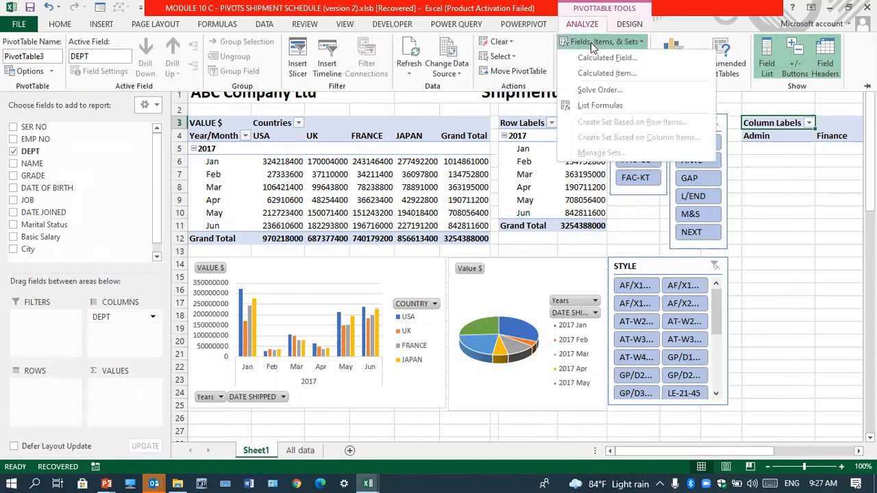
{"action": "left_click", "coordinate": [607, 74]}
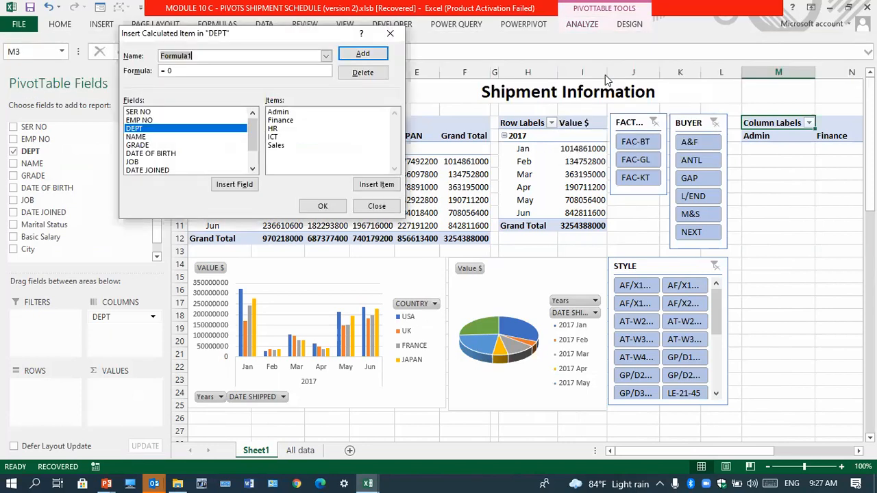
{"action": "left_click", "coordinate": [397, 31]}
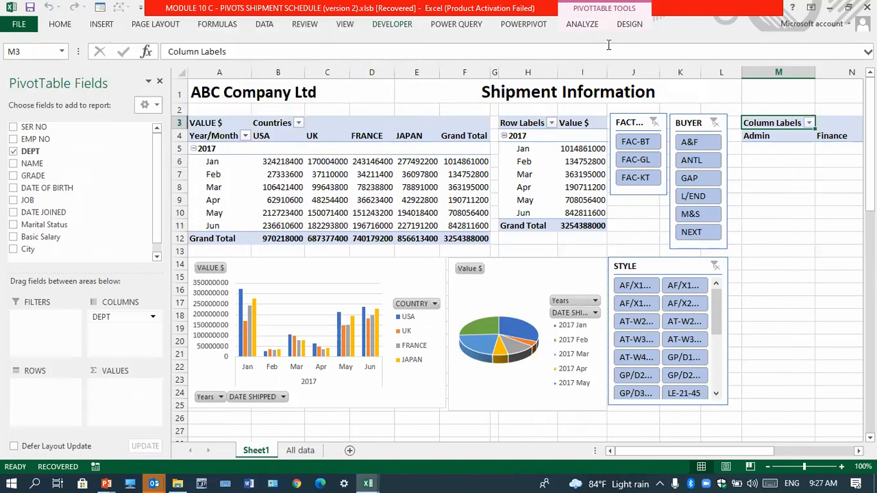
Set up a calculated field named AGE with the formula =DATEDIF('DATE OF BIRTH',TODAY(),"y")
{"action": "left_click", "coordinate": [586, 26]}
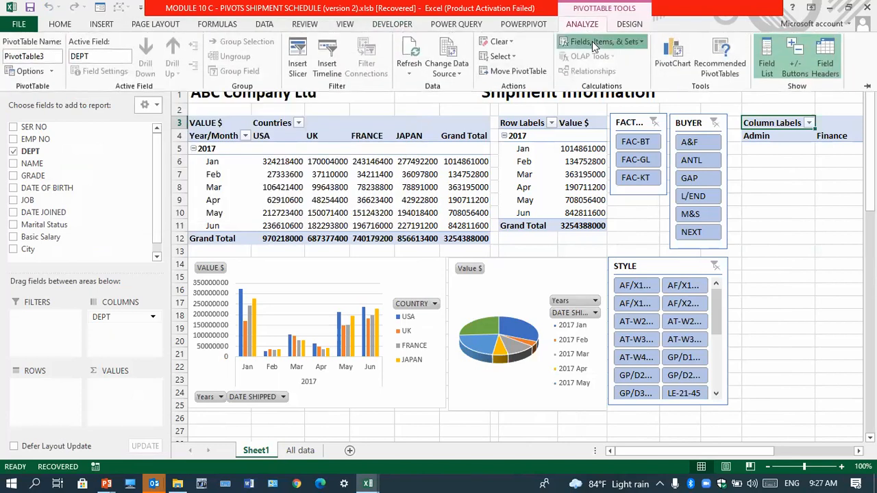
{"action": "left_click", "coordinate": [593, 42]}
{"action": "left_click", "coordinate": [597, 58]}
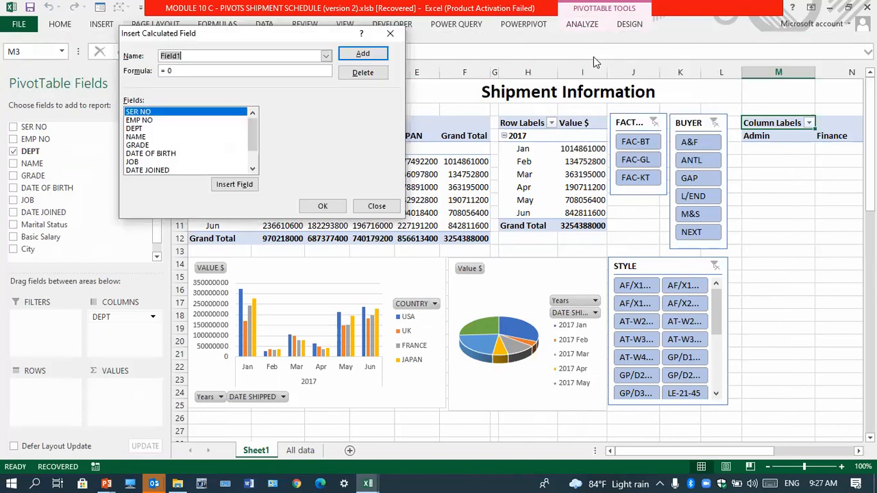
{"action": "type", "text": "AGE"}
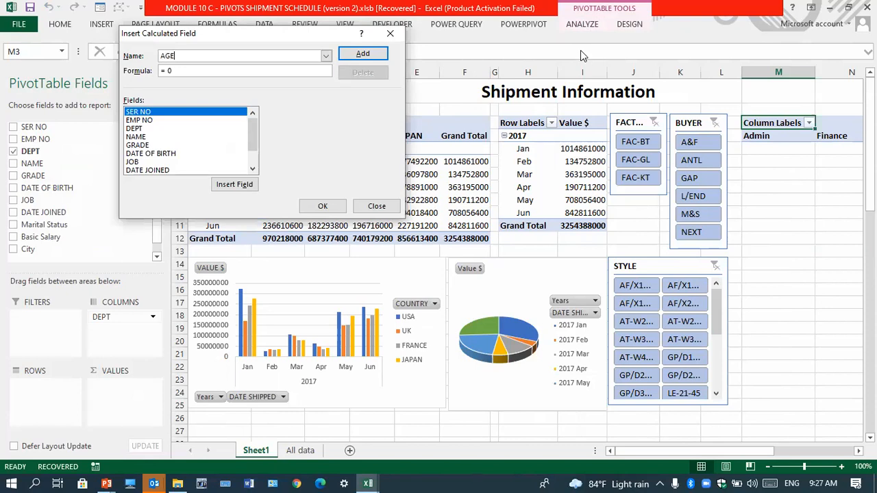
{"action": "left_click", "coordinate": [161, 70]}
{"action": "left_click_drag", "start_coordinate": [282, 34], "coordinate": [558, 45]}
{"action": "type", "text": "="}
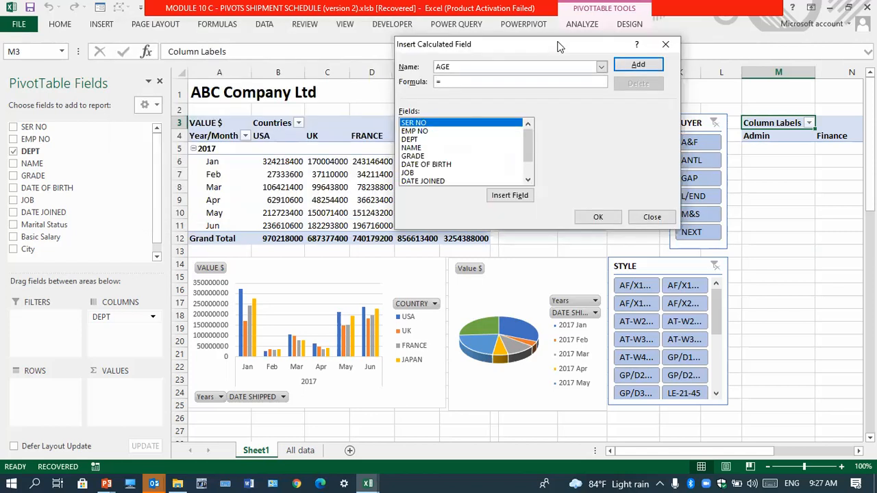
{"action": "type", "text": "DATEDIF("}
{"action": "double_click", "coordinate": [422, 166]}
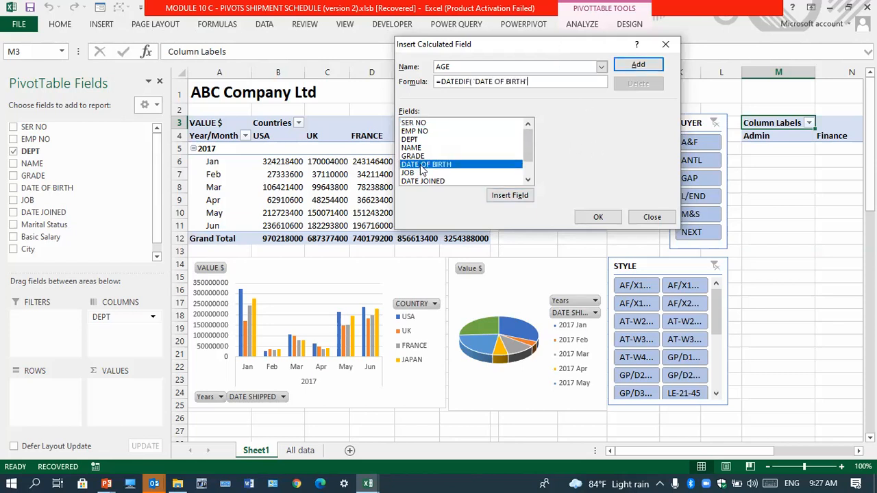
{"action": "type", "text": ",TODAY(),\"y\")"}
{"action": "left_click_drag", "start_coordinate": [528, 153], "coordinate": [525, 175]}
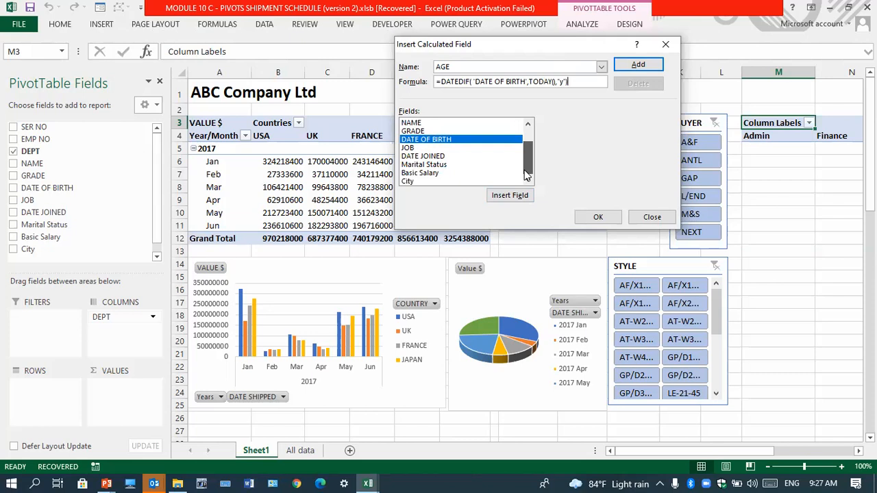
Try to add the AGE calculated field with its TODAY-based formula to the PivotTable
{"action": "left_click", "coordinate": [638, 65]}
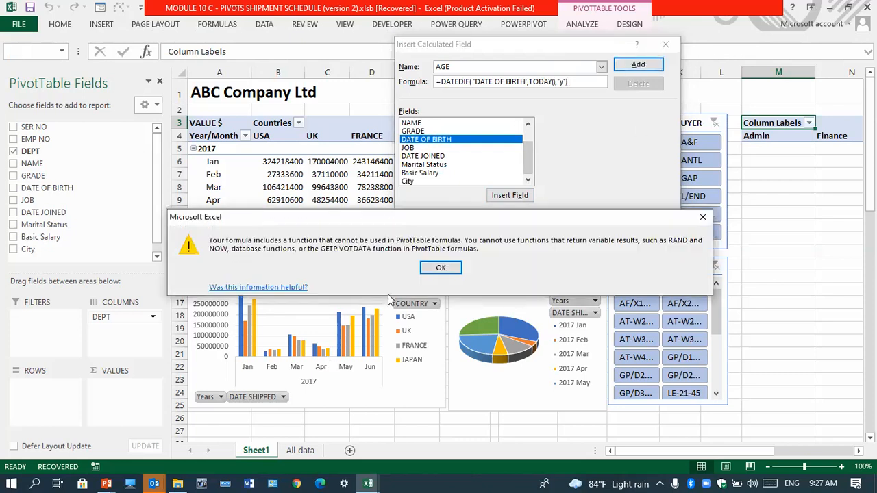
{"action": "left_click", "coordinate": [442, 267]}
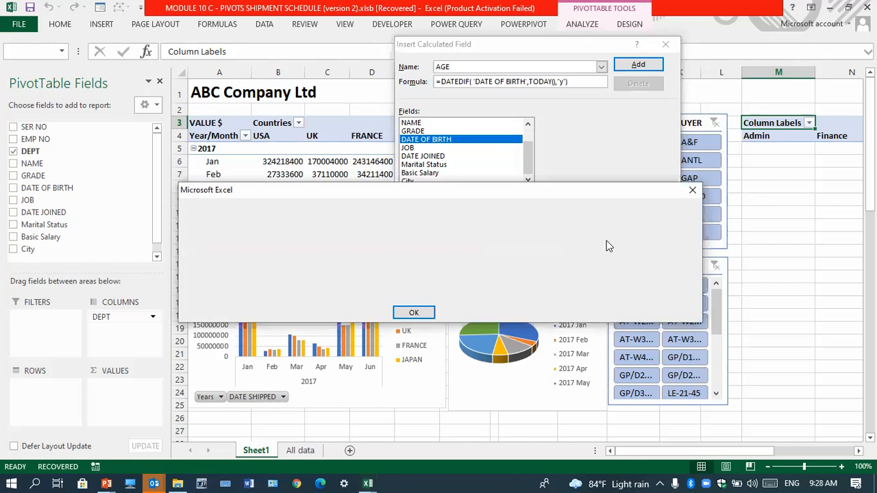
{"action": "left_click", "coordinate": [692, 191]}
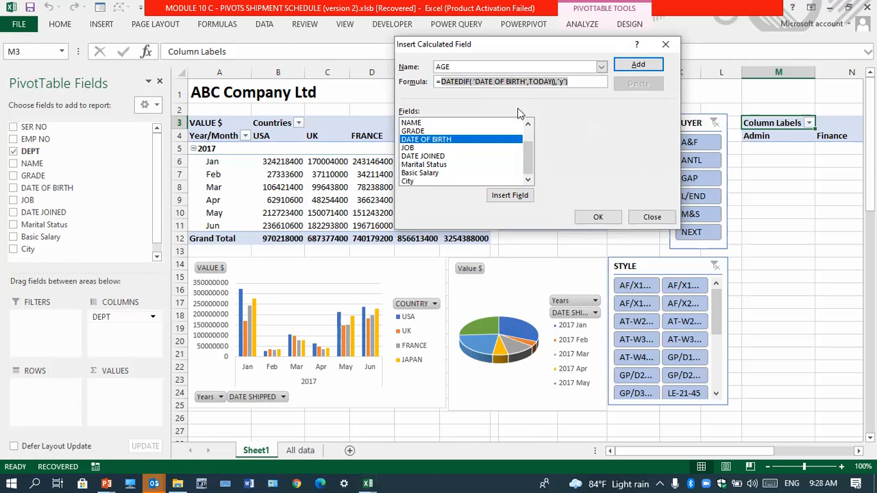
{"action": "left_click", "coordinate": [598, 216]}
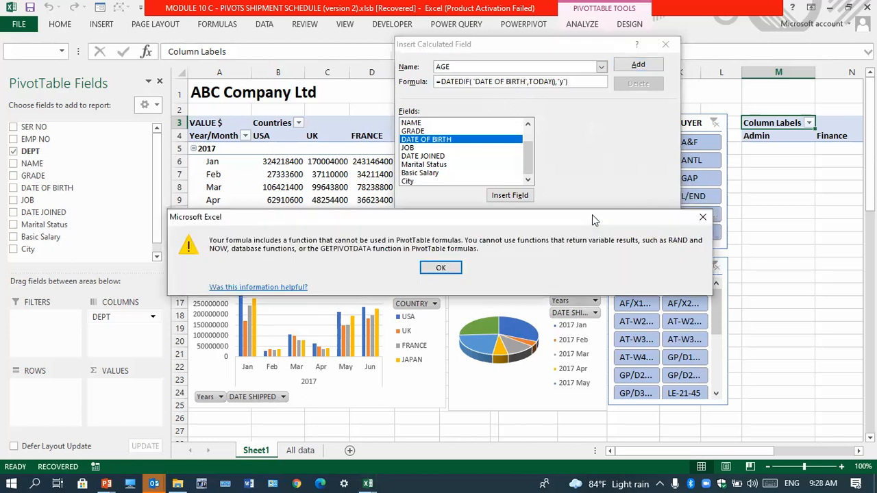
{"action": "left_click", "coordinate": [445, 269]}
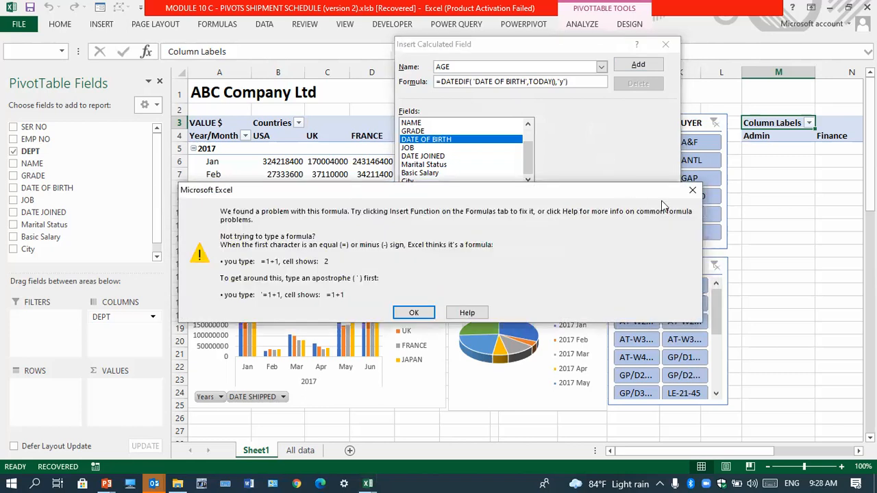
{"action": "left_click", "coordinate": [692, 190]}
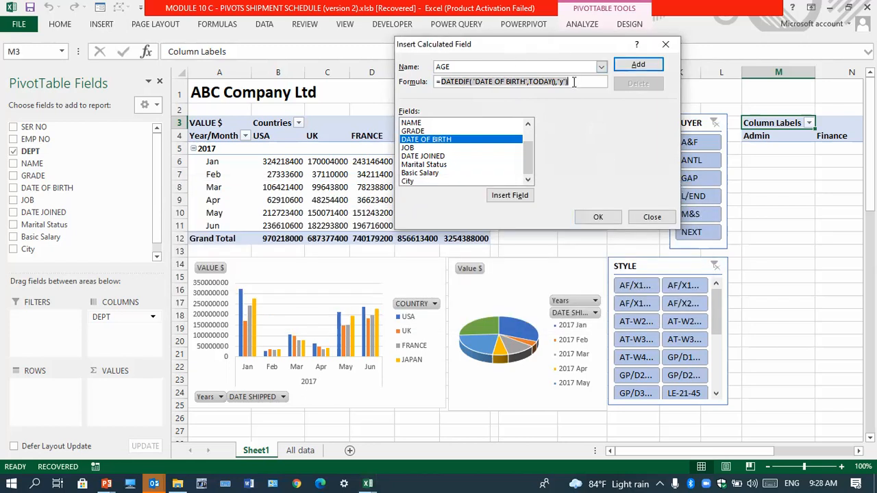
Replace TODAY() in the AGE formula with the fixed date "14-Jul-2021" and insert the calculated field into the PivotTable
{"action": "left_click", "coordinate": [574, 82]}
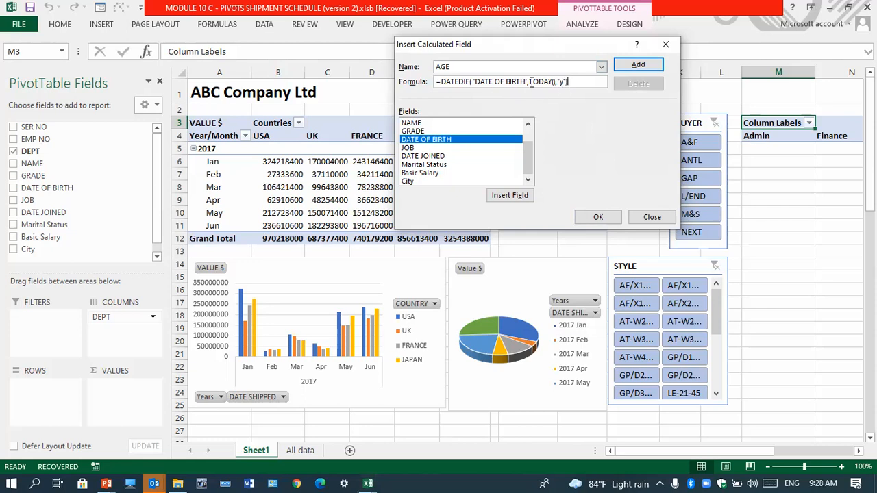
{"action": "left_click_drag", "start_coordinate": [529, 82], "coordinate": [557, 84]}
{"action": "key", "text": "Delete"}
{"action": "type", "text": "\"14-Jul-2021"}
{"action": "type", "text": "\","}
{"action": "left_click", "coordinate": [638, 64]}
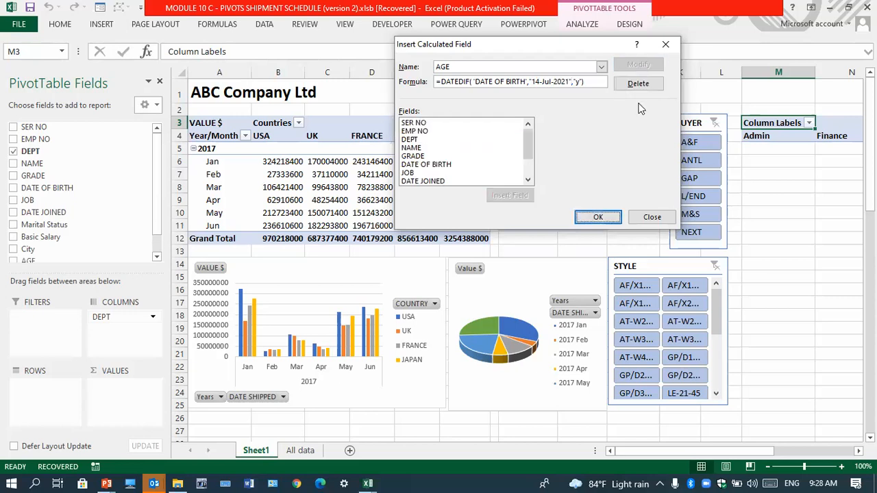
{"action": "left_click", "coordinate": [599, 217]}
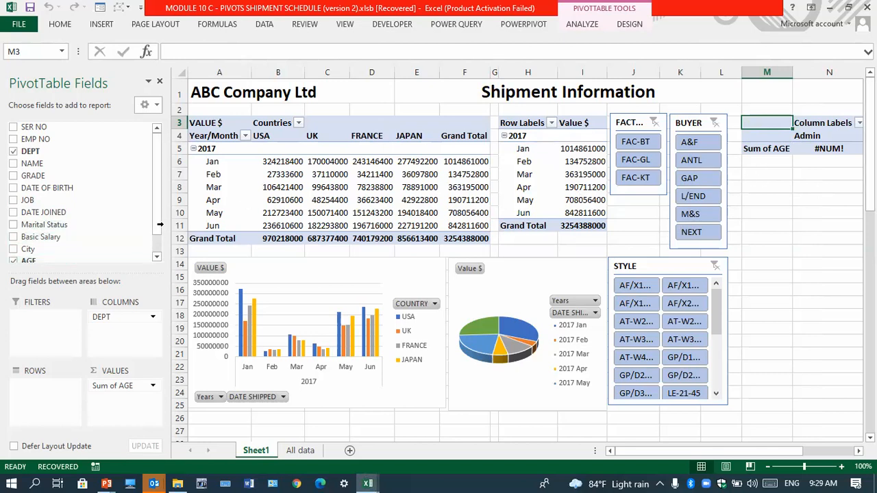
{"action": "scroll", "coordinate": [155, 253], "scroll_direction": "down", "scroll_amount": 1}
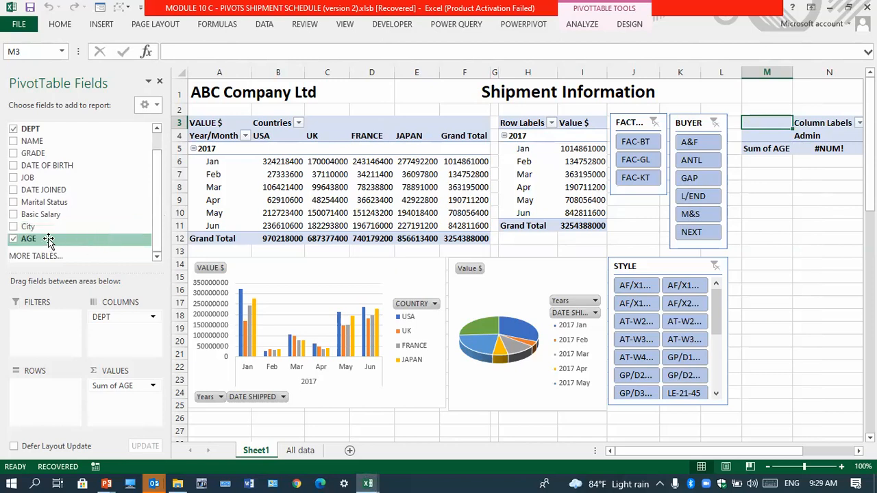
{"action": "left_click", "coordinate": [13, 239]}
{"action": "left_click", "coordinate": [13, 239]}
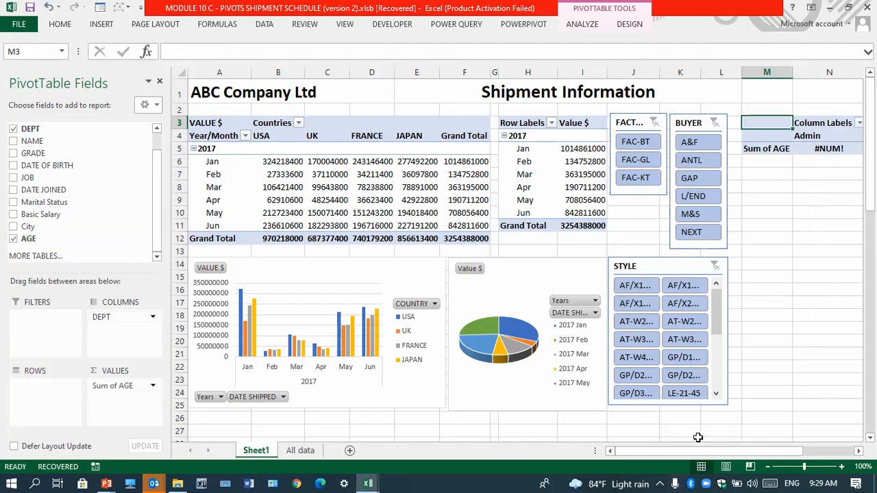
{"action": "left_click_drag", "start_coordinate": [733, 451], "coordinate": [595, 455]}
Try to redefine the AGE calculated field with the formula =AGE
{"action": "left_click", "coordinate": [594, 25]}
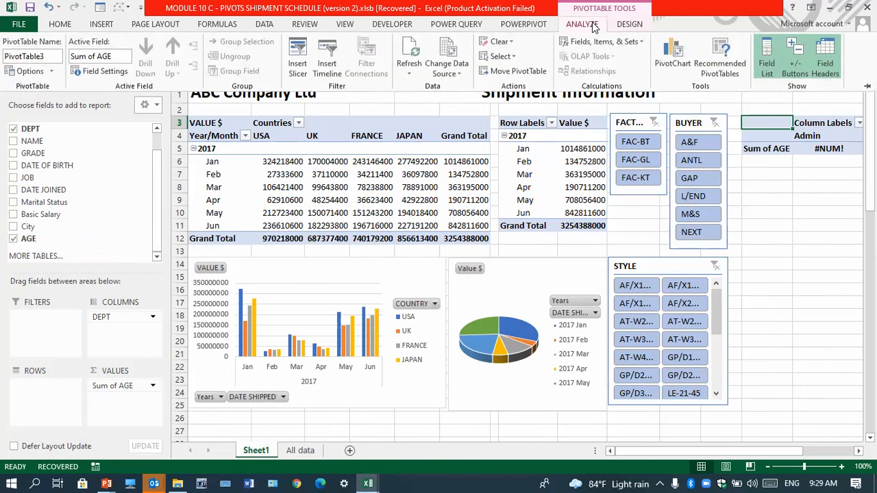
{"action": "left_click", "coordinate": [622, 41]}
{"action": "left_click", "coordinate": [599, 59]}
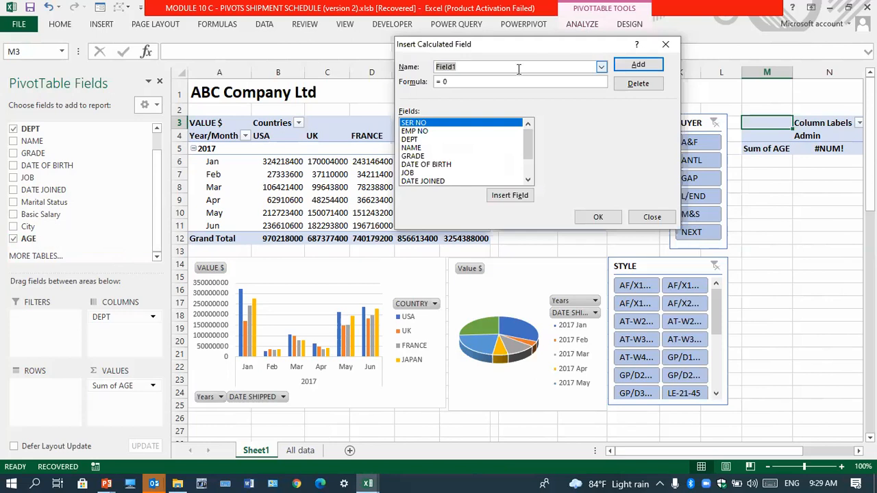
{"action": "left_click_drag", "start_coordinate": [526, 141], "coordinate": [527, 153]}
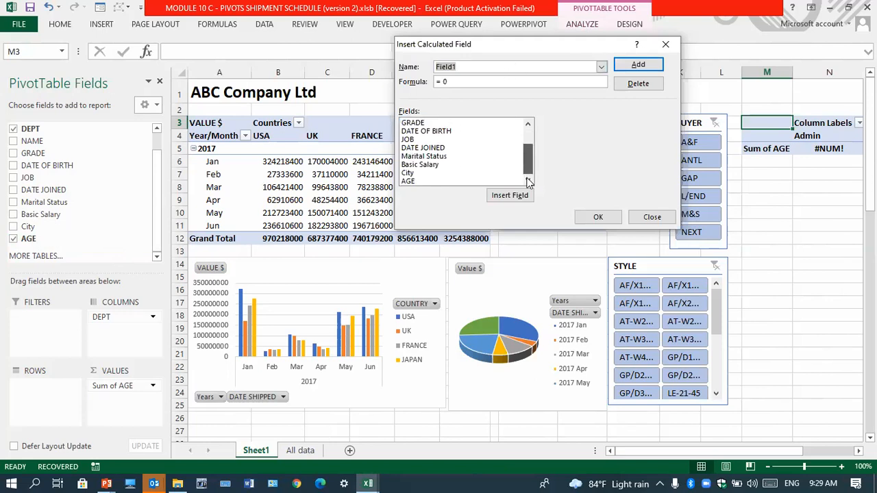
{"action": "left_click", "coordinate": [409, 181]}
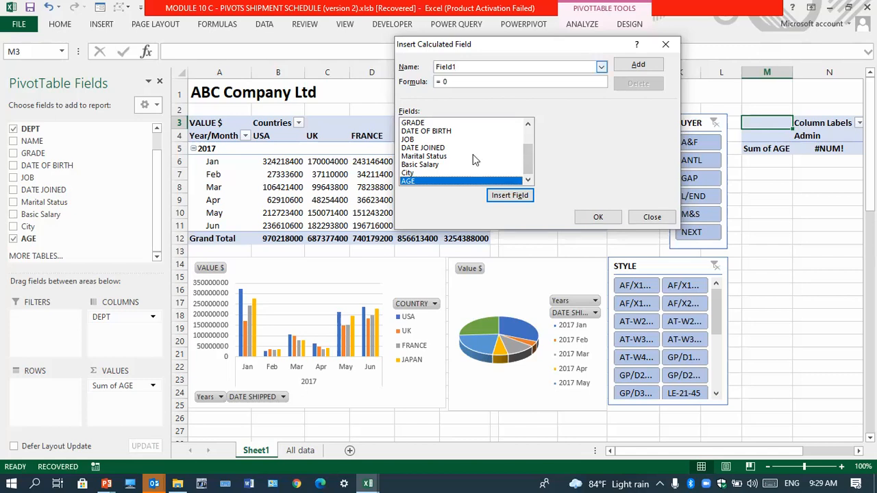
{"action": "double_click", "coordinate": [467, 185]}
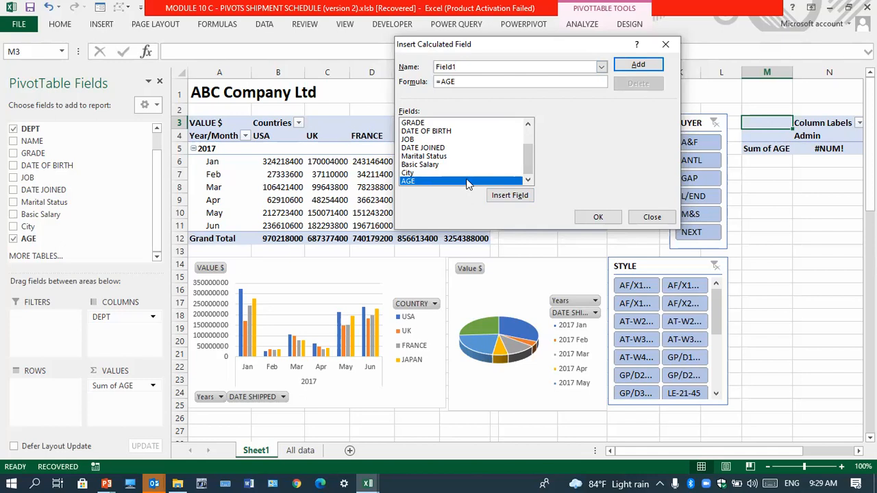
{"action": "left_click_drag", "start_coordinate": [464, 83], "coordinate": [369, 82]}
{"action": "double_click", "coordinate": [463, 67]}
{"action": "type", "text": "AGE"}
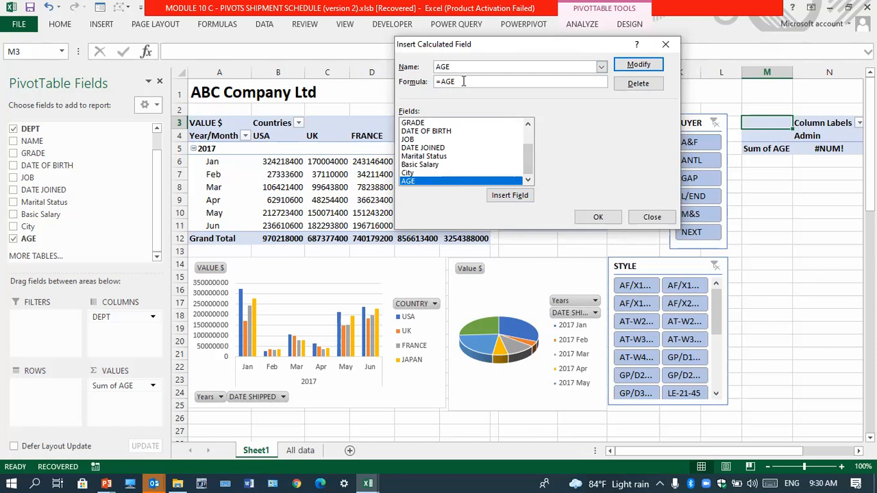
{"action": "left_click_drag", "start_coordinate": [464, 81], "coordinate": [330, 80]}
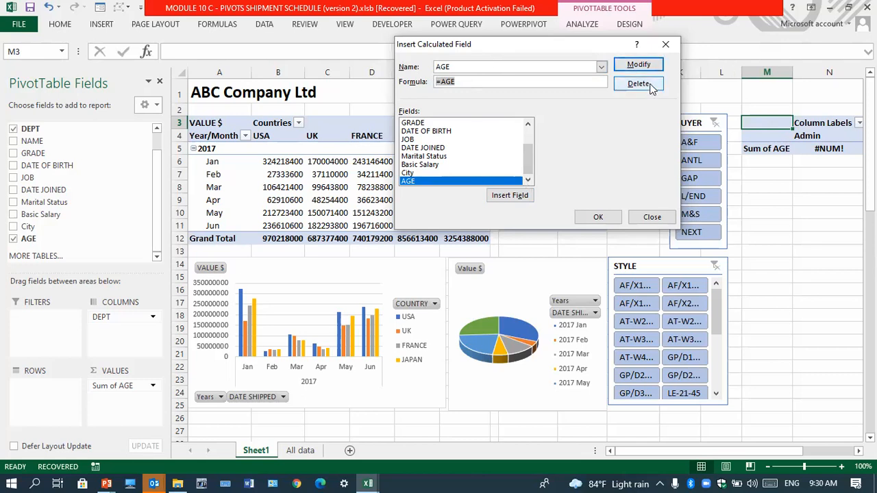
{"action": "left_click", "coordinate": [640, 65]}
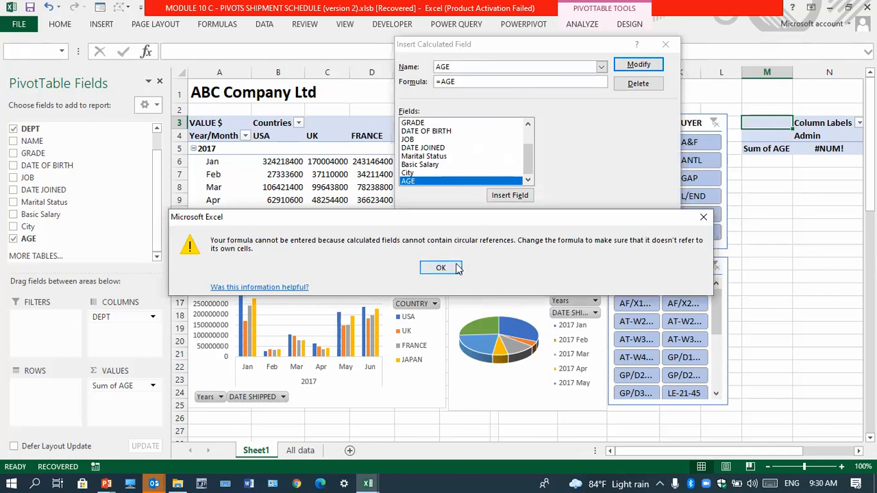
{"action": "left_click", "coordinate": [455, 267]}
Clear the formula of the AGE calculated field and delete that field
{"action": "left_click_drag", "start_coordinate": [463, 80], "coordinate": [361, 80]}
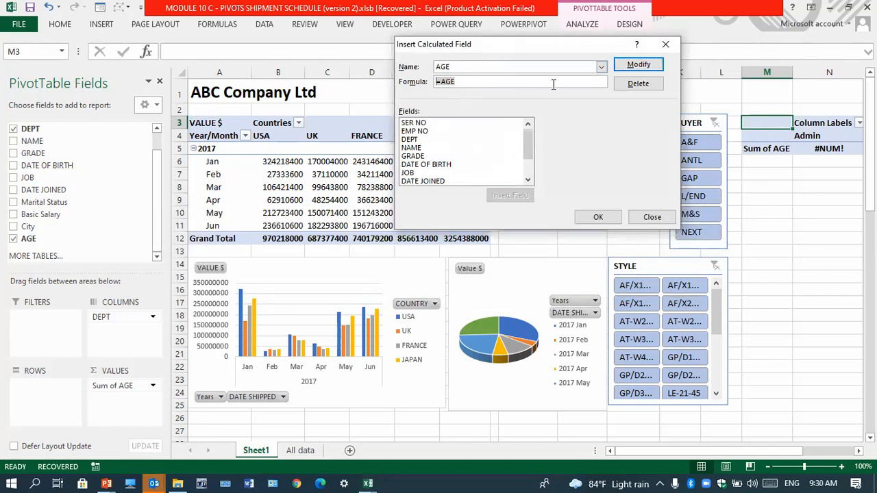
{"action": "key", "text": "Delete"}
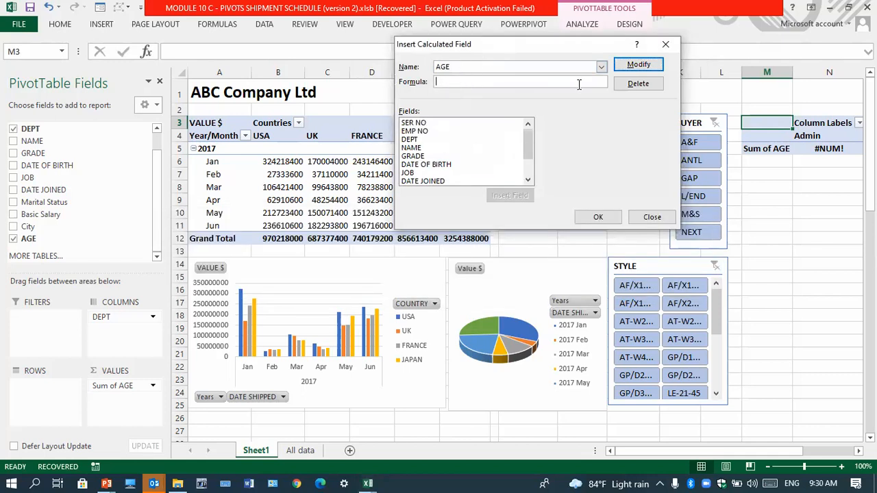
{"action": "left_click", "coordinate": [641, 83]}
Create the calculated field AGE with the formula =2021-YEAR('DATE OF BIRTH') and add it to the PivotTable
{"action": "left_click", "coordinate": [441, 66]}
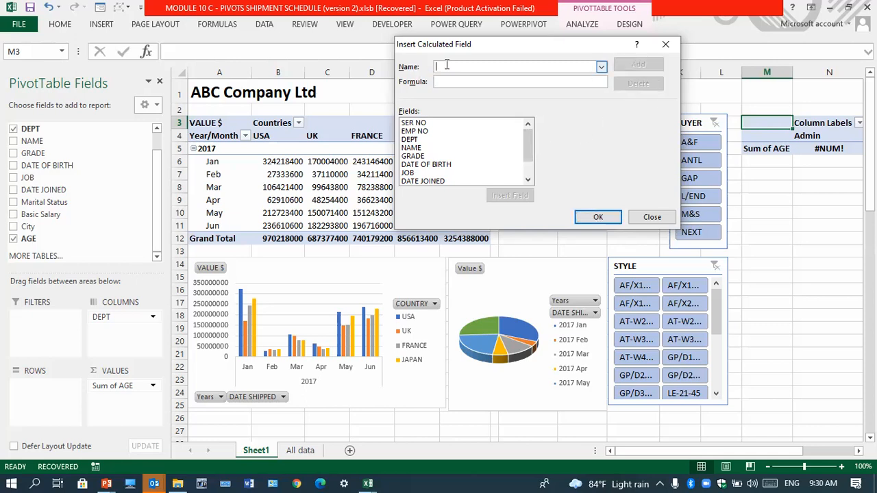
{"action": "type", "text": "AGE"}
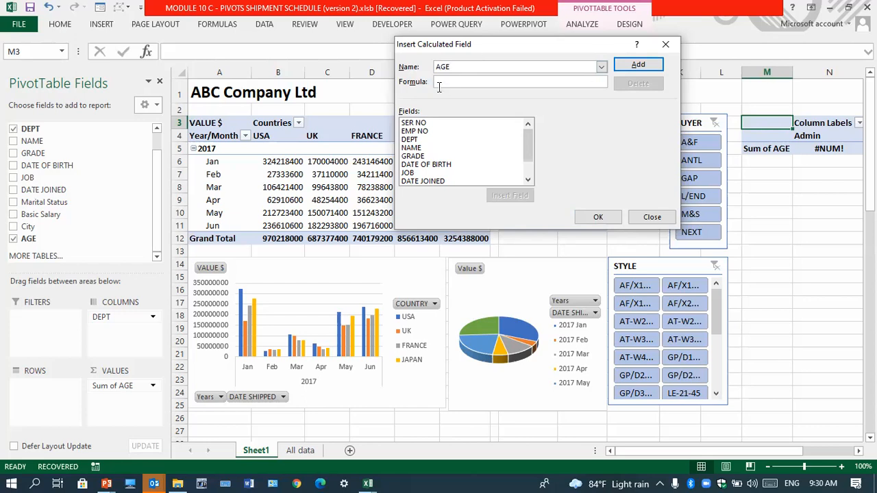
{"action": "left_click", "coordinate": [457, 82]}
{"action": "type", "text": "="}
{"action": "type", "text": "2021-YEATR"}
{"action": "key", "text": "BackSpace"}
{"action": "key", "text": "BackSpace"}
{"action": "type", "text": "R("}
{"action": "double_click", "coordinate": [428, 166]}
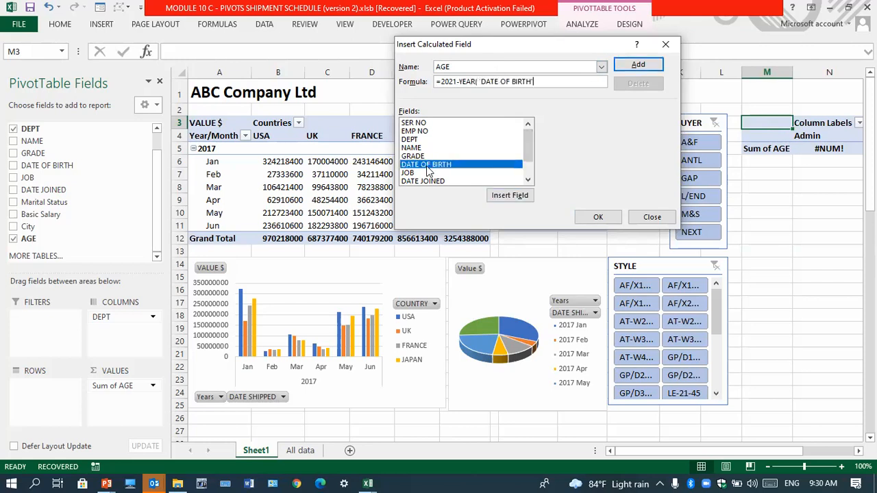
{"action": "type", "text": ")"}
{"action": "left_click", "coordinate": [638, 65]}
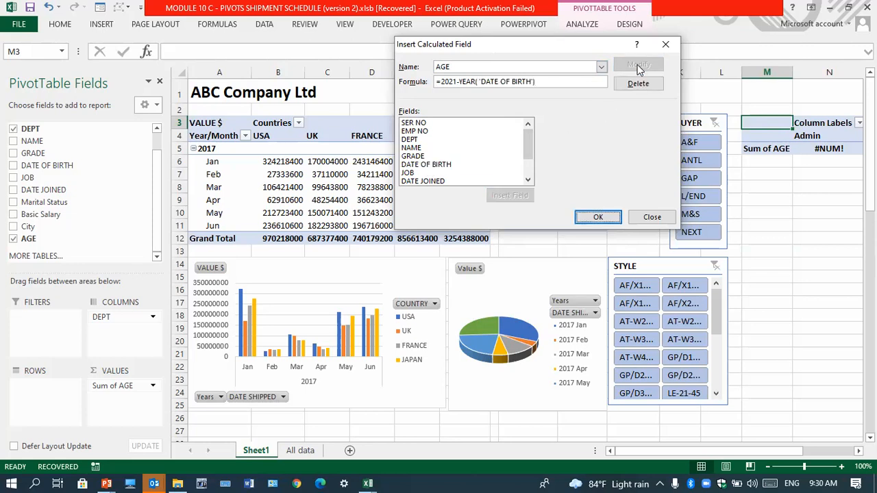
{"action": "left_click", "coordinate": [608, 216]}
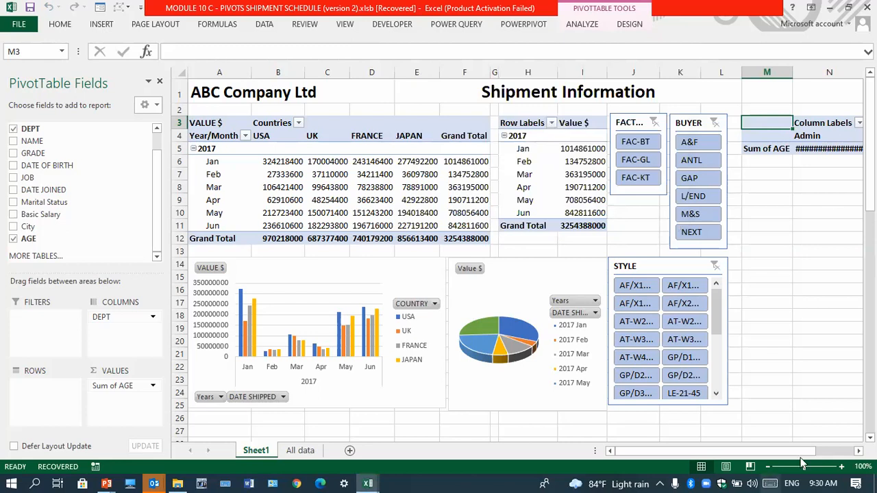
Select the Admin department's Sum of AGE cell and open the calculated field setup for this PivotTable
{"action": "scroll", "coordinate": [673, 173], "scroll_direction": "right", "scroll_amount": 3}
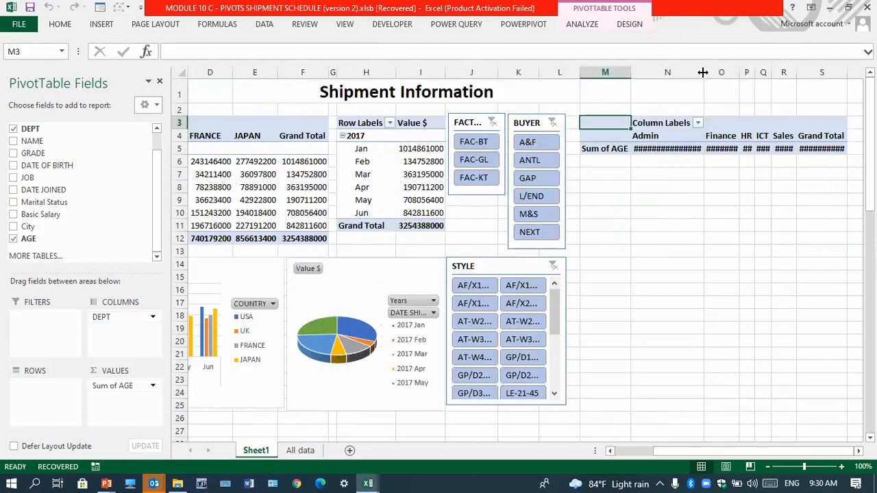
{"action": "left_click", "coordinate": [649, 148]}
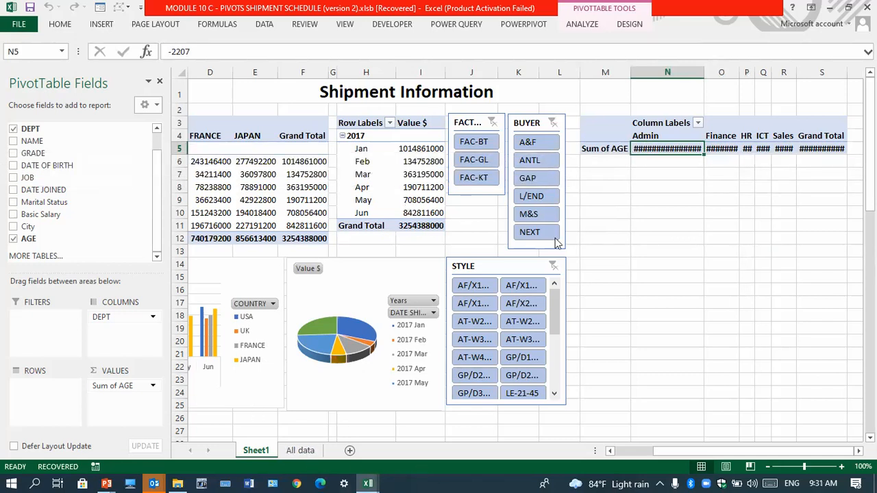
{"action": "left_click", "coordinate": [583, 24]}
{"action": "left_click", "coordinate": [594, 41]}
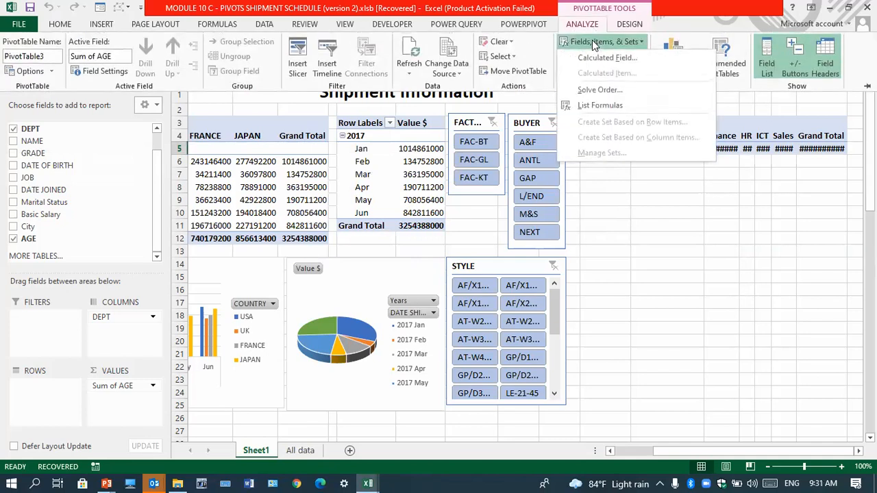
{"action": "left_click", "coordinate": [593, 59]}
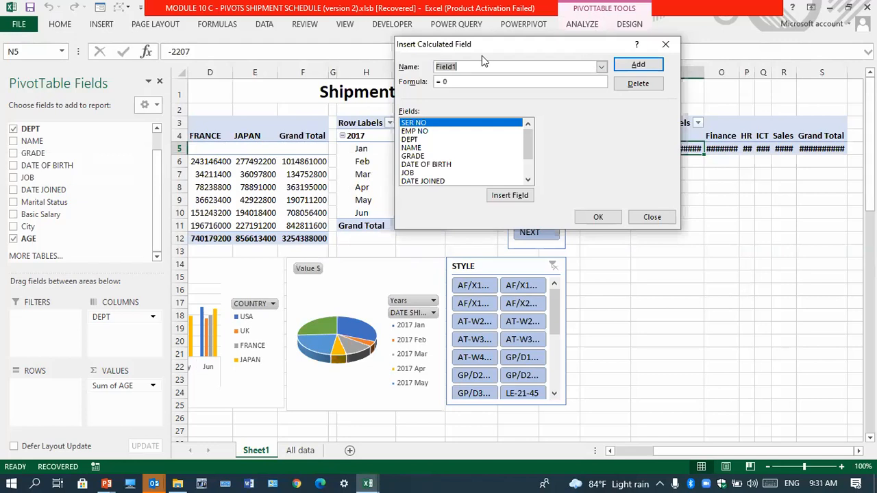
{"action": "left_click", "coordinate": [533, 157]}
{"action": "double_click", "coordinate": [410, 181]}
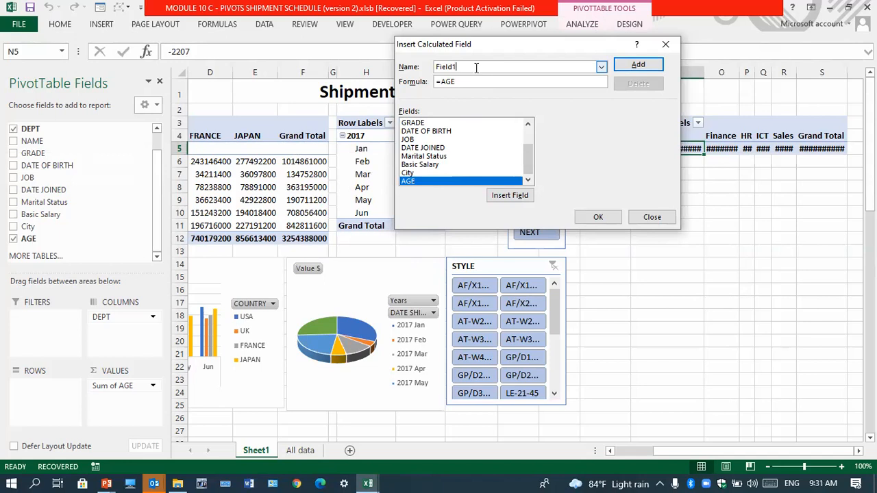
{"action": "left_click_drag", "start_coordinate": [453, 82], "coordinate": [419, 81]}
{"action": "left_click", "coordinate": [454, 83]}
{"action": "left_click", "coordinate": [463, 66]}
{"action": "double_click", "coordinate": [409, 181]}
{"action": "left_click_drag", "start_coordinate": [468, 81], "coordinate": [329, 82]}
{"action": "key", "text": "BackSpace"}
{"action": "left_click", "coordinate": [457, 67]}
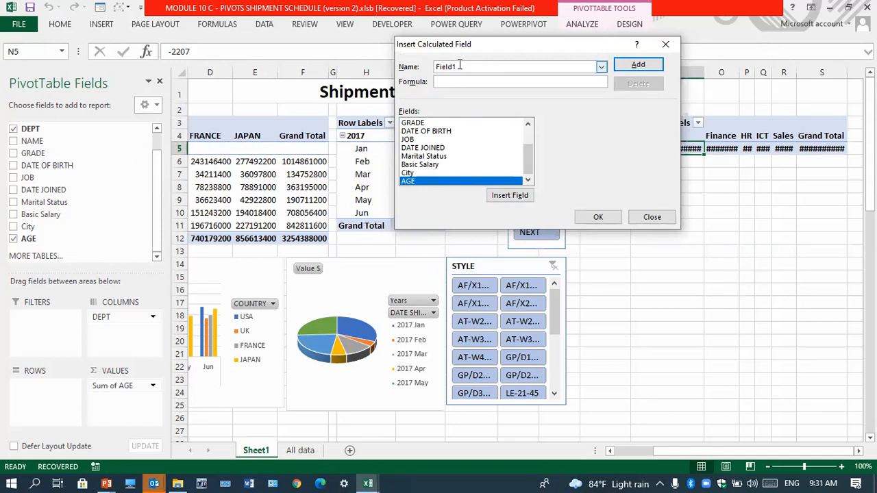
{"action": "double_click", "coordinate": [444, 181]}
{"action": "double_click", "coordinate": [461, 66]}
Load the existing AGE calculated field and examine its formula
{"action": "left_click", "coordinate": [601, 66]}
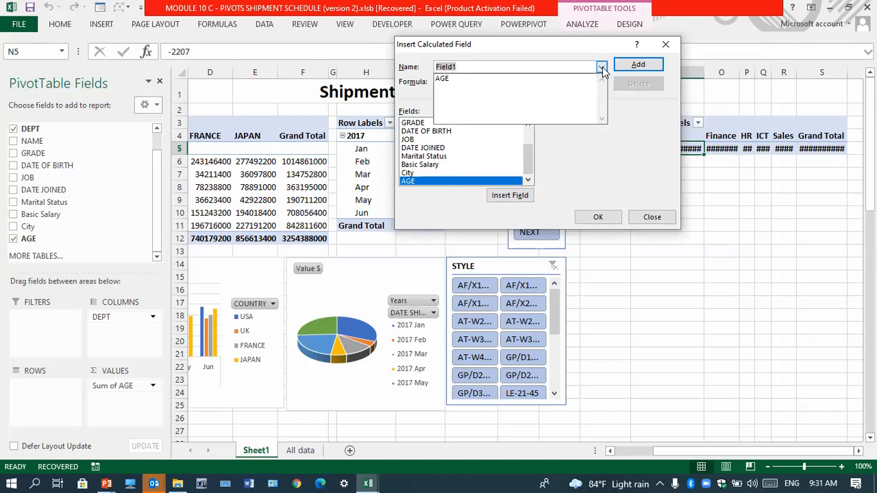
{"action": "left_click", "coordinate": [508, 80]}
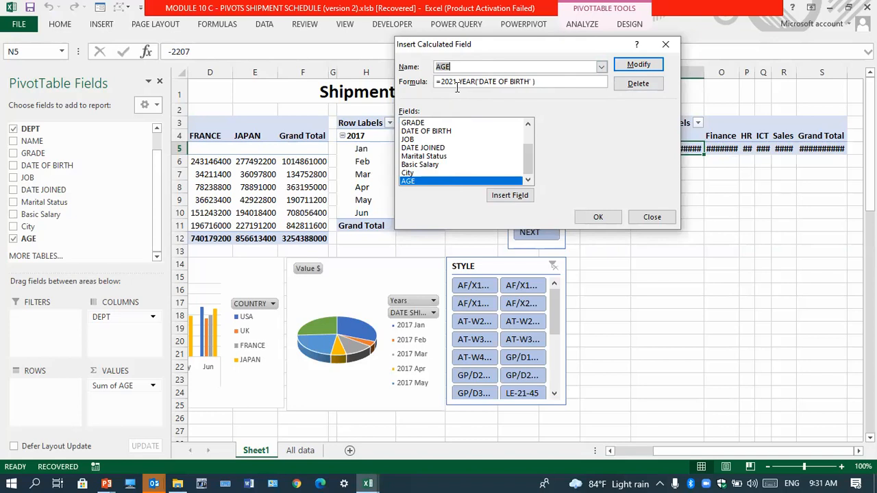
{"action": "left_click_drag", "start_coordinate": [539, 81], "coordinate": [449, 82]}
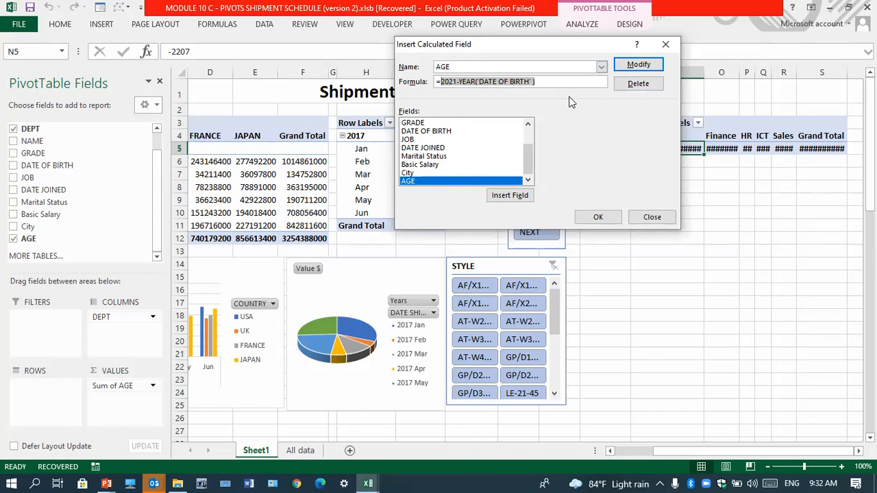
{"action": "left_click", "coordinate": [547, 81]}
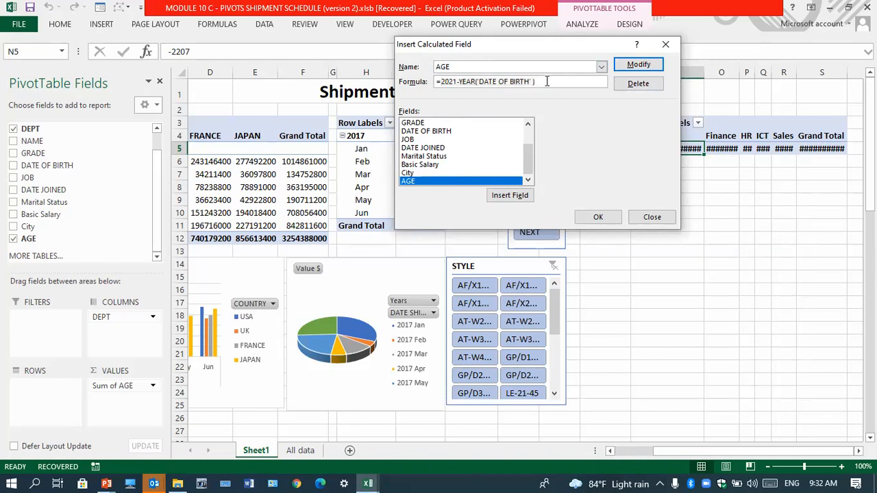
{"action": "left_click_drag", "start_coordinate": [502, 81], "coordinate": [425, 80]}
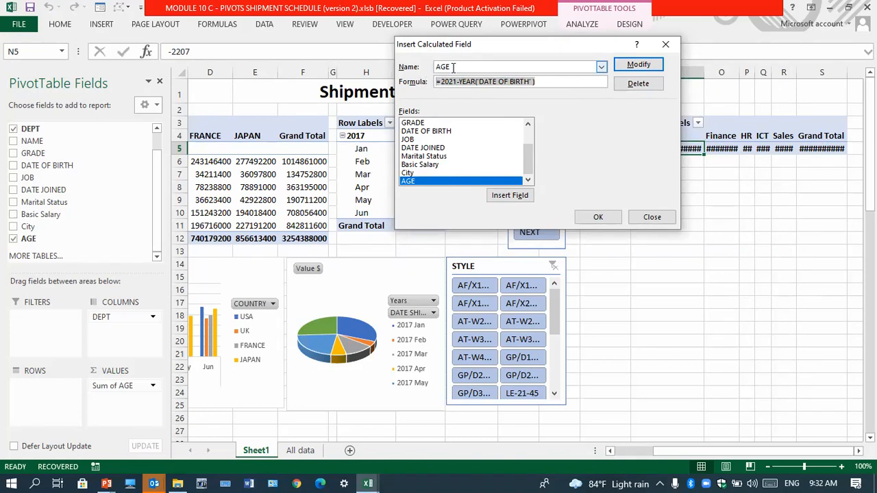
Define a separate calculated field named YEAR with the formula =YEAR('DATE OF BIRTH') and insert it into the PivotTable
{"action": "key", "text": "shift+Tab"}
{"action": "type", "text": "YE"}
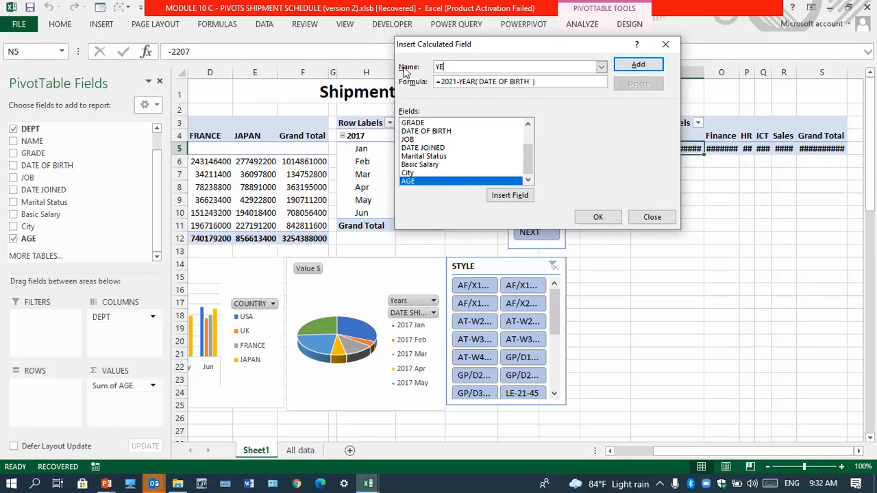
{"action": "type", "text": "AR"}
{"action": "left_click_drag", "start_coordinate": [458, 81], "coordinate": [407, 76]}
{"action": "type", "text": "="}
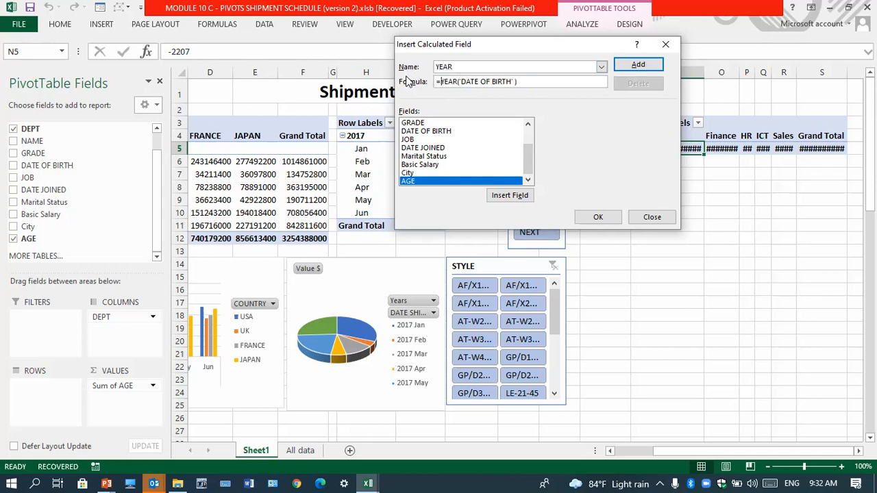
{"action": "left_click", "coordinate": [644, 68]}
{"action": "left_click", "coordinate": [599, 217]}
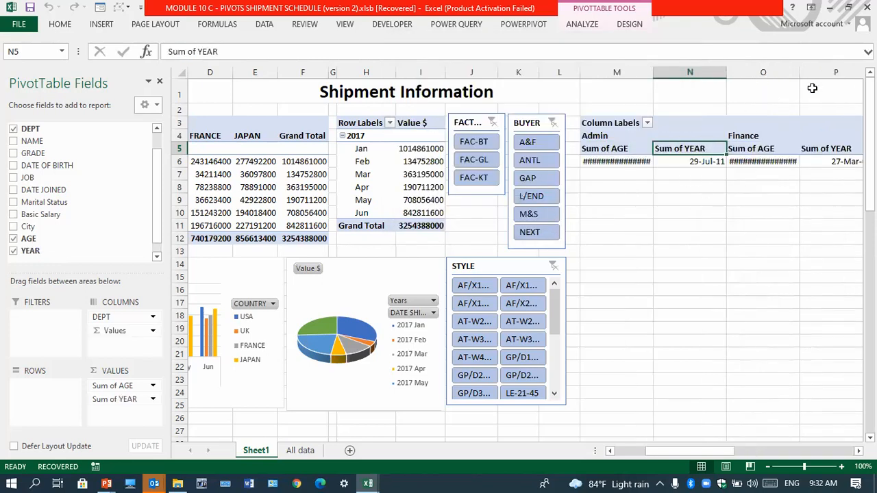
Widen column O and remove the YEAR field from the PivotTable's values
{"action": "left_click_drag", "start_coordinate": [798, 72], "coordinate": [820, 73]}
{"action": "double_click", "coordinate": [819, 74]}
{"action": "mouse_move", "coordinate": [120, 406]}
{"action": "left_mouse_down"}
{"action": "mouse_move", "coordinate": [59, 419]}
{"action": "mouse_move", "coordinate": [57, 407]}
{"action": "mouse_move", "coordinate": [122, 408]}
{"action": "left_mouse_up"}
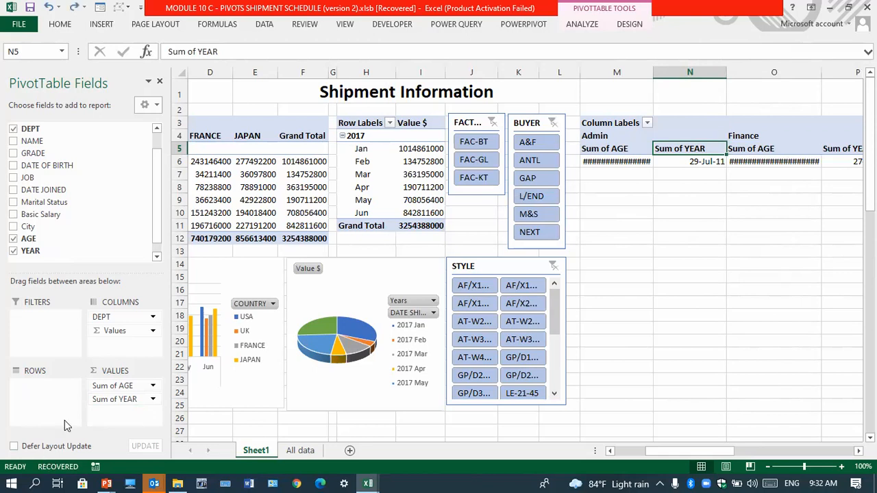
{"action": "left_click", "coordinate": [115, 387]}
{"action": "left_click", "coordinate": [114, 397]}
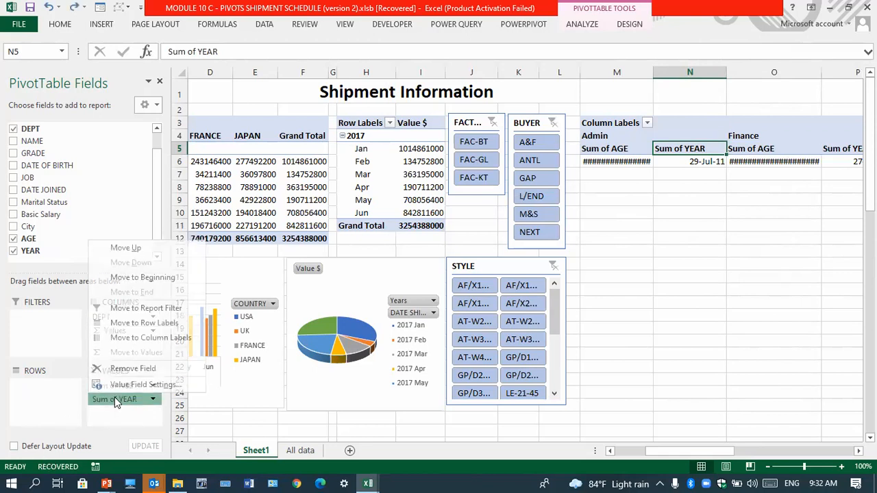
{"action": "left_click", "coordinate": [14, 252]}
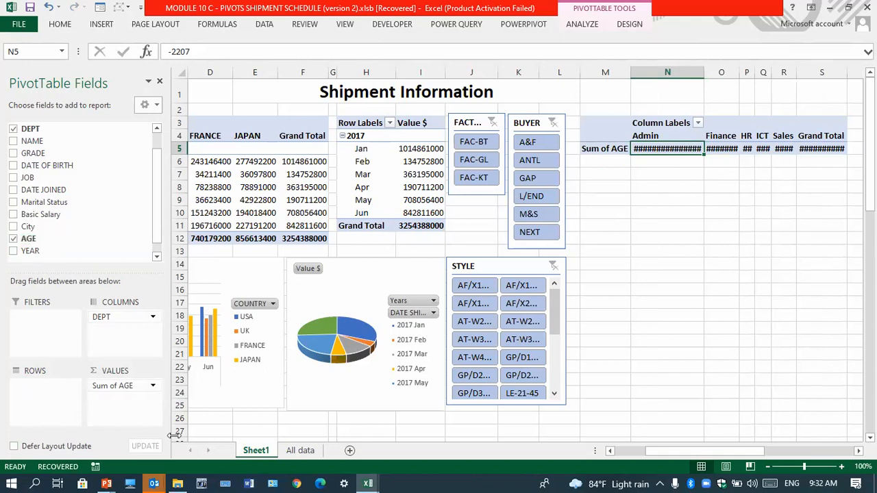
Try to move the AGE field from the PivotTable's values area to the rows area
{"action": "left_click_drag", "start_coordinate": [116, 386], "coordinate": [67, 398]}
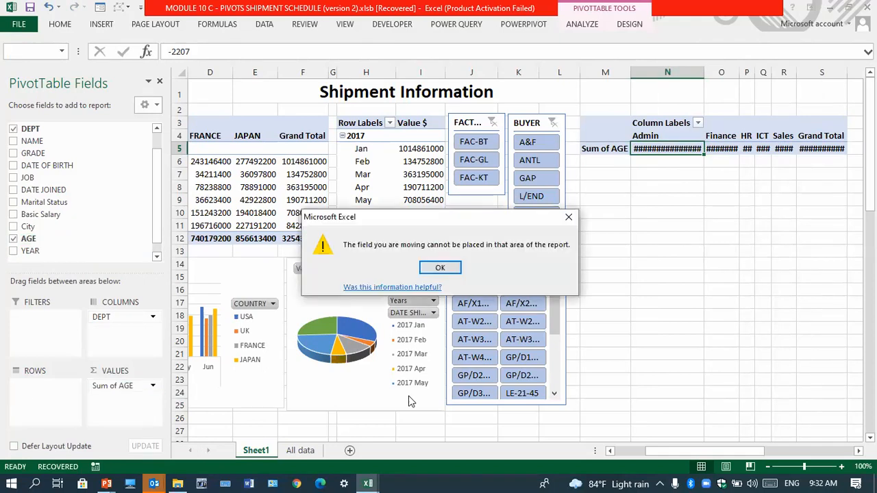
{"action": "left_click", "coordinate": [446, 269]}
{"action": "left_click", "coordinate": [14, 238]}
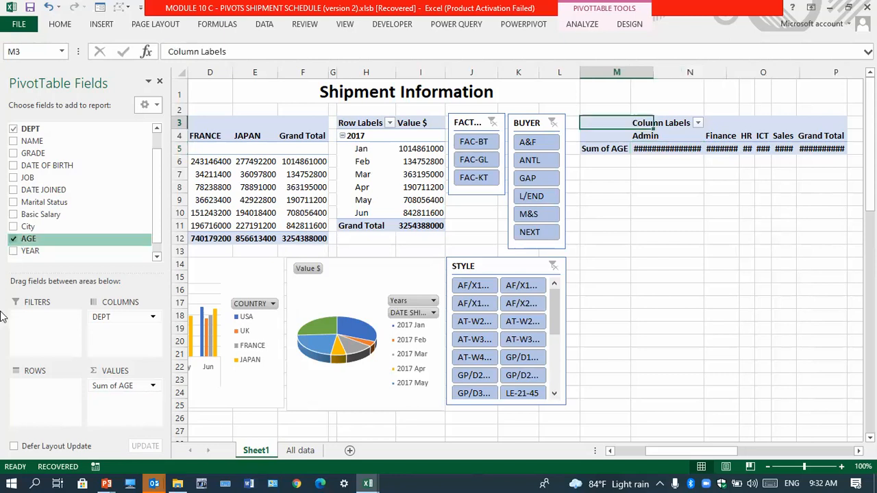
Take AGE out of the PivotTable's values and try to place the AGE and YEAR calculated fields in the rows area
{"action": "left_click_drag", "start_coordinate": [27, 240], "coordinate": [29, 395]}
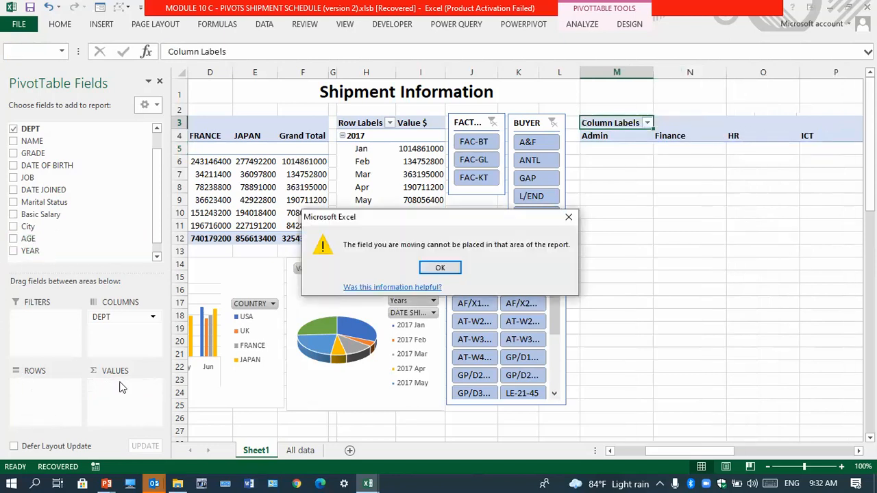
{"action": "left_click", "coordinate": [440, 269]}
{"action": "left_click_drag", "start_coordinate": [30, 250], "coordinate": [43, 389]}
{"action": "left_click", "coordinate": [441, 268]}
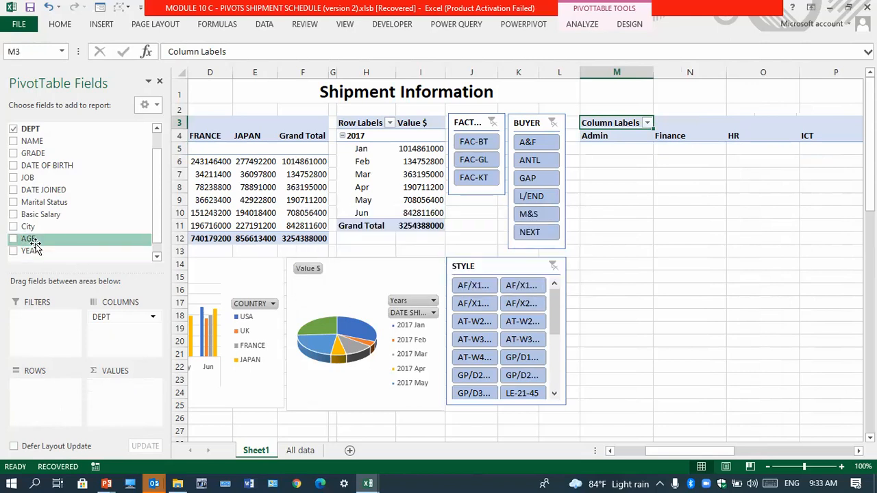
Try to change the AGE calculated field's formula to =TEXT(2021-YEAR('DATE OF BIRTH' ))
{"action": "left_click", "coordinate": [582, 24]}
{"action": "left_click", "coordinate": [589, 42]}
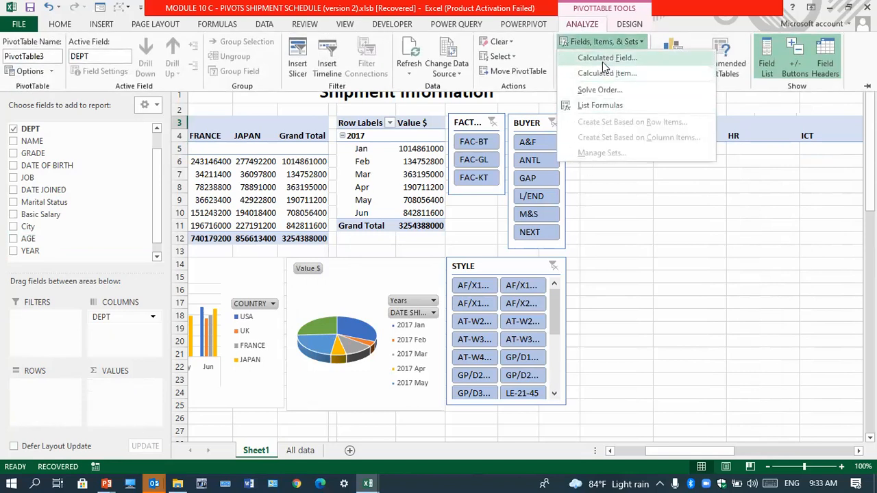
{"action": "left_click", "coordinate": [604, 59]}
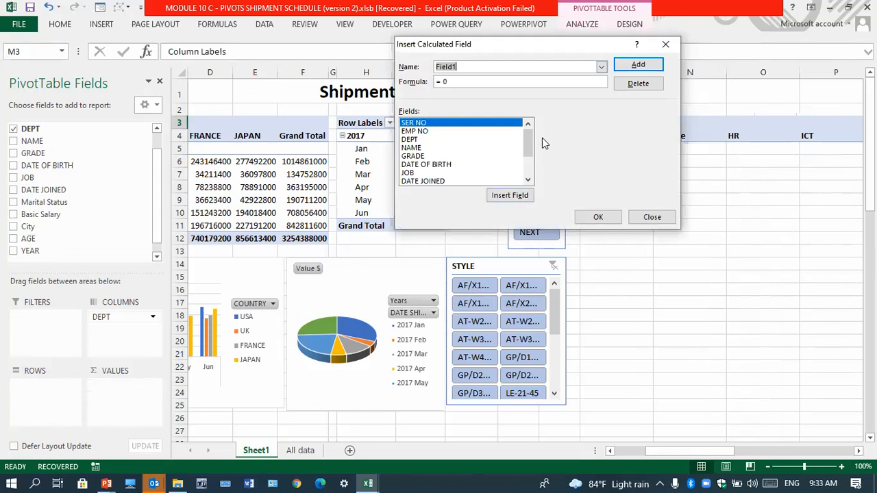
{"action": "left_click", "coordinate": [601, 66]}
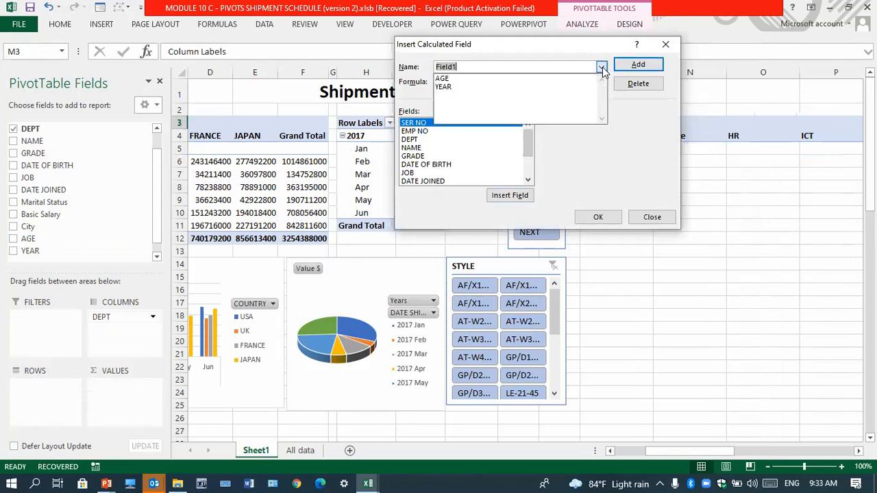
{"action": "left_click", "coordinate": [443, 80]}
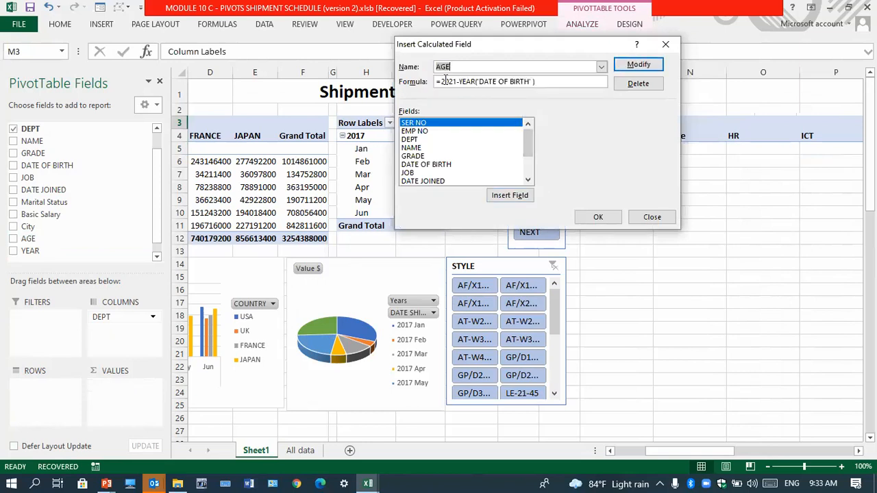
{"action": "left_click", "coordinate": [441, 81]}
{"action": "type", "text": "TES"}
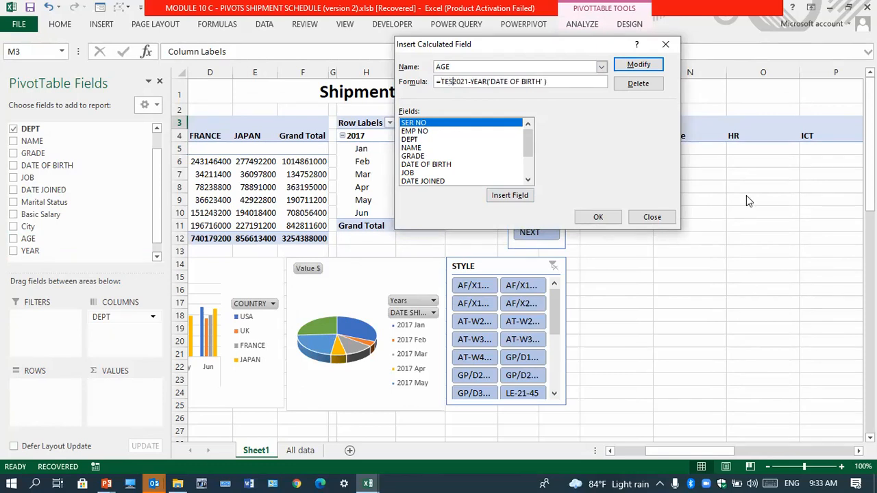
{"action": "key", "text": "BackSpace"}
{"action": "type", "text": "XT("}
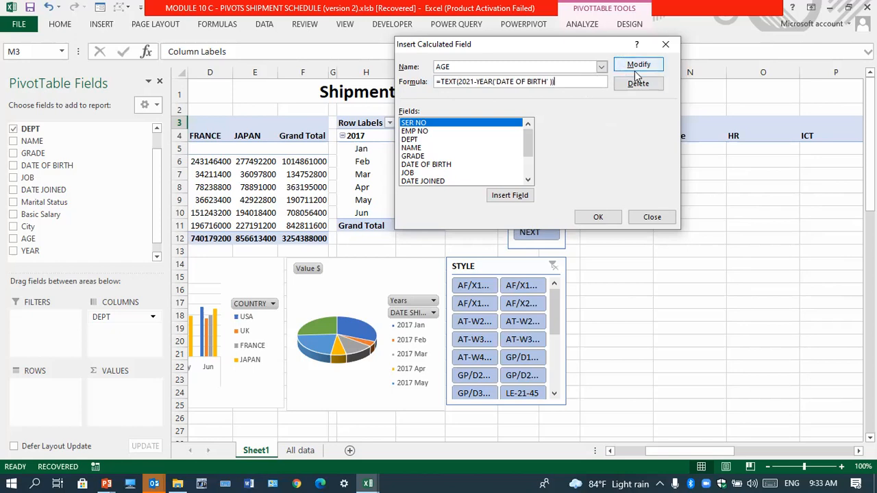
{"action": "left_click", "coordinate": [603, 217]}
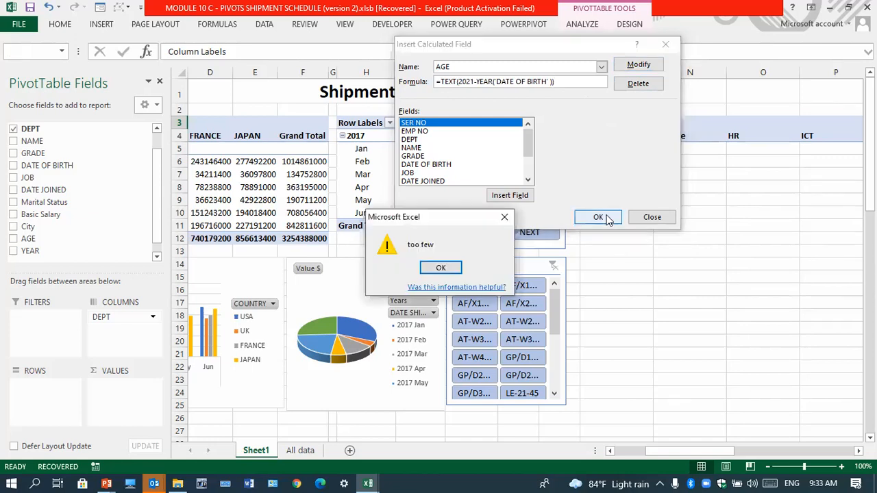
{"action": "left_click", "coordinate": [449, 268]}
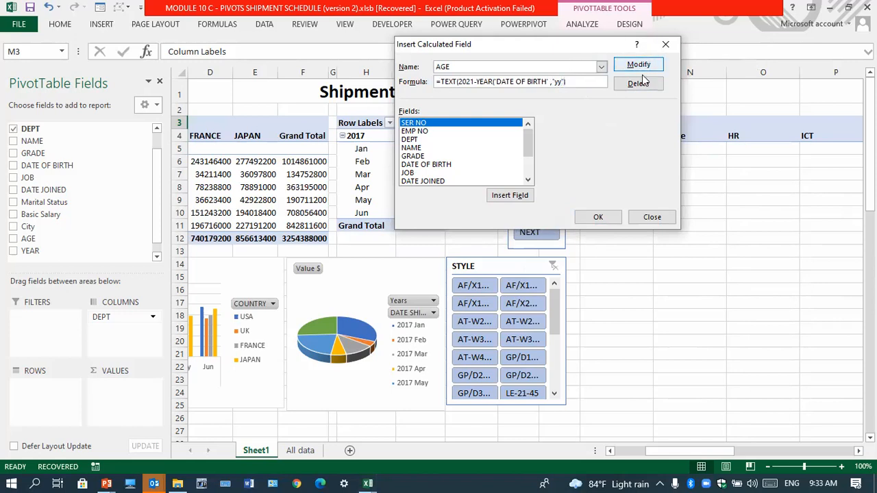
Try the AGE formula =TEXT(2021-YEAR('DATE OF BIRTH' ,'yy') and discard the calculated field edit
{"action": "left_click", "coordinate": [598, 217]}
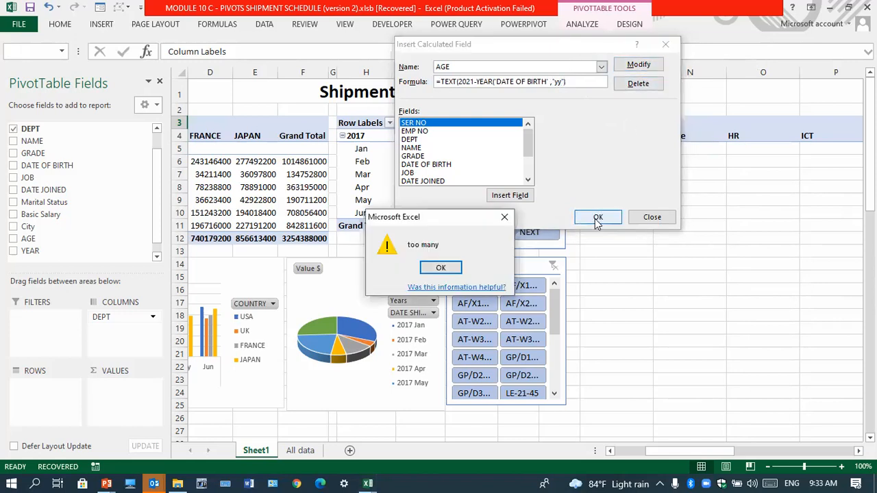
{"action": "left_click", "coordinate": [441, 267]}
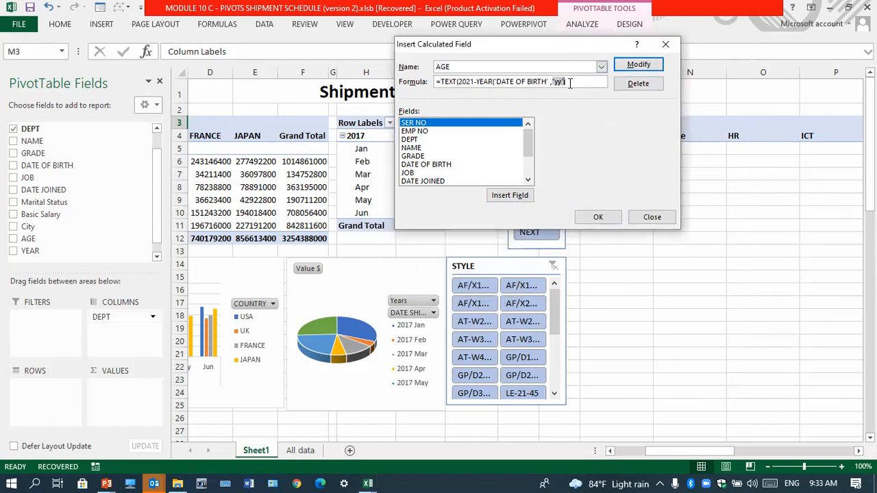
{"action": "left_click", "coordinate": [570, 83]}
{"action": "key", "text": "BackSpace"}
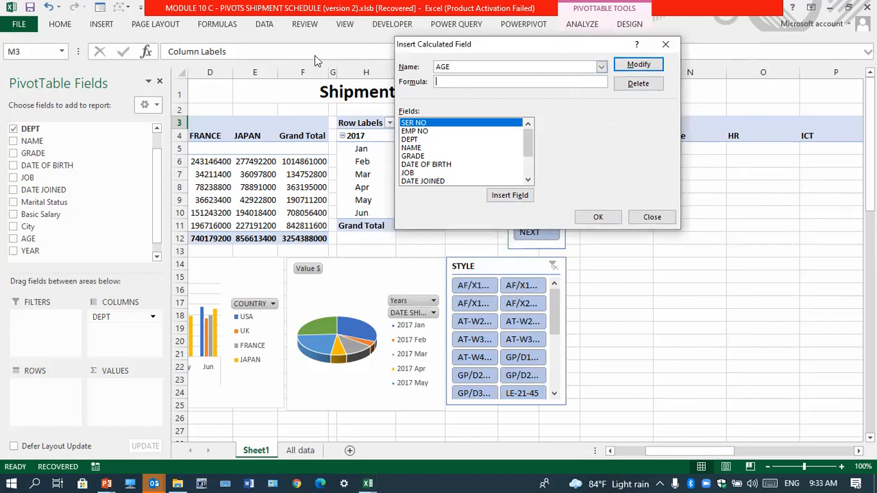
{"action": "left_click_drag", "start_coordinate": [456, 68], "coordinate": [298, 59]}
{"action": "key", "text": "BackSpace"}
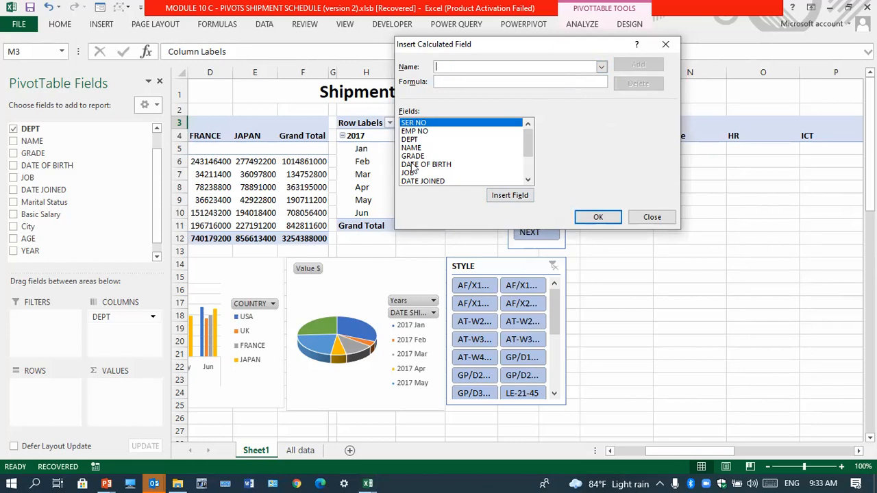
{"action": "left_click", "coordinate": [651, 218]}
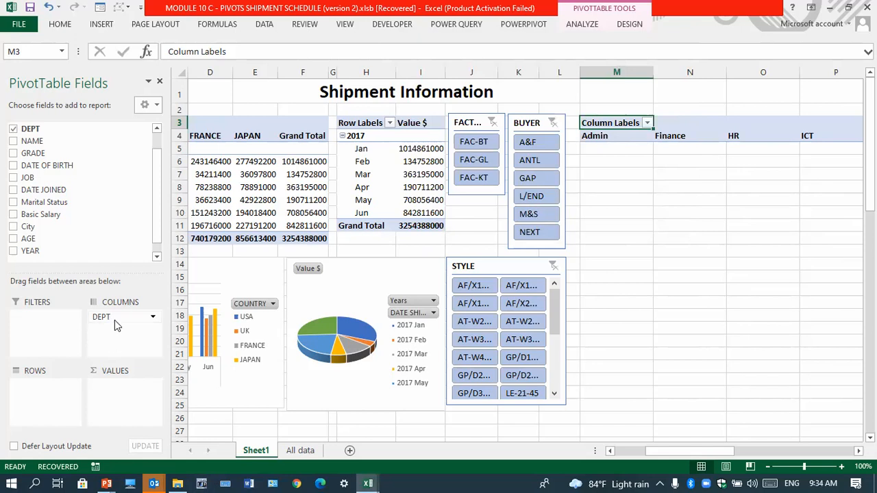
Summarize Basic Salary in the PivotTable with DEPT in rows and Marital Status in columns
{"action": "left_click_drag", "start_coordinate": [60, 202], "coordinate": [40, 391]}
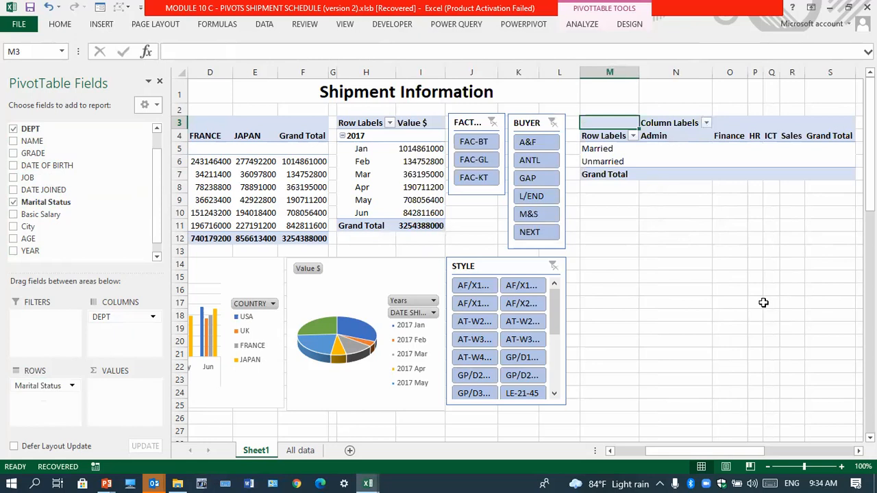
{"action": "left_click_drag", "start_coordinate": [61, 216], "coordinate": [130, 410]}
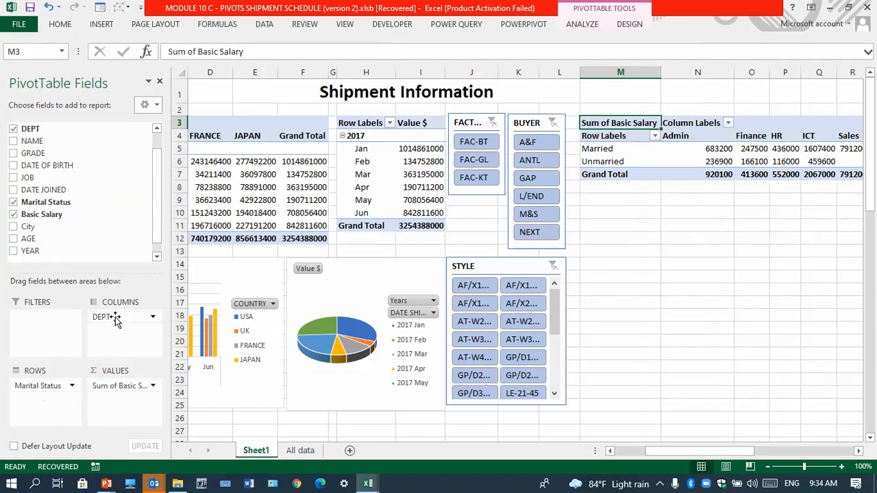
{"action": "mouse_move", "coordinate": [115, 321]}
{"action": "left_mouse_down"}
{"action": "mouse_move", "coordinate": [42, 412]}
{"action": "mouse_move", "coordinate": [39, 381]}
{"action": "mouse_move", "coordinate": [123, 317]}
{"action": "left_mouse_up"}
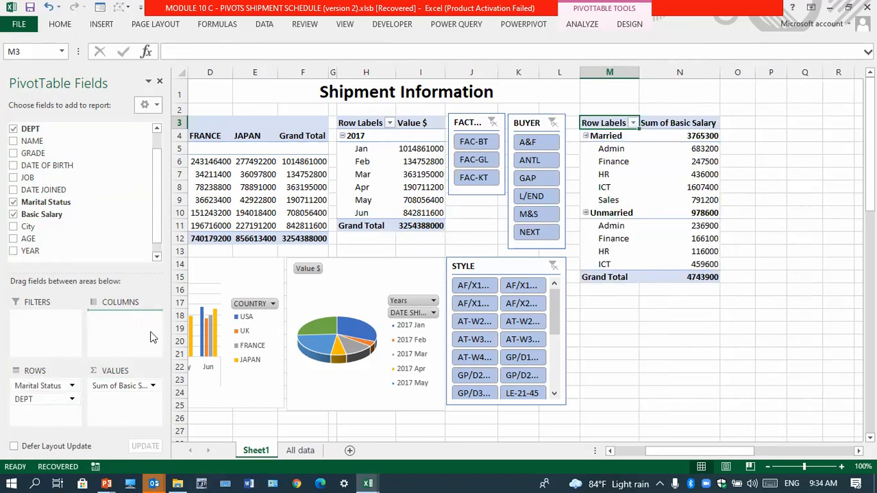
Rename the salary sum heading in M3 as TOT SAL and narrow columns M and N
{"action": "left_click_drag", "start_coordinate": [661, 73], "coordinate": [640, 96]}
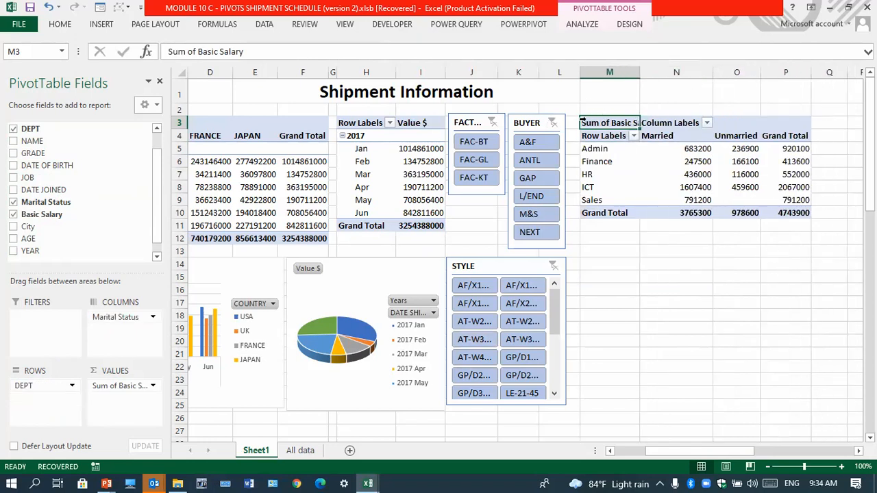
{"action": "type", "text": "TOT SAL"}
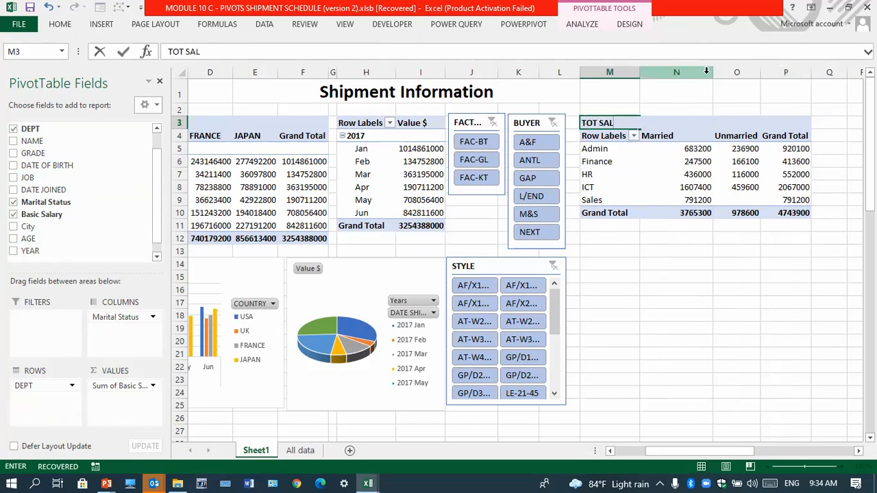
{"action": "left_click", "coordinate": [729, 72]}
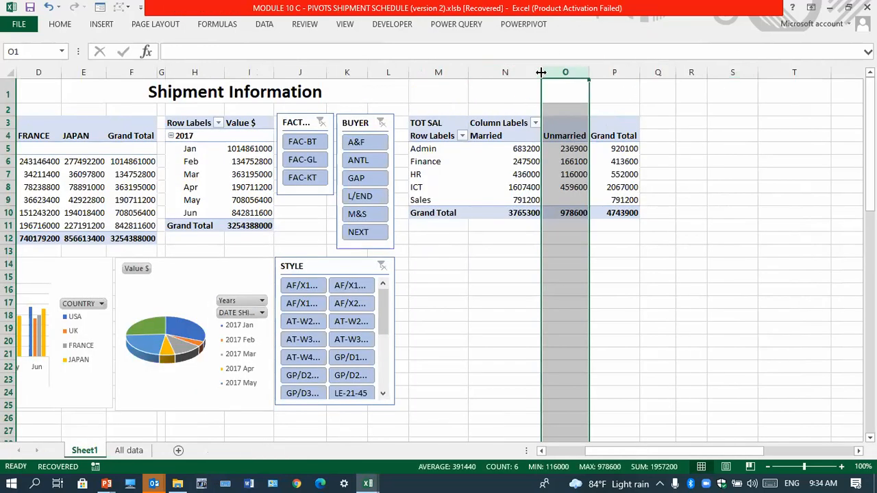
{"action": "left_click_drag", "start_coordinate": [541, 71], "coordinate": [523, 72]}
{"action": "left_click", "coordinate": [507, 174]}
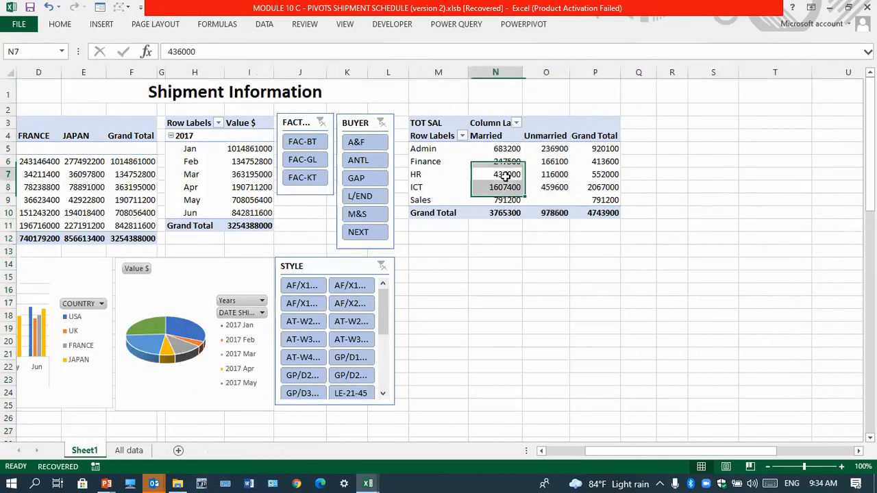
Insert a Clustered Bar PivotChart from the salary PivotTable
{"action": "left_click", "coordinate": [591, 25]}
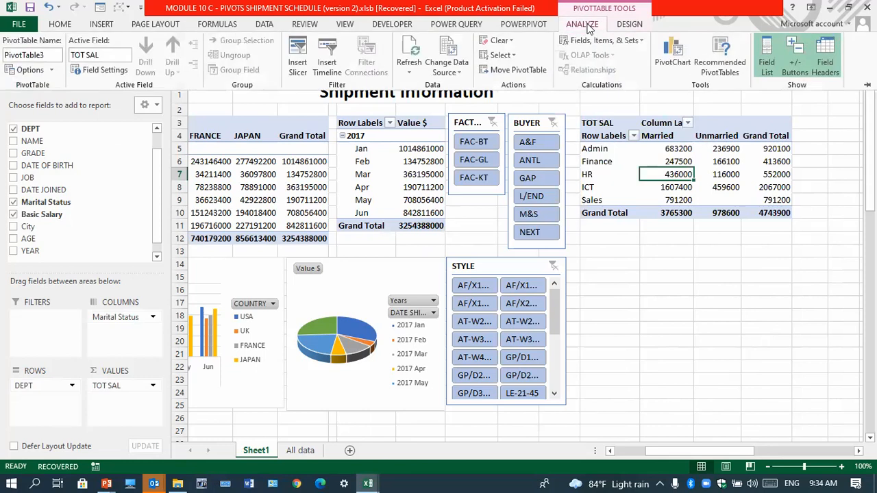
{"action": "left_click", "coordinate": [666, 52]}
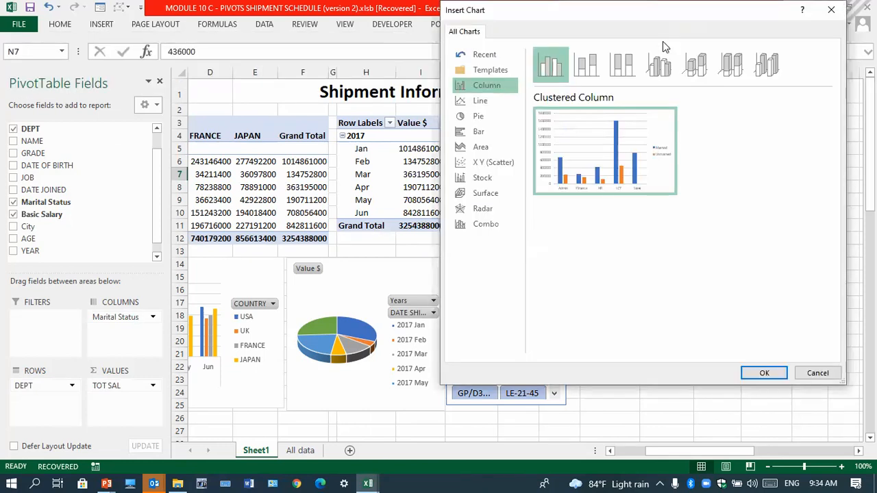
{"action": "left_click", "coordinate": [477, 132]}
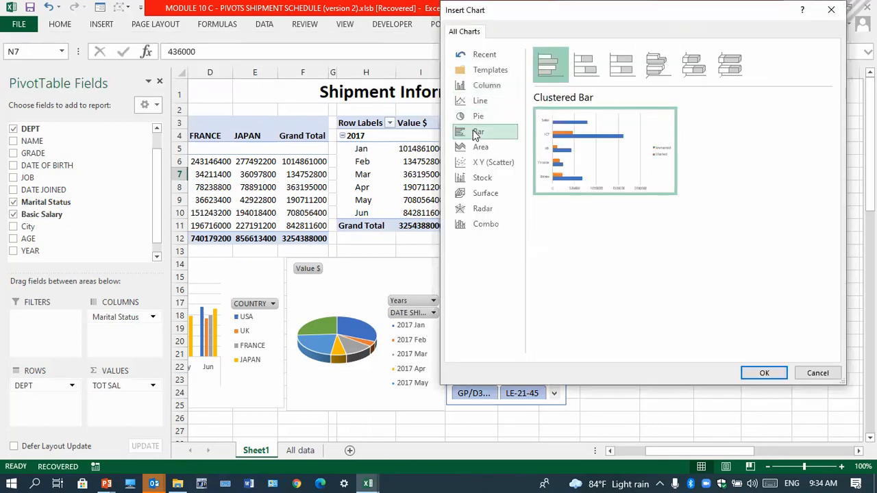
{"action": "left_click", "coordinate": [763, 372]}
Narrow the bar chart, place it directly below the salary PivotTable beside the STYLE slicer, and deselect it
{"action": "left_click_drag", "start_coordinate": [567, 176], "coordinate": [597, 193]}
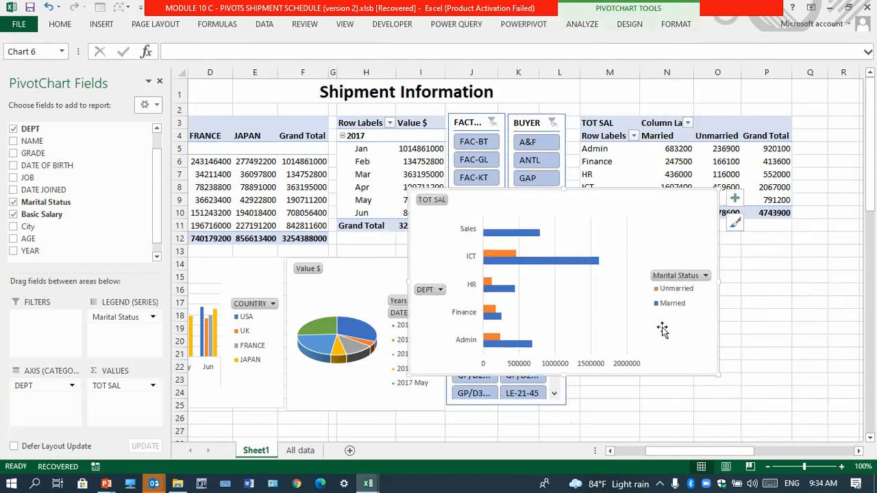
{"action": "left_click_drag", "start_coordinate": [719, 283], "coordinate": [628, 297]}
{"action": "left_click_drag", "start_coordinate": [542, 209], "coordinate": [726, 245]}
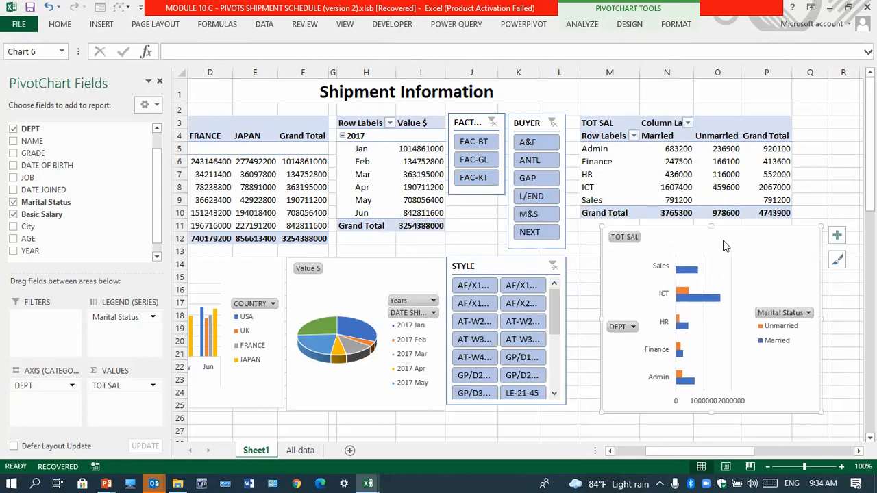
{"action": "left_click", "coordinate": [621, 329]}
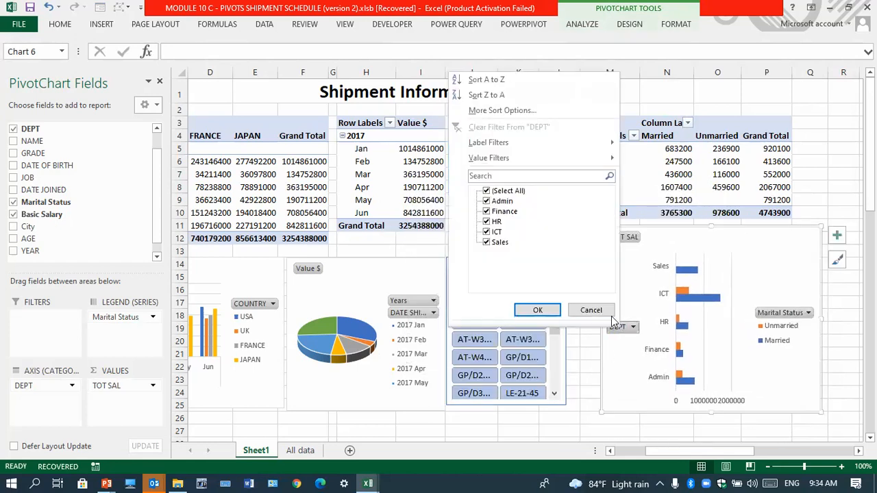
{"action": "left_click", "coordinate": [591, 310]}
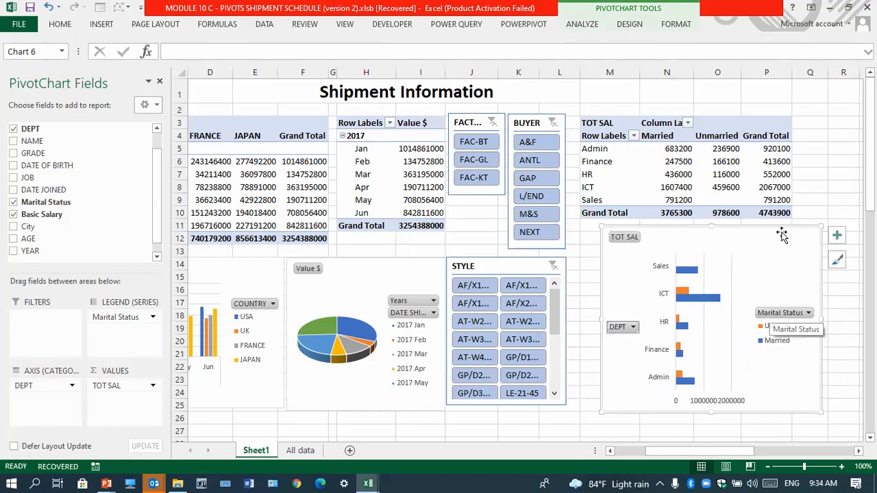
{"action": "left_click_drag", "start_coordinate": [746, 229], "coordinate": [722, 224]}
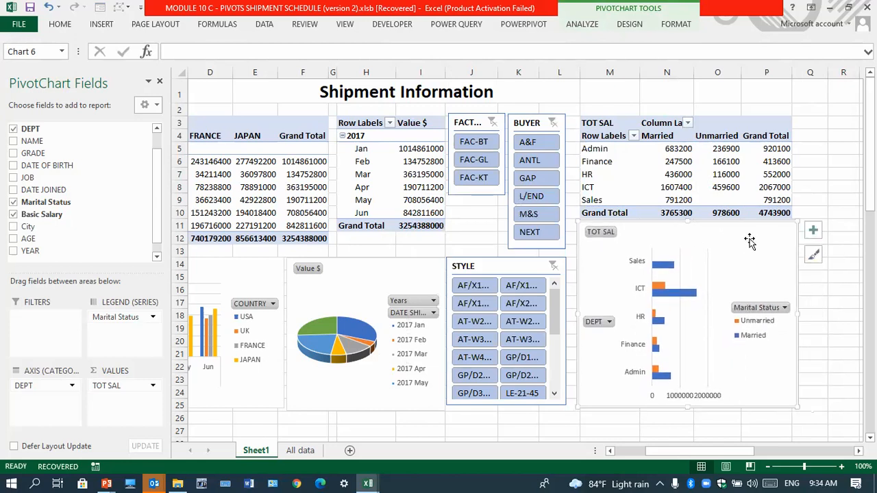
{"action": "left_click", "coordinate": [822, 108]}
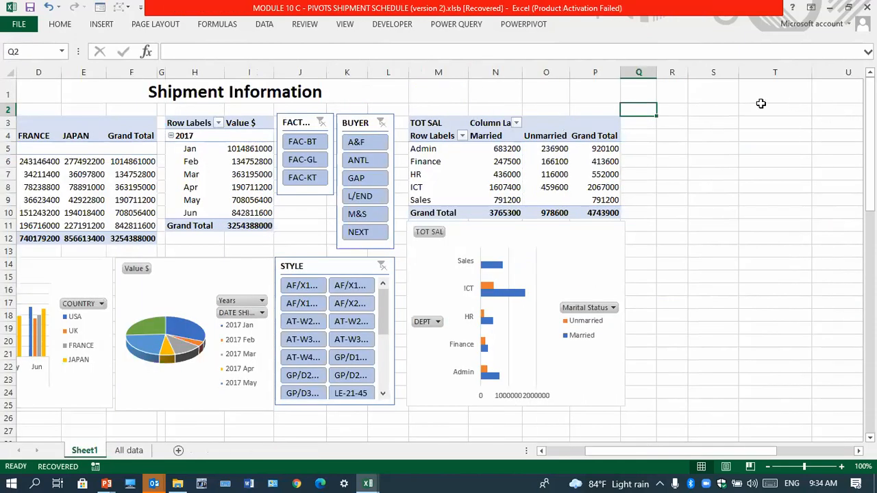
Merge and center cells M1:P1 above the salary PivotTable and enter the title HR INFORMATION
{"action": "left_click", "coordinate": [432, 91]}
{"action": "left_click_drag", "start_coordinate": [432, 91], "coordinate": [581, 86]}
{"action": "left_click", "coordinate": [63, 25]}
{"action": "left_click", "coordinate": [370, 69]}
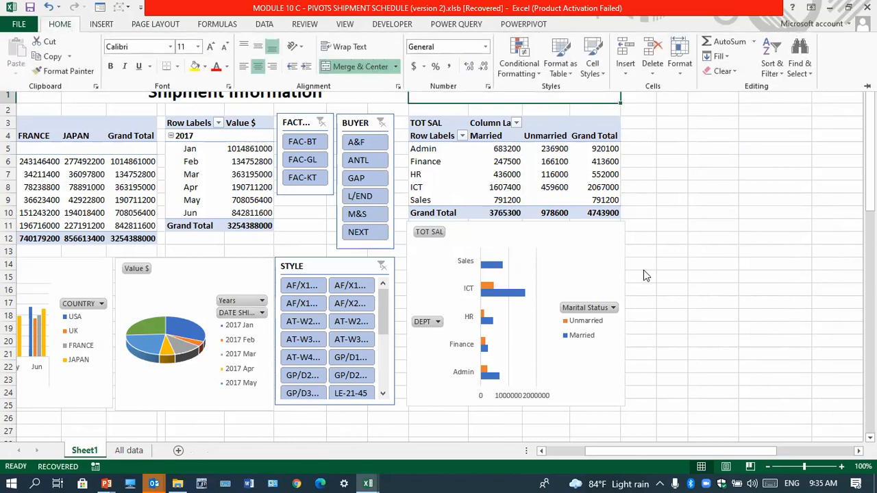
{"action": "type", "text": "HR"}
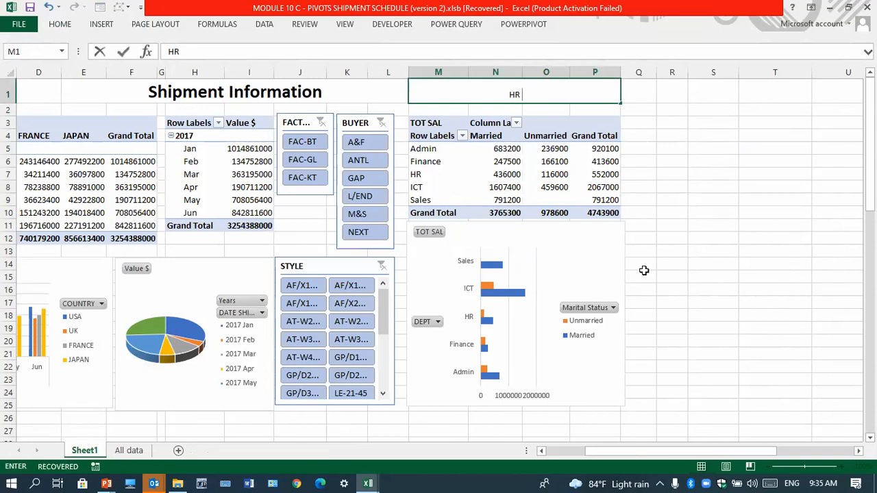
{"action": "type", "text": " INFORMATION"}
{"action": "left_click", "coordinate": [673, 263]}
Copy the formatting of the Shipment Information title onto the HR INFORMATION title with Format Painter
{"action": "left_click", "coordinate": [292, 92]}
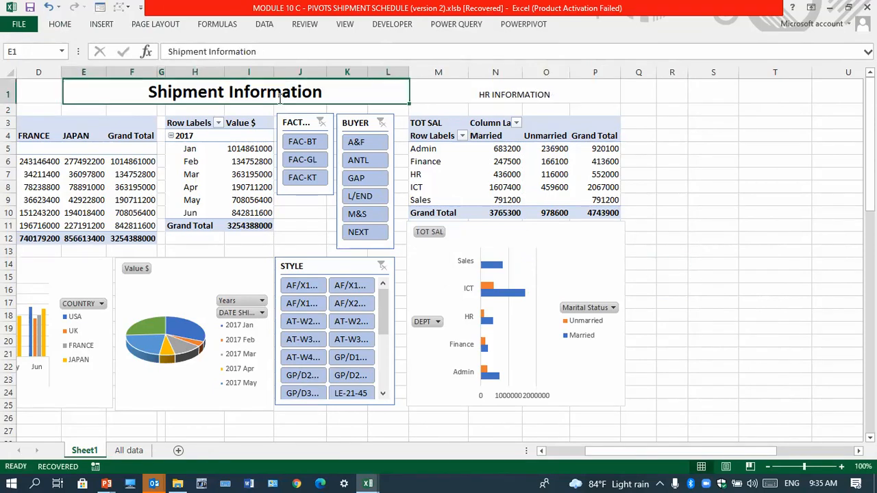
{"action": "left_click", "coordinate": [60, 24]}
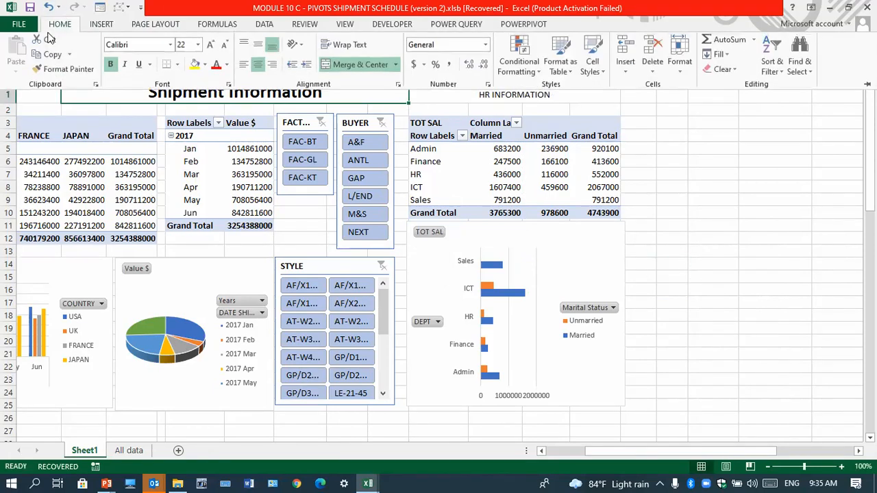
{"action": "left_click", "coordinate": [66, 70]}
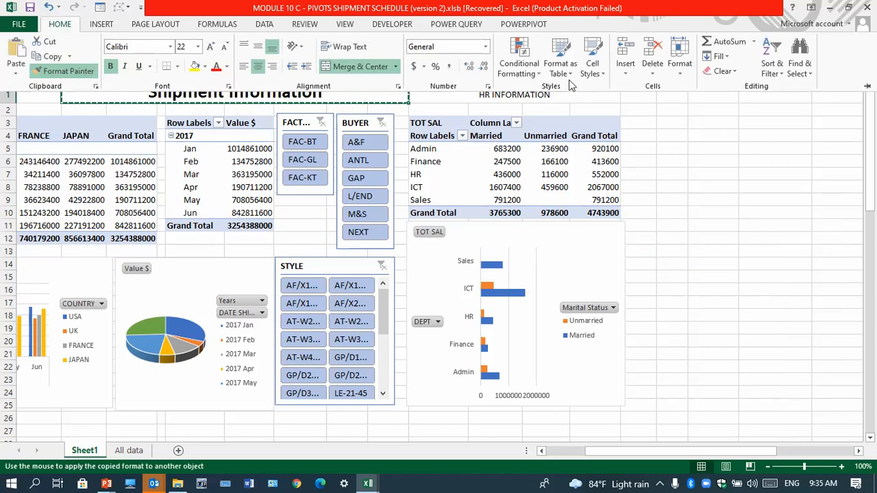
{"action": "left_click", "coordinate": [518, 97]}
{"action": "left_click", "coordinate": [517, 96]}
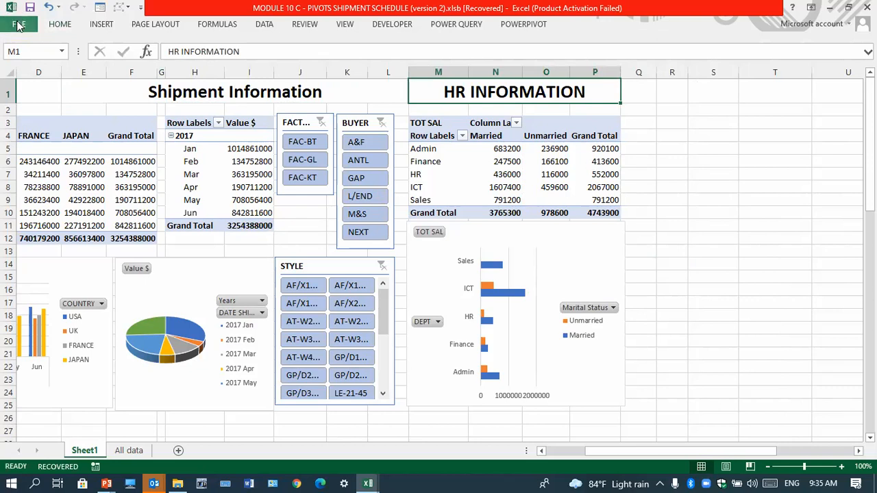
{"action": "left_click", "coordinate": [10, 24]}
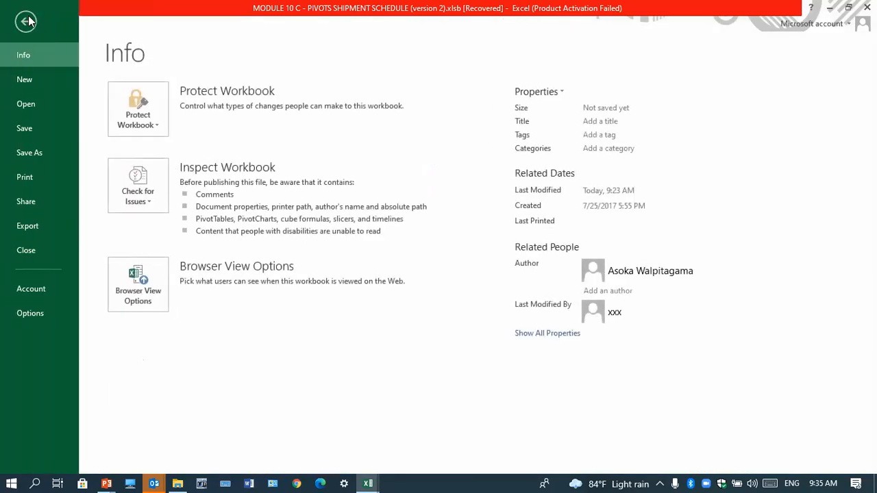
{"action": "left_click", "coordinate": [26, 22]}
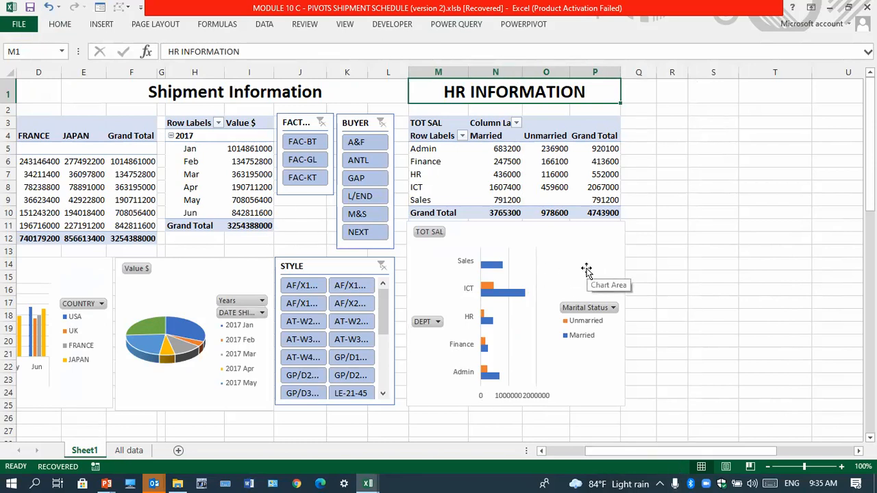
Remove the legend from the salary bar PivotChart
{"action": "left_click", "coordinate": [569, 237]}
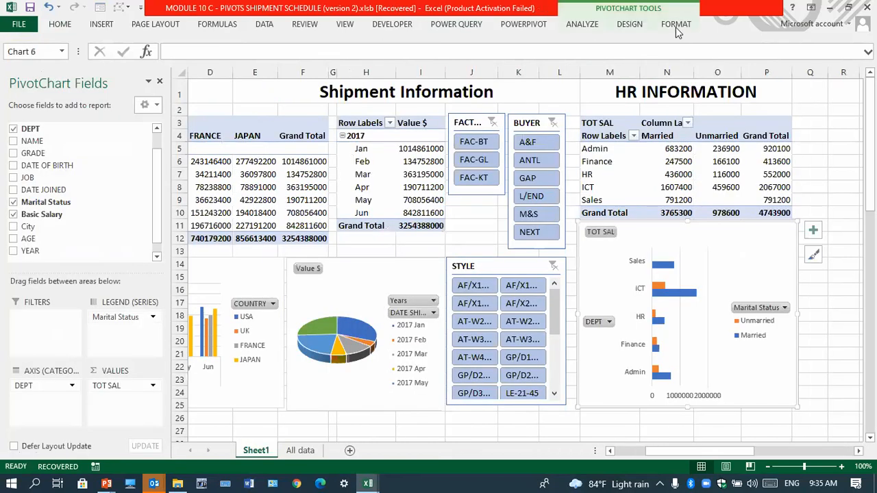
{"action": "left_click", "coordinate": [633, 26]}
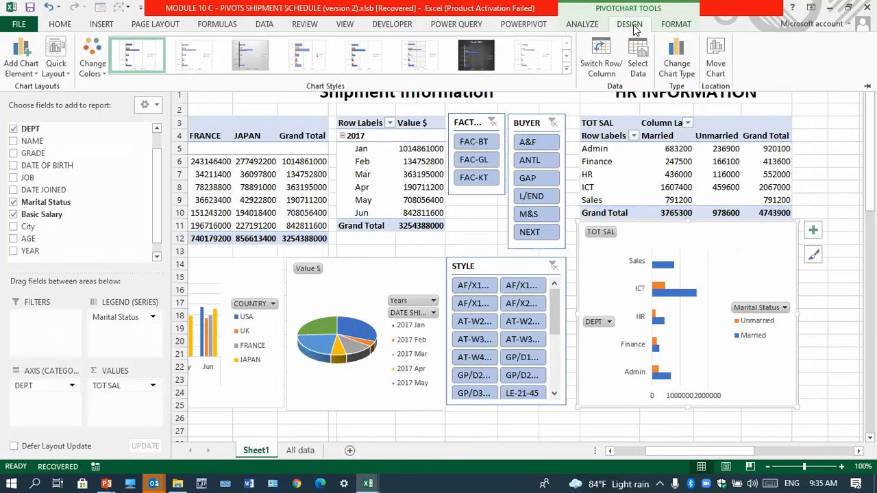
{"action": "left_click", "coordinate": [27, 74]}
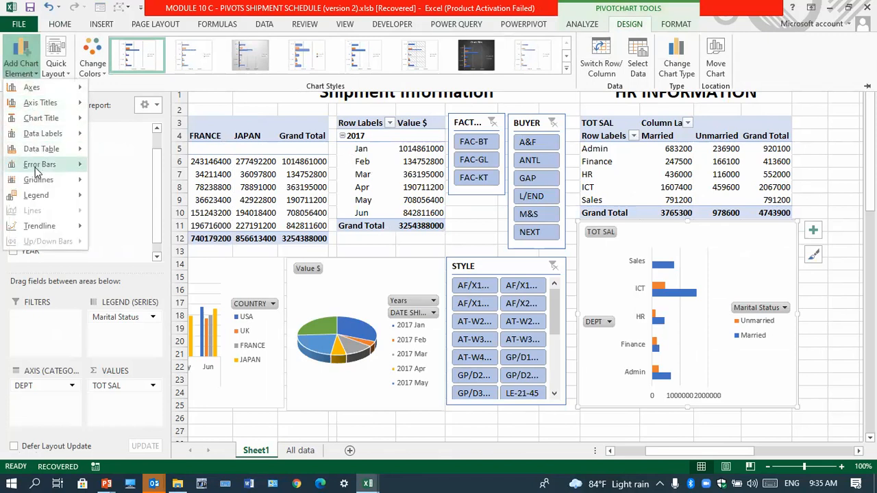
{"action": "mouse_move", "coordinate": [37, 197]}
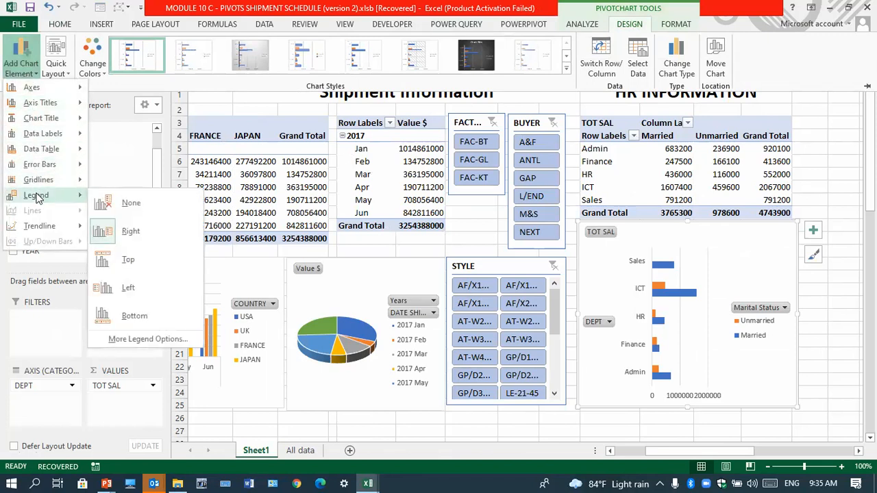
{"action": "left_click", "coordinate": [122, 203]}
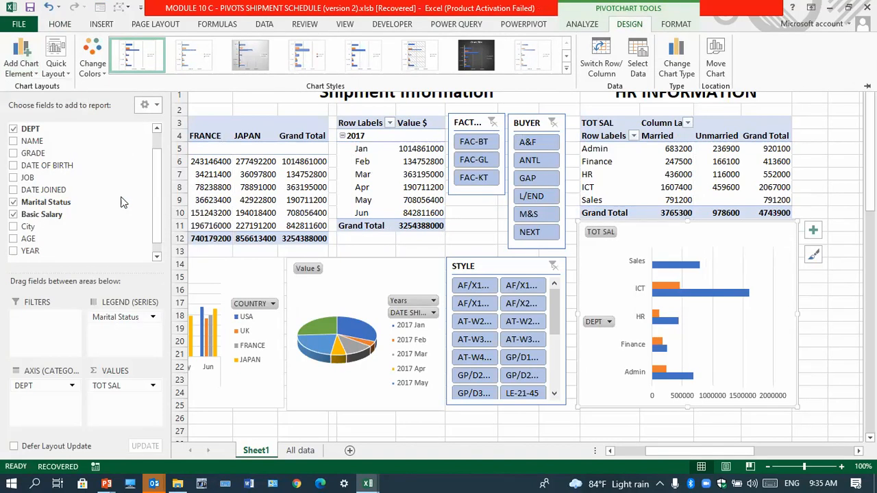
Add value data labels outside the bar ends of the salary PivotChart and open the label formatting options
{"action": "left_click", "coordinate": [28, 72]}
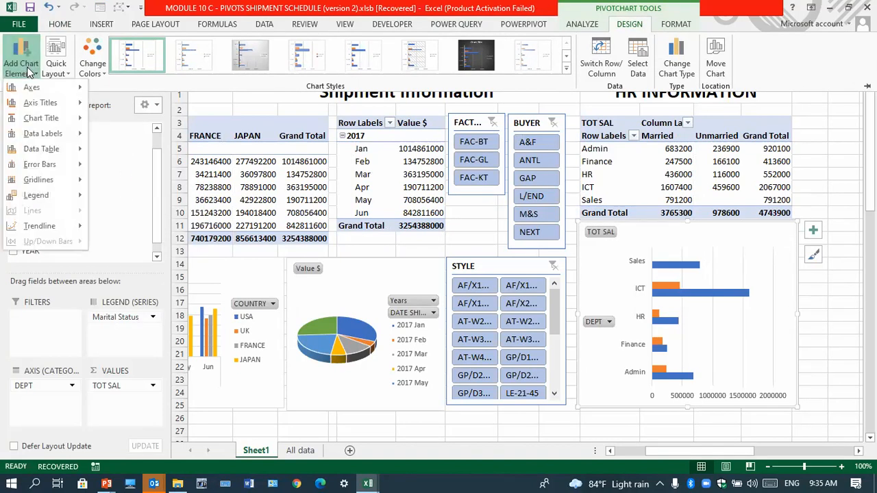
{"action": "mouse_move", "coordinate": [32, 87]}
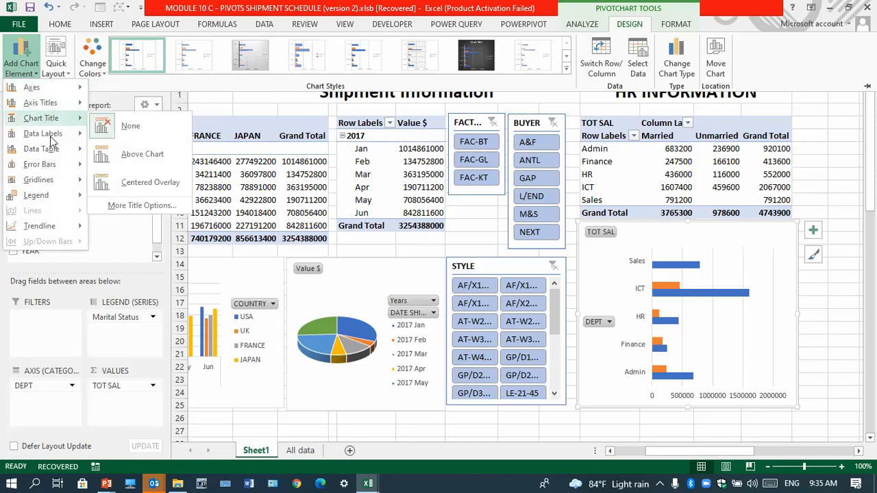
{"action": "mouse_move", "coordinate": [63, 137]}
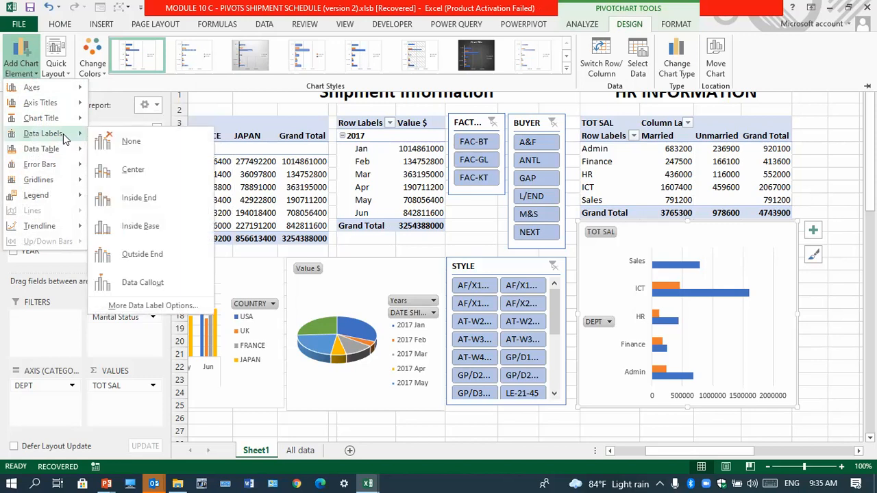
{"action": "left_click", "coordinate": [146, 306]}
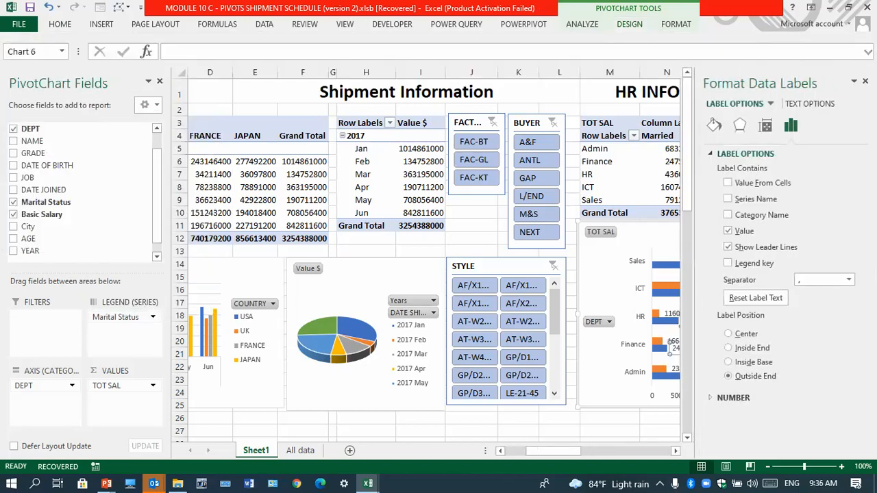
Try showing the category name instead of the value in the Married series' data labels
{"action": "left_click", "coordinate": [728, 215]}
{"action": "left_click", "coordinate": [731, 234]}
{"action": "left_click", "coordinate": [864, 81]}
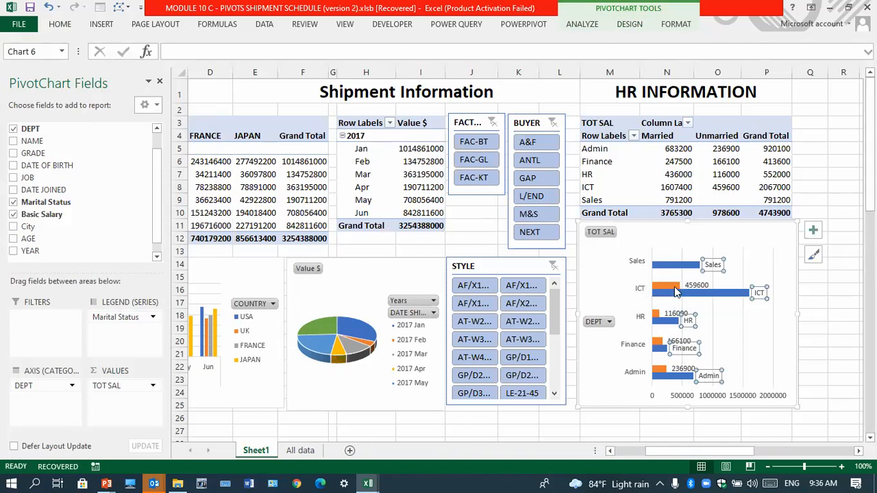
{"action": "mouse_move", "coordinate": [676, 291]}
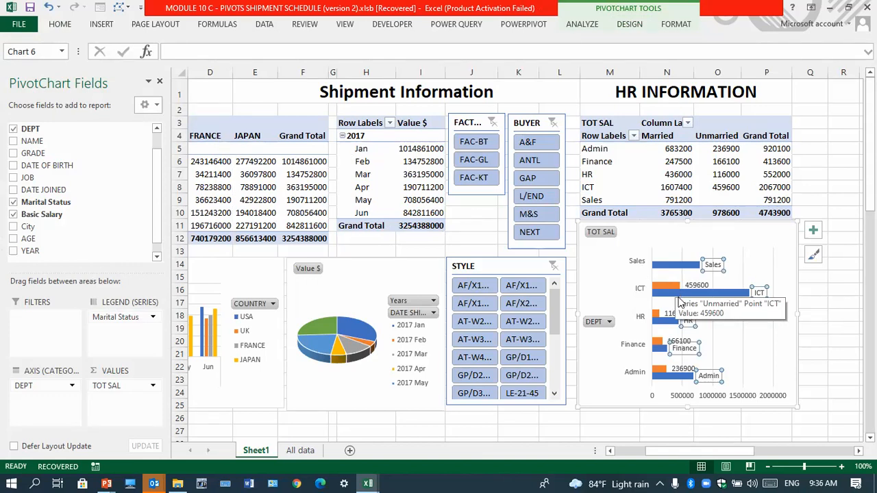
{"action": "left_click", "coordinate": [680, 269]}
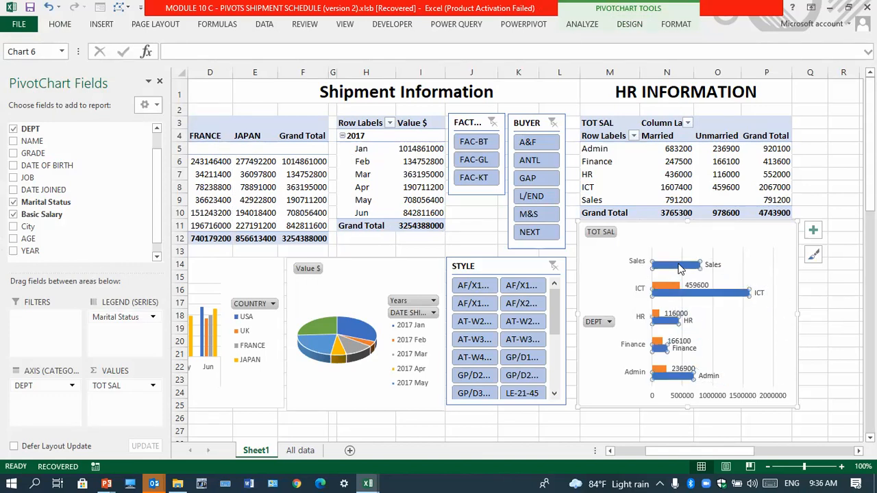
{"action": "left_click", "coordinate": [833, 263]}
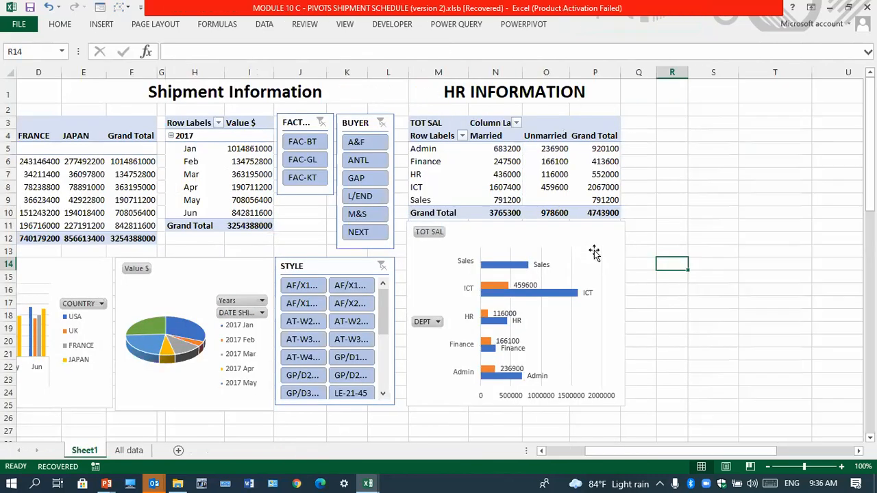
Undo the label content changes on the Married series and deselect its labels
{"action": "left_click", "coordinate": [592, 251]}
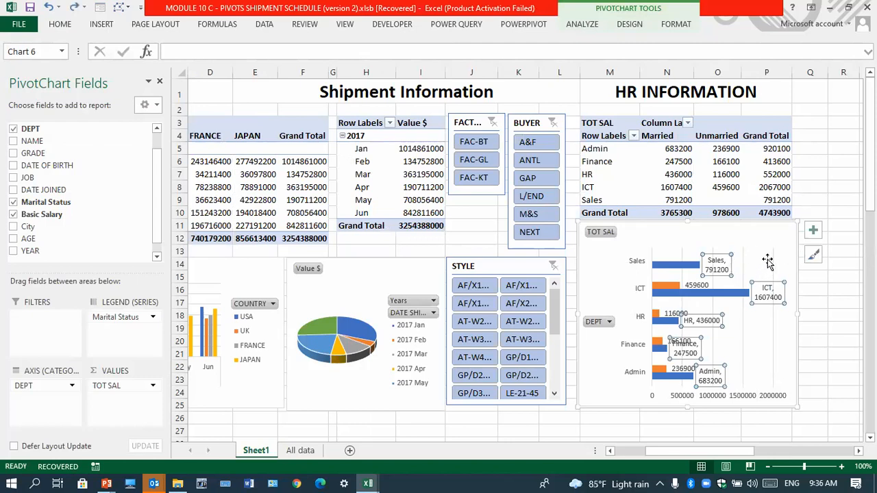
{"action": "key", "text": "ctrl+z"}
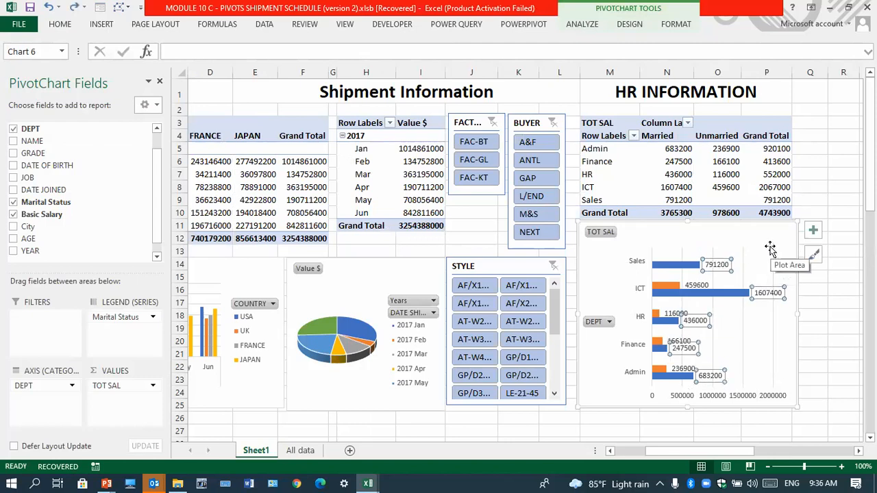
{"action": "left_click", "coordinate": [770, 248]}
{"action": "left_click", "coordinate": [786, 234]}
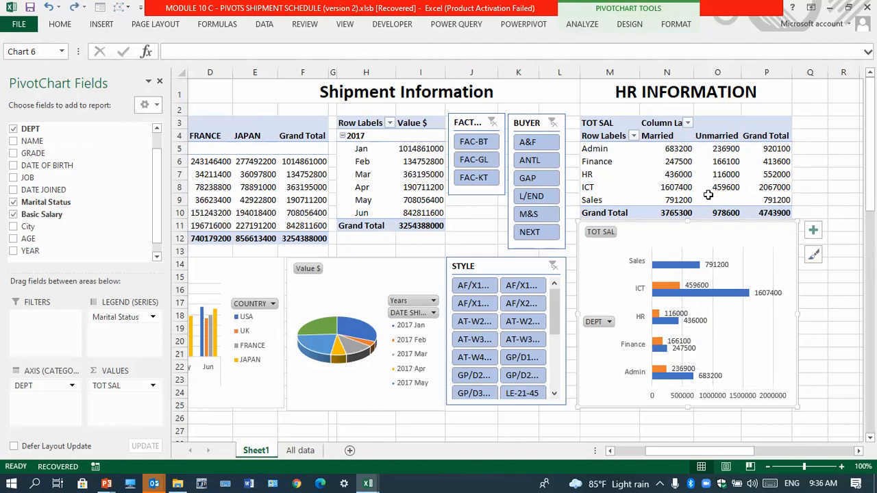
Try adding the series name to the Married series' data labels, and undo it
{"action": "left_click", "coordinate": [627, 25]}
{"action": "left_click", "coordinate": [15, 69]}
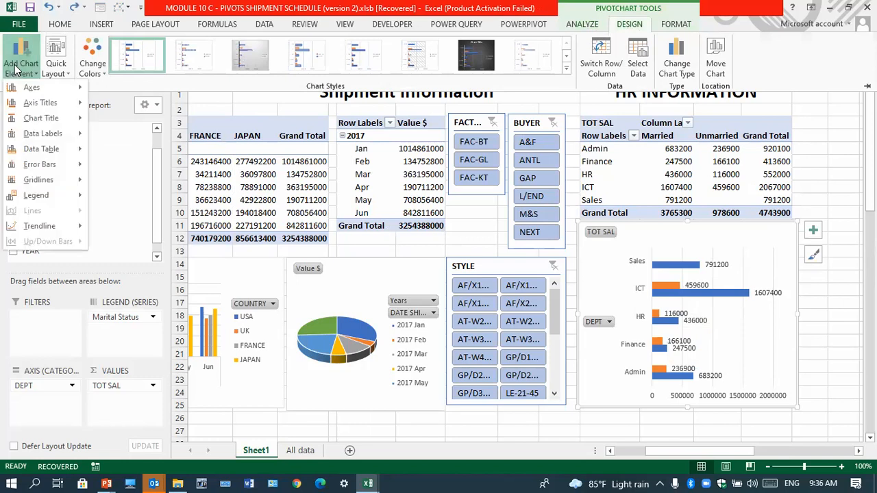
{"action": "mouse_move", "coordinate": [55, 133]}
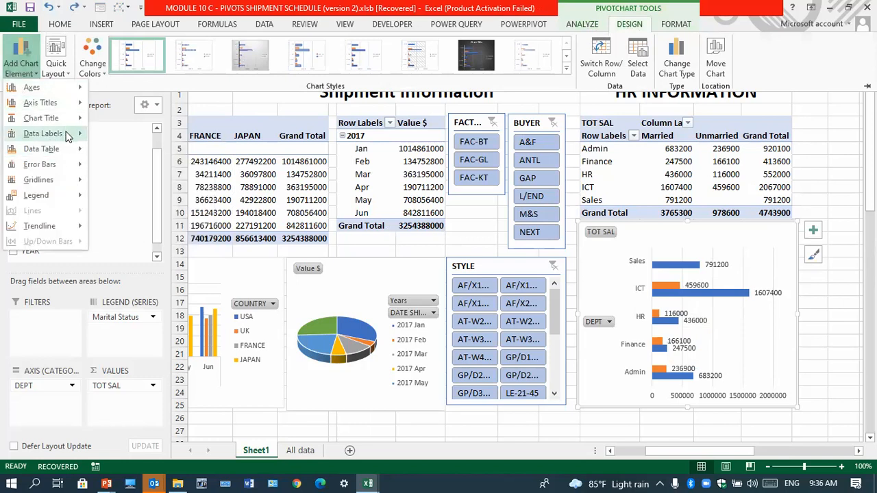
{"action": "left_click", "coordinate": [168, 308]}
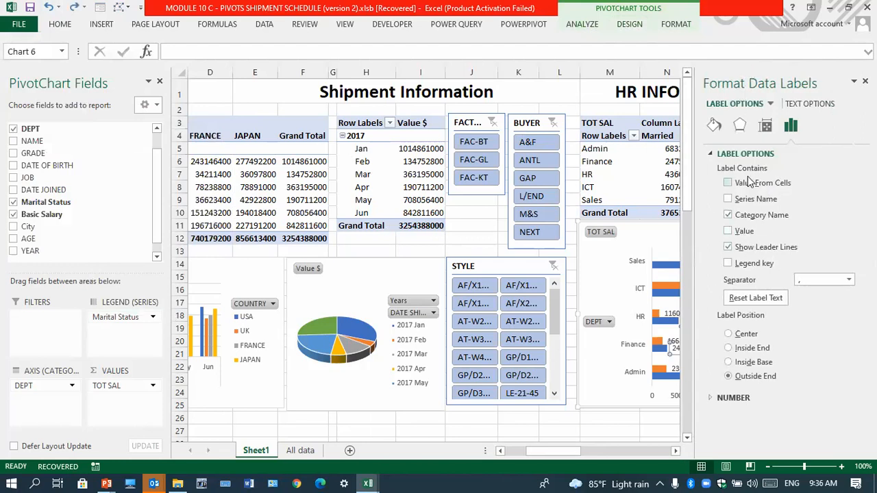
{"action": "left_click", "coordinate": [729, 200]}
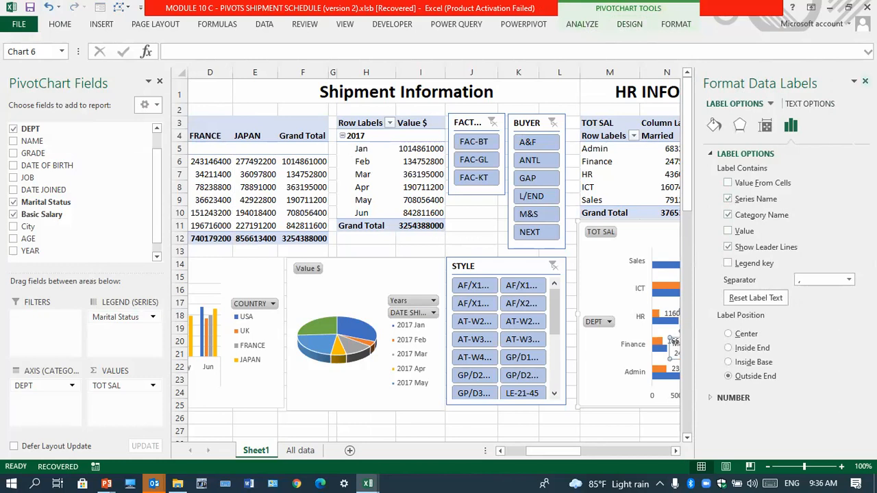
{"action": "left_click", "coordinate": [865, 81]}
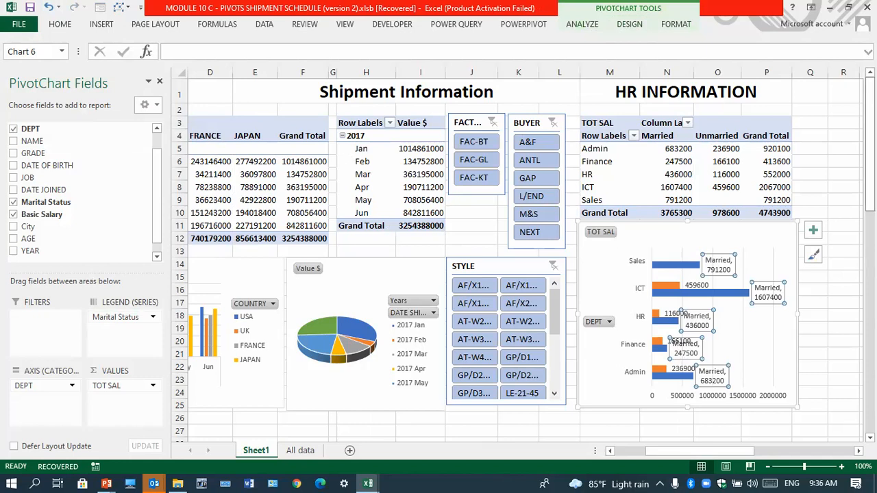
{"action": "key", "text": "ctrl+z"}
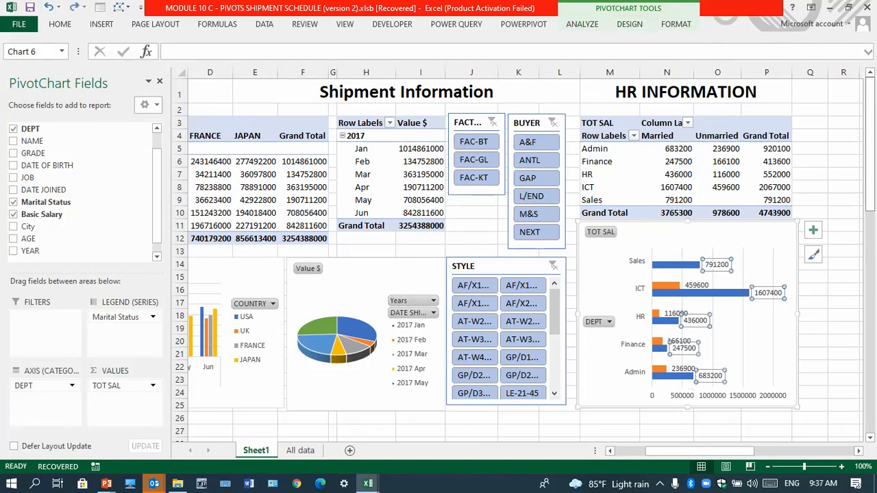
{"action": "left_click", "coordinate": [841, 87]}
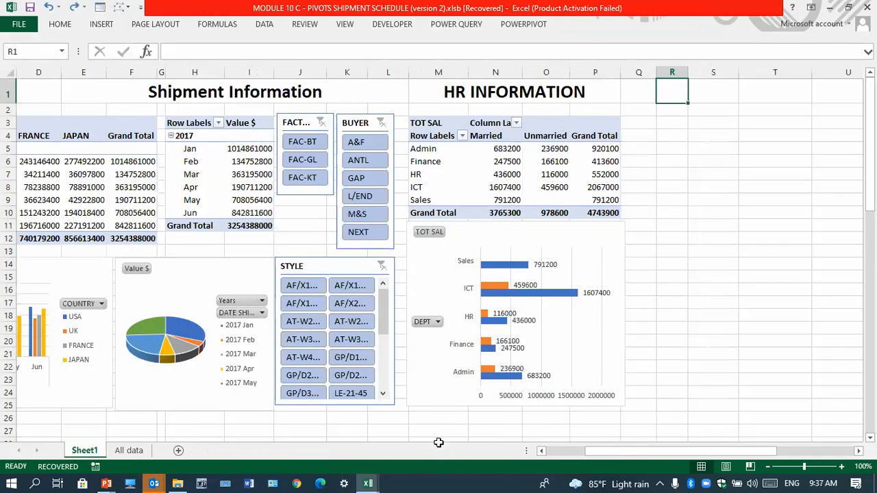
Turn off Autofit column widths on update for the salary PivotTable and deselect the table
{"action": "left_click", "coordinate": [509, 165]}
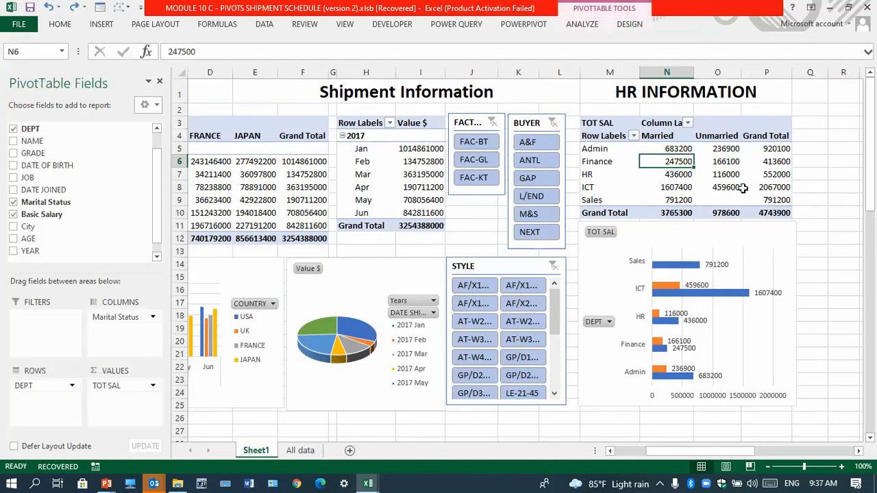
{"action": "right_click", "coordinate": [677, 166]}
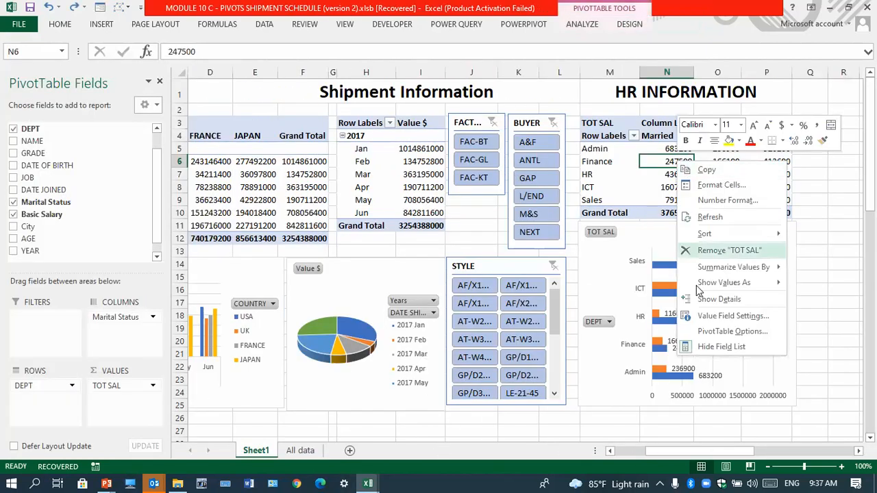
{"action": "left_click", "coordinate": [712, 335]}
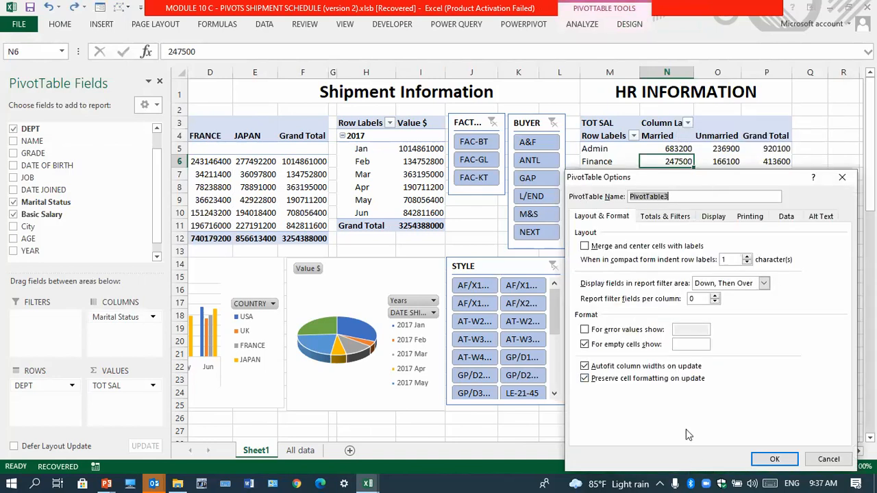
{"action": "left_click", "coordinate": [584, 366]}
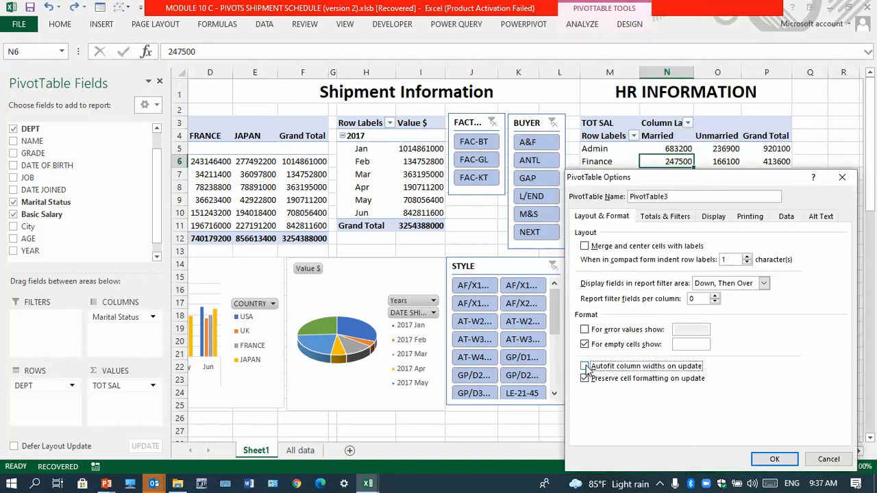
{"action": "left_click", "coordinate": [774, 459]}
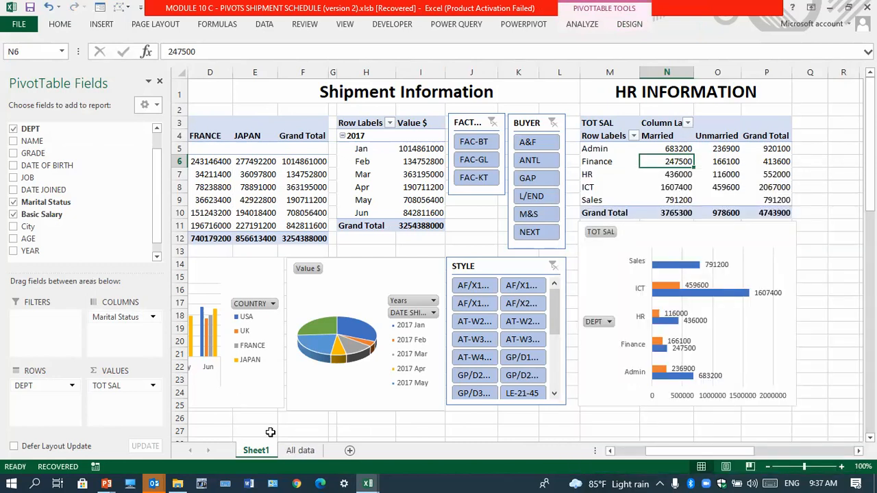
{"action": "left_click", "coordinate": [271, 433]}
{"action": "scroll", "coordinate": [271, 432], "scroll_direction": "right", "scroll_amount": 3}
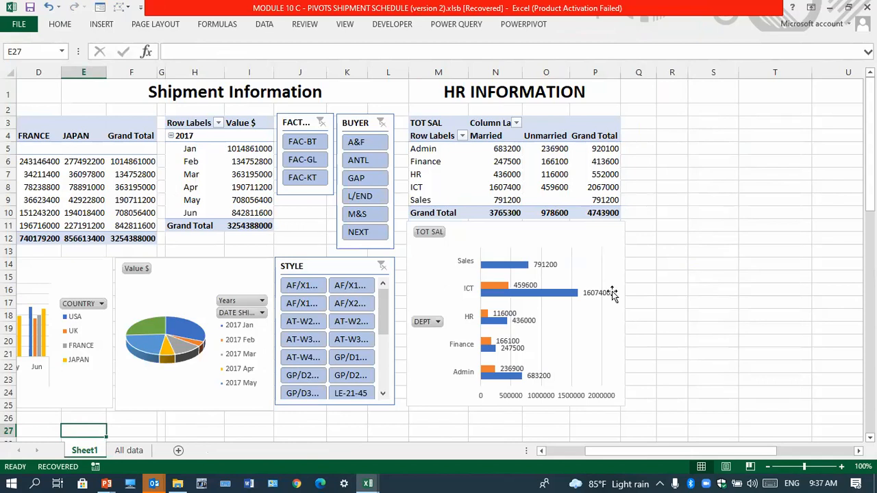
Hide the gridlines on the dashboard sheet and deselect by picking an empty cell beside the HR section
{"action": "left_click", "coordinate": [344, 24]}
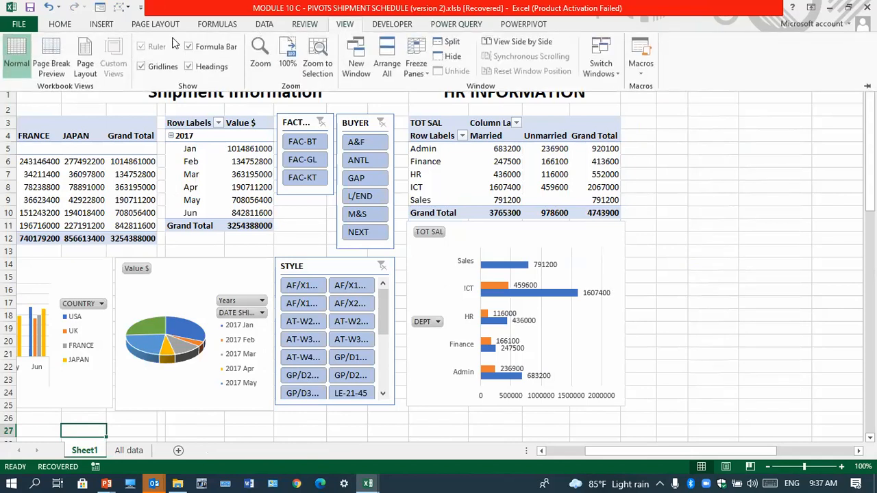
{"action": "left_click", "coordinate": [140, 67]}
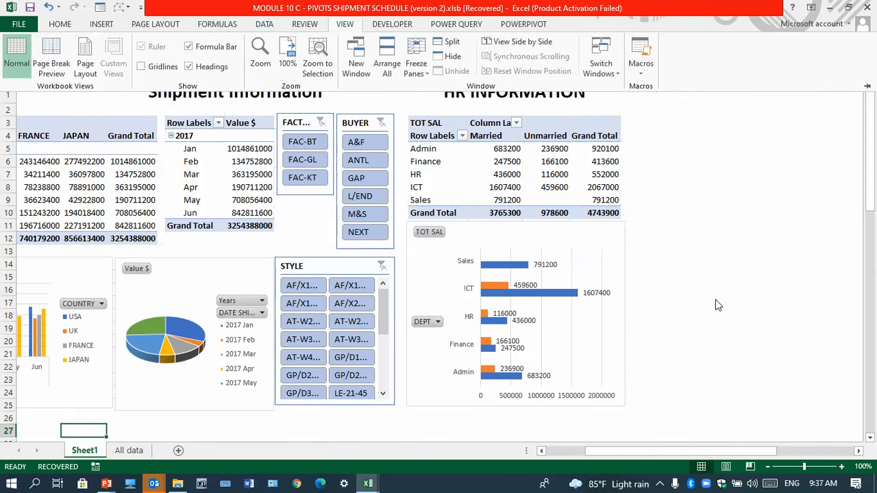
{"action": "left_click", "coordinate": [674, 173]}
Fill the HR INFORMATION block, columns M to P from row 1 to 28, with light green
{"action": "left_click_drag", "start_coordinate": [427, 90], "coordinate": [558, 437]}
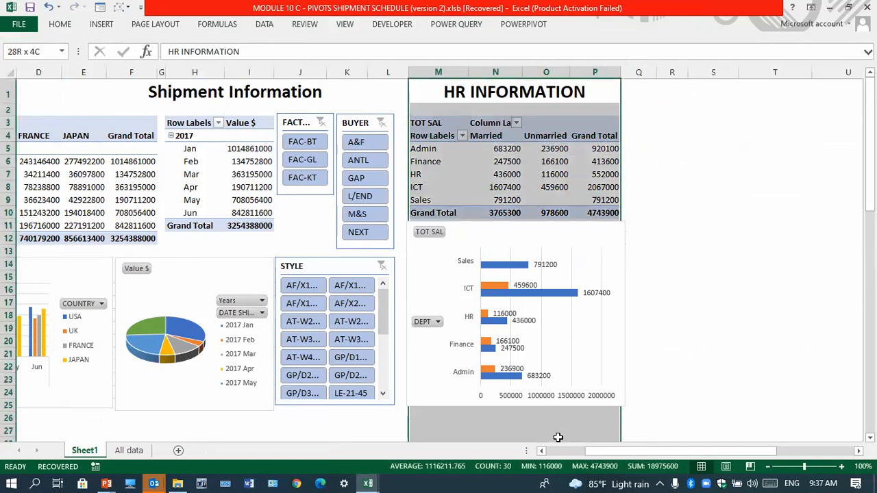
{"action": "left_click", "coordinate": [60, 24]}
{"action": "left_click", "coordinate": [205, 66]}
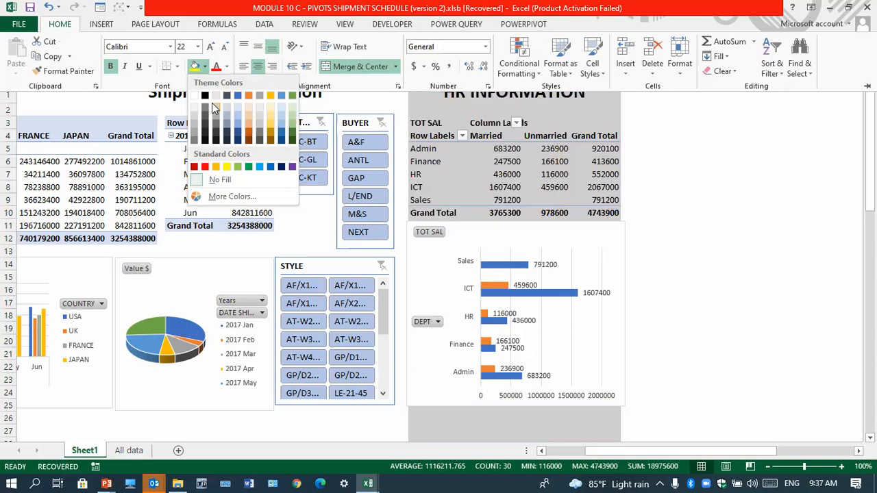
{"action": "left_click", "coordinate": [294, 122]}
{"action": "key", "text": "ctrl+F1"}
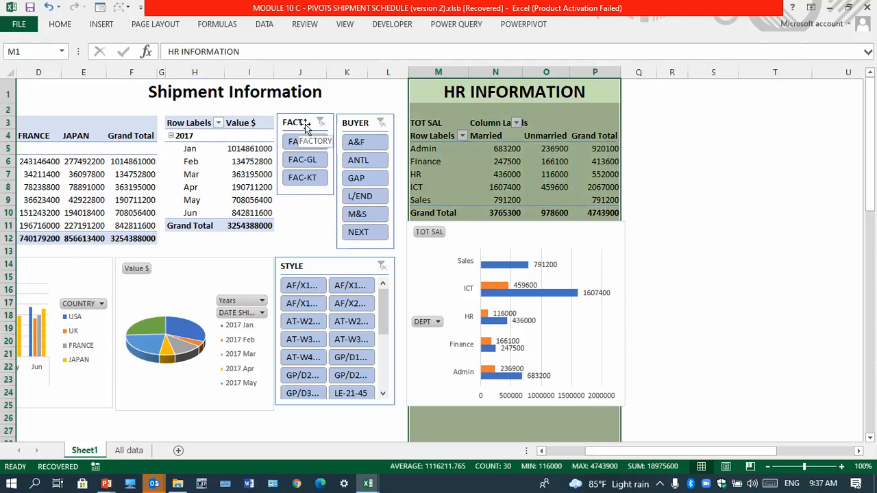
{"action": "left_click", "coordinate": [710, 227]}
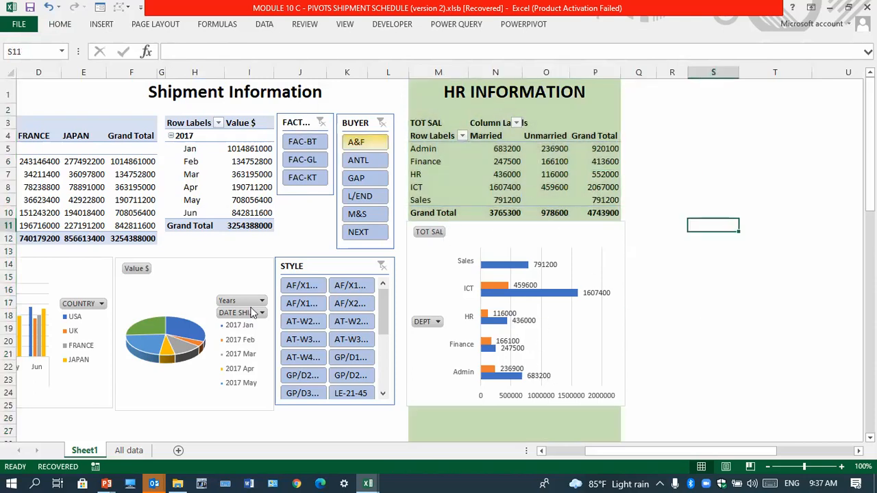
Insert DEPT and GRADE slicers for the HR salary PivotTable
{"action": "left_click", "coordinate": [555, 186]}
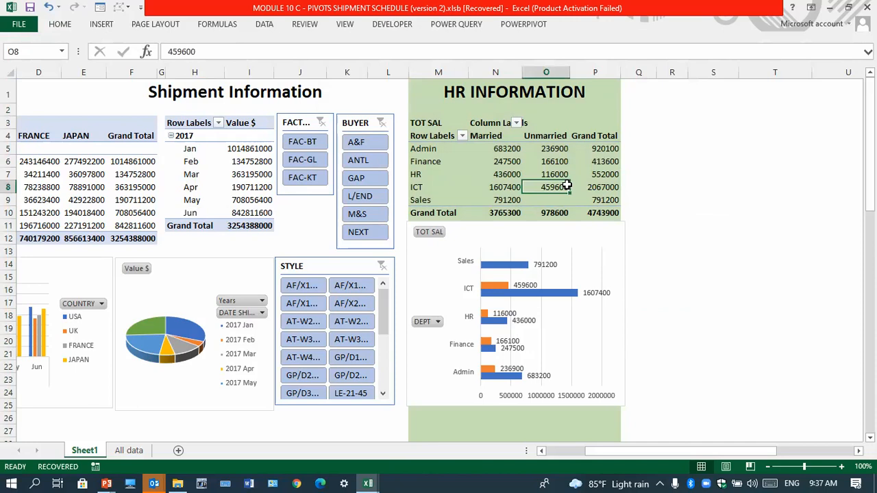
{"action": "left_click", "coordinate": [582, 29]}
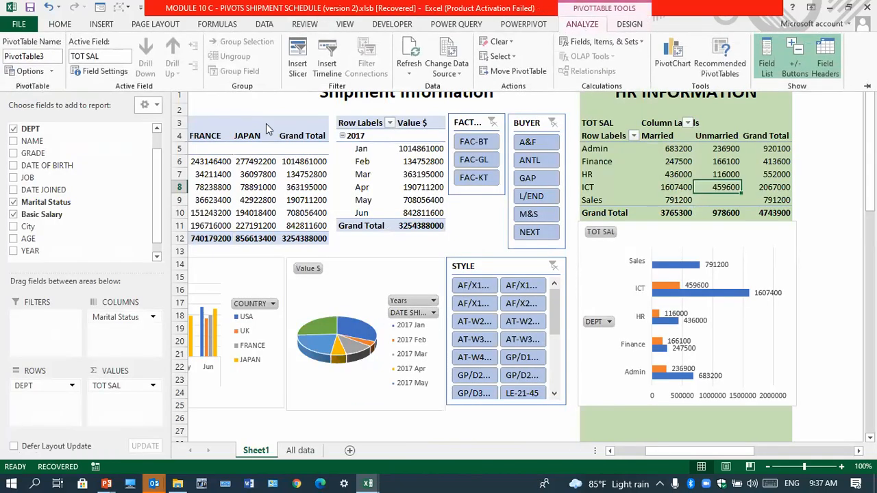
{"action": "left_click", "coordinate": [298, 54]}
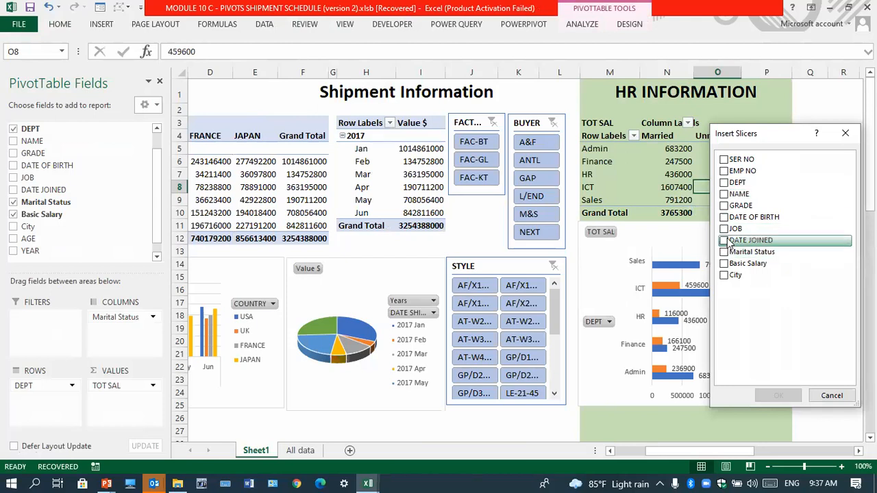
{"action": "left_click", "coordinate": [726, 207]}
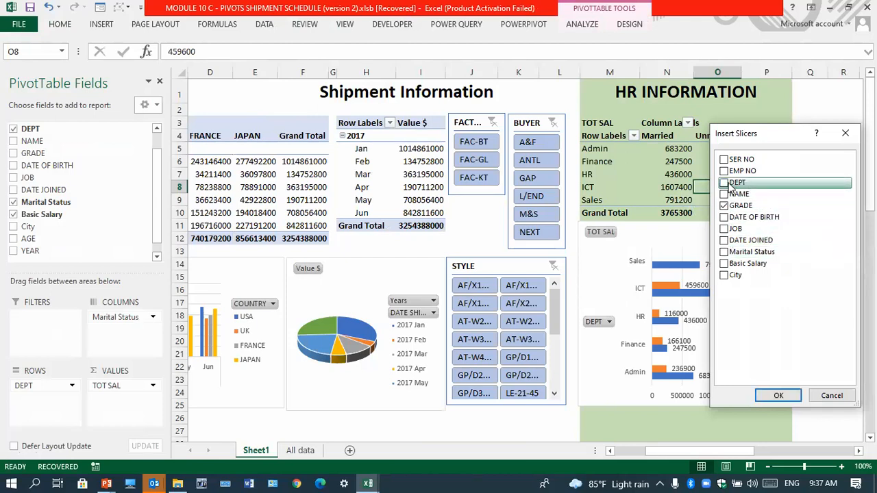
{"action": "left_click", "coordinate": [724, 183]}
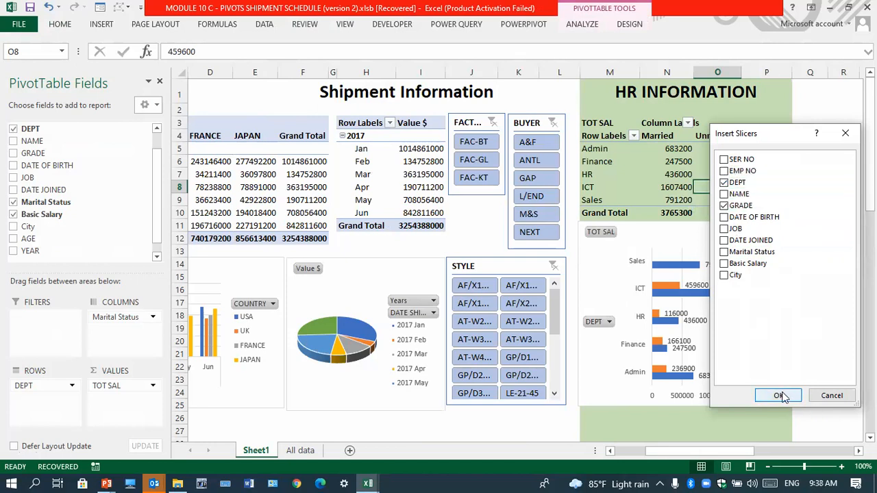
{"action": "left_click", "coordinate": [779, 396]}
Place the DEPT slicer beside the HR table and the GRADE slicer below it, reducing DEPT to about 2.2" by 1.74"
{"action": "left_click_drag", "start_coordinate": [461, 223], "coordinate": [774, 113]}
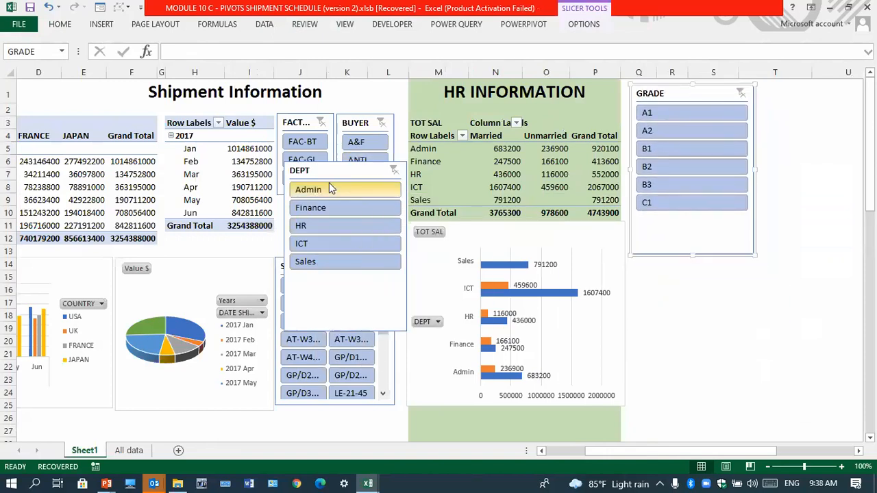
{"action": "left_click_drag", "start_coordinate": [343, 166], "coordinate": [724, 90]}
{"action": "left_click", "coordinate": [659, 93]}
{"action": "left_click_drag", "start_coordinate": [659, 94], "coordinate": [663, 273]}
{"action": "left_click_drag", "start_coordinate": [708, 89], "coordinate": [665, 90]}
{"action": "left_click_drag", "start_coordinate": [744, 243], "coordinate": [733, 217]}
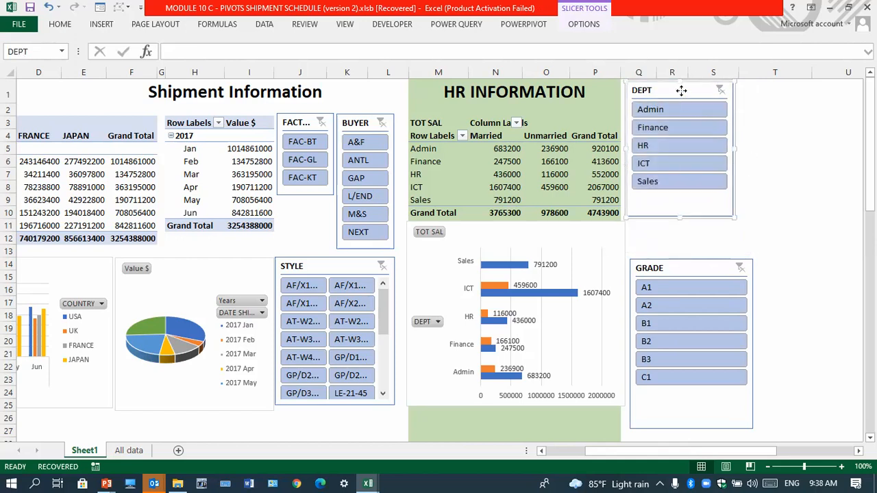
Set the DEPT slicer to 2 columns and shorten it to about 1.34" high
{"action": "left_click", "coordinate": [584, 24]}
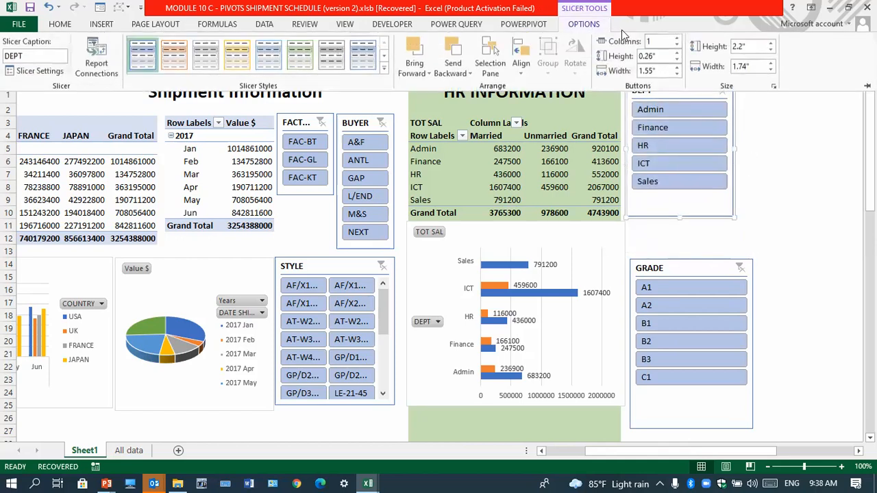
{"action": "left_click", "coordinate": [677, 39]}
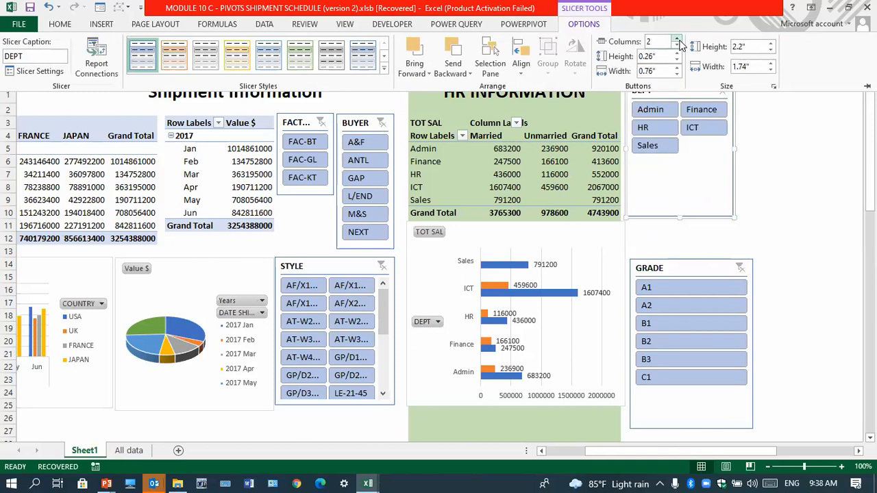
{"action": "left_click", "coordinate": [695, 262]}
{"action": "left_click_drag", "start_coordinate": [681, 188], "coordinate": [680, 162]}
Move the GRADE slicer up directly beneath DEPT, set it to 3 columns and shorten it to about 1.02" high
{"action": "left_click_drag", "start_coordinate": [685, 269], "coordinate": [684, 179]}
{"action": "left_click", "coordinate": [584, 24]}
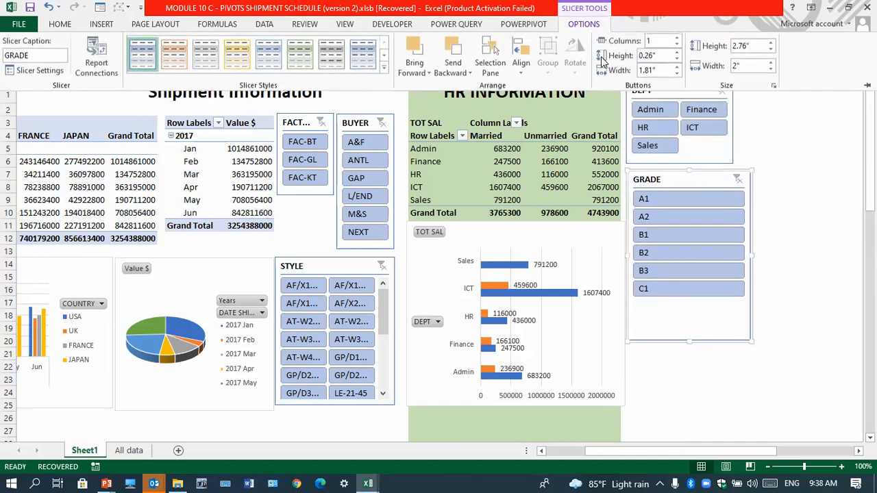
{"action": "left_click", "coordinate": [677, 39]}
{"action": "left_click", "coordinate": [677, 38]}
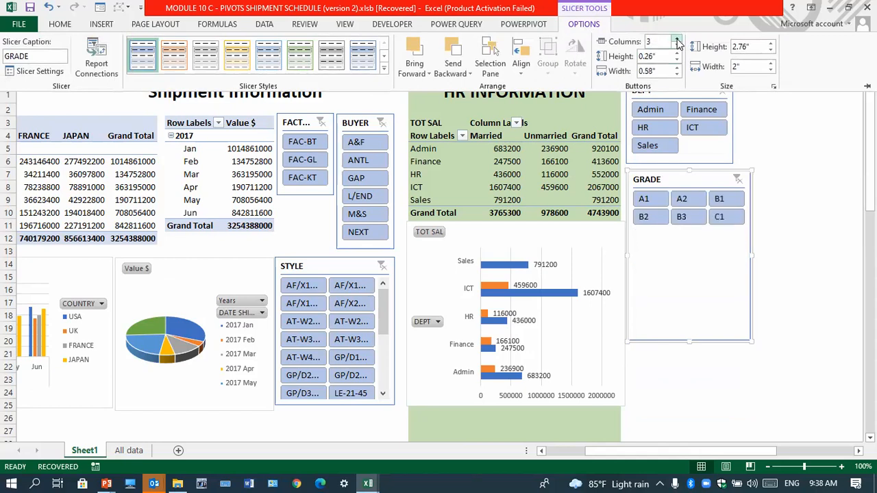
{"action": "left_click", "coordinate": [687, 342]}
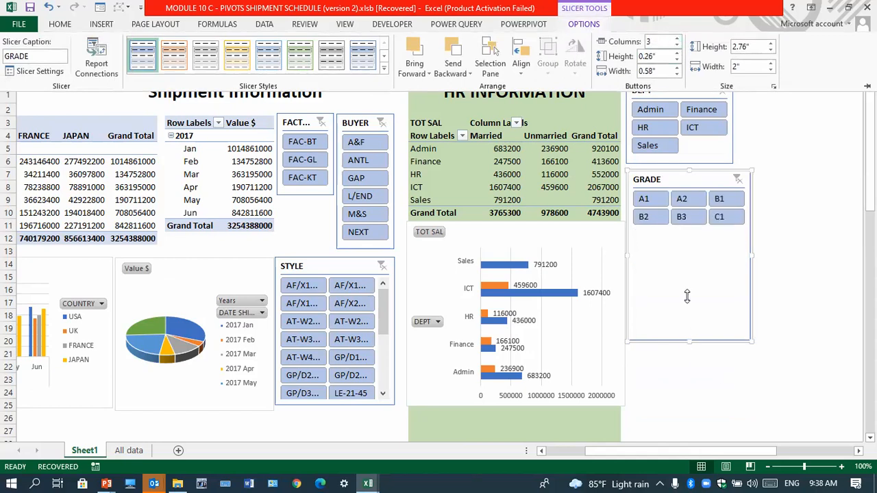
{"action": "left_click_drag", "start_coordinate": [691, 338], "coordinate": [691, 235]}
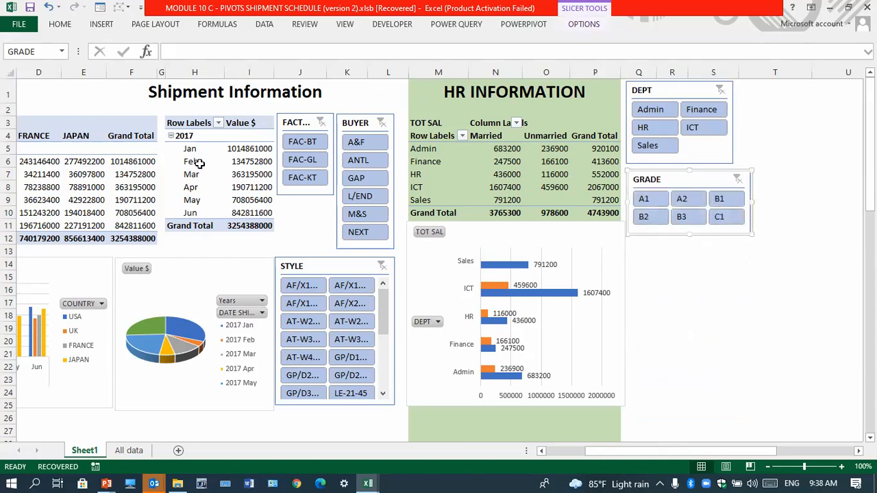
Apply the light green slicer style to both the DEPT and GRADE slicers
{"action": "left_click", "coordinate": [671, 90]}
{"action": "left_click", "coordinate": [583, 24]}
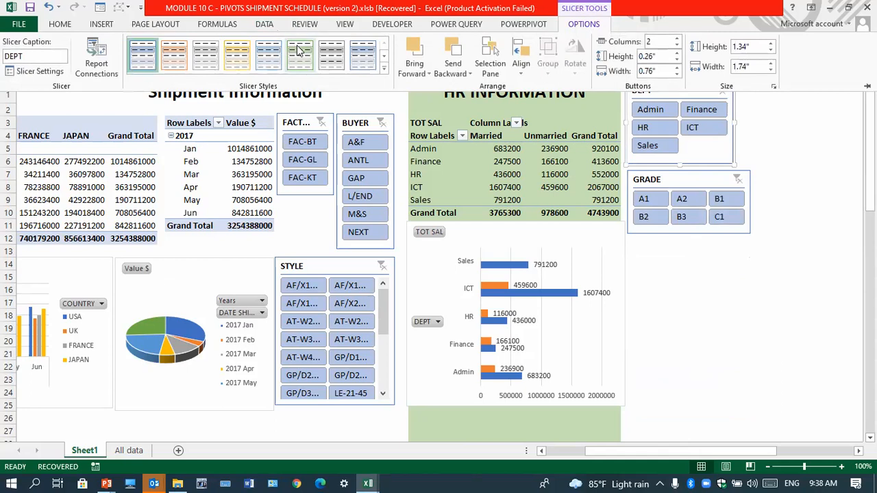
{"action": "left_click", "coordinate": [702, 182]}
{"action": "left_click", "coordinate": [702, 183]}
{"action": "left_click", "coordinate": [583, 24]}
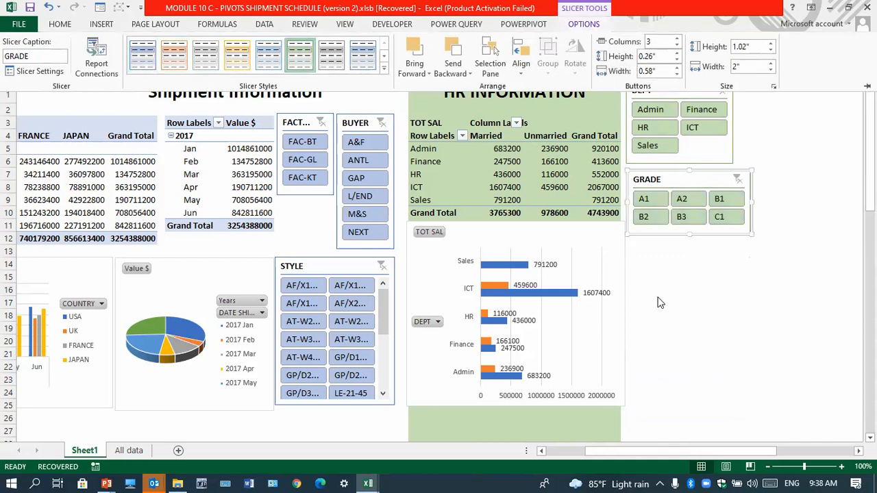
{"action": "left_click", "coordinate": [768, 305]}
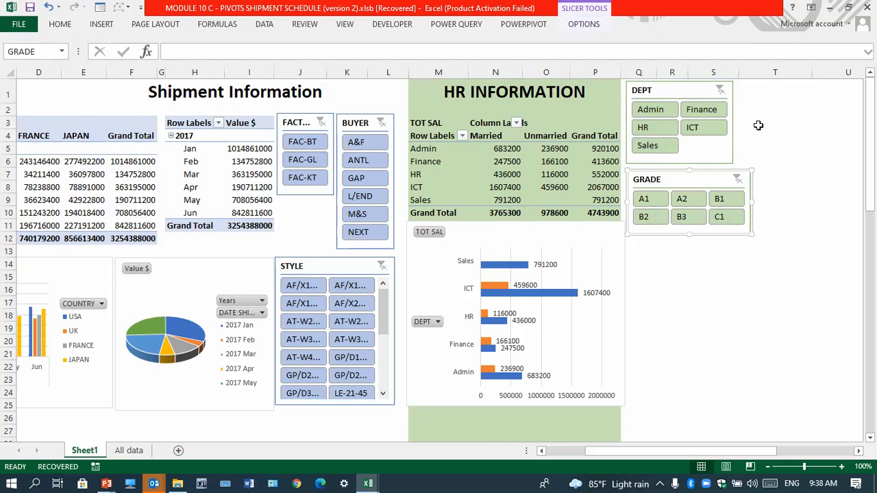
Try filtering the HR table and chart by HR and by ICT with the DEPT slicer, and clear the filter
{"action": "left_click", "coordinate": [663, 132]}
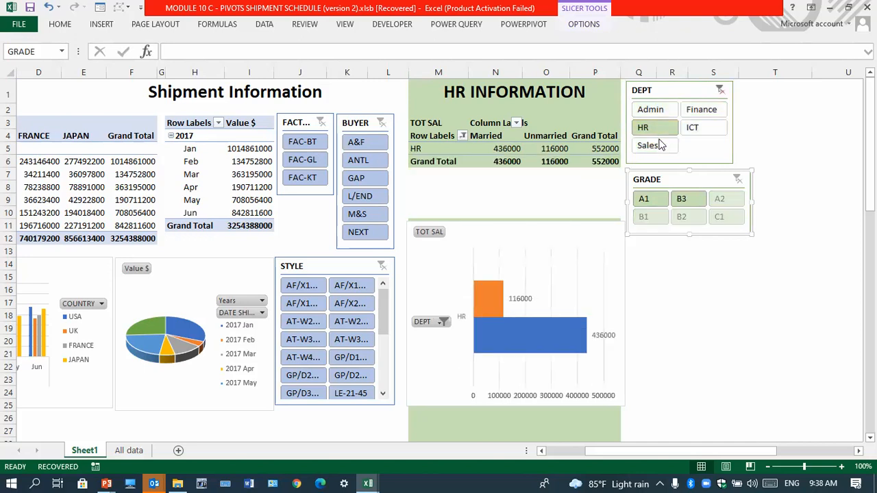
{"action": "left_click", "coordinate": [651, 144]}
{"action": "left_click", "coordinate": [689, 131]}
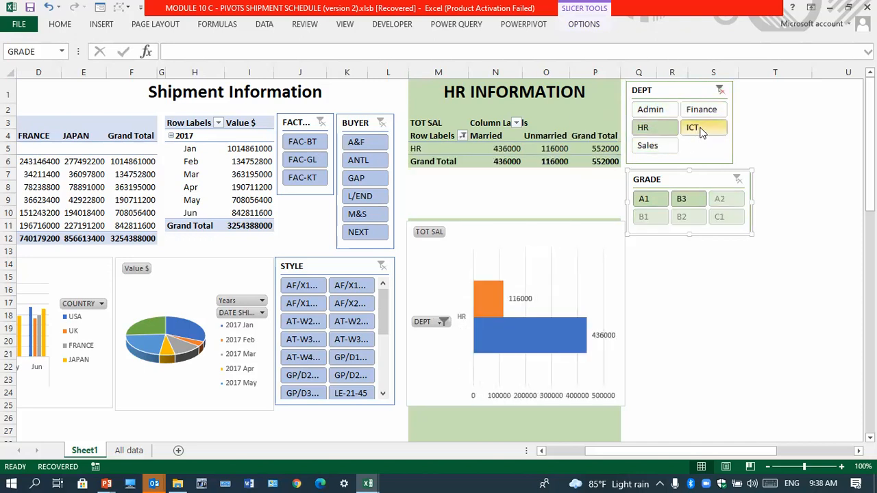
{"action": "left_click", "coordinate": [720, 90]}
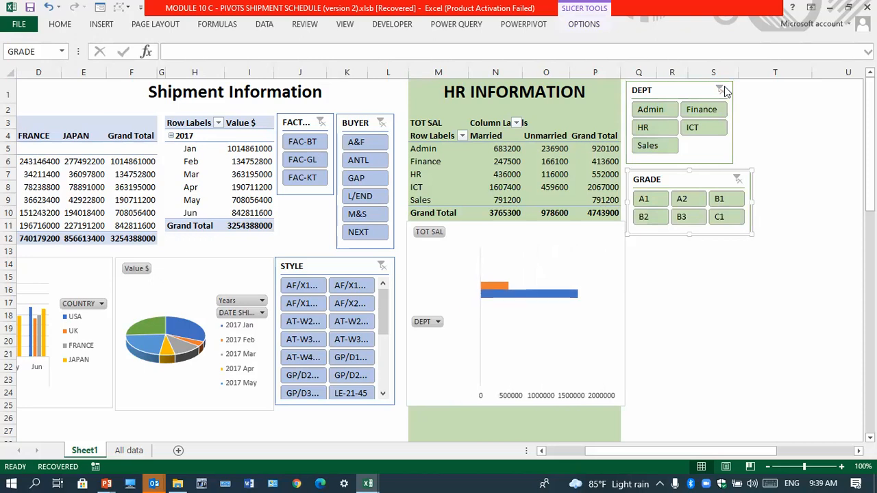
Filter the shipment data by FAC-BT, by FAC-GL and by buyer ANTL, and clear the factory filter
{"action": "left_click", "coordinate": [313, 145]}
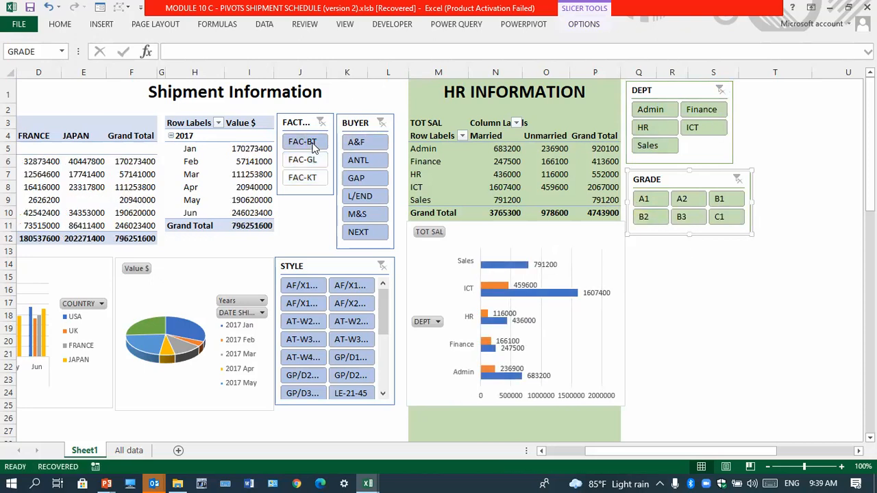
{"action": "left_click", "coordinate": [310, 160]}
{"action": "left_click", "coordinate": [361, 164]}
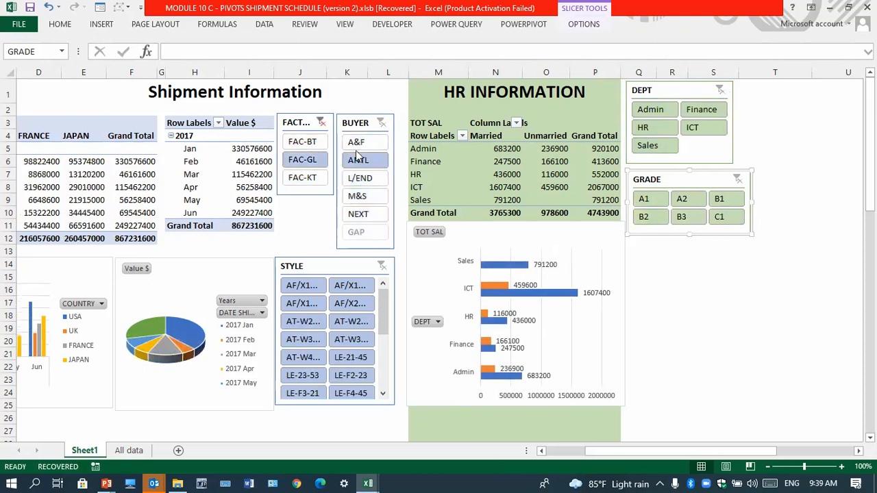
{"action": "left_click", "coordinate": [320, 122]}
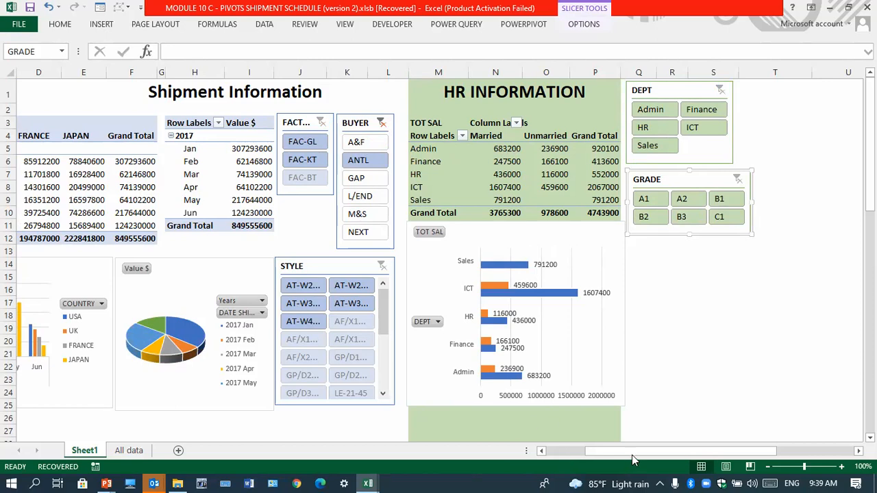
Drill down into the March JAPAN shipment value on a new sheet, check the All data sheet, and return to Sheet1
{"action": "scroll", "coordinate": [535, 422], "scroll_direction": "left", "scroll_amount": 3}
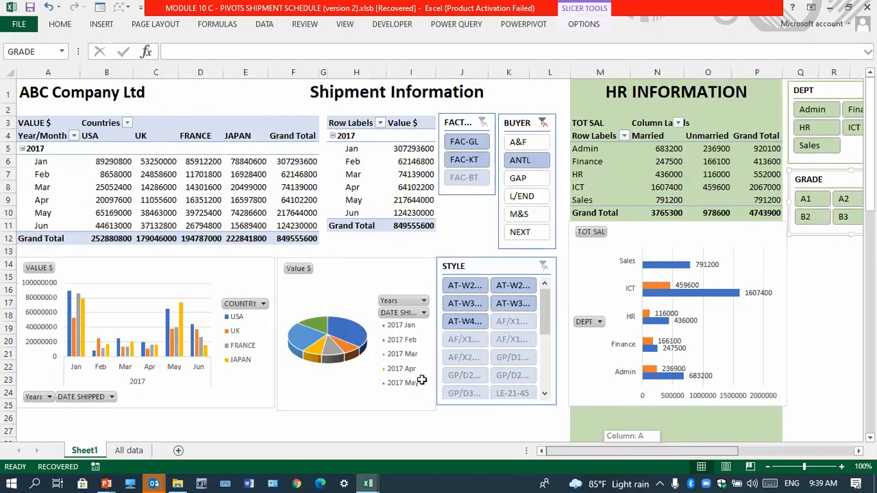
{"action": "double_click", "coordinate": [252, 187]}
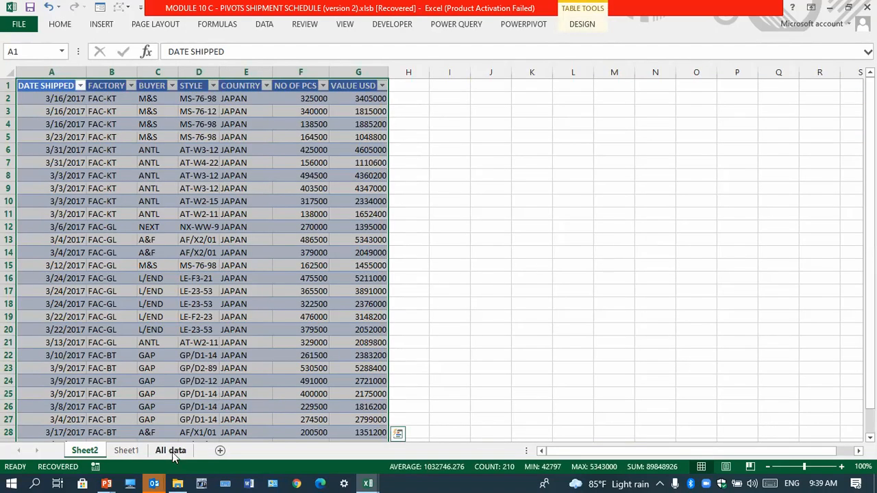
{"action": "left_click", "coordinate": [171, 454]}
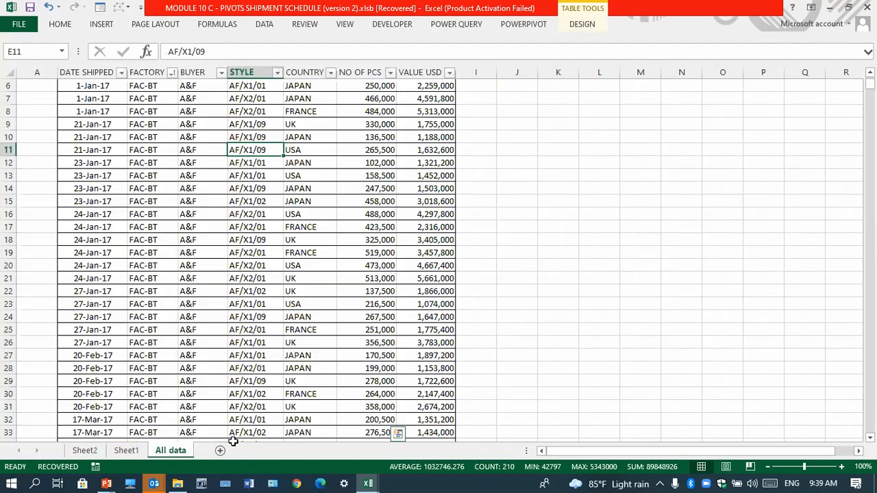
{"action": "left_click", "coordinate": [127, 451]}
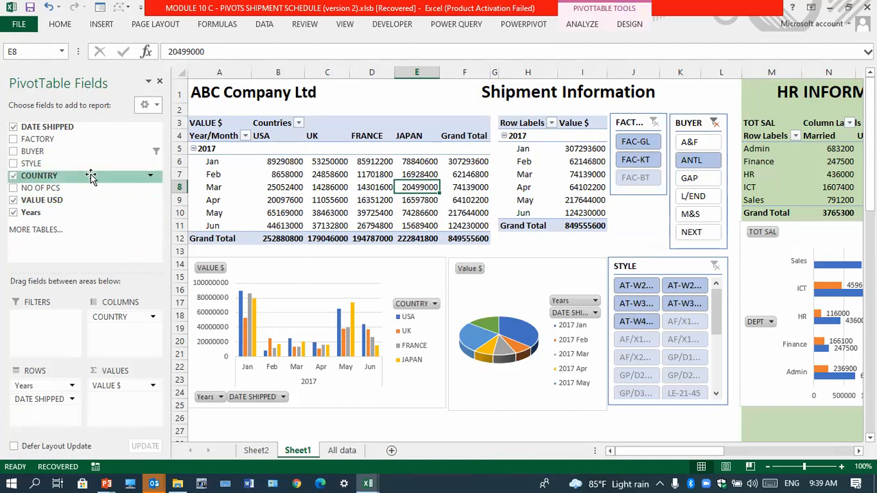
Hide the PivotTable field list and select the February FRANCE value in the shipment table
{"action": "left_click", "coordinate": [587, 24]}
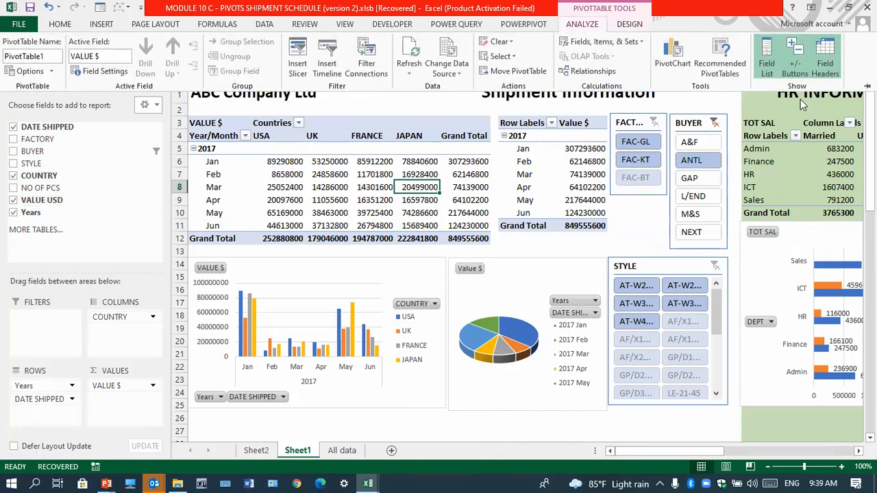
{"action": "left_click", "coordinate": [767, 55]}
{"action": "left_click", "coordinate": [846, 312]}
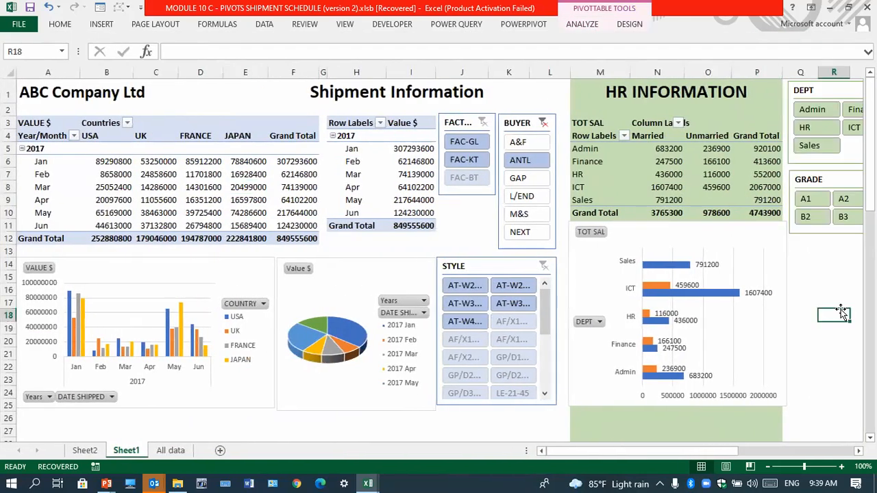
{"action": "left_click", "coordinate": [180, 172]}
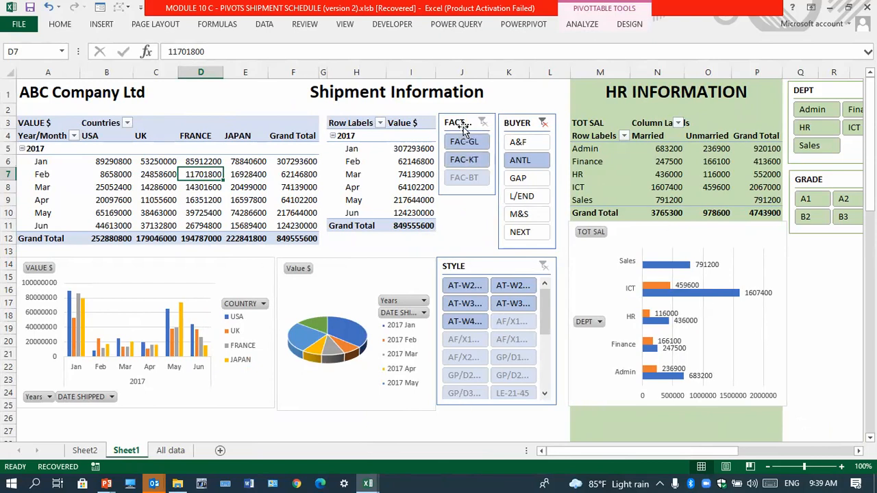
Select the factory, BUYER, STYLE, DEPT and GRADE slicers together
{"action": "left_click", "coordinate": [198, 188]}
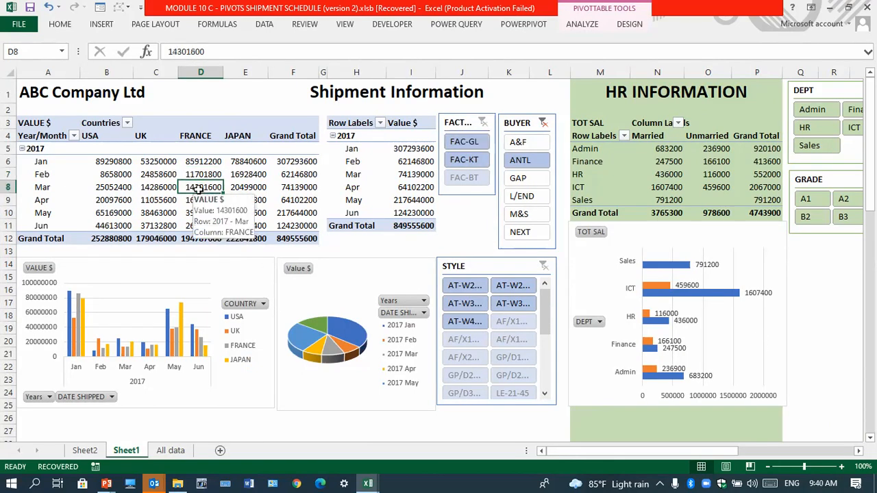
{"action": "left_click", "coordinate": [463, 127]}
{"action": "left_click", "coordinate": [521, 129], "text": "ctrl"}
{"action": "left_click", "coordinate": [493, 265], "text": "ctrl"}
{"action": "left_click", "coordinate": [836, 92], "text": "ctrl"}
{"action": "left_click", "coordinate": [826, 187], "text": "ctrl"}
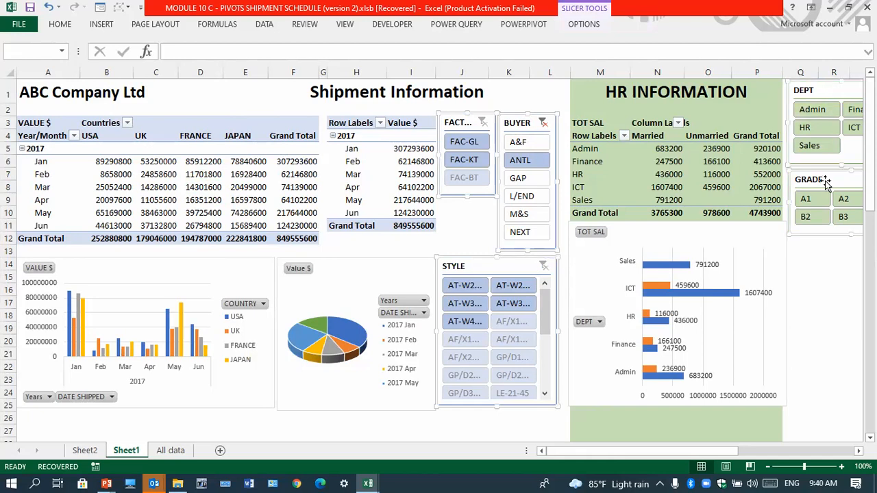
{"action": "right_click", "coordinate": [470, 129]}
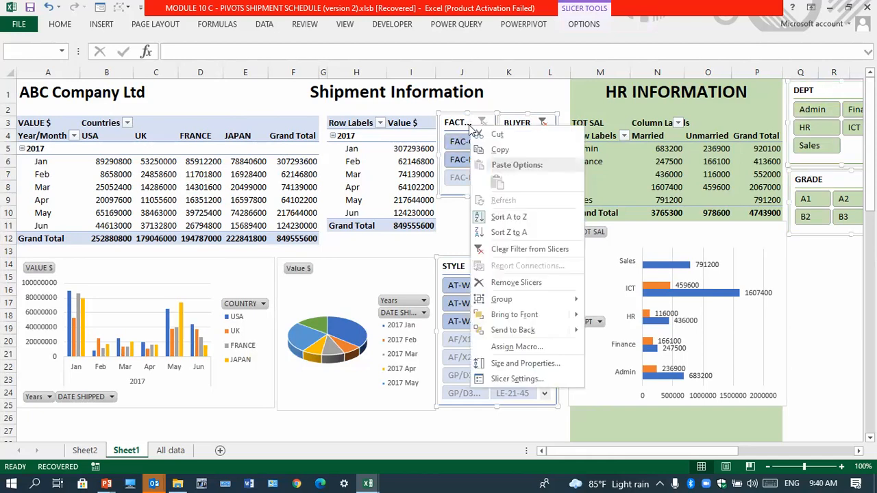
{"action": "left_click", "coordinate": [519, 381]}
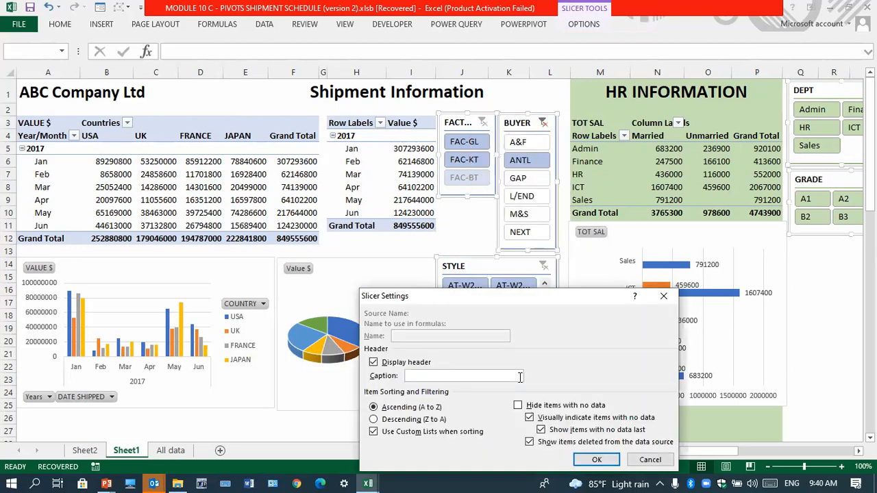
{"action": "left_click", "coordinate": [665, 297]}
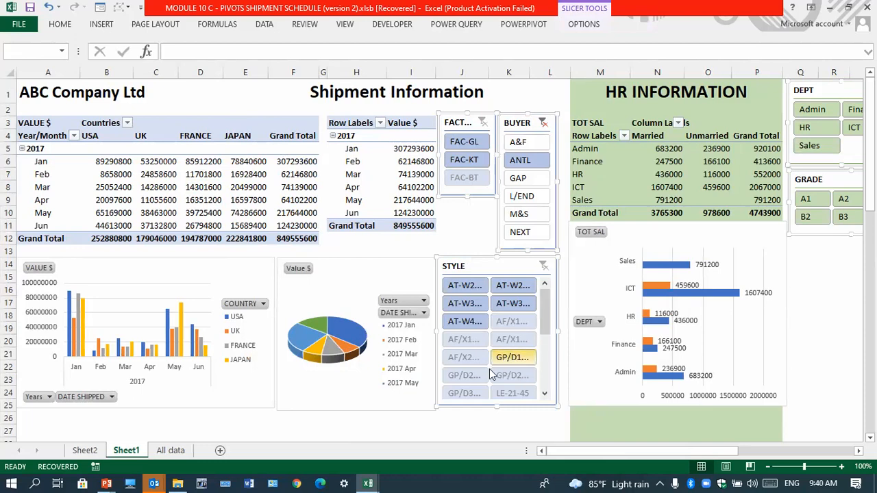
Open the size and properties settings for the five selected slicers
{"action": "right_click", "coordinate": [471, 268]}
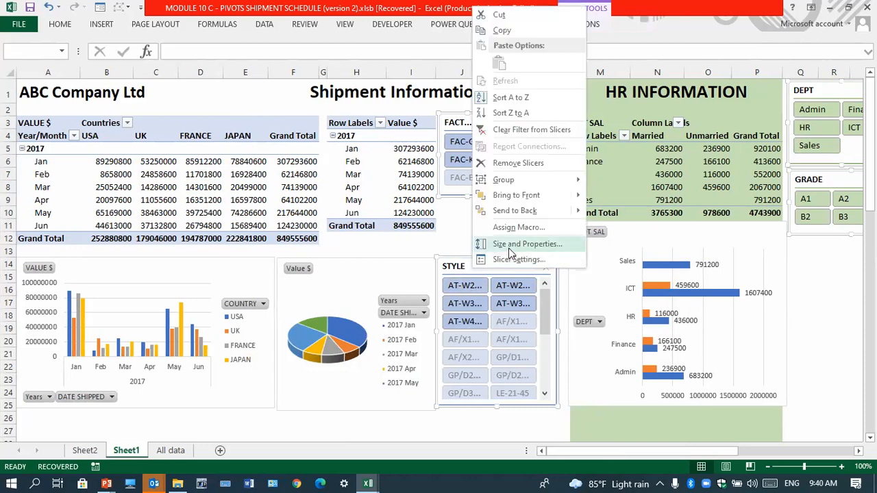
{"action": "left_click", "coordinate": [509, 252]}
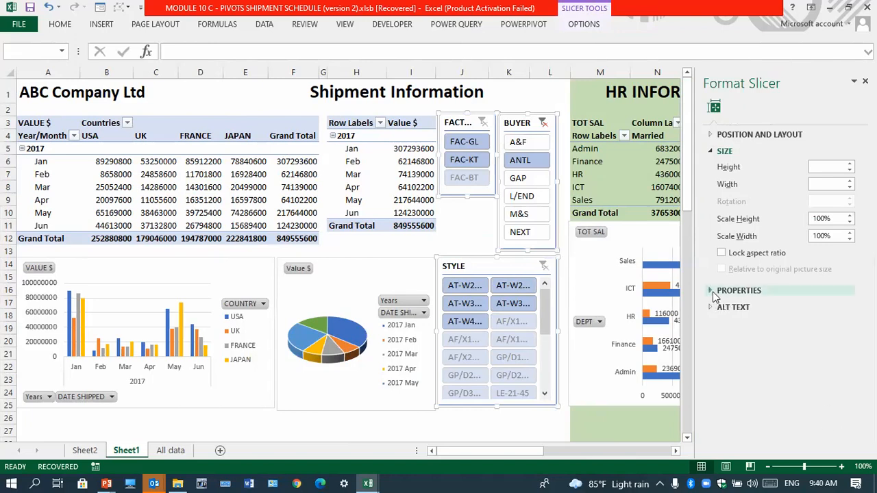
Turn off the Locked property for the selected slicers
{"action": "left_click", "coordinate": [711, 293]}
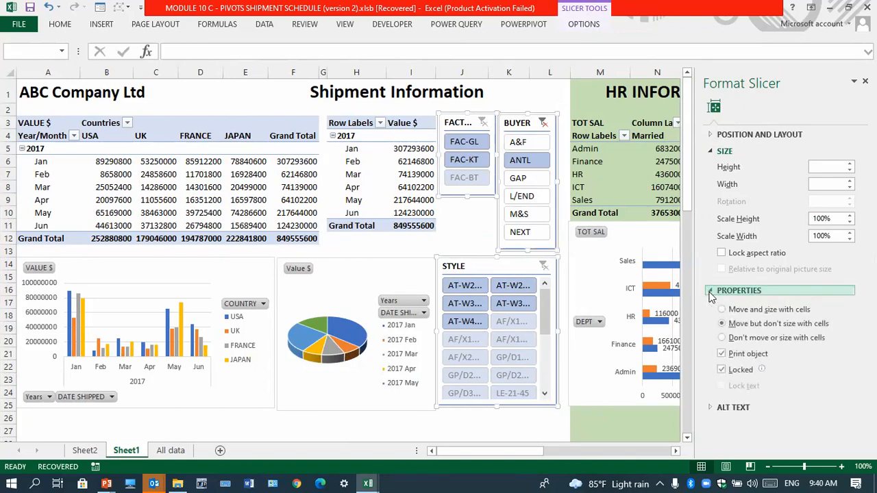
{"action": "left_click", "coordinate": [724, 372]}
{"action": "left_click", "coordinate": [864, 81]}
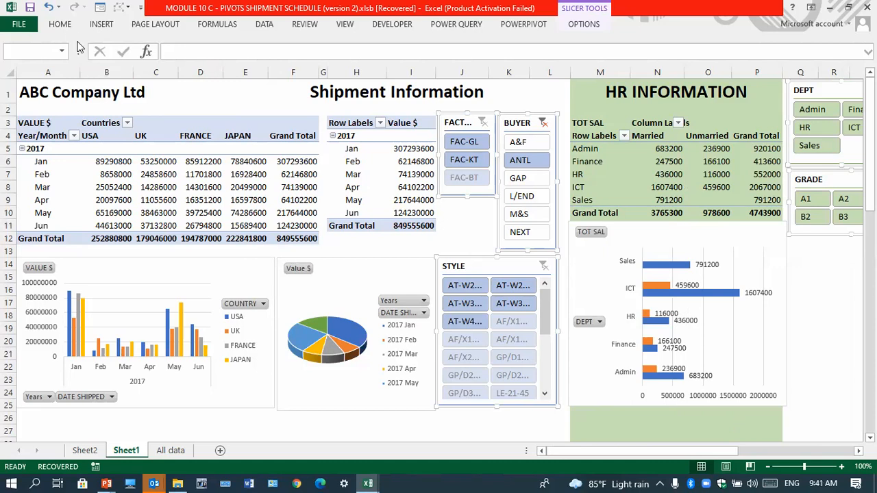
Protect the sheet without a password, disallowing selection of locked cells and allowing Use PivotTable & PivotChart
{"action": "left_click", "coordinate": [298, 25]}
{"action": "left_click", "coordinate": [385, 55]}
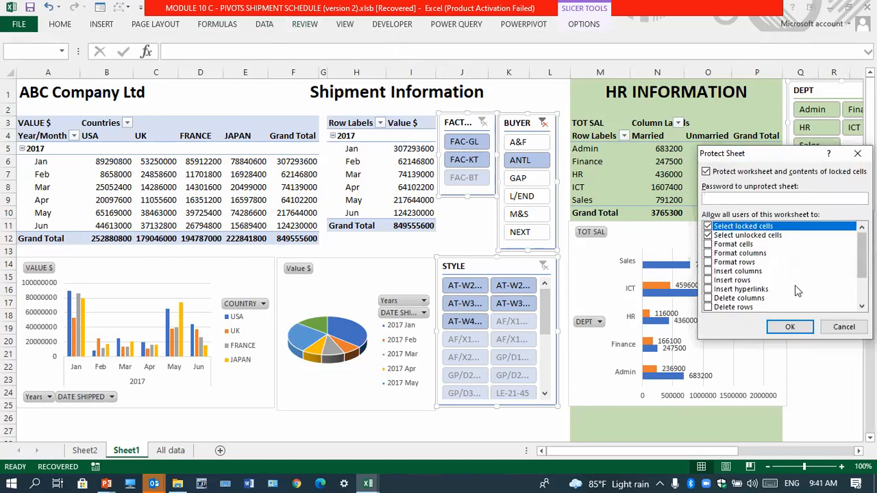
{"action": "left_click", "coordinate": [707, 227]}
{"action": "left_click_drag", "start_coordinate": [862, 255], "coordinate": [862, 279]}
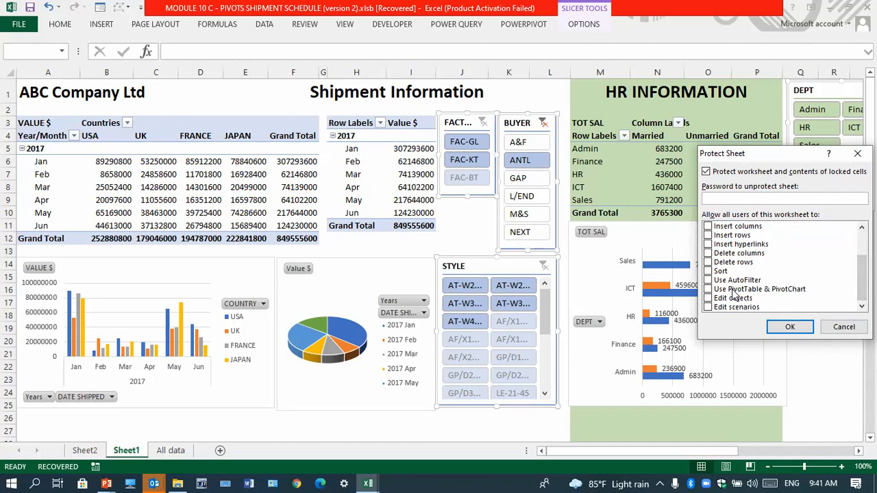
{"action": "left_click", "coordinate": [708, 290]}
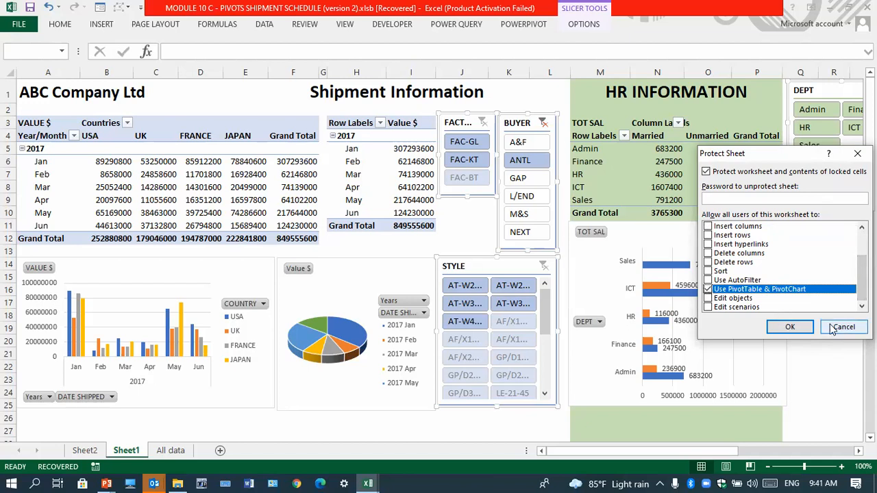
{"action": "left_click", "coordinate": [789, 323]}
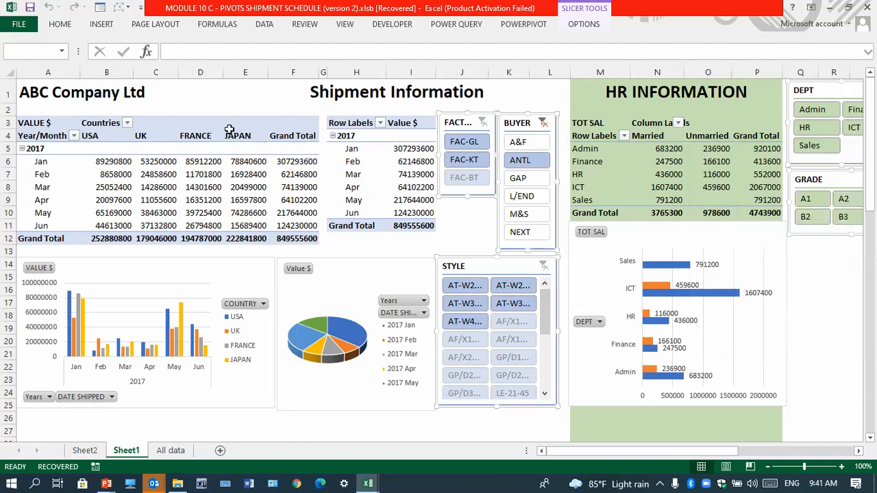
Filter the shipment data to factory FAC-KT with no buyer filter, and the HR data to department HR
{"action": "left_click", "coordinate": [465, 143], "text": "ctrl"}
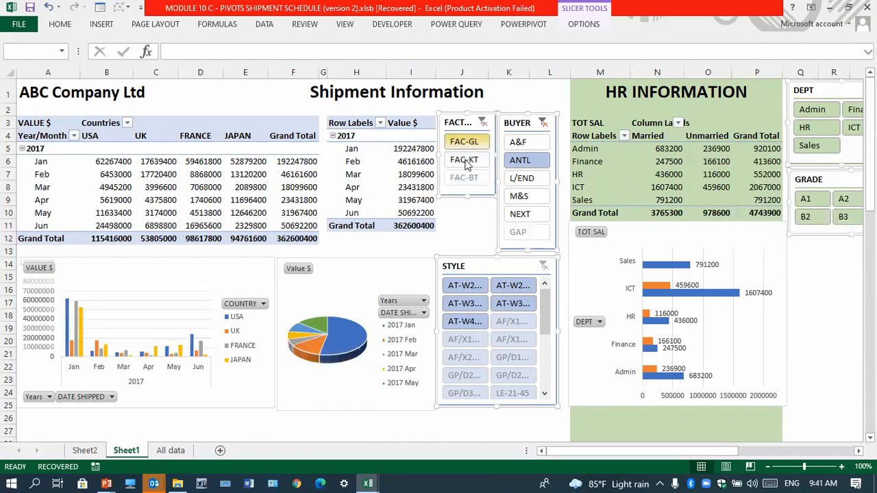
{"action": "left_click", "coordinate": [522, 162]}
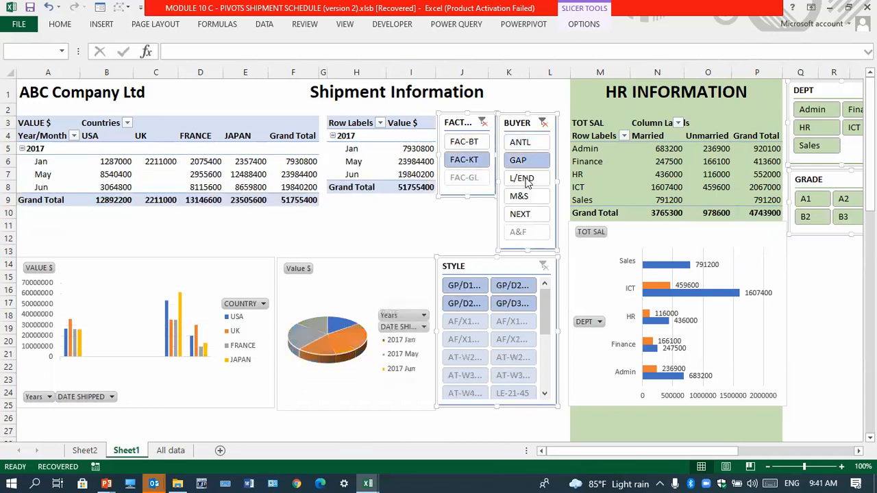
{"action": "left_click", "coordinate": [542, 123]}
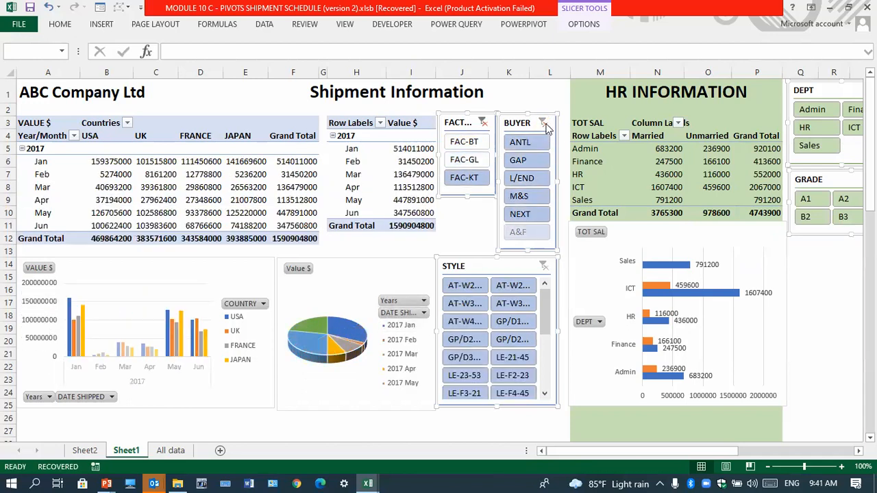
{"action": "left_click", "coordinate": [810, 129]}
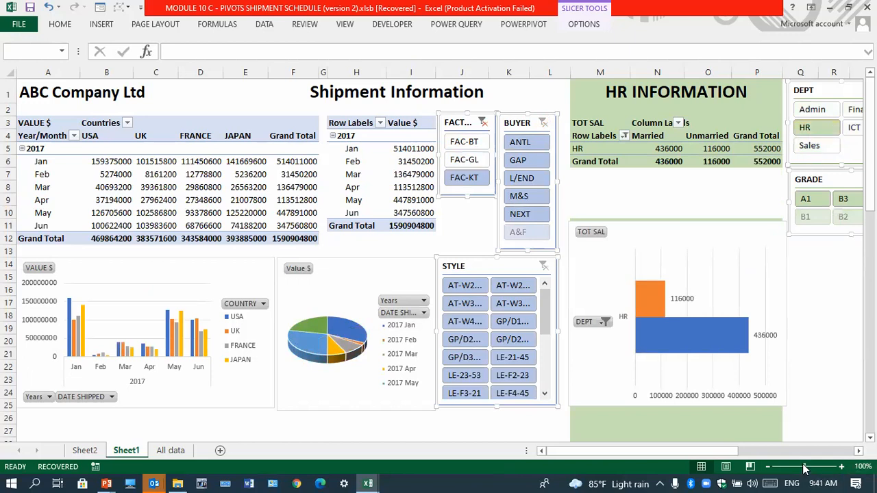
Set the zoom of Sheet1 to 95%
{"action": "left_click_drag", "start_coordinate": [805, 467], "coordinate": [807, 468]}
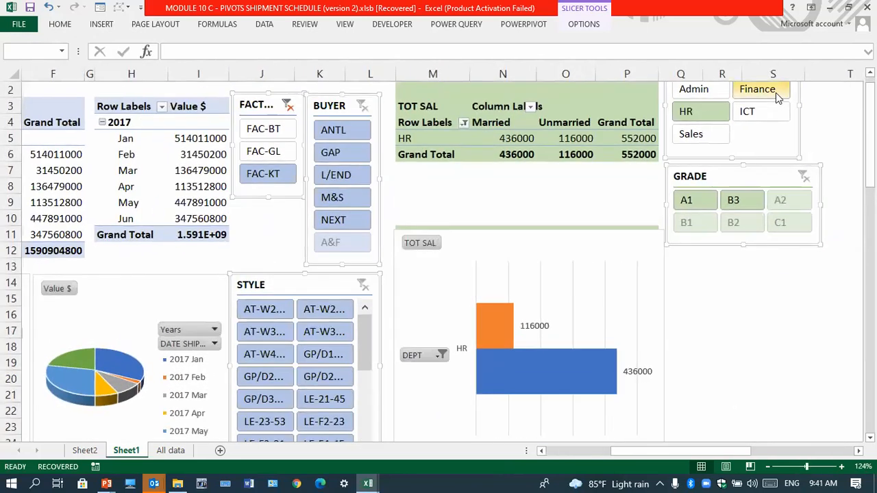
{"action": "left_click_drag", "start_coordinate": [737, 451], "coordinate": [663, 451]}
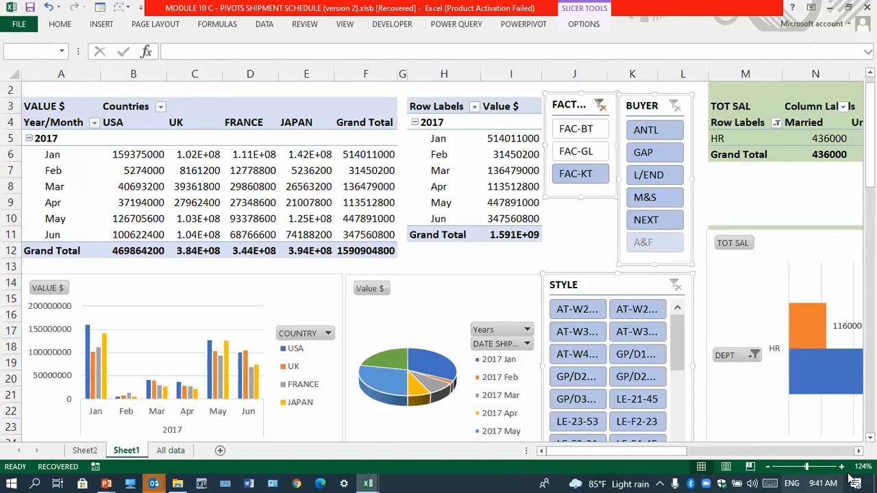
{"action": "left_click", "coordinate": [862, 467]}
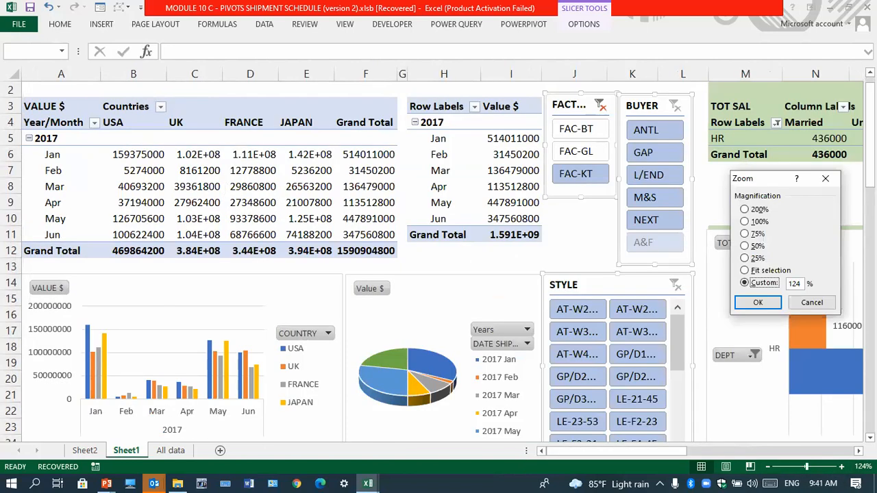
{"action": "double_click", "coordinate": [800, 283]}
{"action": "type", "text": "95"}
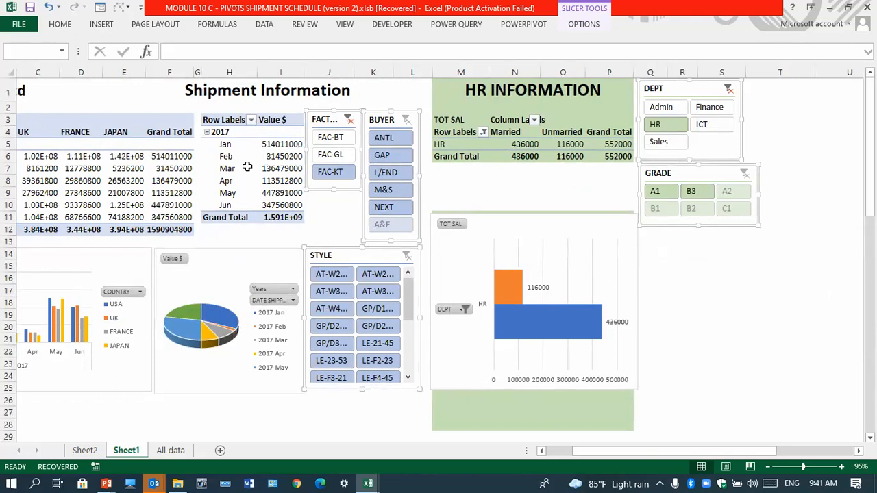
Extract the source records behind the March FRANCE shipment value into new sheets twice, returning to Sheet1 each time
{"action": "key", "text": "Escape"}
{"action": "double_click", "coordinate": [86, 182]}
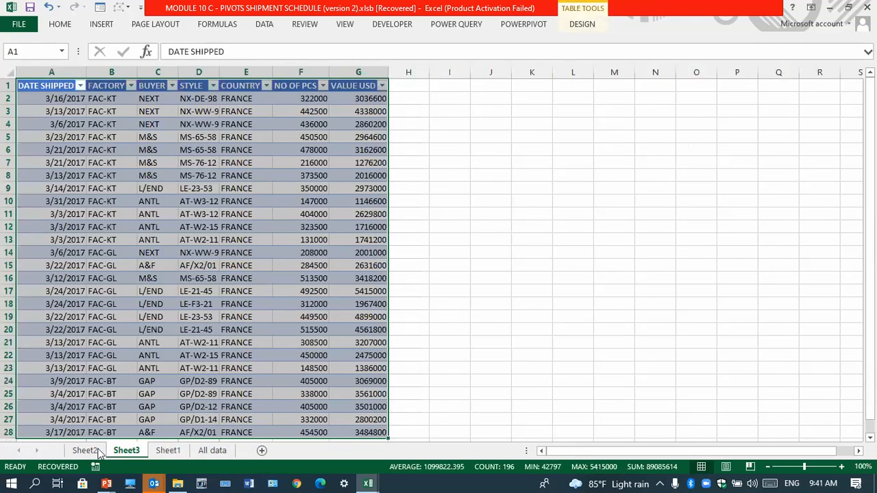
{"action": "left_click", "coordinate": [168, 450]}
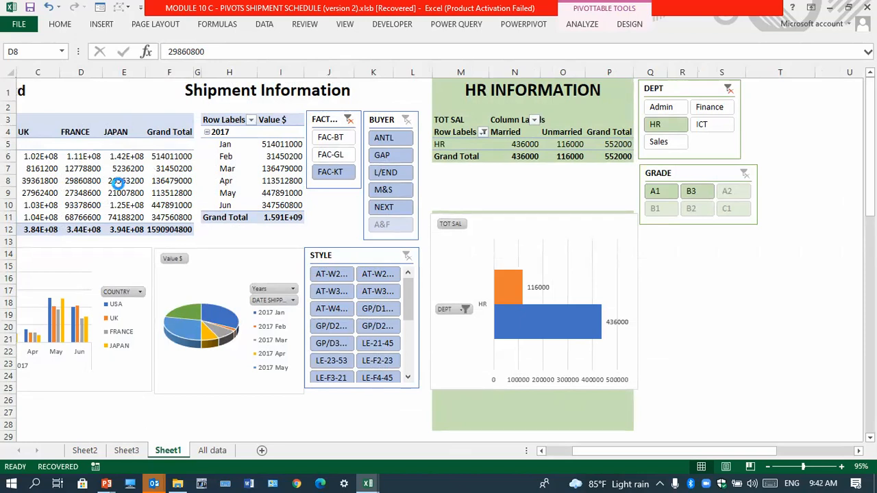
{"action": "double_click", "coordinate": [144, 186]}
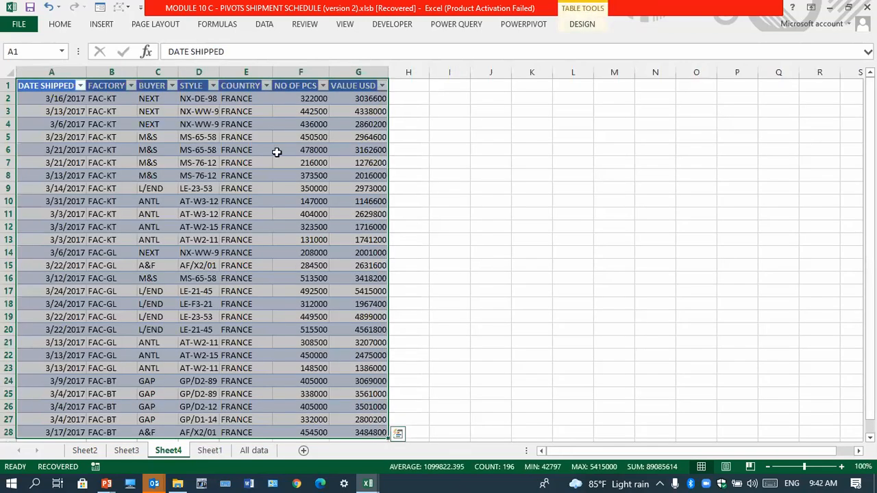
{"action": "left_click", "coordinate": [206, 451]}
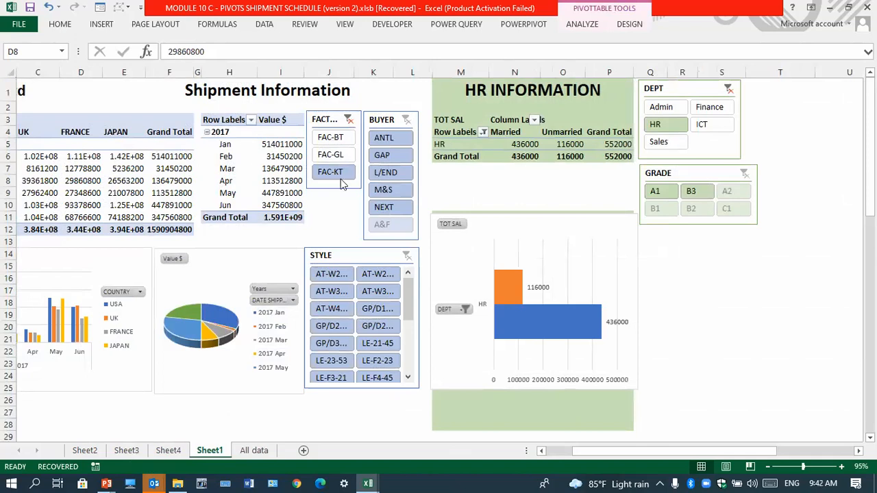
Filter the shipment data to factory FAC-BT with no buyer or style filter, and clear the DEPT filter
{"action": "left_click", "coordinate": [332, 157]}
{"action": "left_click", "coordinate": [330, 137]}
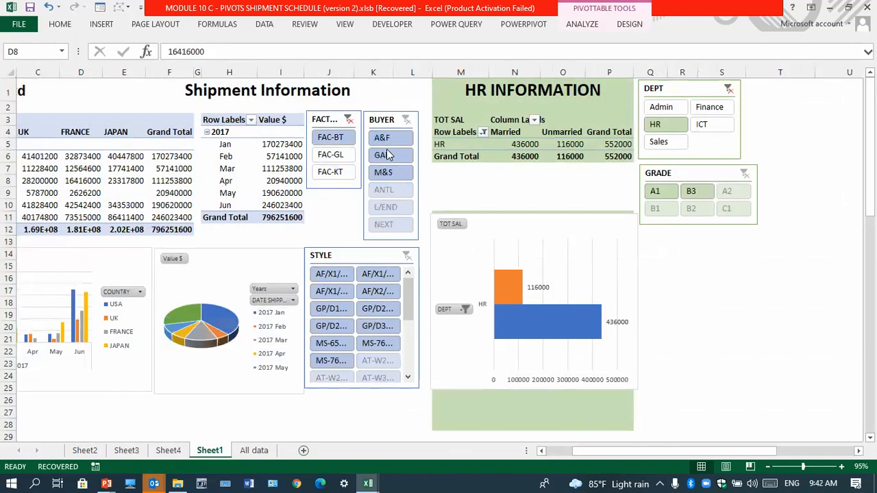
{"action": "left_click", "coordinate": [384, 175]}
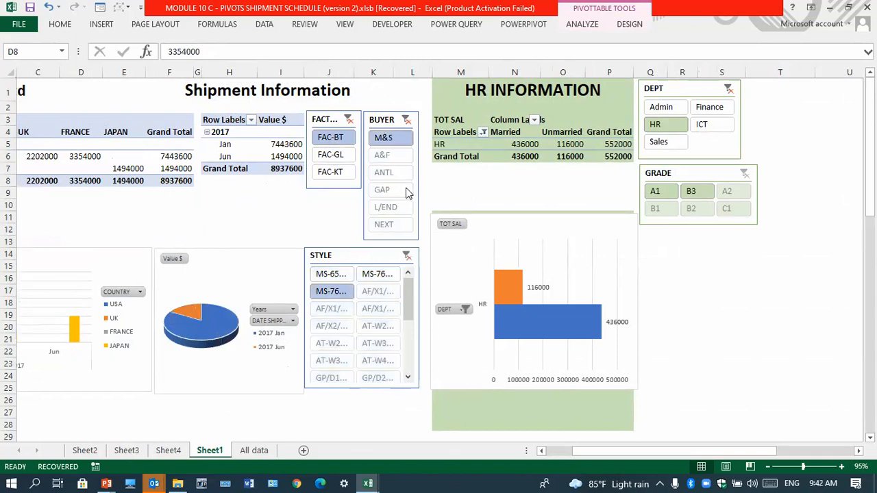
{"action": "left_click", "coordinate": [406, 256]}
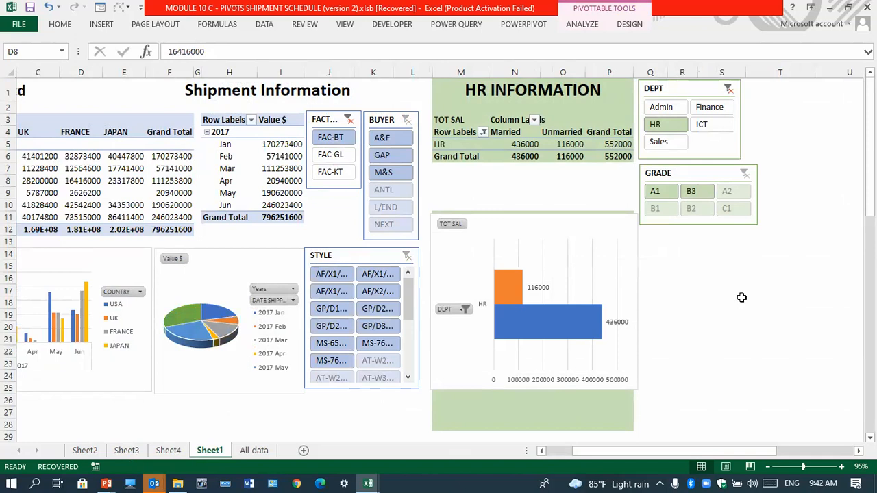
{"action": "left_click", "coordinate": [728, 90]}
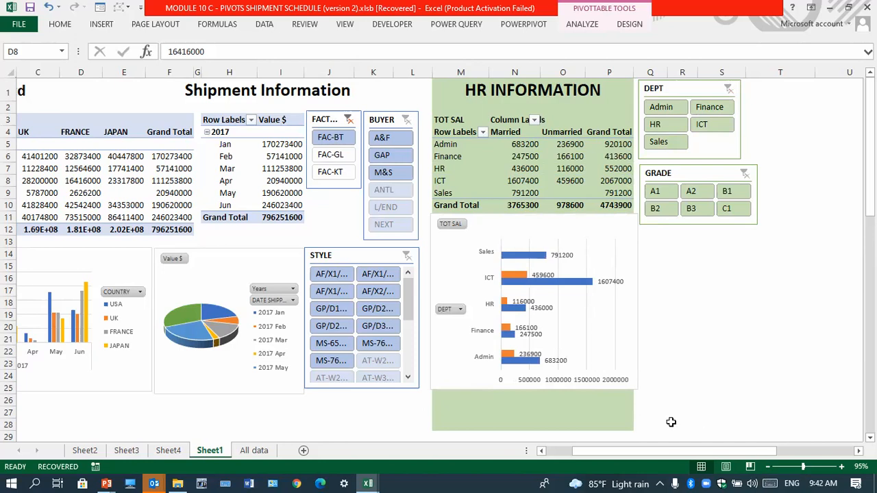
{"action": "left_click_drag", "start_coordinate": [579, 451], "coordinate": [504, 471]}
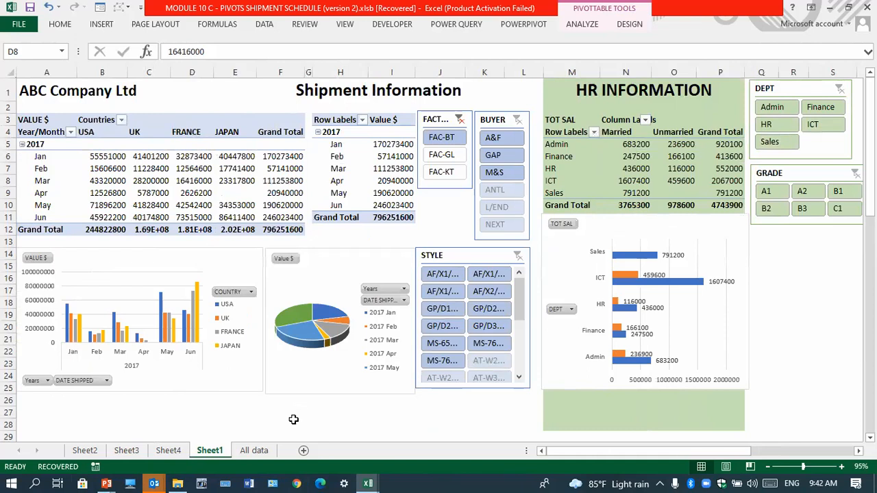
Open the All data sheet and review the daily shipment details from their header row
{"action": "left_click", "coordinate": [264, 452]}
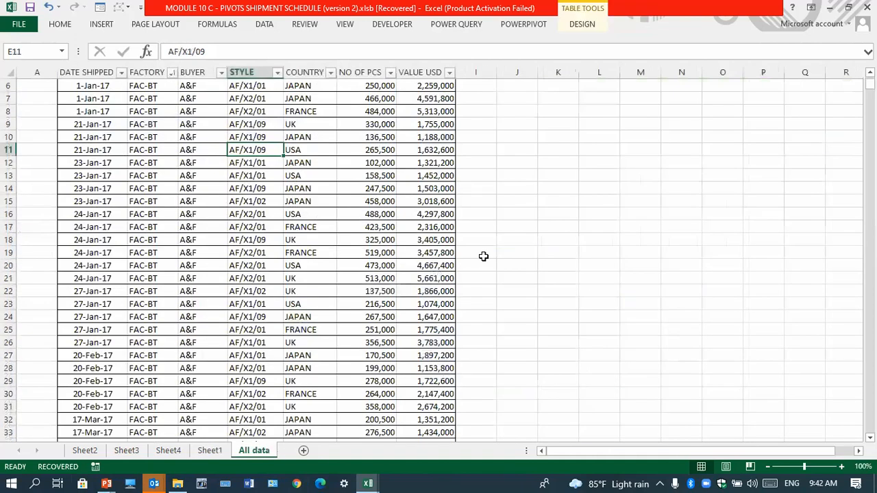
{"action": "scroll", "coordinate": [484, 255], "scroll_direction": "up", "scroll_amount": 2}
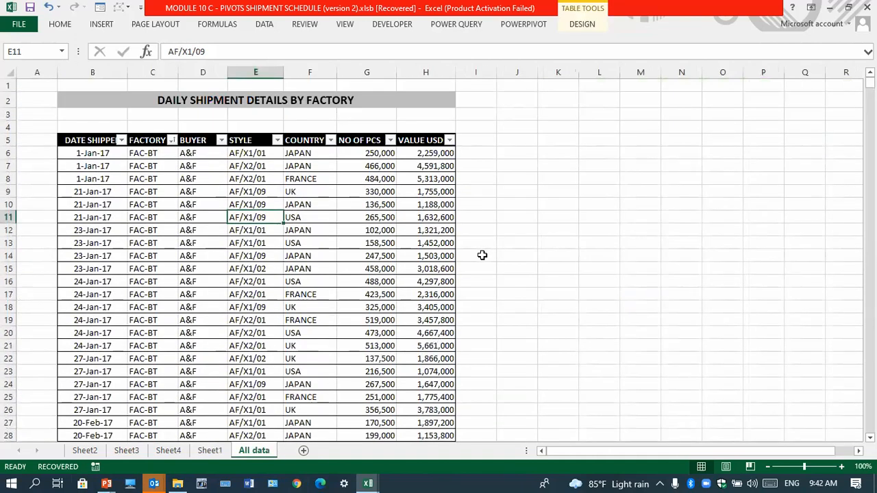
Switch to the MODULE 10 D - PIVOTS HR DATA workbook and add an AGE header in cell L1
{"action": "left_click", "coordinate": [368, 481]}
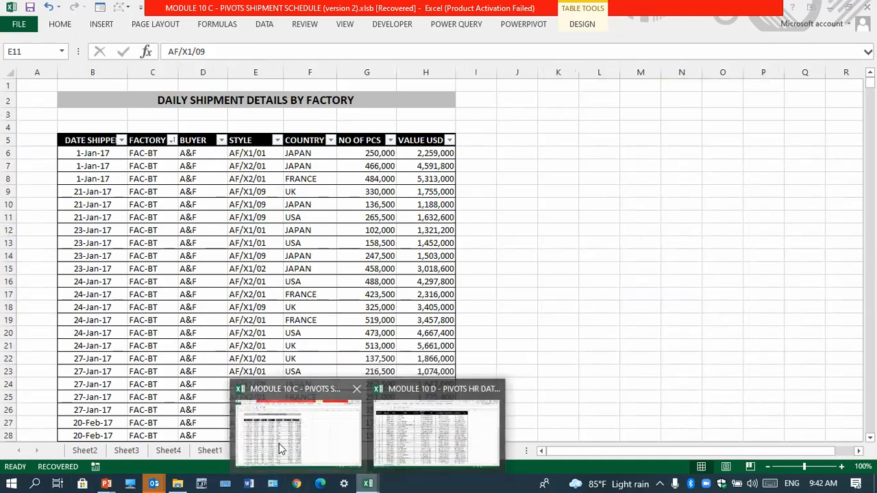
{"action": "left_click", "coordinate": [444, 435]}
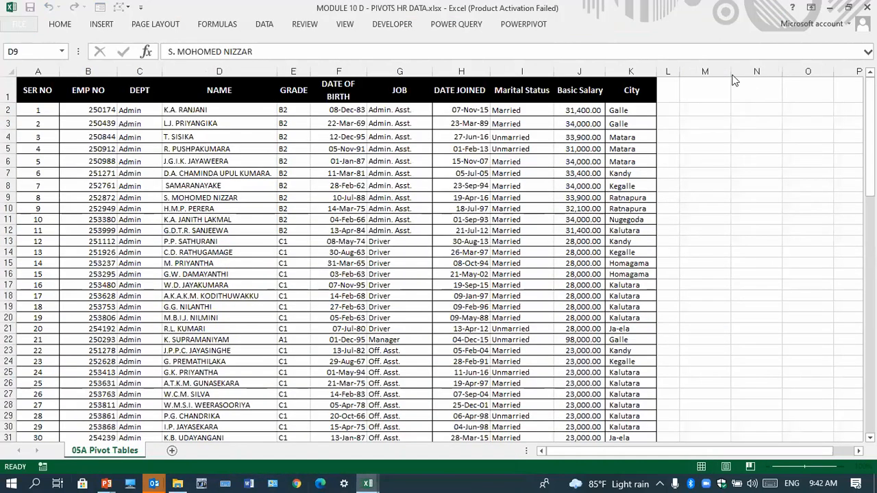
{"action": "left_click", "coordinate": [674, 90]}
{"action": "type", "text": "AGE"}
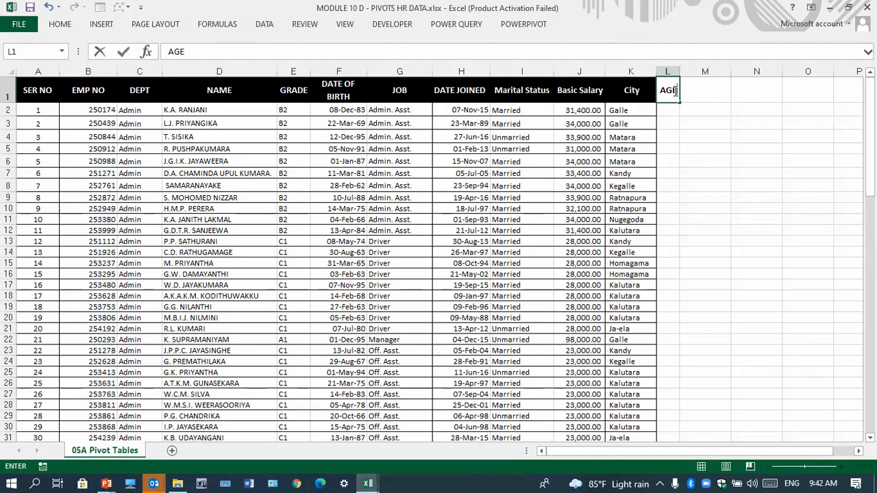
Calculate the first employee's age in L2 with the formula =datedif(F2,today(),"y")
{"action": "left_click", "coordinate": [666, 109]}
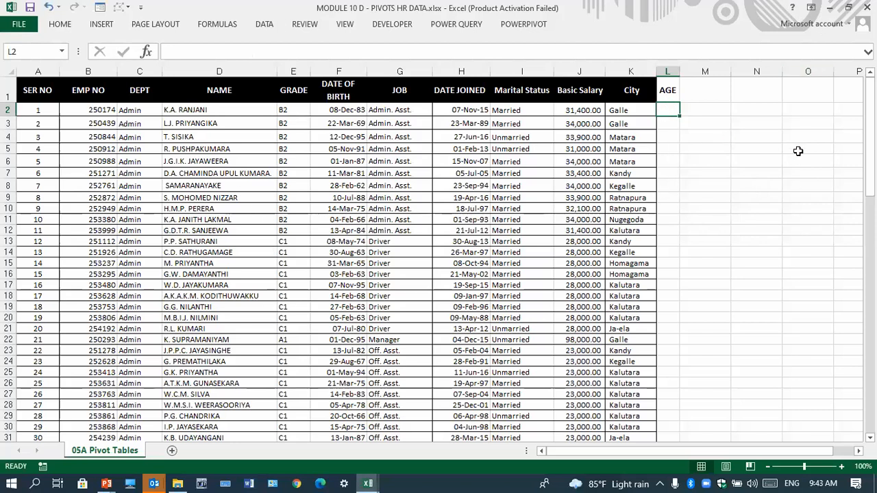
{"action": "type", "text": "="}
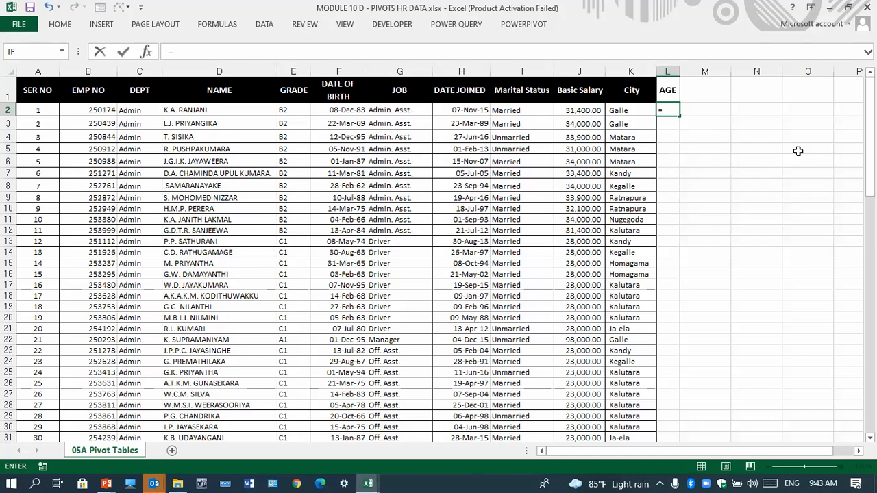
{"action": "type", "text": "datedif("}
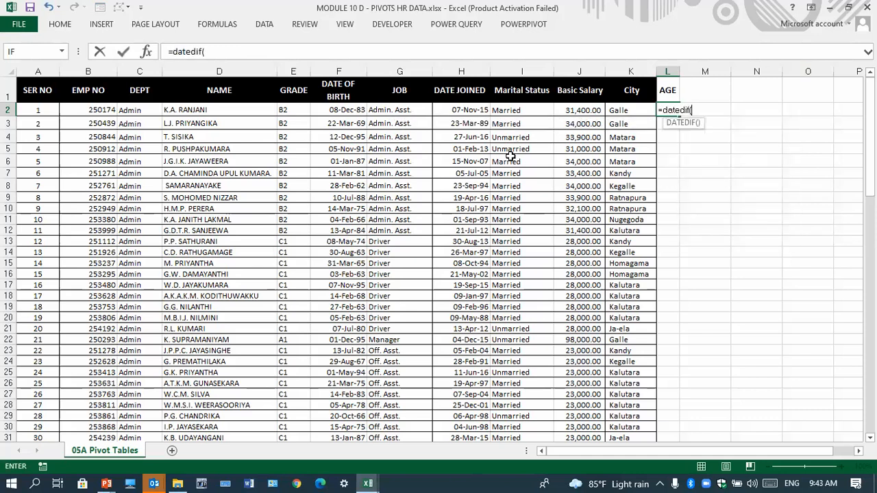
{"action": "left_click", "coordinate": [341, 112]}
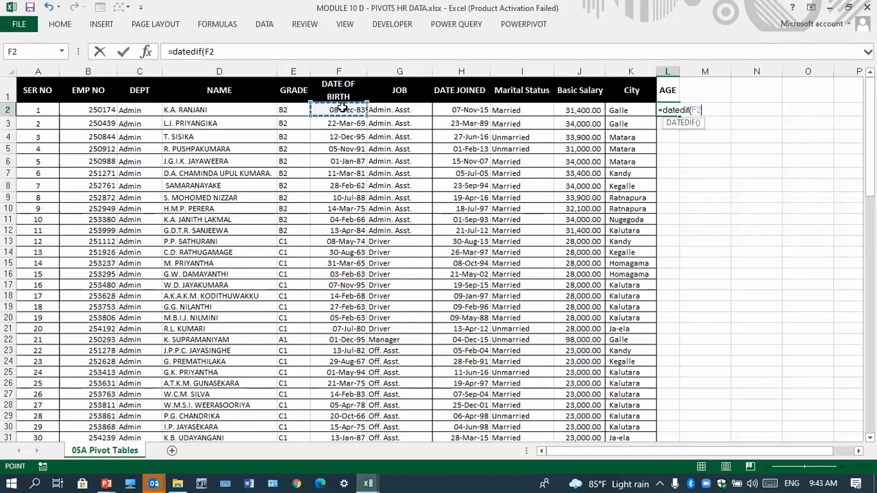
{"action": "type", "text": ",today()"}
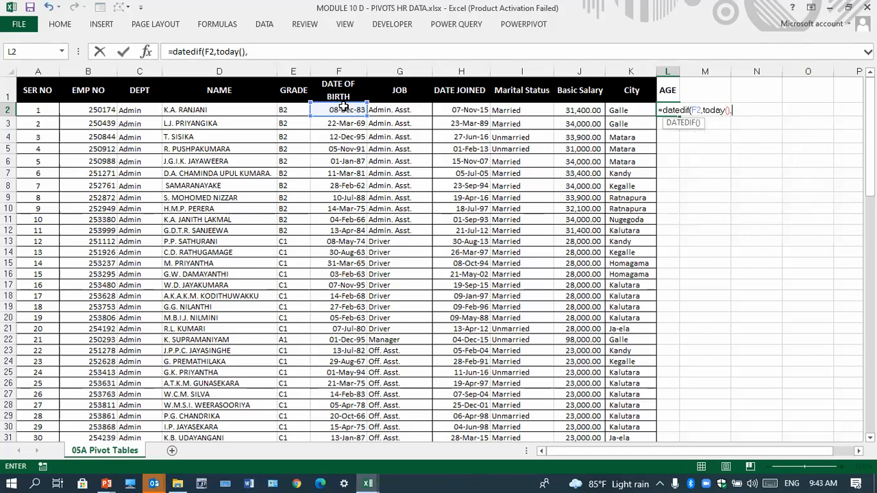
{"action": "type", "text": ",\"y\")"}
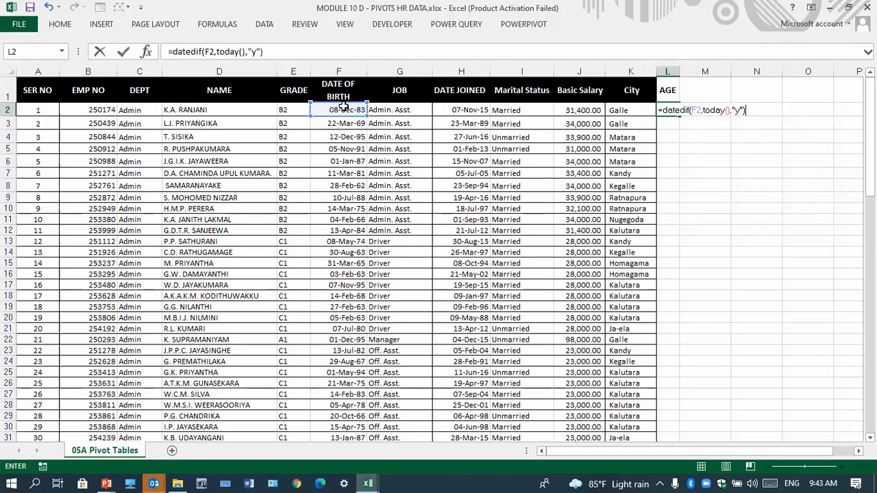
{"action": "key", "text": "Tab"}
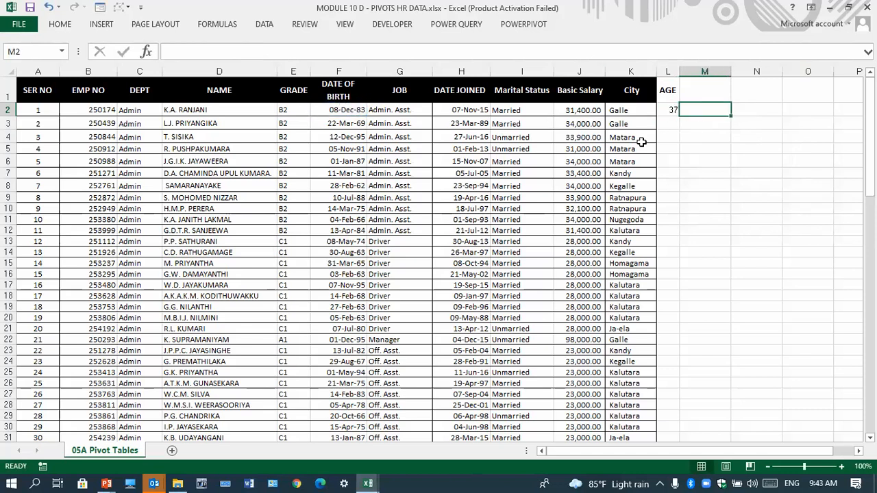
Fill the age formula from L2 down the AGE column for all employees
{"action": "left_click", "coordinate": [672, 112]}
{"action": "double_click", "coordinate": [679, 117]}
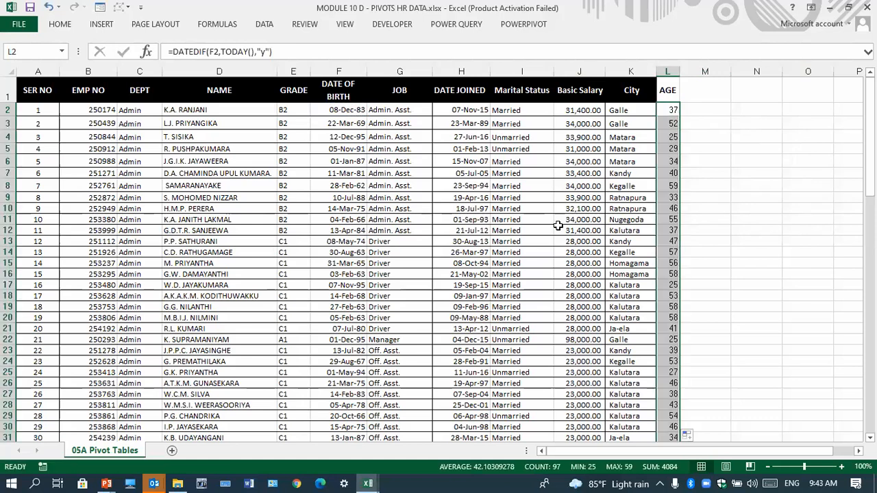
{"action": "left_click_drag", "start_coordinate": [521, 253], "coordinate": [512, 243]}
Try to copy the City header's formatting to the AGE header in L1 with Format Painter
{"action": "left_click", "coordinate": [676, 96]}
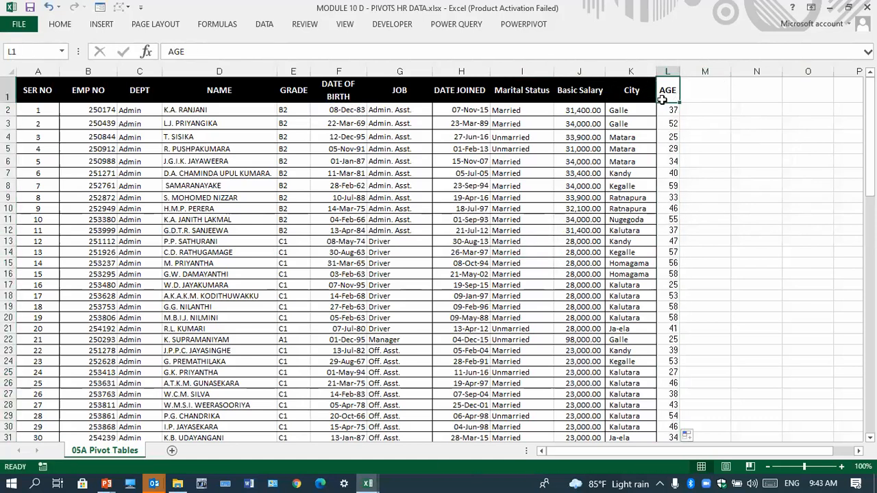
{"action": "left_click", "coordinate": [625, 93]}
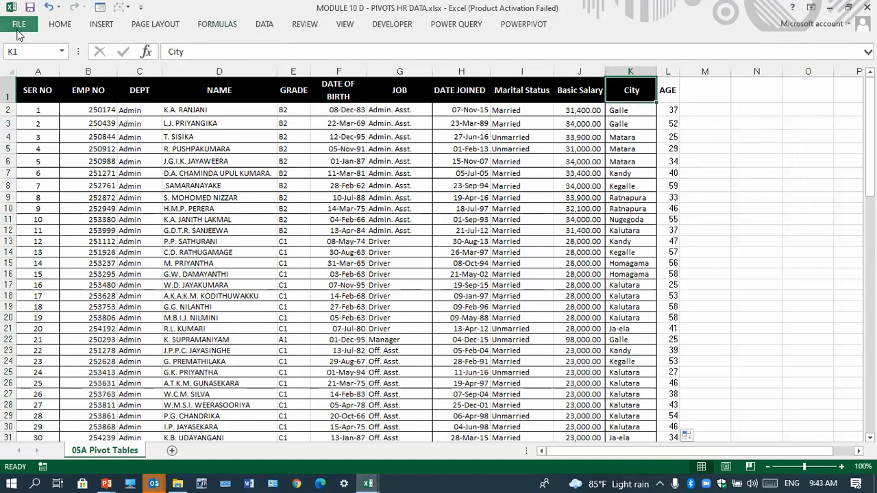
{"action": "left_click", "coordinate": [61, 25]}
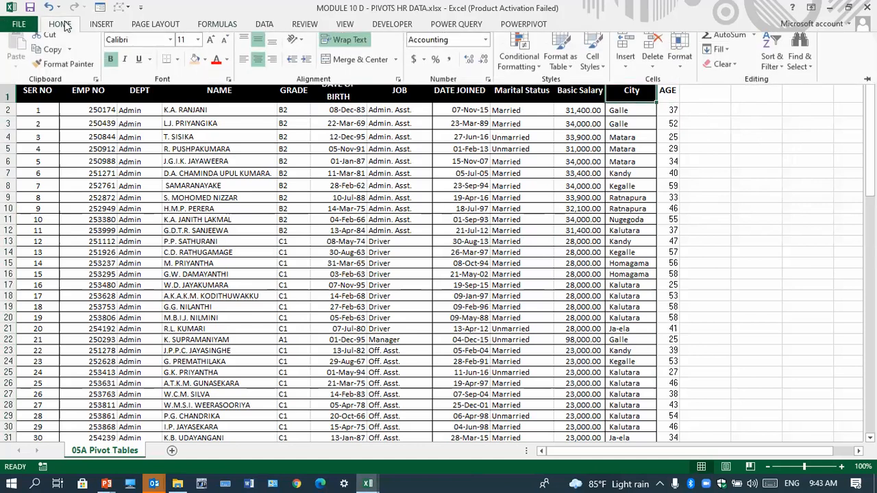
{"action": "left_click", "coordinate": [66, 71]}
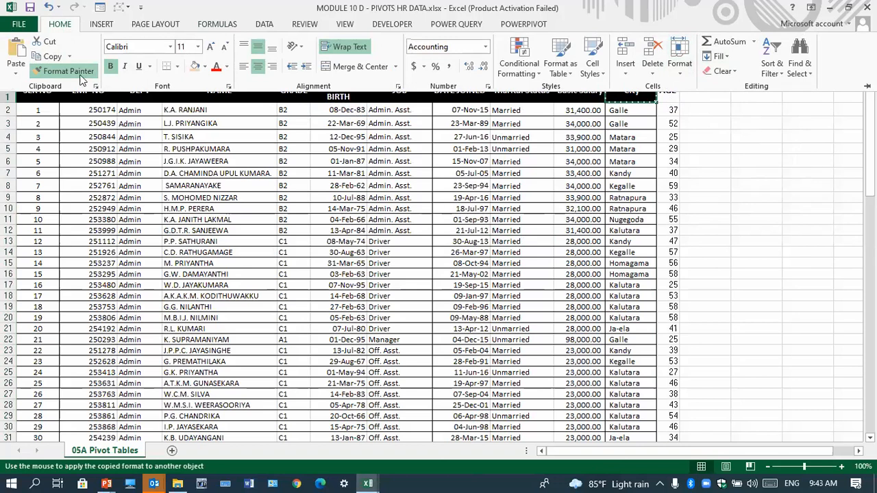
{"action": "left_click", "coordinate": [682, 100]}
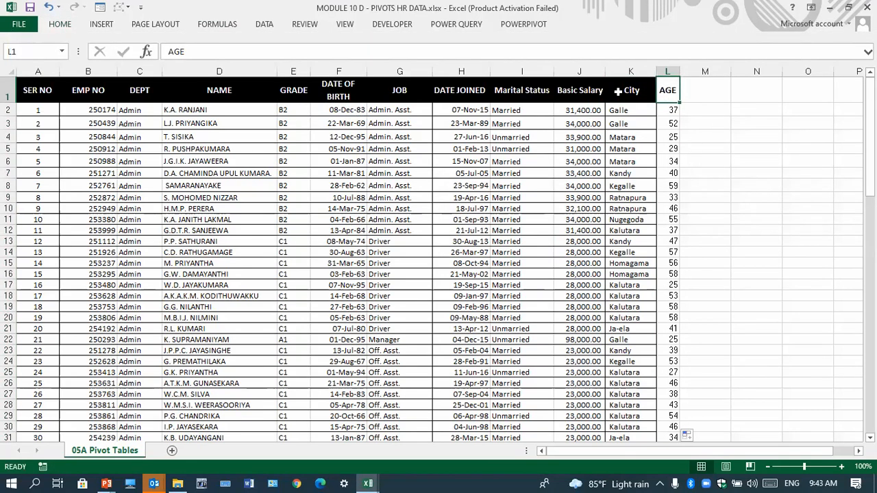
{"action": "key", "text": "ctrl+z"}
{"action": "left_click", "coordinate": [60, 24]}
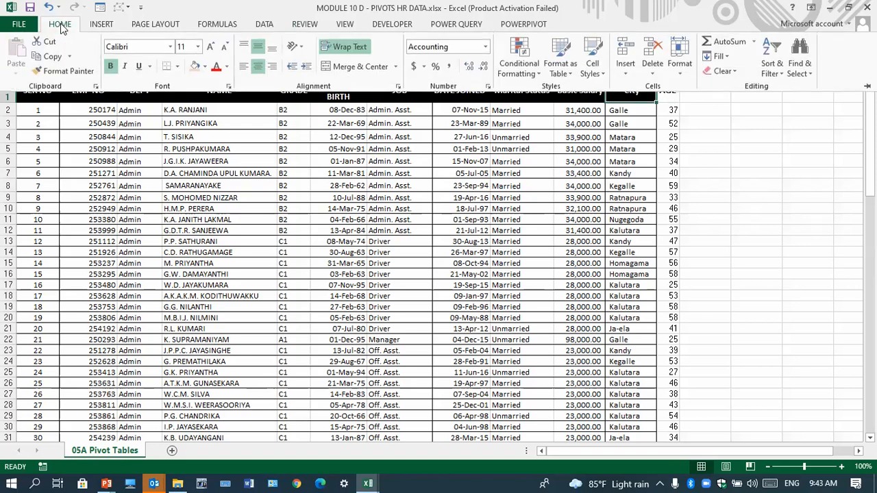
{"action": "left_click", "coordinate": [63, 70]}
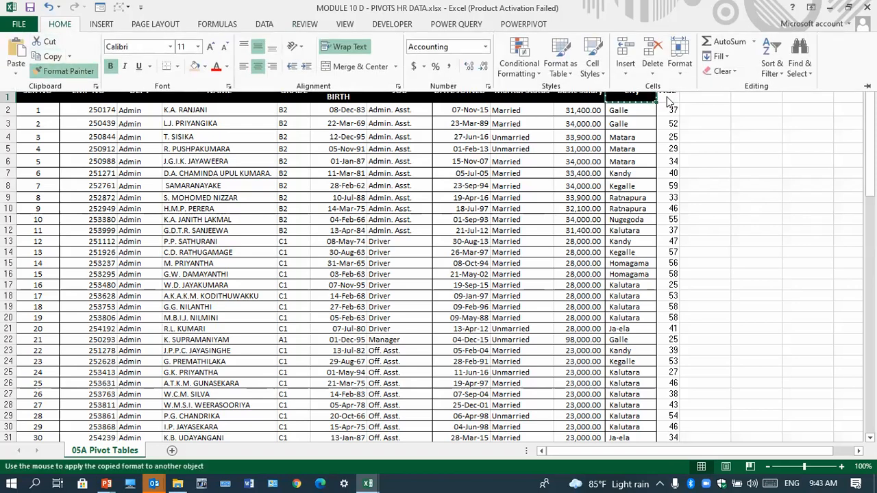
{"action": "left_click", "coordinate": [669, 100]}
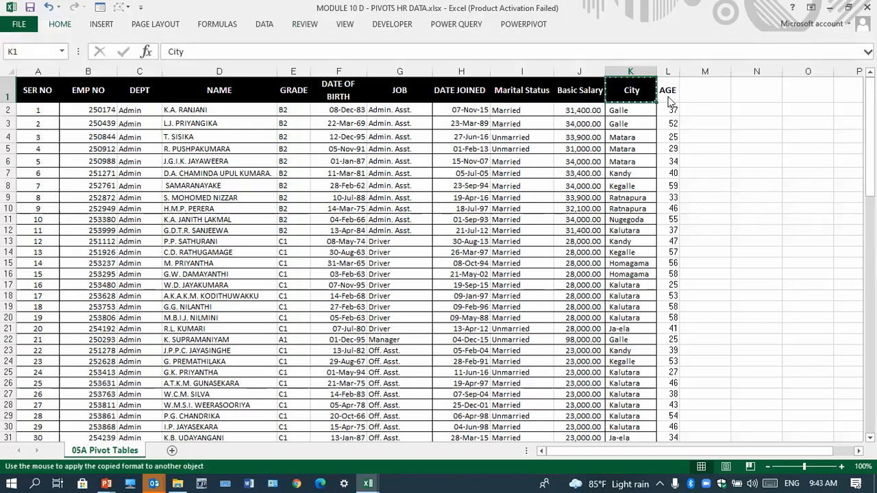
{"action": "left_click", "coordinate": [317, 286]}
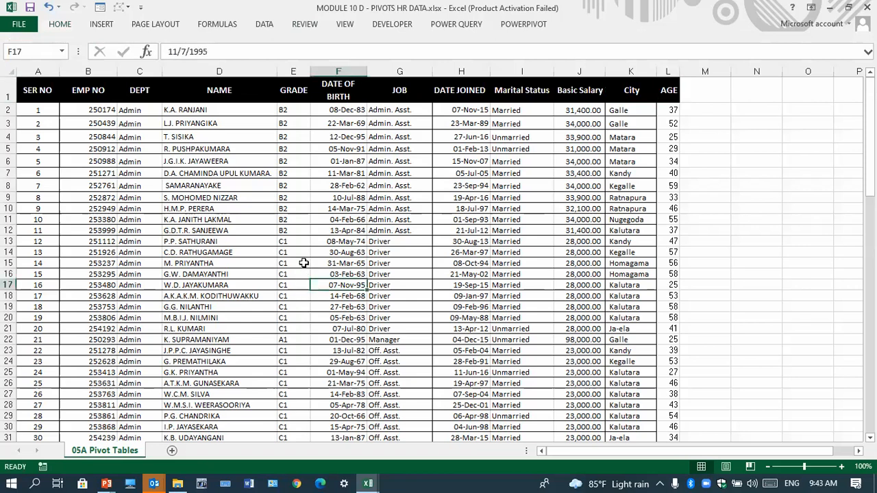
Save the HR workbook in the Sample Files folder under the file name Dash board ex
{"action": "left_click", "coordinate": [27, 23]}
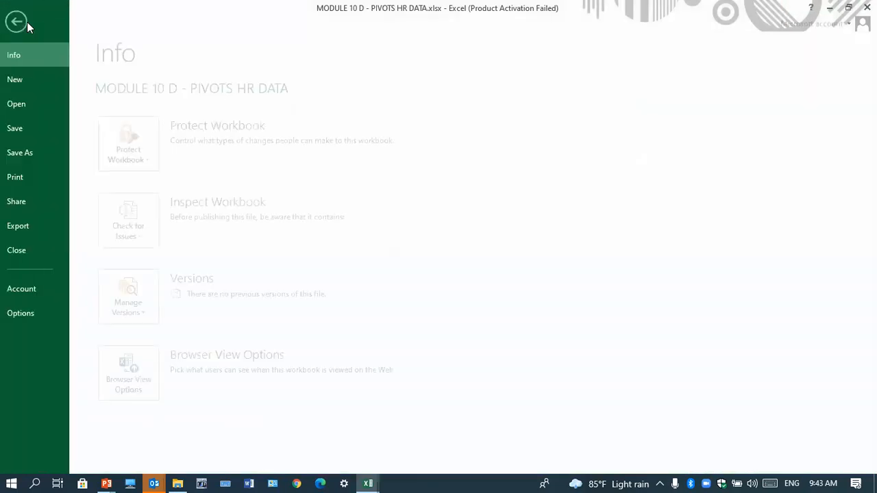
{"action": "left_click", "coordinate": [47, 157]}
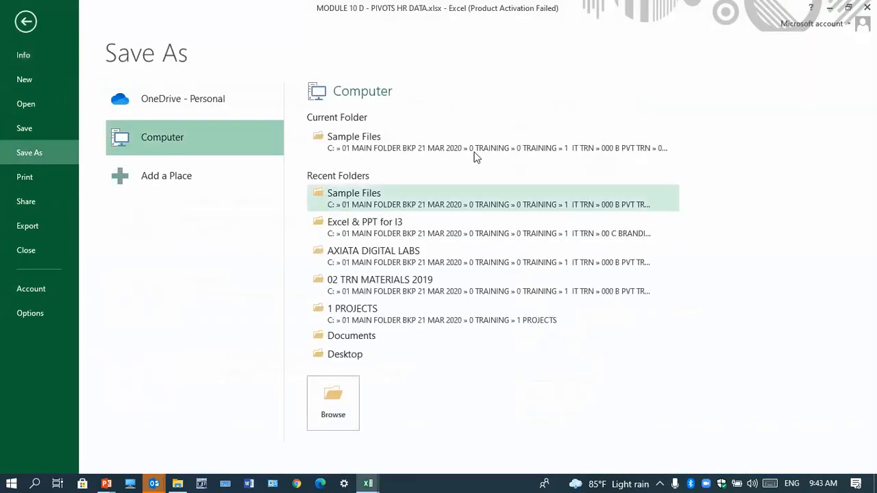
{"action": "left_click", "coordinate": [355, 152]}
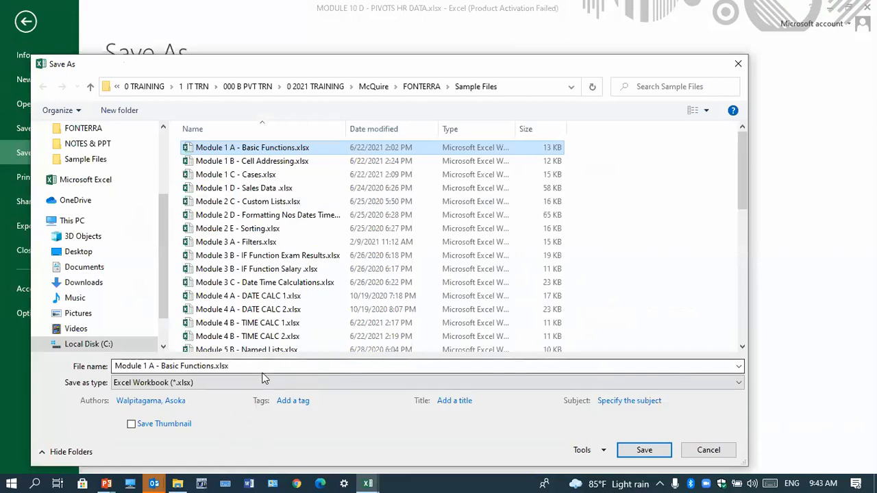
{"action": "left_click", "coordinate": [264, 366]}
{"action": "type", "text": "Dash"}
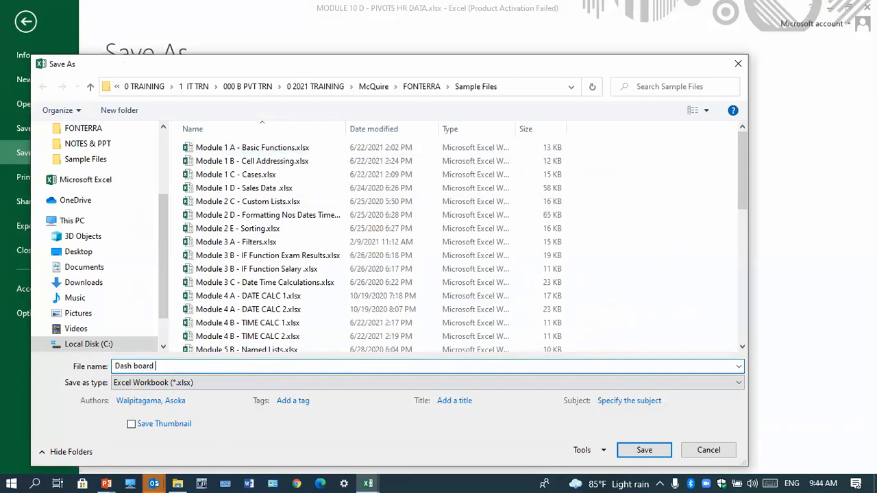
{"action": "type", "text": "board ex"}
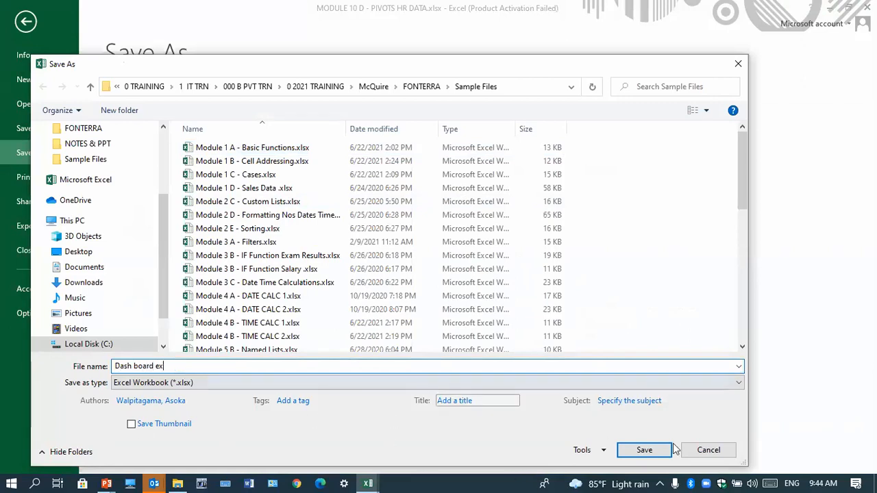
{"action": "left_click", "coordinate": [638, 451]}
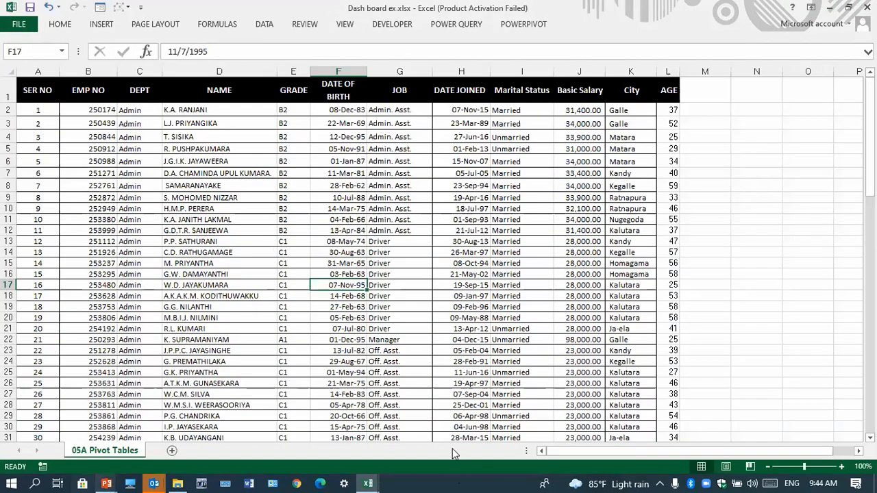
Switch to the MODULE 10 C - PIVOTS SHIPMENT SCHEDULE workbook and close it
{"action": "left_click", "coordinate": [368, 484]}
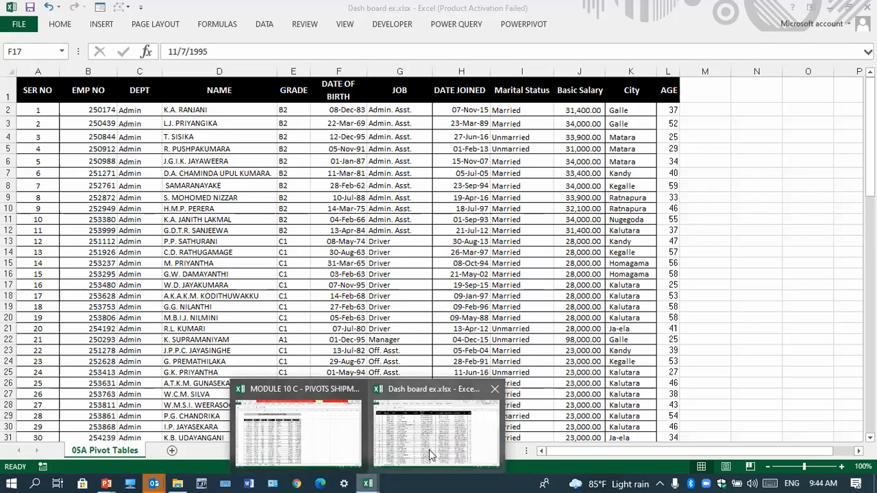
{"action": "left_click", "coordinate": [341, 440]}
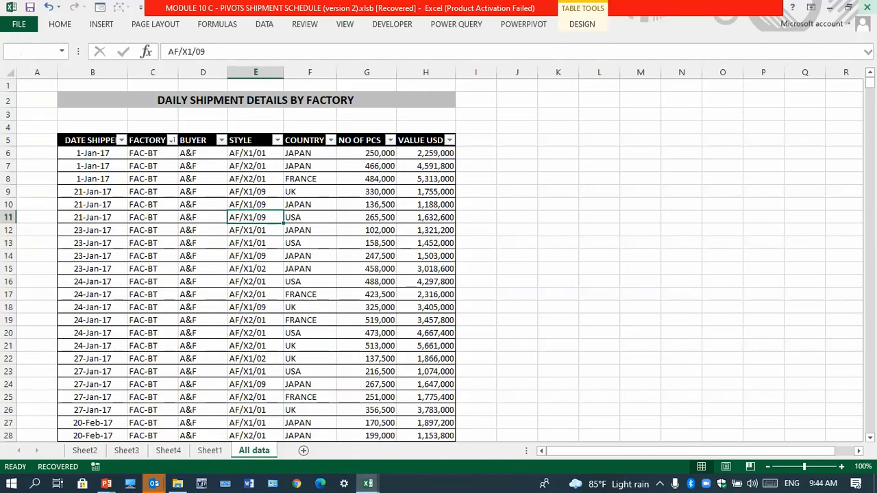
{"action": "left_click", "coordinate": [866, 8]}
{"action": "left_click", "coordinate": [444, 256]}
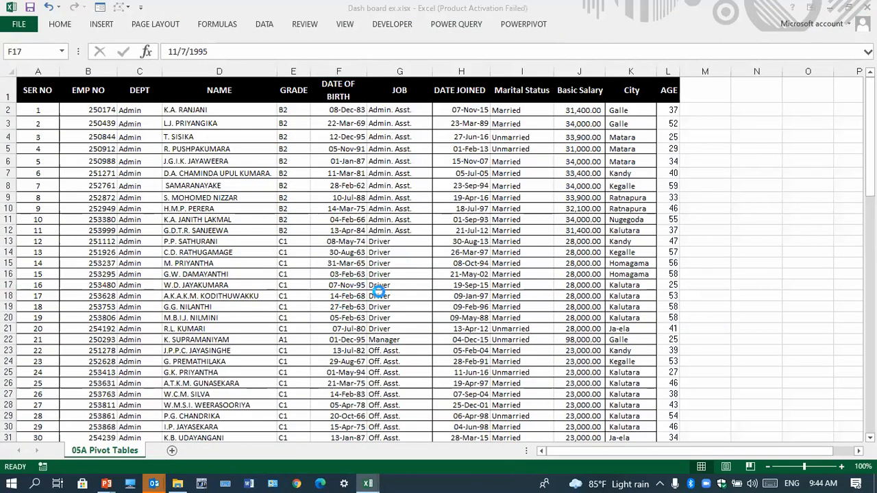
End the Microsoft Outlook task in Task Manager and check the remaining running processes
{"action": "left_click", "coordinate": [315, 198]}
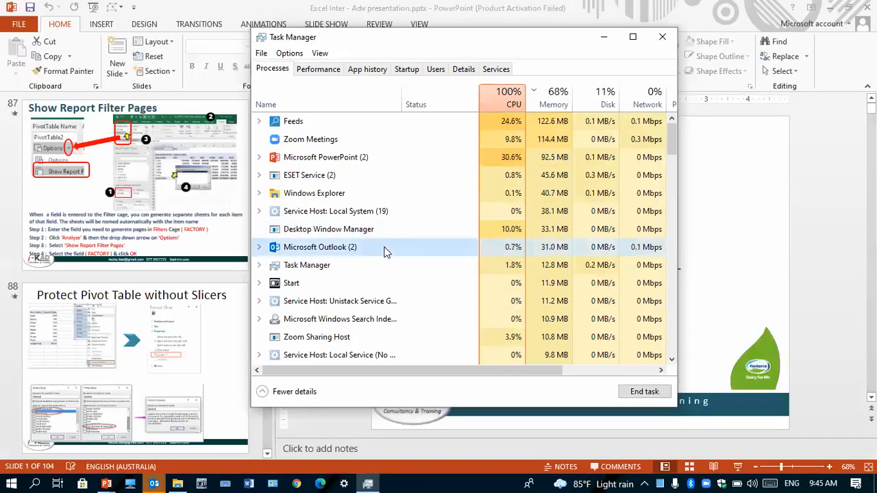
{"action": "right_click", "coordinate": [384, 250]}
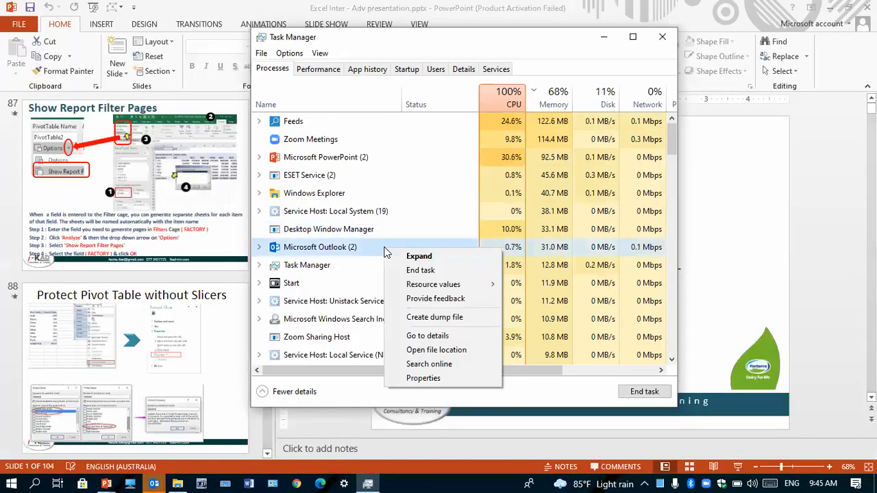
{"action": "left_click", "coordinate": [444, 270]}
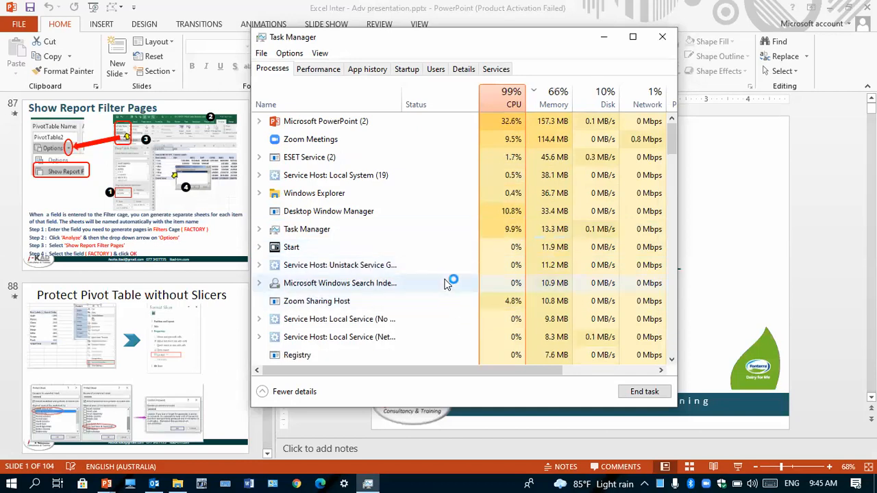
{"action": "scroll", "coordinate": [447, 283], "scroll_direction": "down", "scroll_amount": 2}
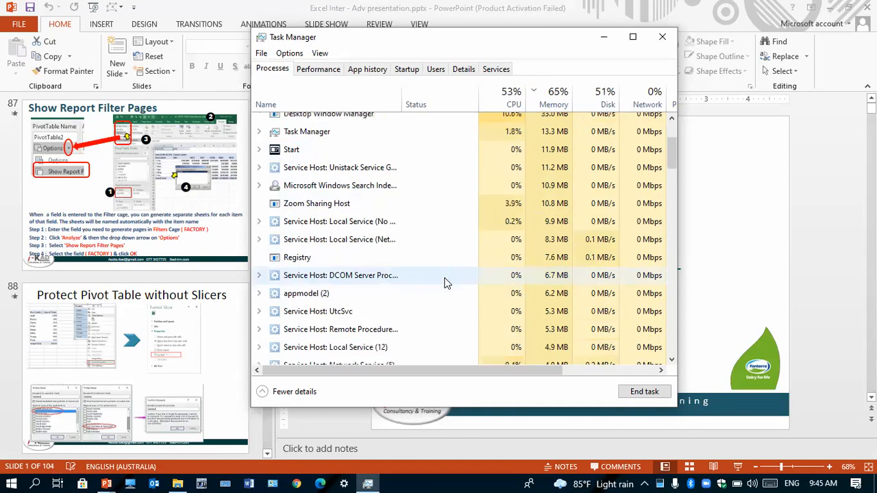
{"action": "scroll", "coordinate": [446, 283], "scroll_direction": "down", "scroll_amount": 8}
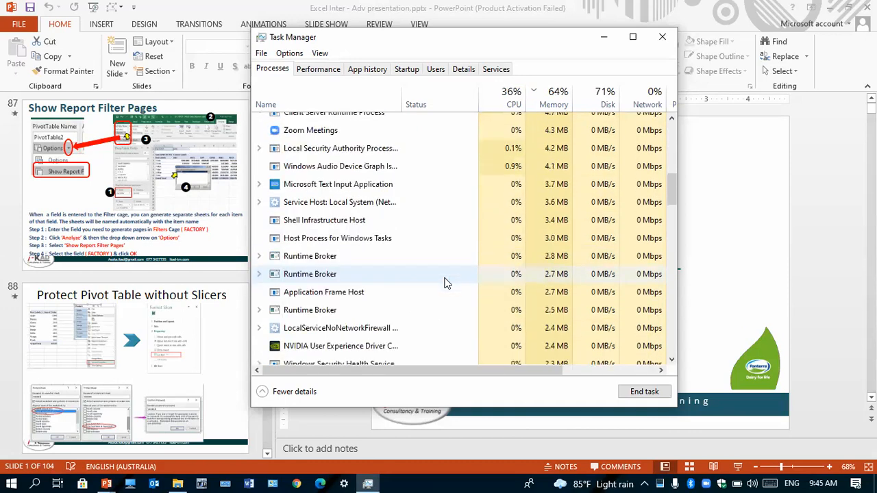
{"action": "scroll", "coordinate": [445, 283], "scroll_direction": "down", "scroll_amount": 4}
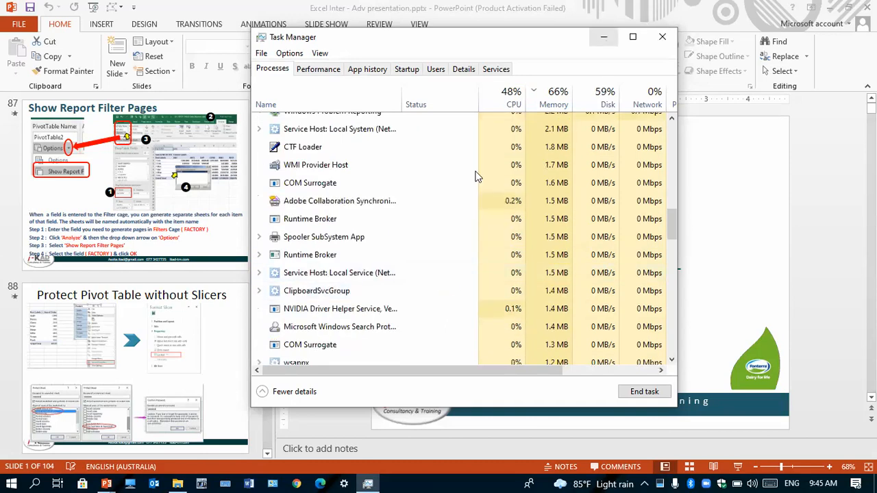
Minimize Task Manager and the PowerPoint presentation to return to the desktop
{"action": "left_click", "coordinate": [604, 36]}
{"action": "left_click", "coordinate": [830, 8]}
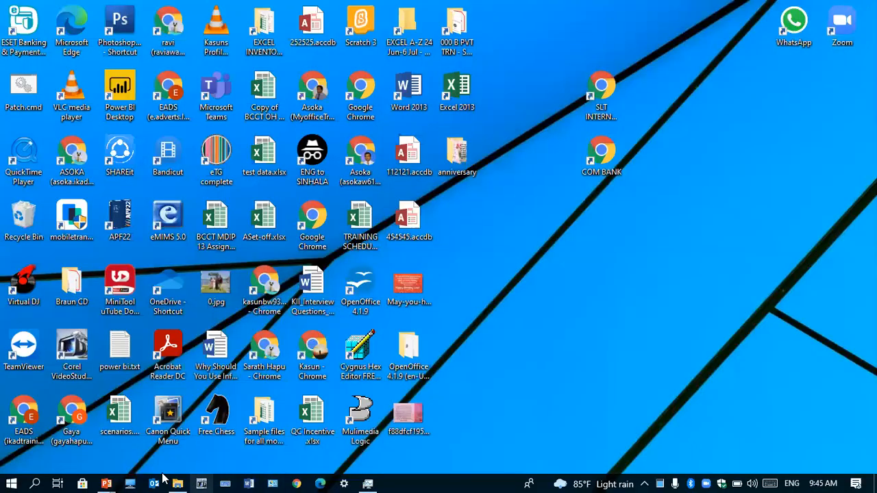
{"action": "left_click", "coordinate": [14, 482]}
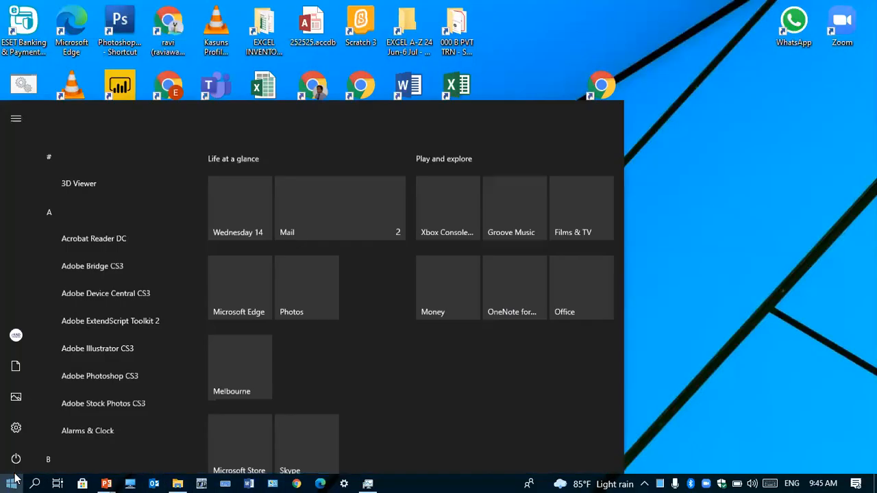
{"action": "left_click", "coordinate": [764, 280]}
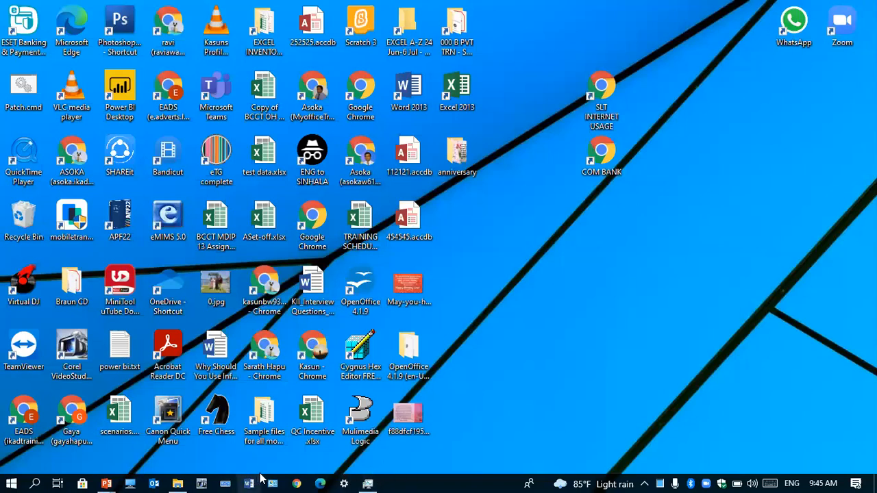
Launch Zoom from the desktop and bring its meetings window to the front
{"action": "left_click", "coordinate": [845, 32]}
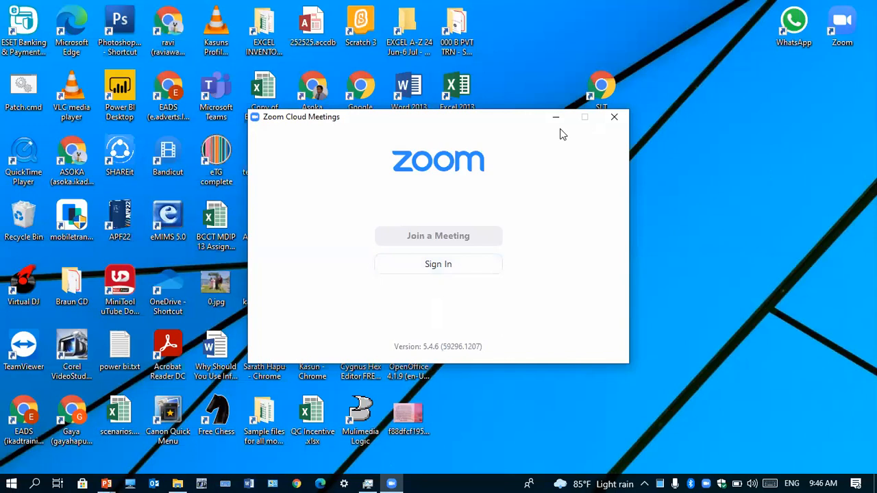
{"action": "left_click", "coordinate": [394, 479]}
{"action": "left_click", "coordinate": [435, 442]}
Search the installed apps for excel and launch Excel 2013
{"action": "left_click", "coordinate": [12, 481]}
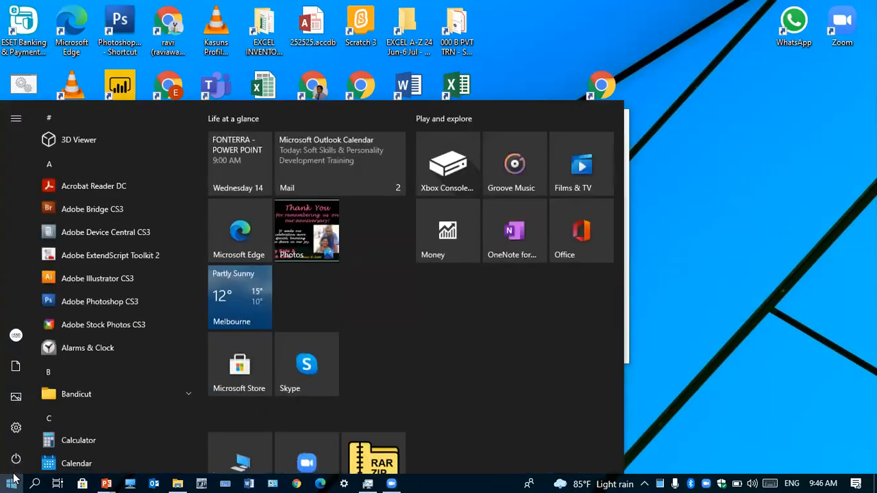
{"action": "scroll", "coordinate": [102, 307], "scroll_direction": "down", "scroll_amount": 5}
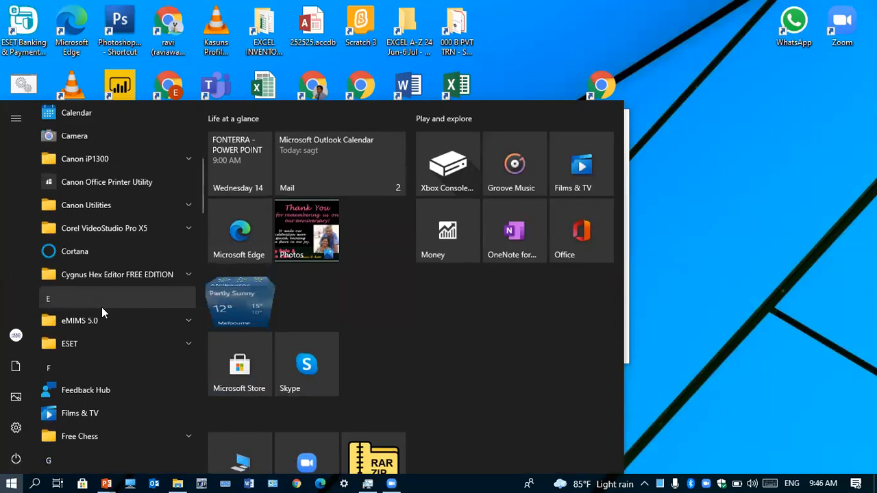
{"action": "scroll", "coordinate": [102, 307], "scroll_direction": "down", "scroll_amount": 5}
{"action": "scroll", "coordinate": [101, 306], "scroll_direction": "up", "scroll_amount": 10}
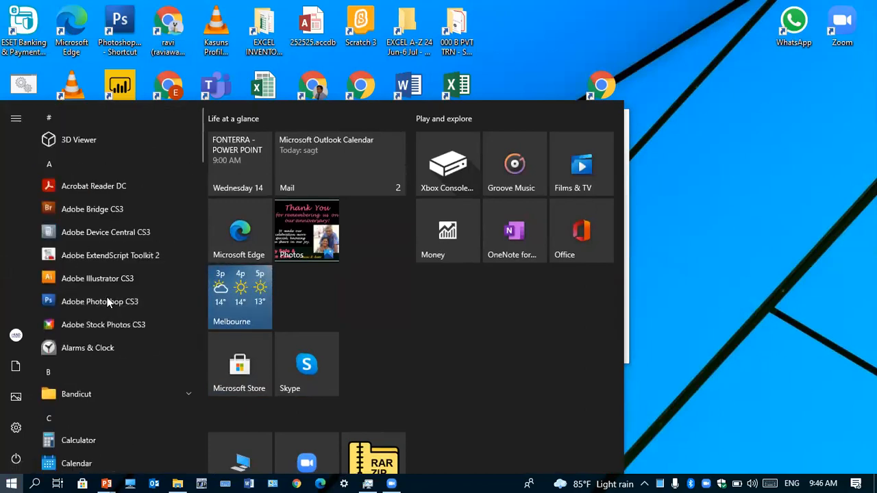
{"action": "type", "text": "exce"}
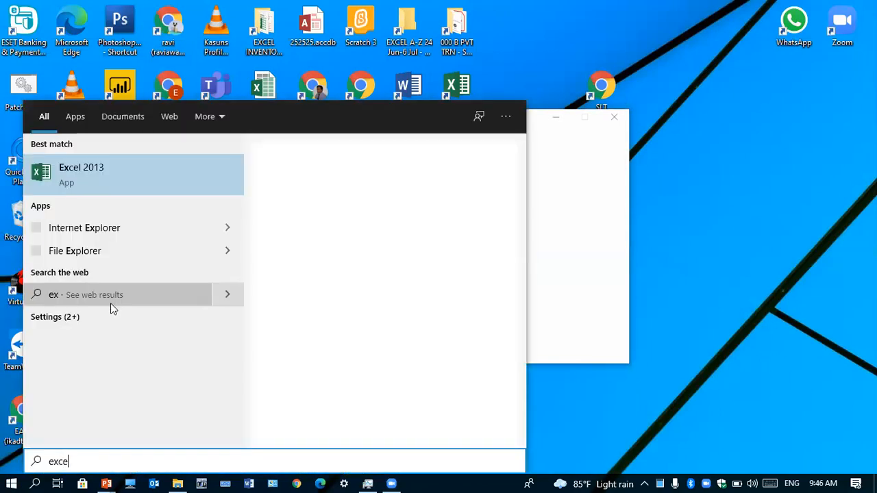
{"action": "type", "text": "l"}
{"action": "left_click", "coordinate": [110, 161]}
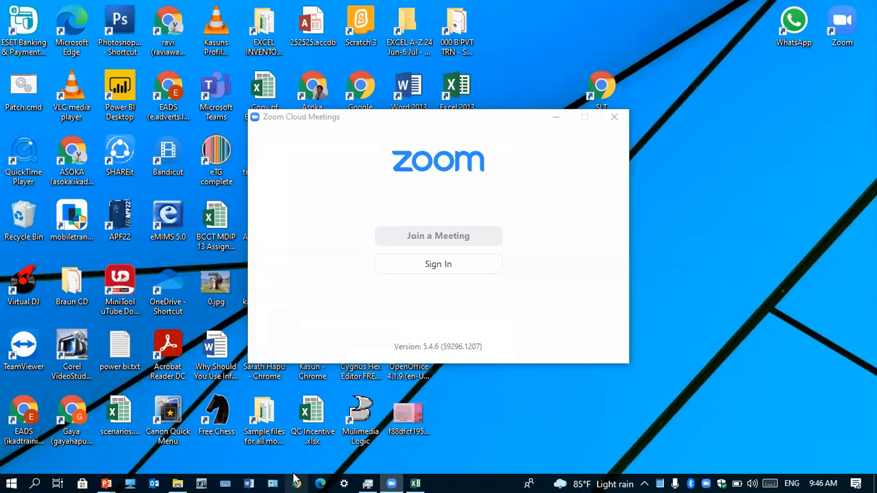
Switch to Chrome, look through the Zoom Post Attendee page, dismiss the webcam access notification and close that page
{"action": "left_click", "coordinate": [296, 482]}
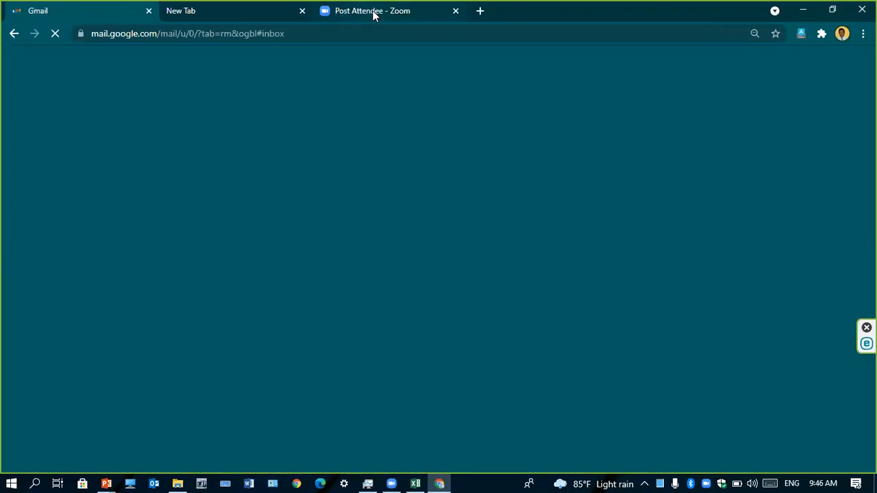
{"action": "left_click", "coordinate": [373, 15]}
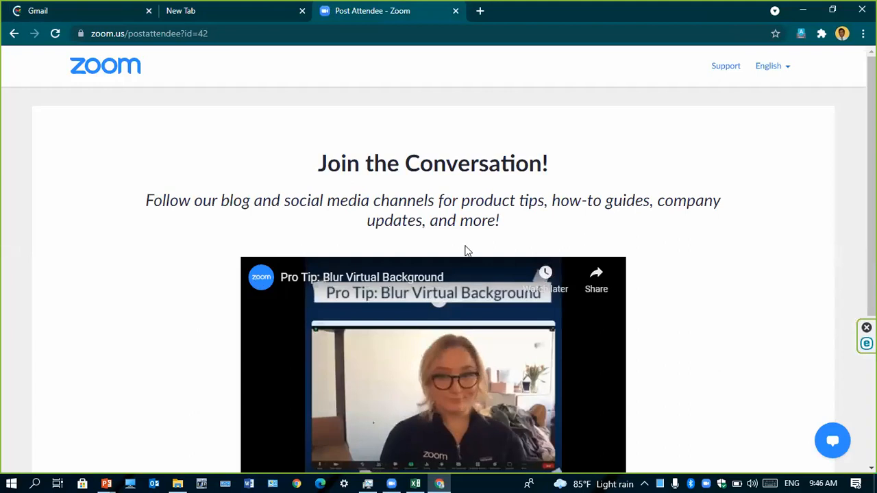
{"action": "scroll", "coordinate": [720, 327], "scroll_direction": "down", "scroll_amount": 3}
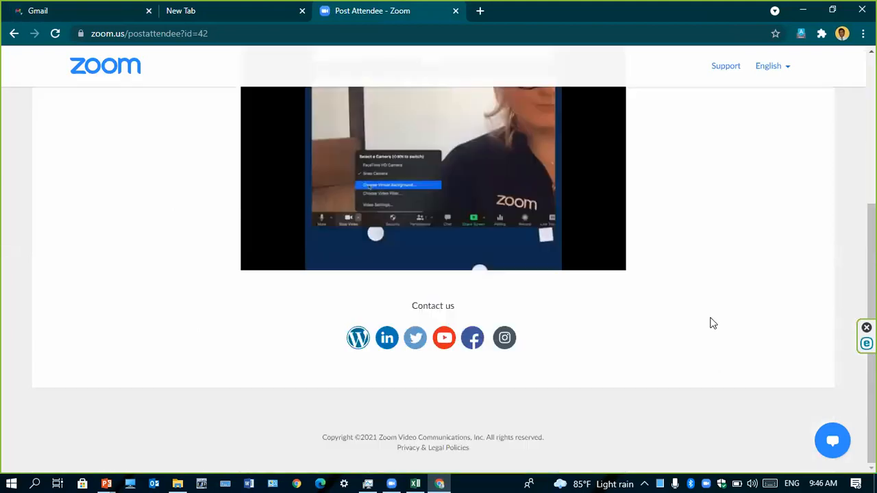
{"action": "scroll", "coordinate": [716, 319], "scroll_direction": "up", "scroll_amount": 3}
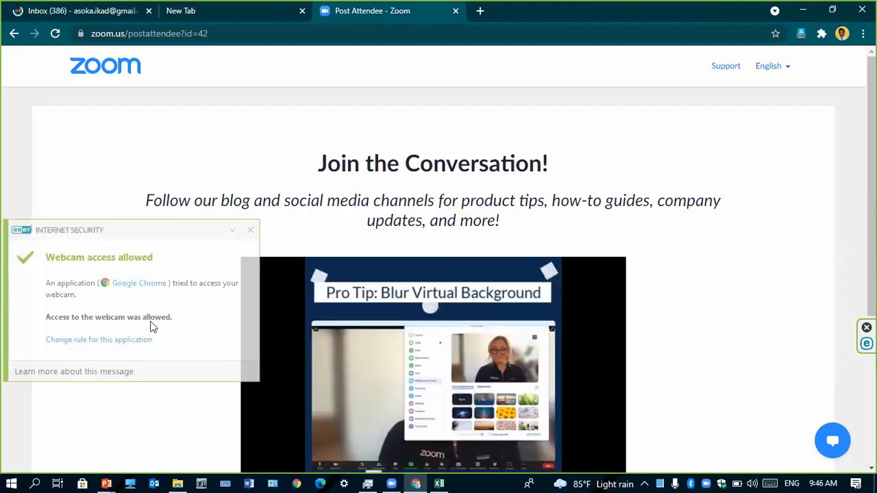
{"action": "left_click", "coordinate": [252, 233]}
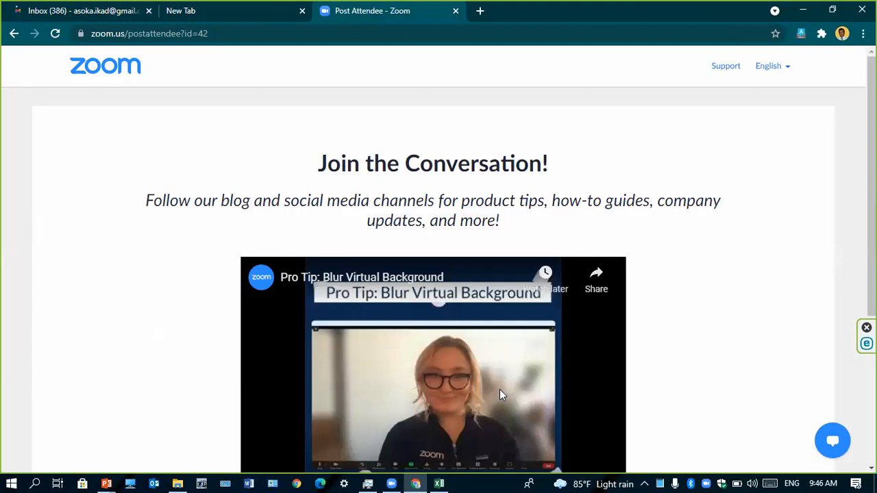
{"action": "scroll", "coordinate": [499, 389], "scroll_direction": "down", "scroll_amount": 2}
{"action": "scroll", "coordinate": [500, 390], "scroll_direction": "down", "scroll_amount": 1}
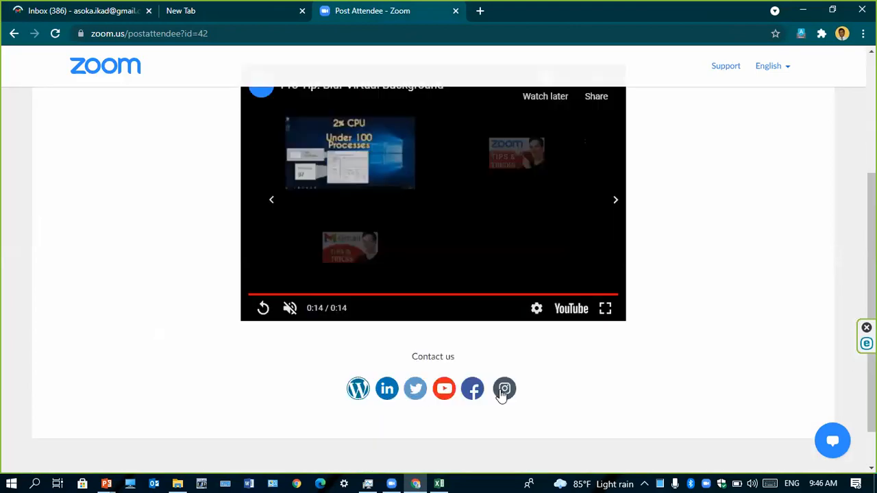
{"action": "scroll", "coordinate": [503, 394], "scroll_direction": "down", "scroll_amount": 1}
{"action": "scroll", "coordinate": [500, 396], "scroll_direction": "up", "scroll_amount": 4}
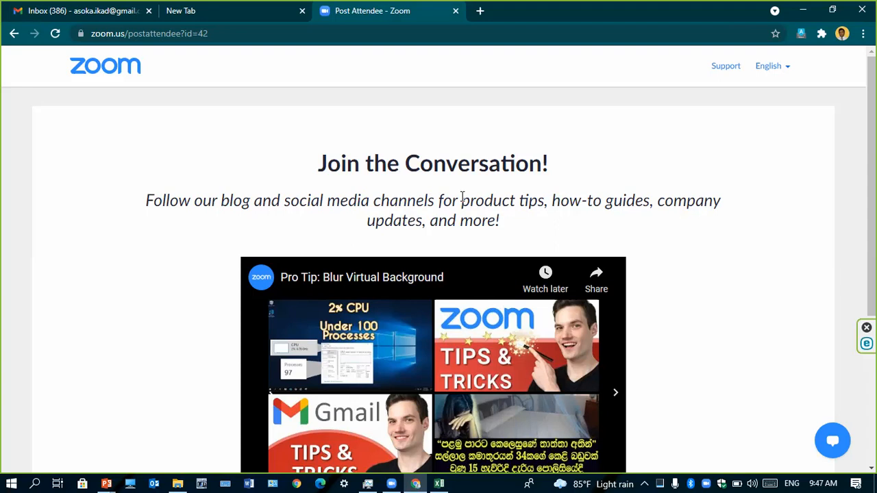
{"action": "left_click", "coordinate": [455, 11]}
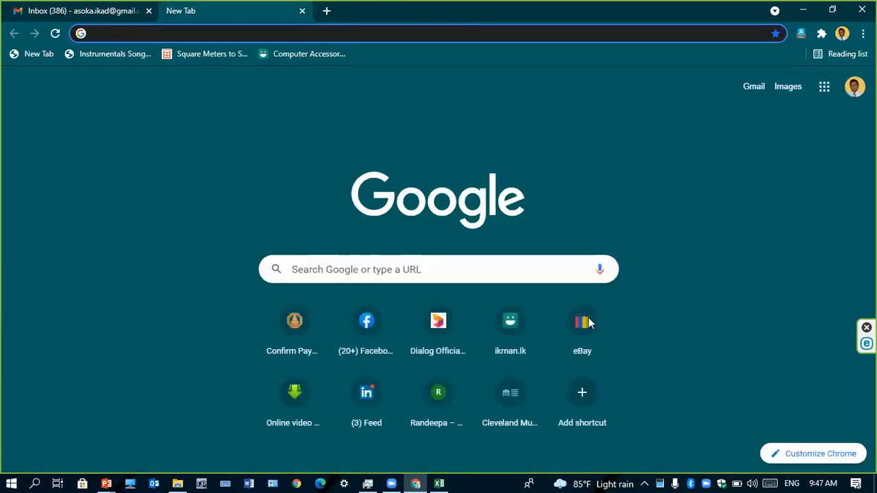
View the Gmail inbox and open the email about the PPT on Wednesday the 14th Jul with its available actions
{"action": "left_click", "coordinate": [103, 10]}
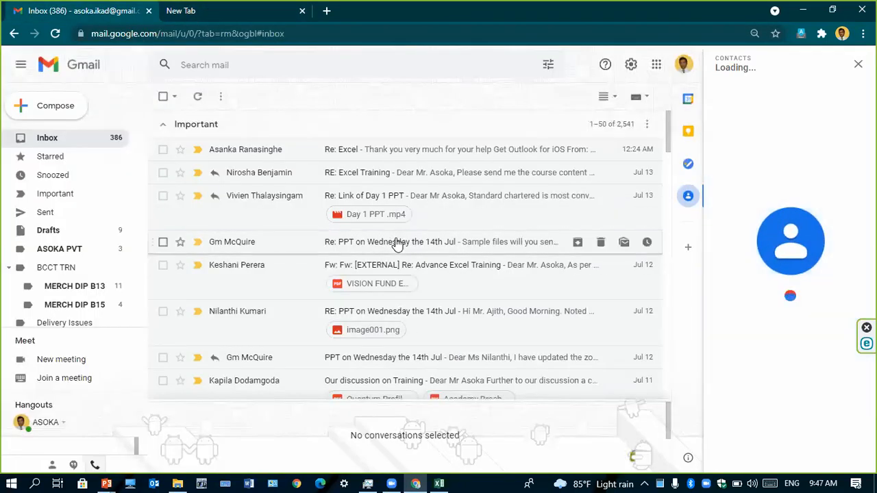
{"action": "left_click", "coordinate": [396, 244]}
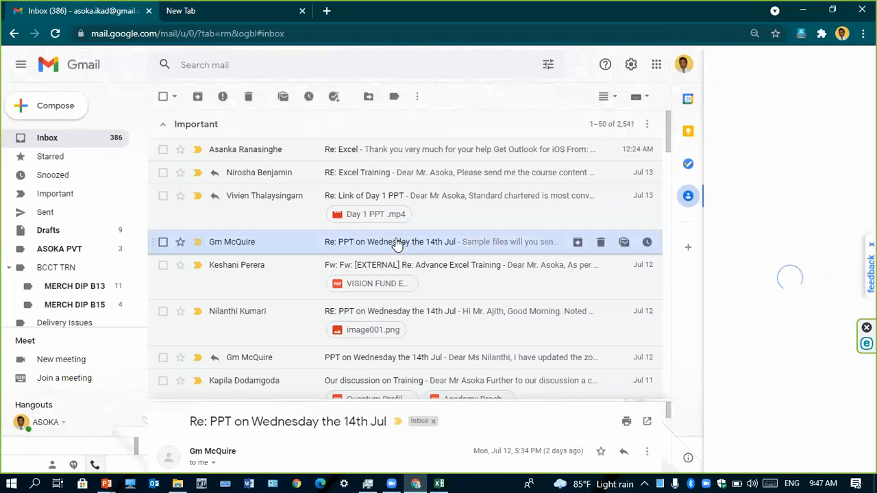
{"action": "right_click", "coordinate": [396, 243]}
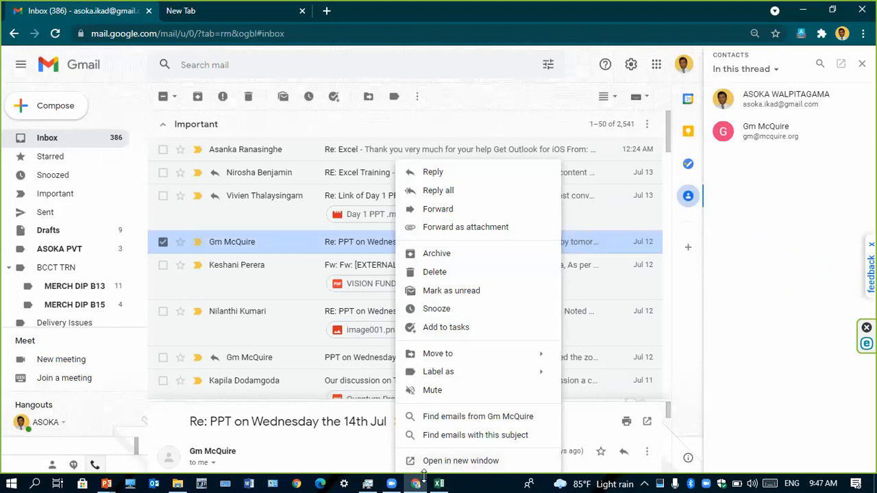
Switch to Zoom and open its sign-in form
{"action": "left_click", "coordinate": [393, 483]}
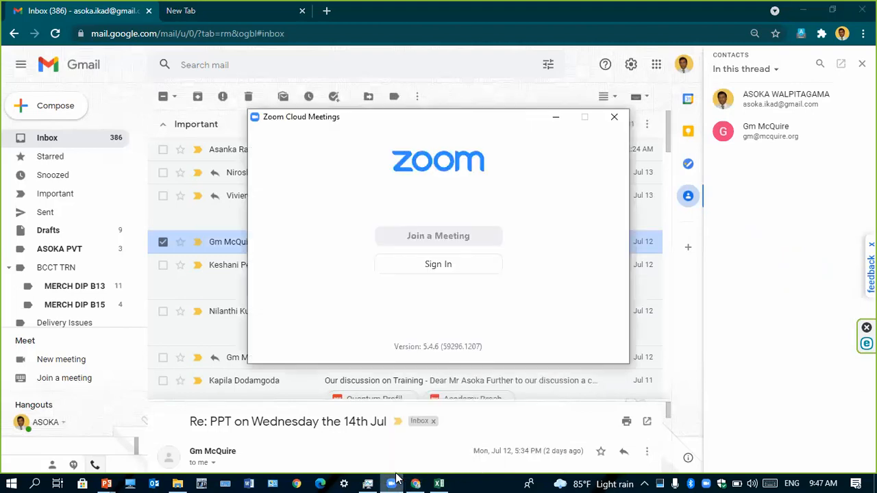
{"action": "left_click", "coordinate": [446, 264]}
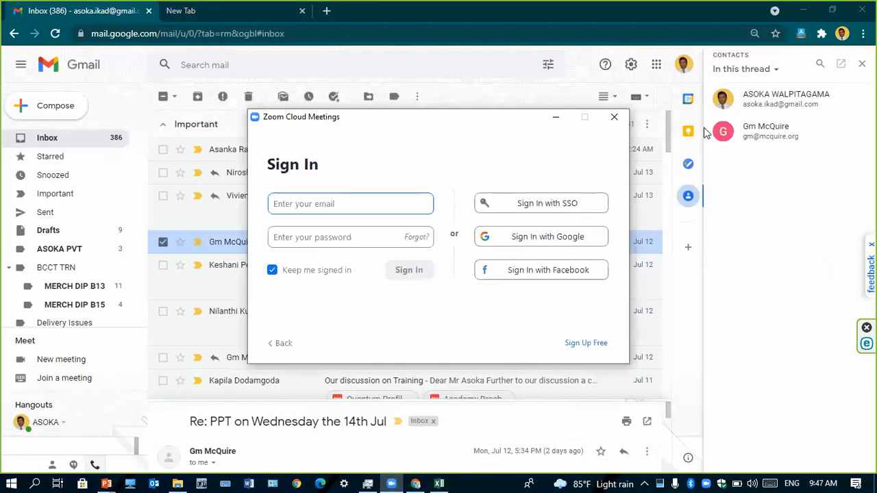
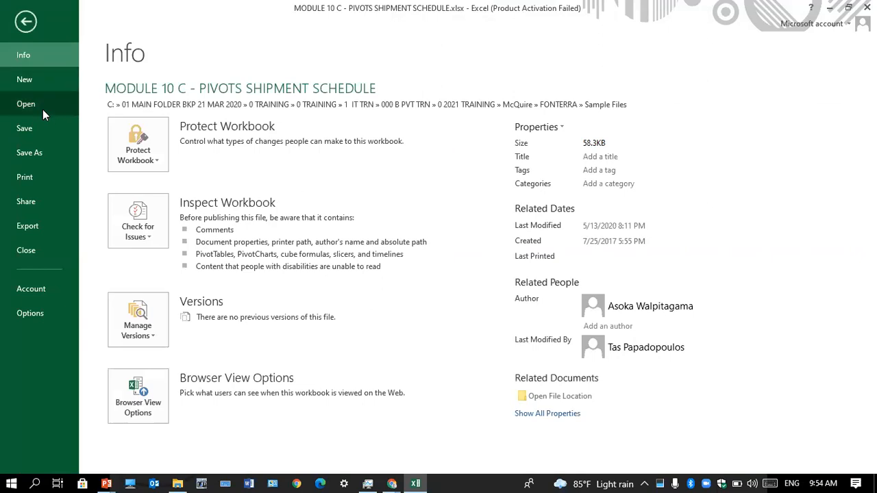
Open the workbook MODULE 11A - MACRO RECORDING.xlsx from the recent Sample Files folder on the computer
{"action": "left_click", "coordinate": [43, 108]}
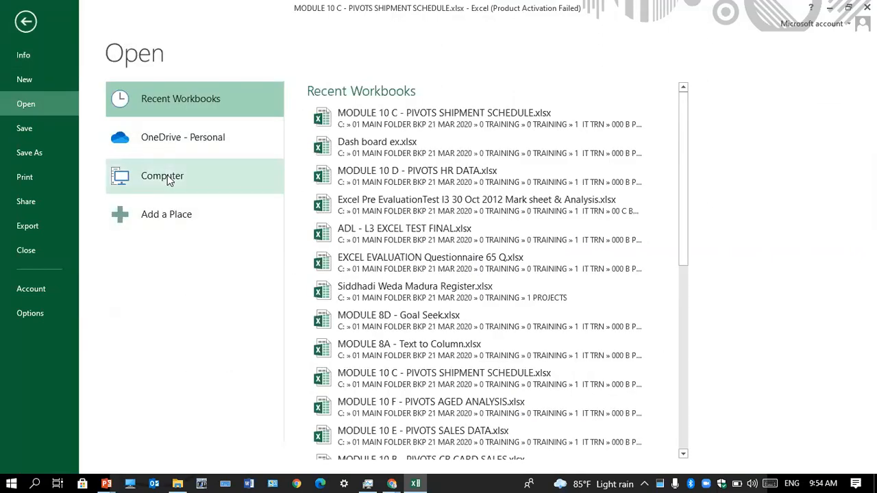
{"action": "left_click", "coordinate": [167, 175]}
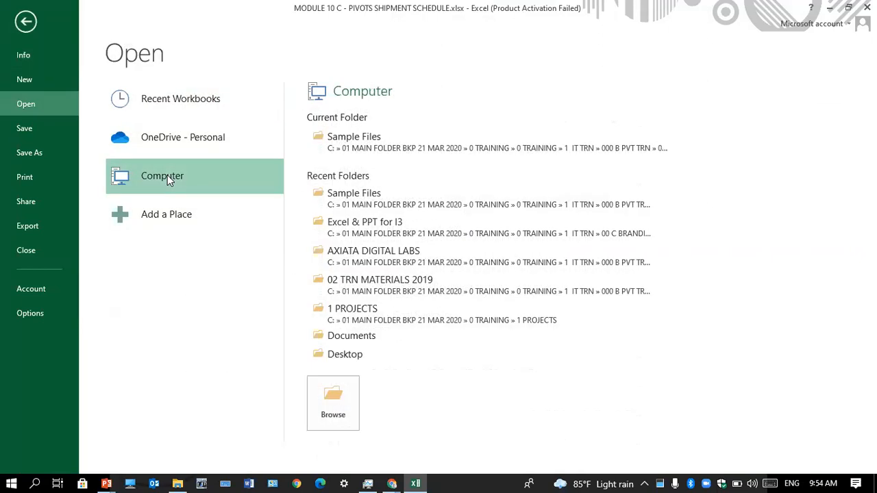
{"action": "left_click", "coordinate": [367, 197]}
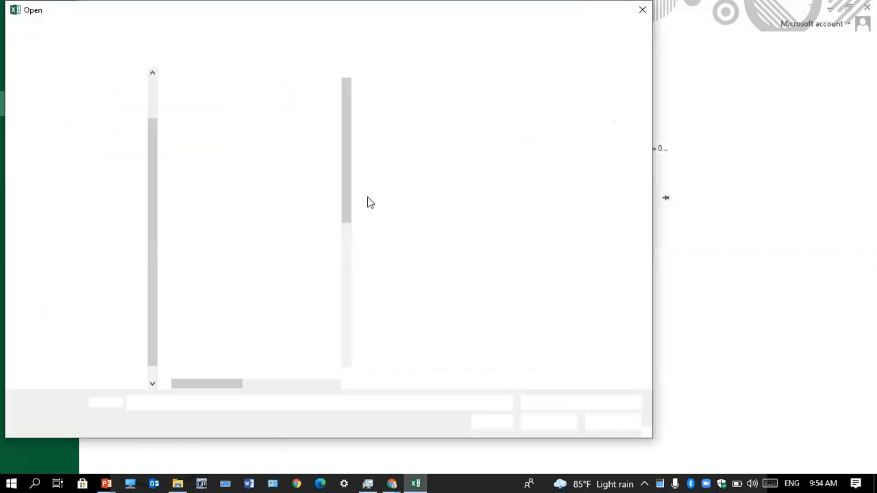
{"action": "scroll", "coordinate": [255, 259], "scroll_direction": "down", "scroll_amount": 5}
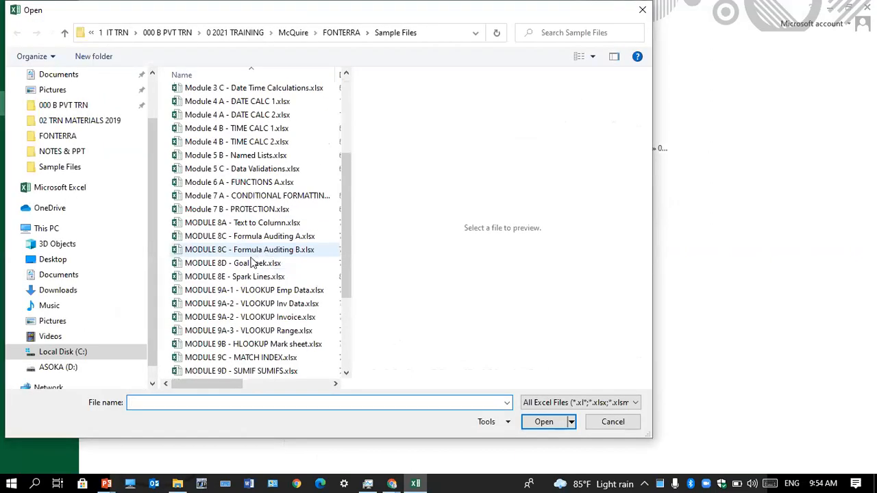
{"action": "scroll", "coordinate": [250, 262], "scroll_direction": "down", "scroll_amount": 3}
{"action": "scroll", "coordinate": [249, 262], "scroll_direction": "down", "scroll_amount": 1}
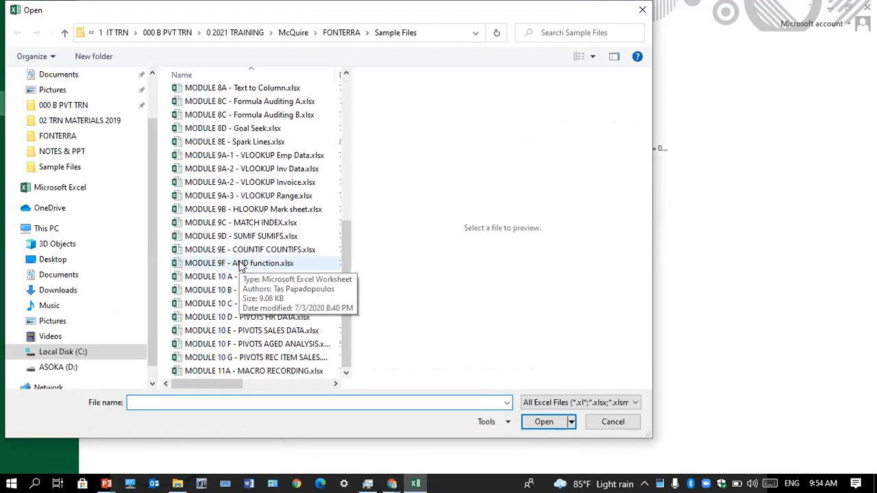
{"action": "double_click", "coordinate": [269, 374]}
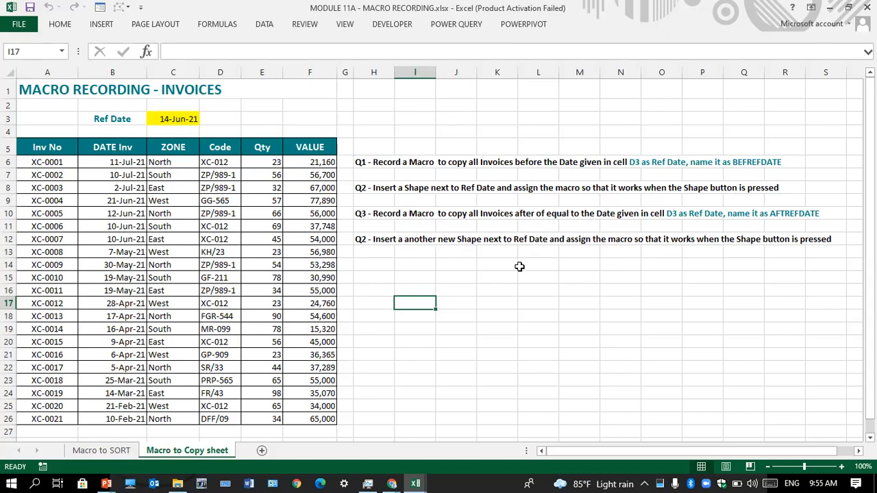
Review the macro security settings in the Trust Center and accept them with Enable all macros selected
{"action": "left_click", "coordinate": [403, 25]}
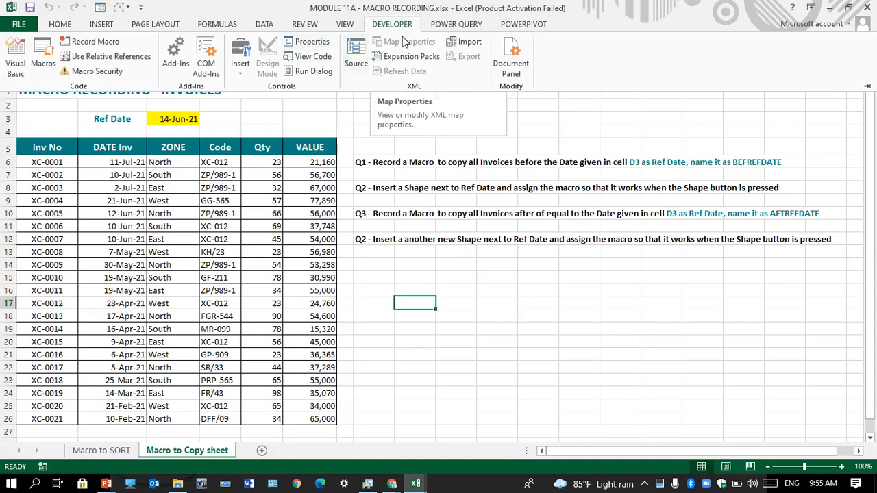
{"action": "left_click", "coordinate": [111, 72]}
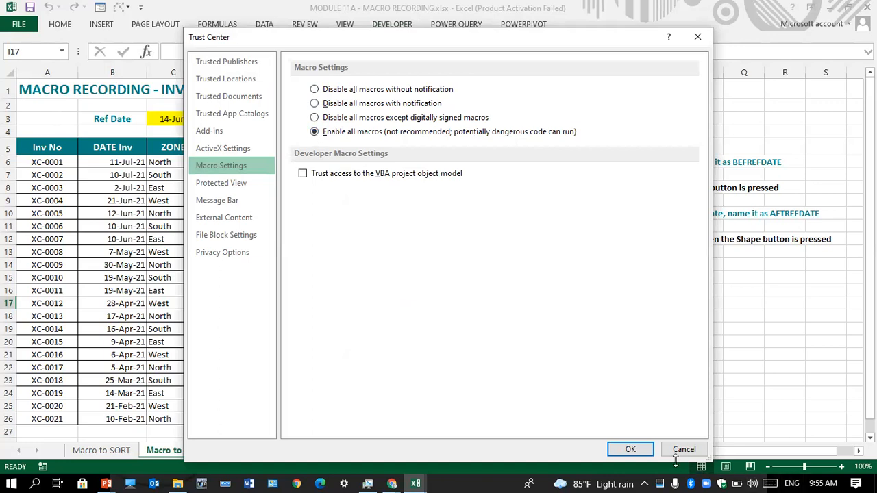
{"action": "left_click", "coordinate": [640, 450]}
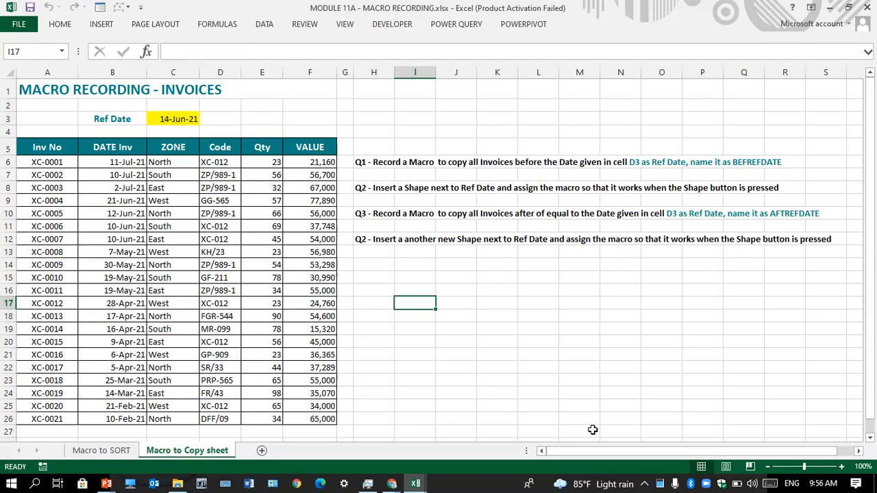
Check the Ref Date formula in C3 and turn on filtering for the invoice table's header row
{"action": "left_click", "coordinate": [188, 125]}
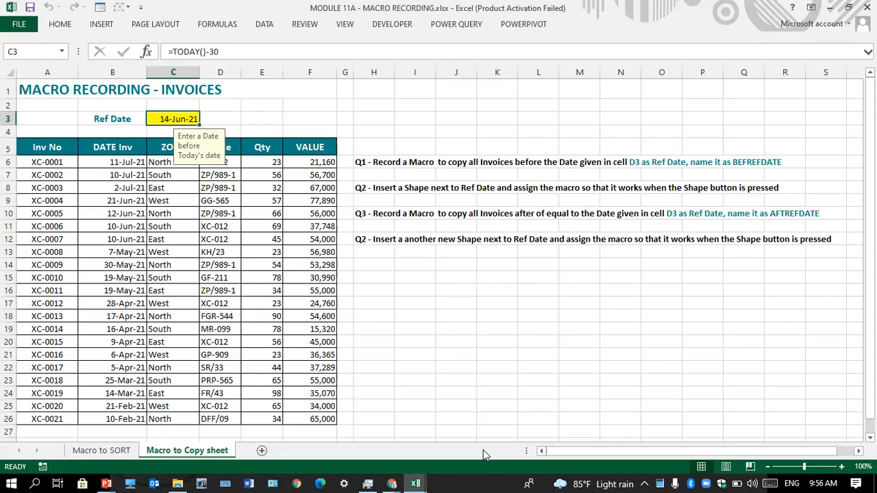
{"action": "left_click", "coordinate": [203, 250]}
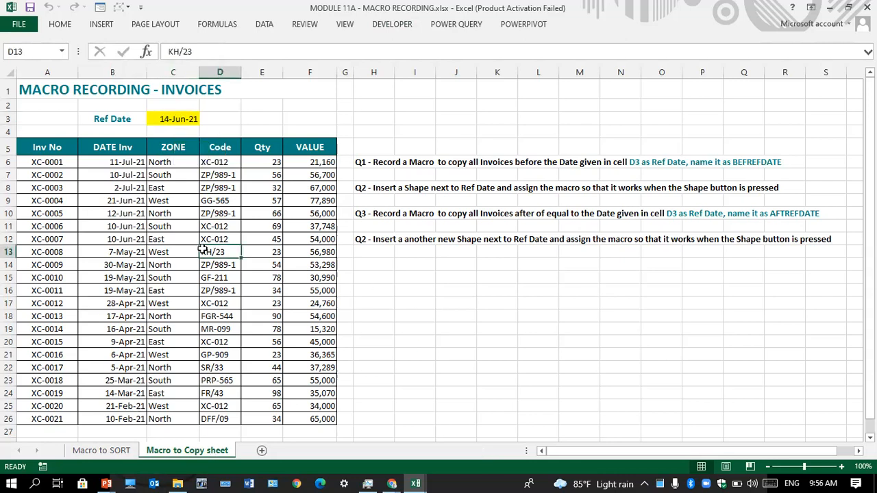
{"action": "left_click", "coordinate": [170, 213]}
{"action": "left_click", "coordinate": [265, 25]}
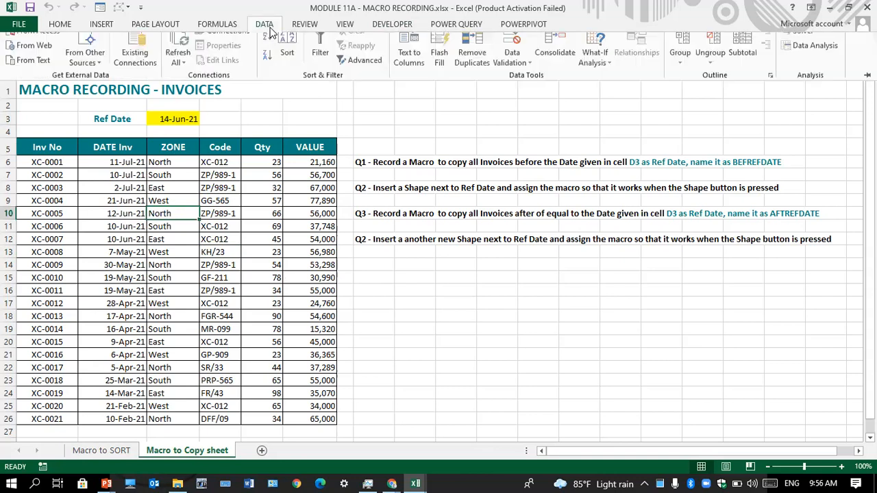
{"action": "left_click", "coordinate": [316, 46]}
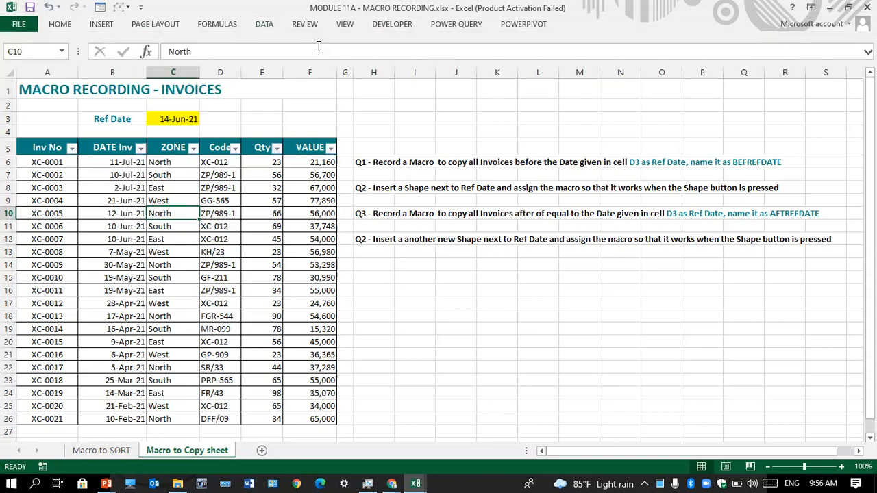
{"action": "left_click", "coordinate": [140, 149]}
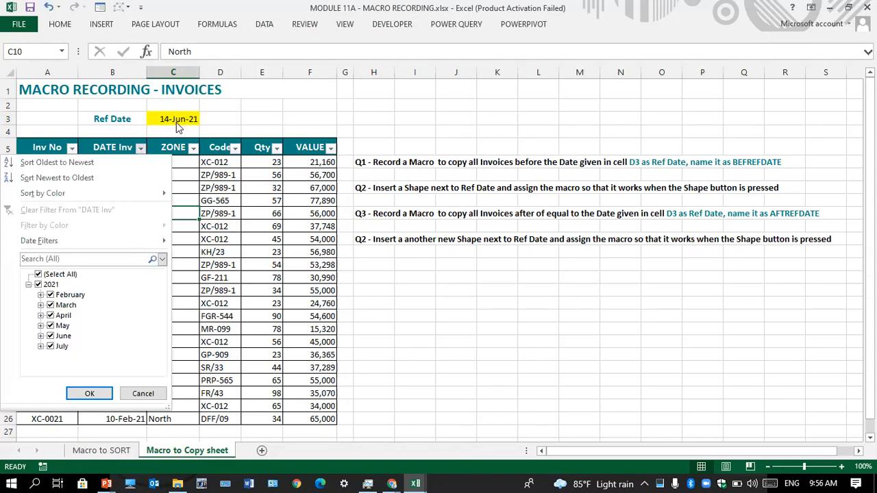
{"action": "mouse_move", "coordinate": [153, 245]}
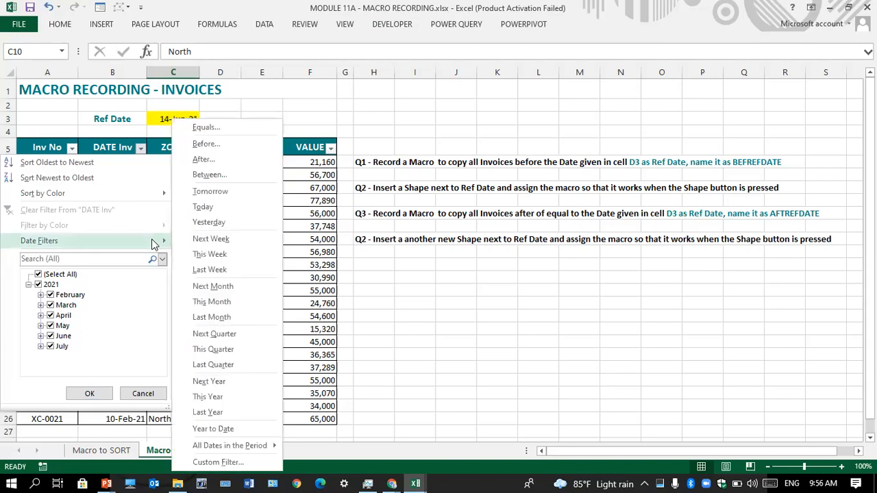
{"action": "left_click", "coordinate": [210, 146]}
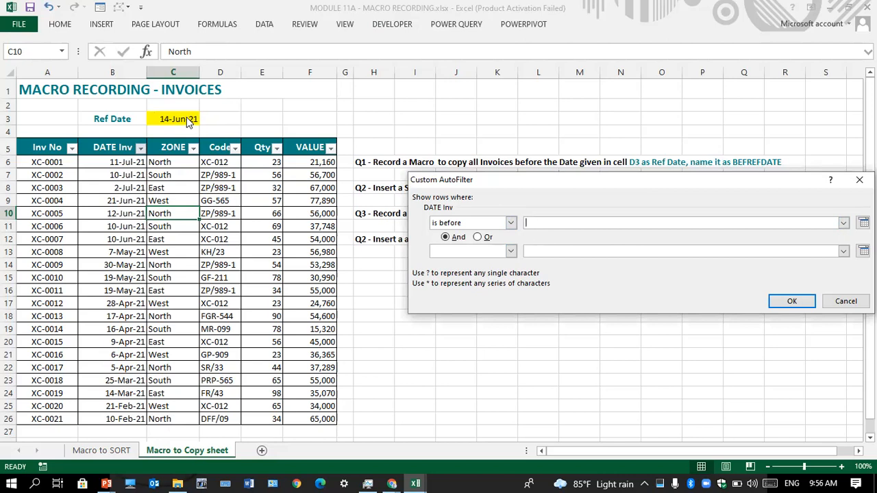
{"action": "left_click", "coordinate": [846, 305]}
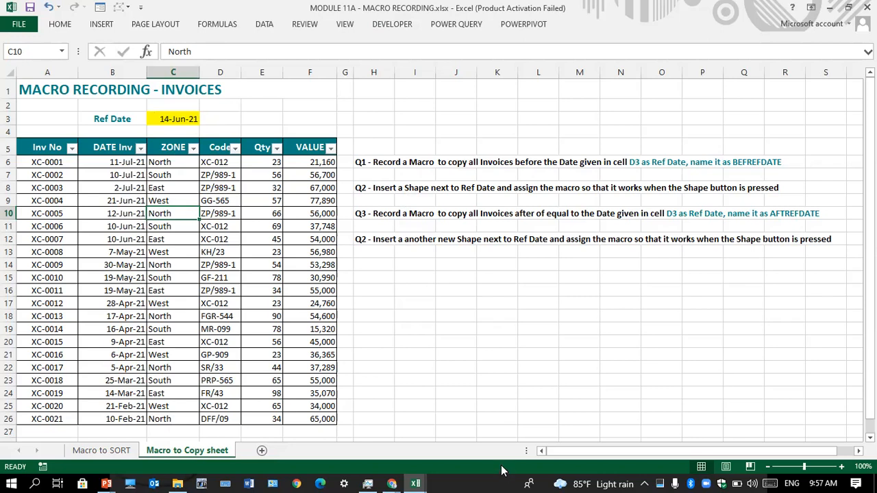
Highlight invoice dates B6:B26 that are less than the Ref Date in C3 with Light Red Fill with Dark Red Text
{"action": "left_click", "coordinate": [118, 163]}
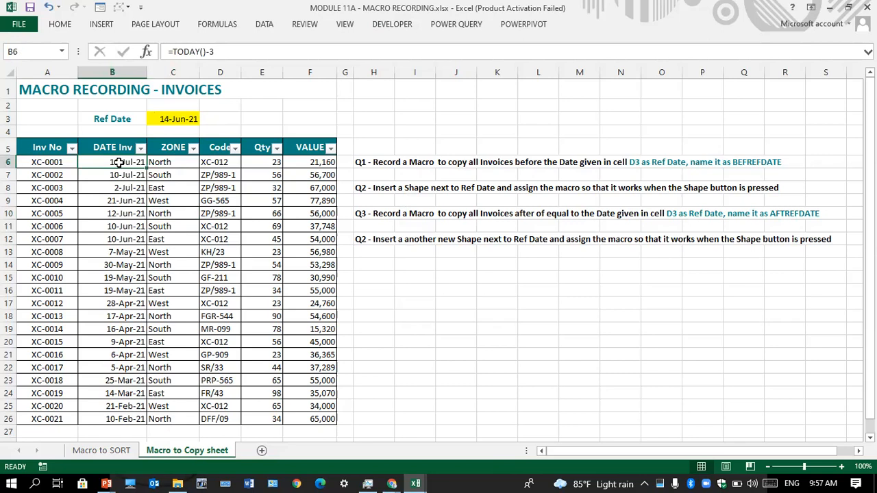
{"action": "key", "text": "ctrl+shift+Down"}
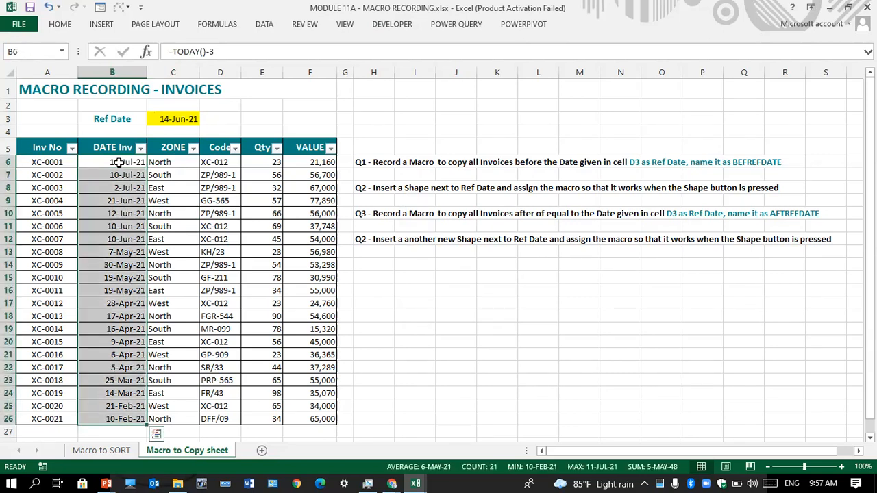
{"action": "left_click", "coordinate": [812, 8]}
{"action": "left_click", "coordinate": [802, 107]}
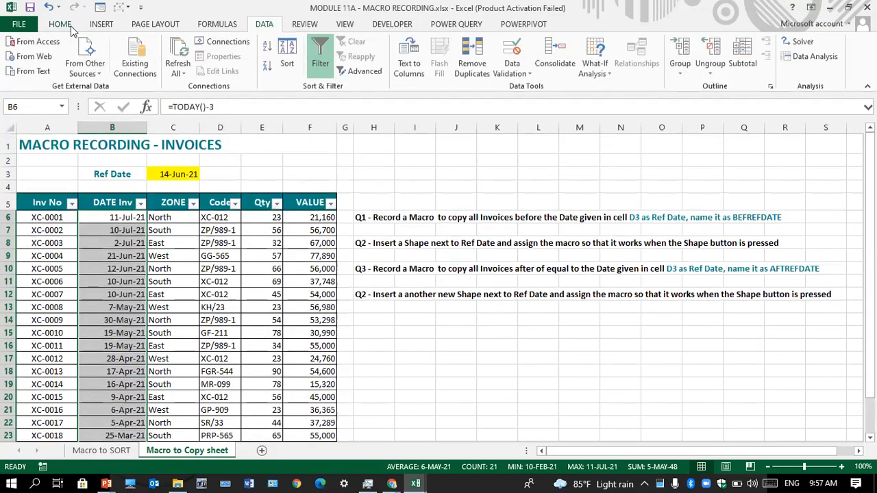
{"action": "left_click", "coordinate": [67, 25]}
{"action": "left_click", "coordinate": [525, 55]}
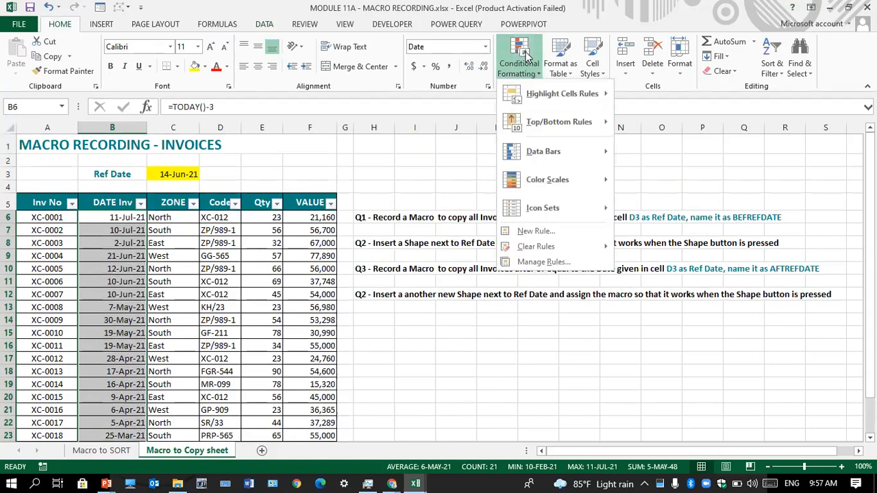
{"action": "mouse_move", "coordinate": [586, 98]}
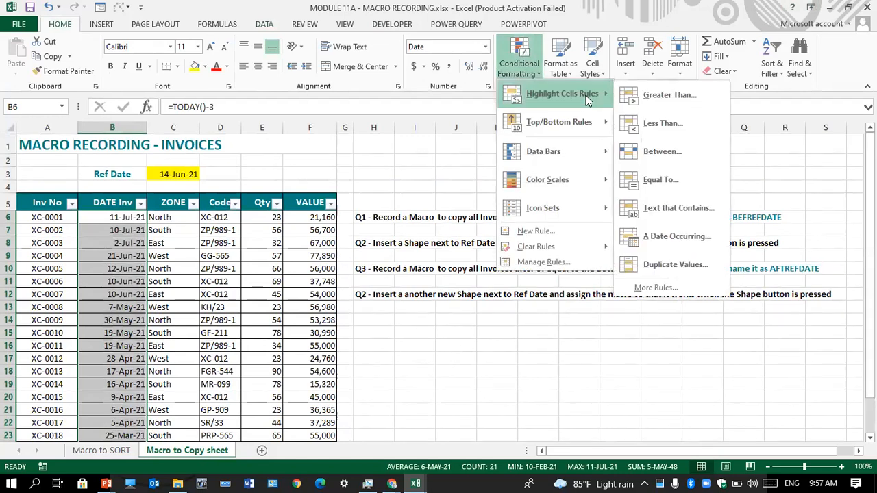
{"action": "left_click", "coordinate": [684, 134]}
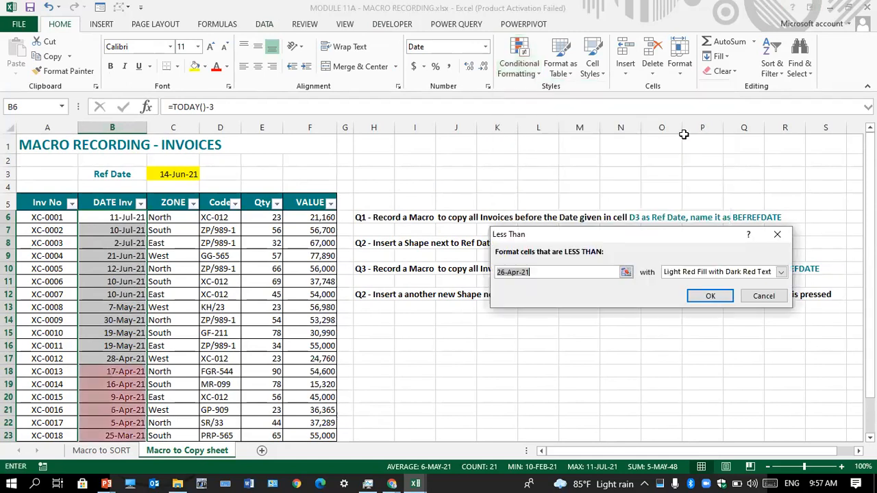
{"action": "left_click", "coordinate": [185, 174]}
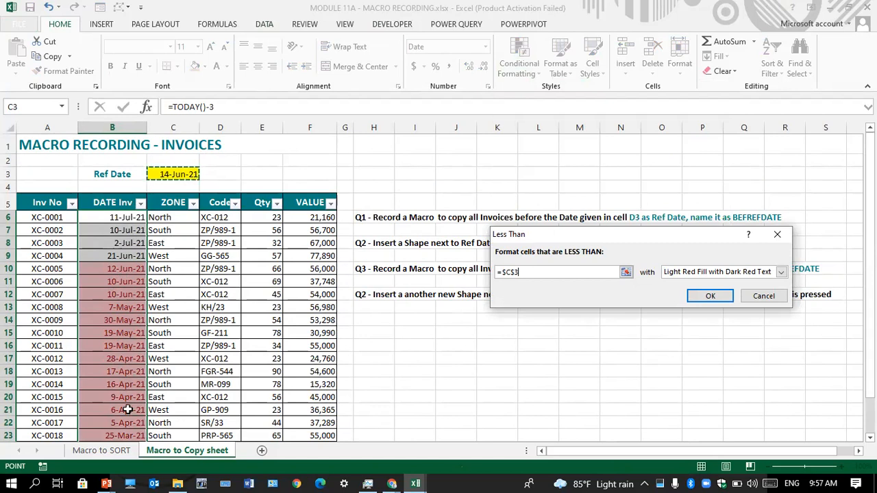
{"action": "left_click", "coordinate": [718, 296]}
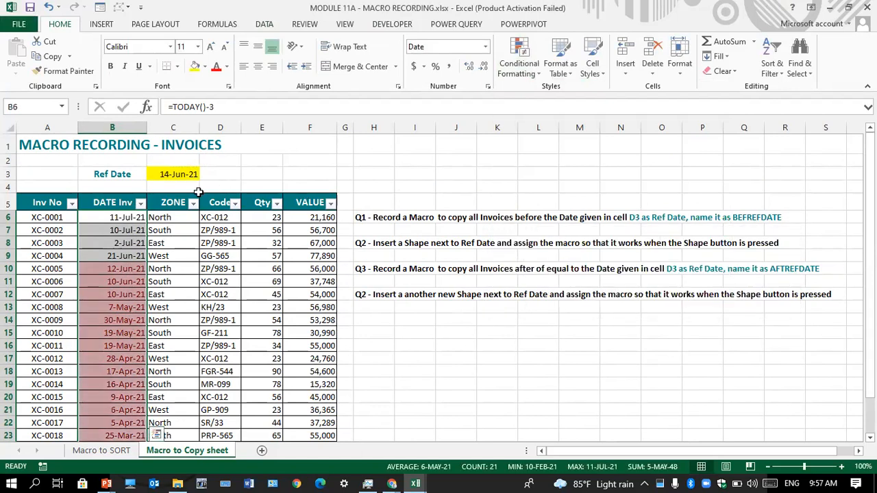
Filter the DATE Inv column by the light red cell color
{"action": "left_click", "coordinate": [141, 203]}
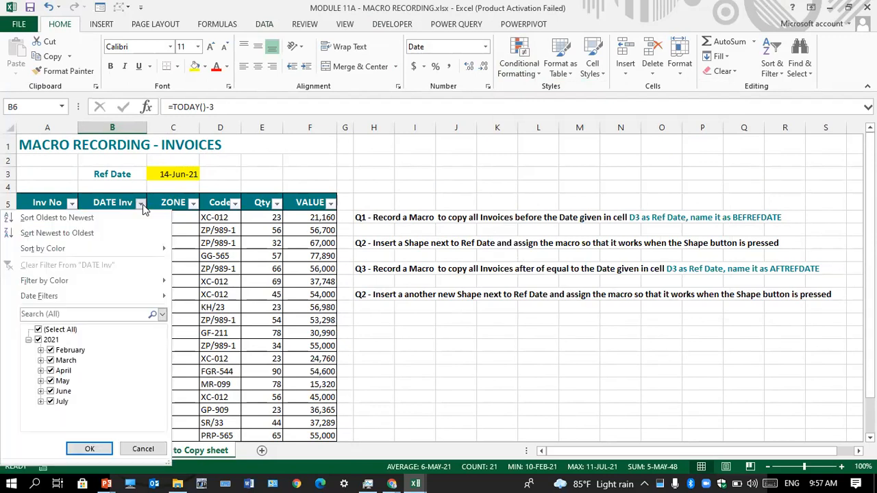
{"action": "mouse_move", "coordinate": [167, 280]}
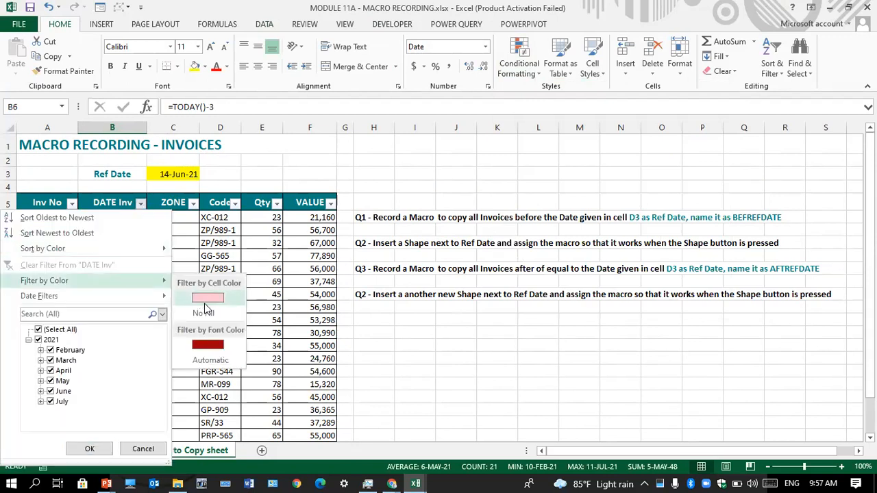
{"action": "left_click", "coordinate": [206, 300]}
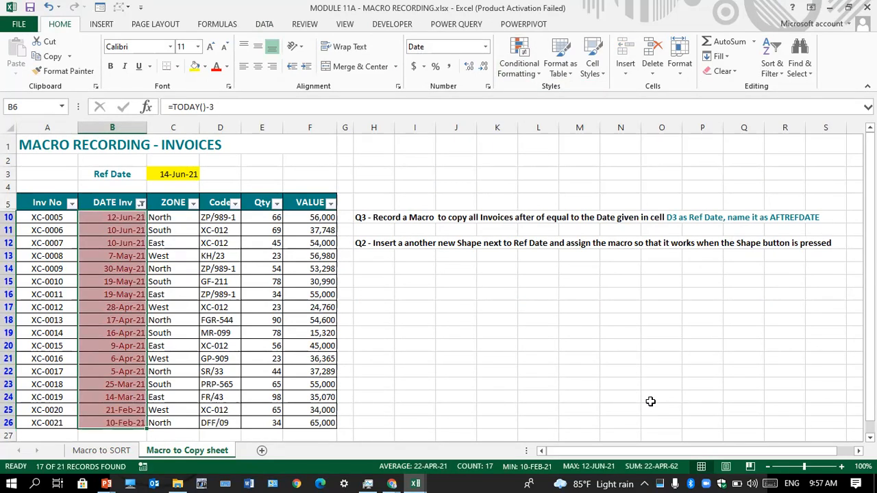
Copy the filtered invoice table with its header and paste it at A5 of a new sheet
{"action": "left_click", "coordinate": [51, 206]}
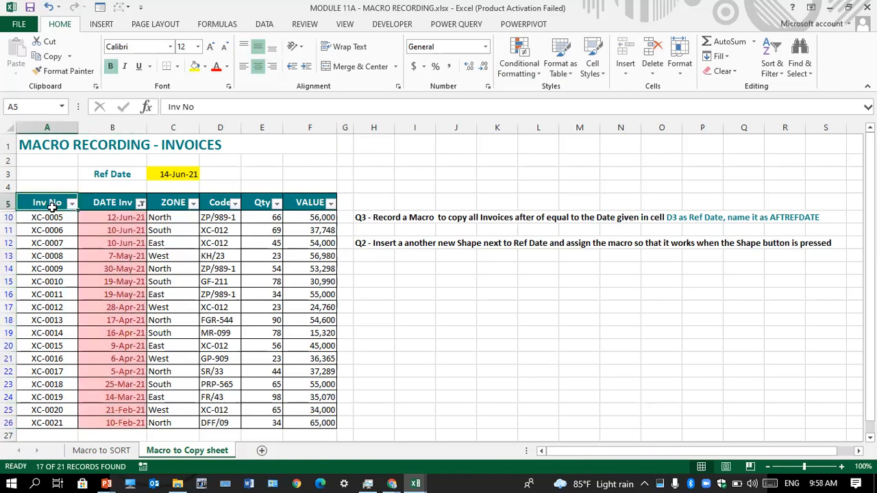
{"action": "key", "text": "ctrl+shift+Down"}
{"action": "key", "text": "ctrl+shift+Right"}
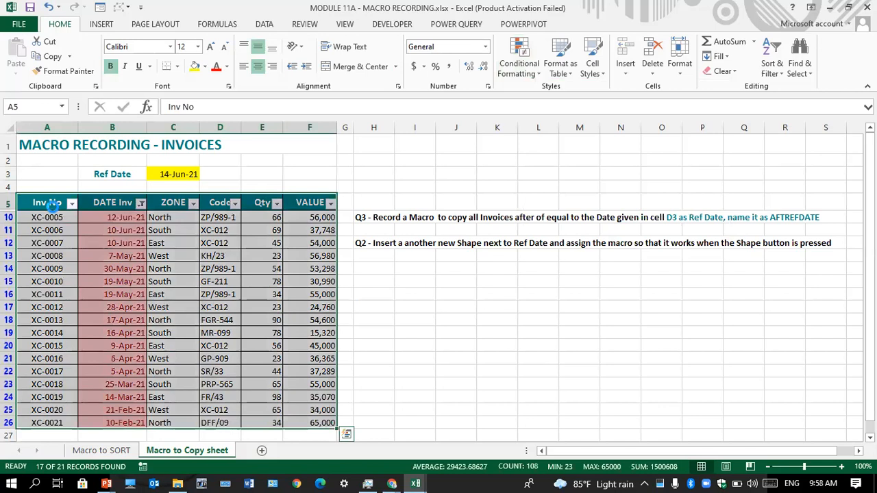
{"action": "key", "text": "ctrl+c"}
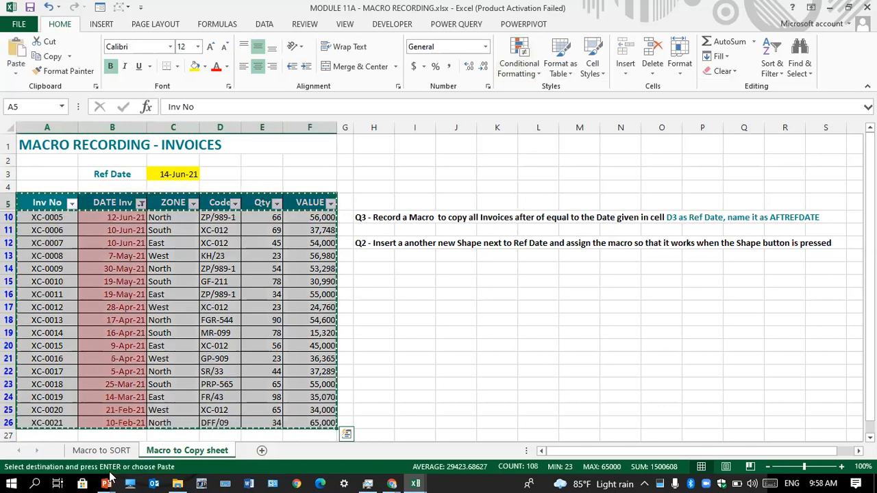
{"action": "left_click", "coordinate": [262, 451]}
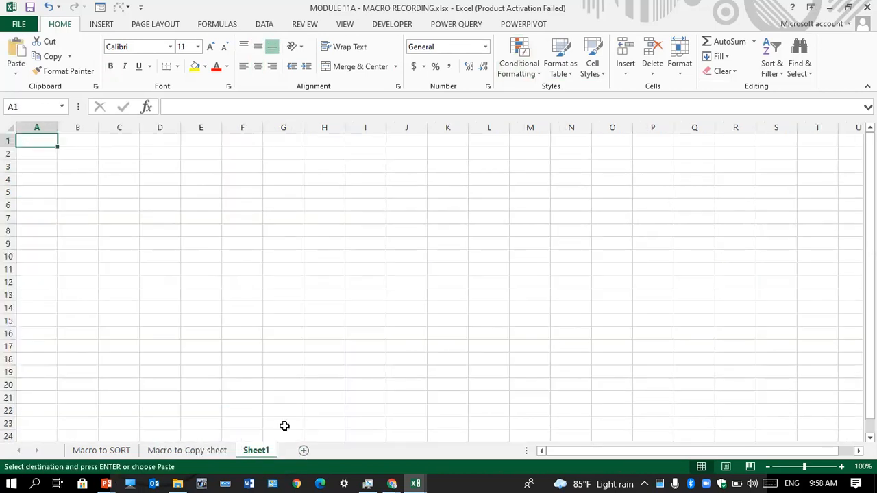
{"action": "left_click", "coordinate": [46, 190]}
{"action": "key", "text": "ctrl+v"}
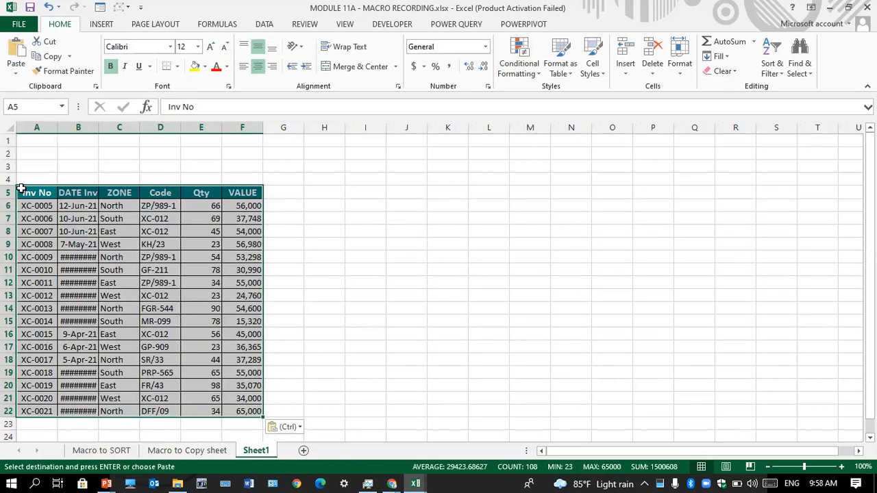
Undo the paste, the color filter, the date highlighting and the header filters, and cancel the copy selection
{"action": "key", "text": "ctrl+z"}
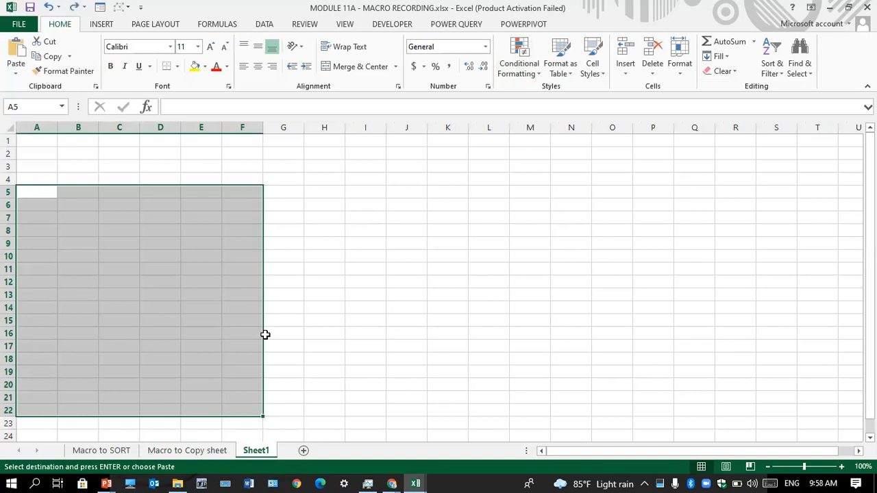
{"action": "key", "text": "ctrl+Page_Up"}
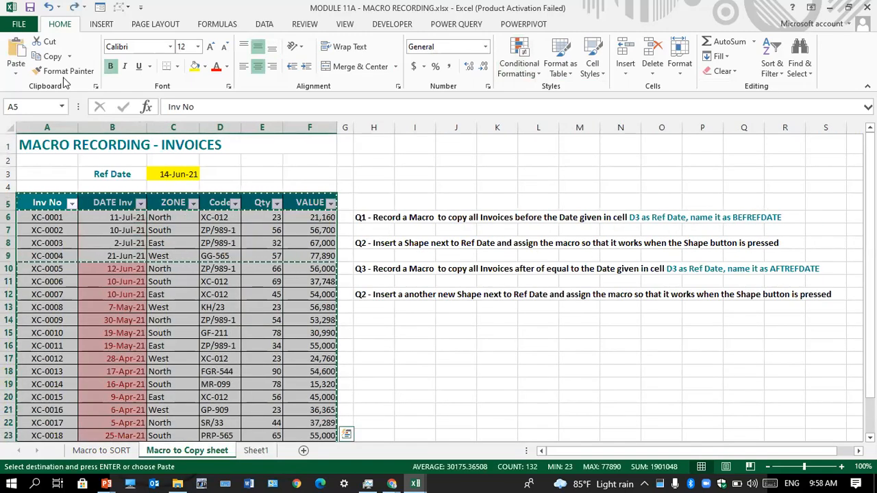
{"action": "left_click", "coordinate": [178, 175]}
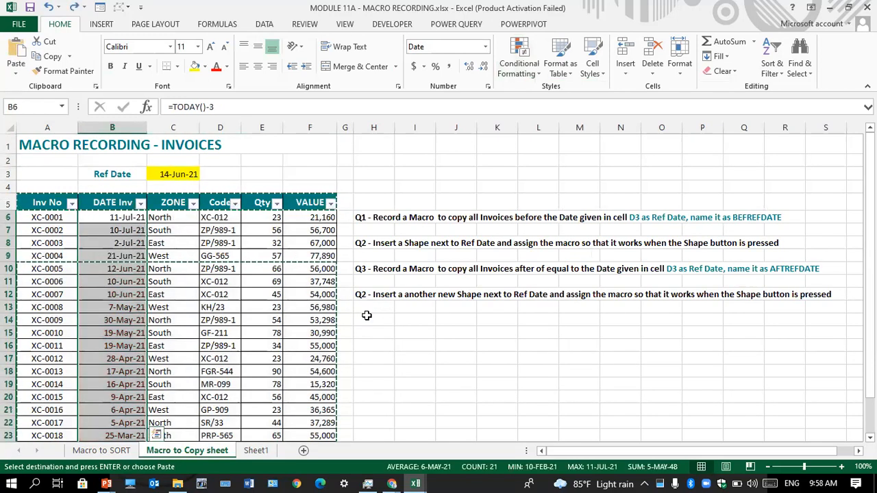
{"action": "left_click", "coordinate": [422, 331]}
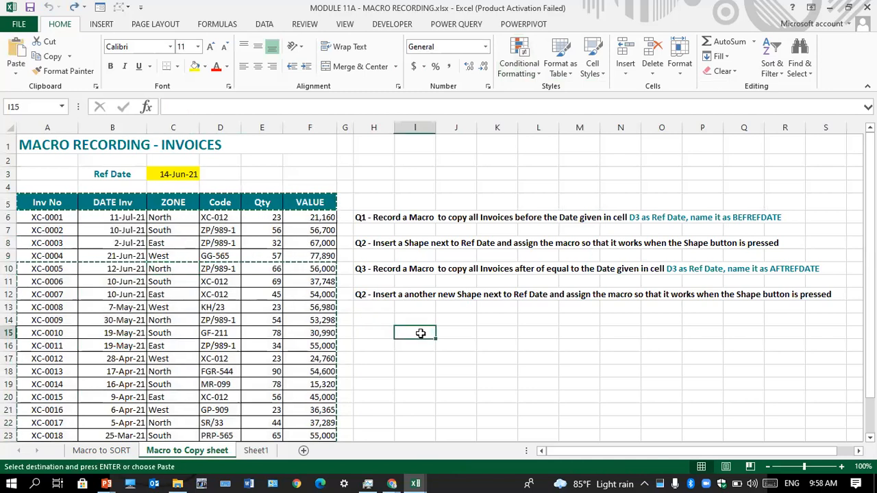
{"action": "key", "text": "Escape"}
{"action": "left_click", "coordinate": [464, 341]}
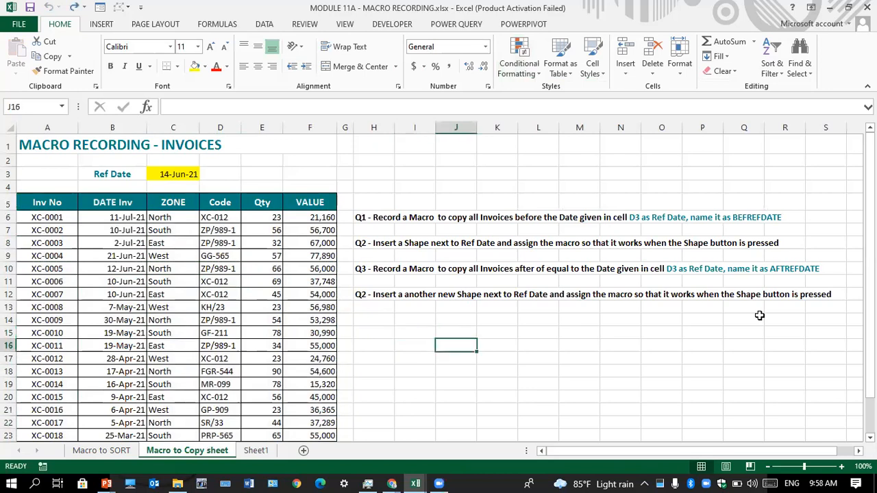
Try out selecting the whole invoice table from the Inv No header in A5 through F26
{"action": "left_click", "coordinate": [713, 382]}
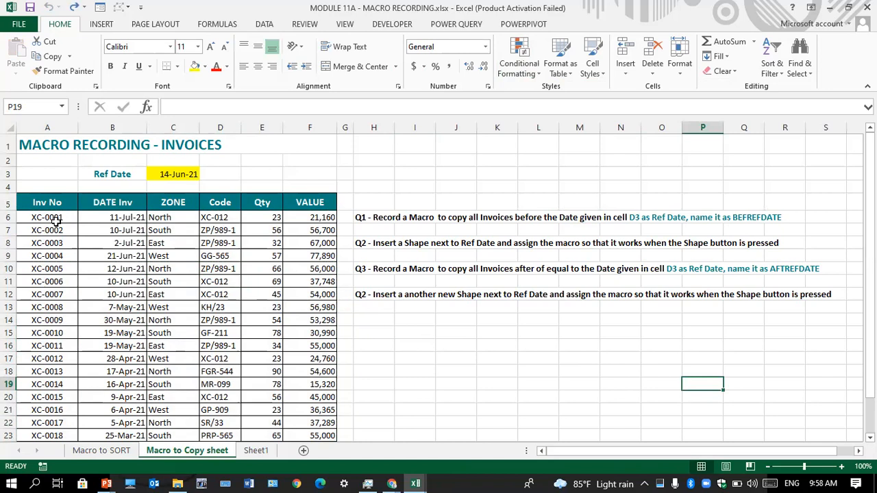
{"action": "left_click_drag", "start_coordinate": [55, 203], "coordinate": [329, 398]}
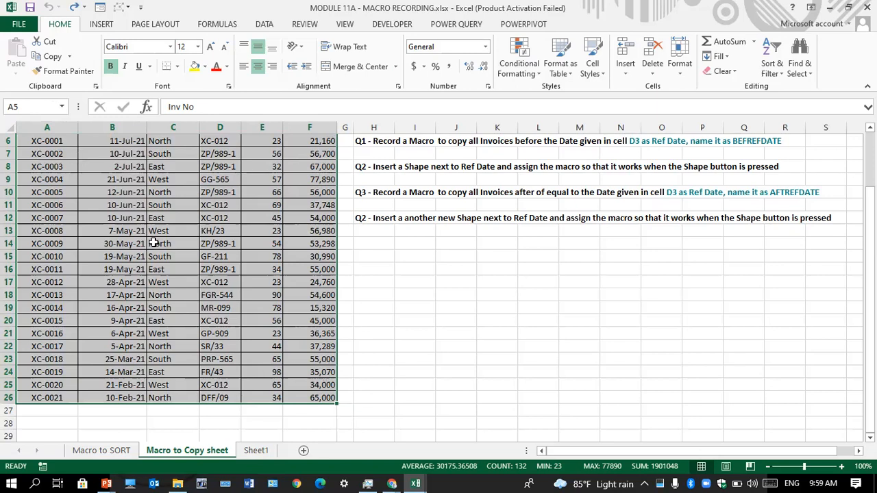
{"action": "scroll", "coordinate": [154, 243], "scroll_direction": "up", "scroll_amount": 2}
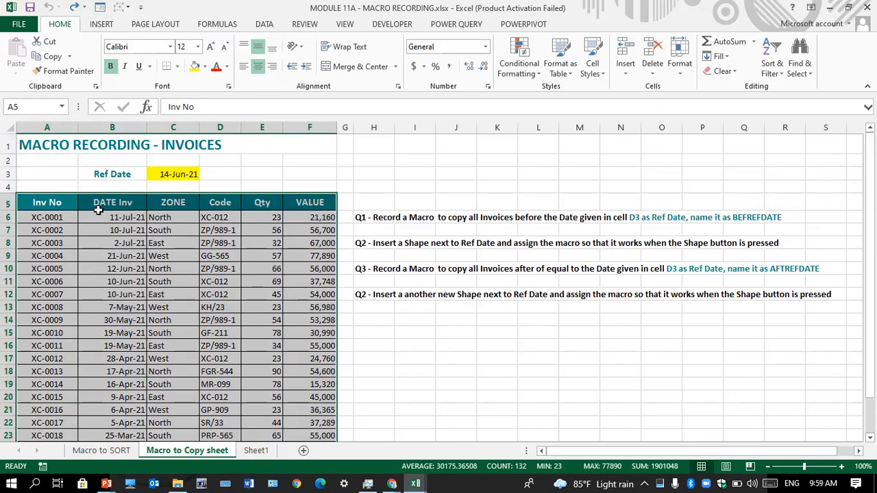
{"action": "left_click", "coordinate": [60, 201]}
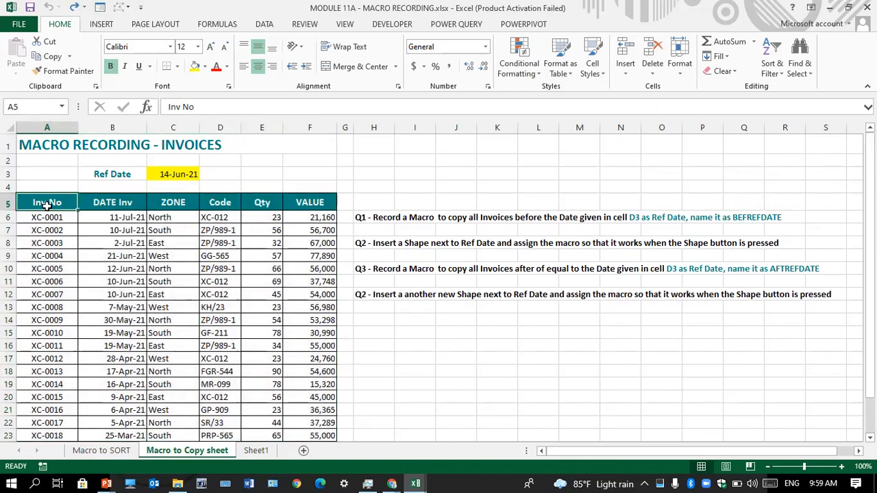
{"action": "key", "text": "ctrl+shift+Down"}
{"action": "key", "text": "ctrl+shift+Right"}
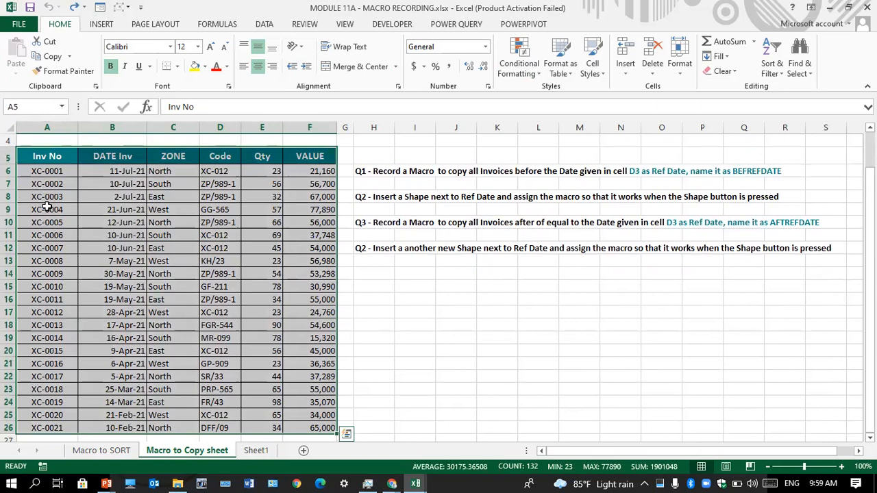
{"action": "left_click", "coordinate": [143, 261]}
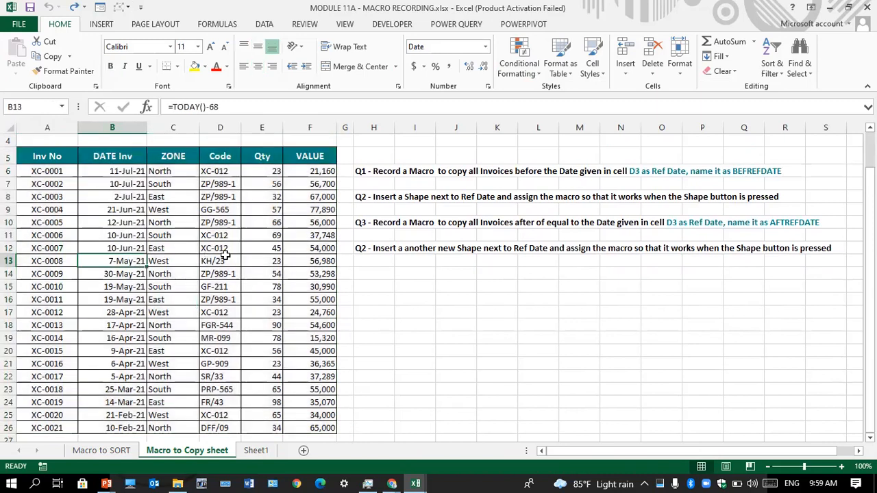
{"action": "scroll", "coordinate": [542, 305], "scroll_direction": "up", "scroll_amount": 1}
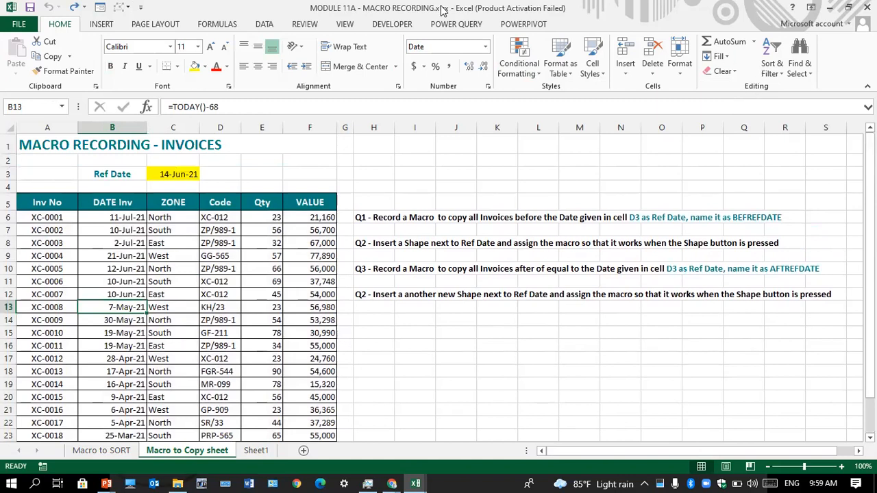
Start recording a macro named Macro1, stored in This Workbook, and select the Inv No header cell A5
{"action": "left_click", "coordinate": [405, 25]}
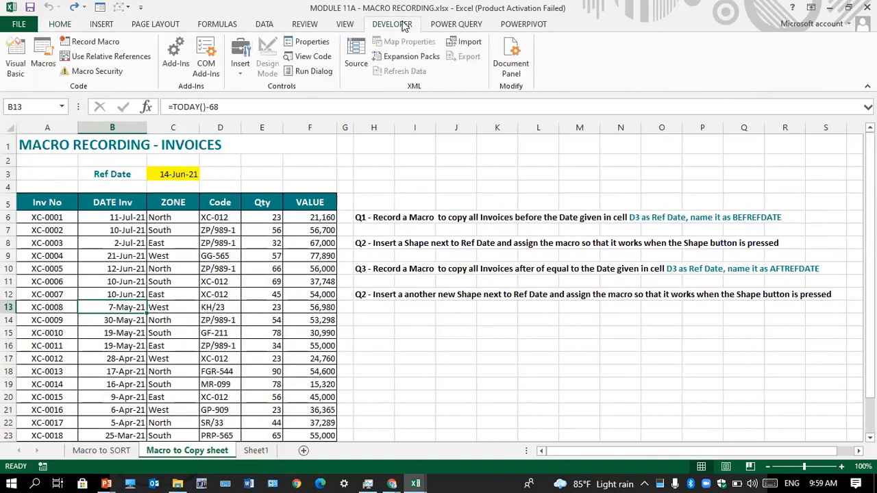
{"action": "left_click", "coordinate": [96, 42]}
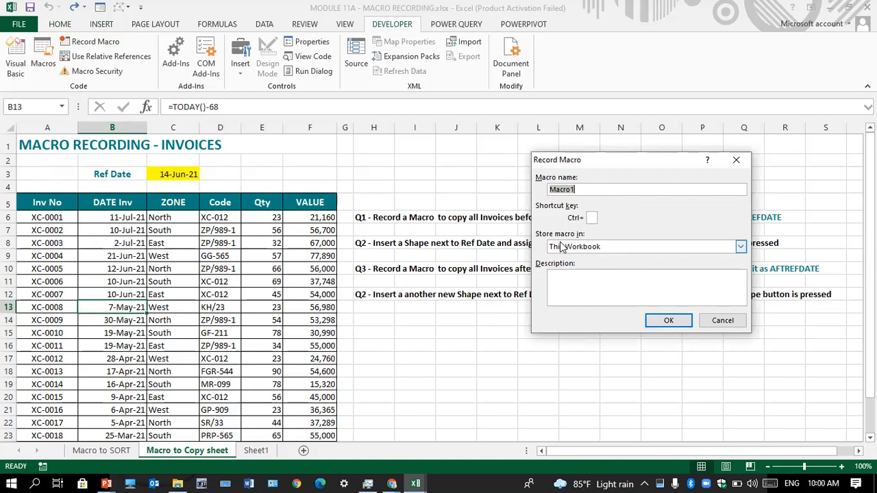
{"action": "left_click", "coordinate": [741, 248]}
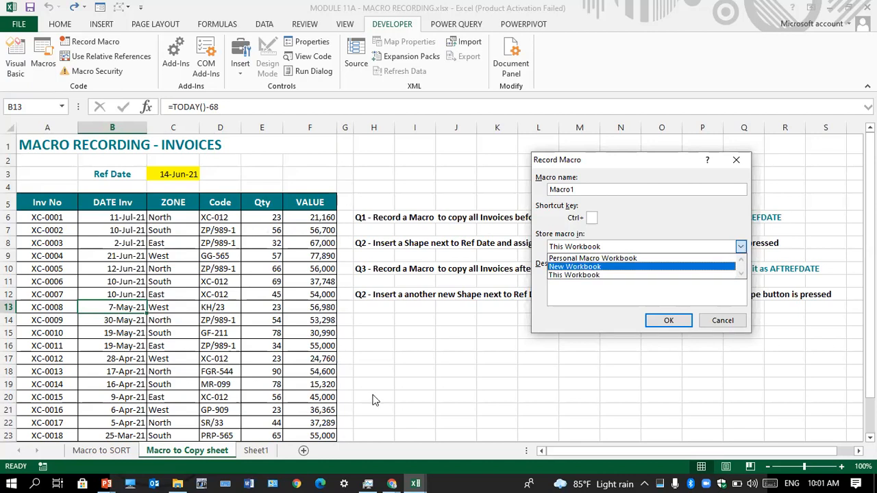
{"action": "left_click", "coordinate": [572, 275]}
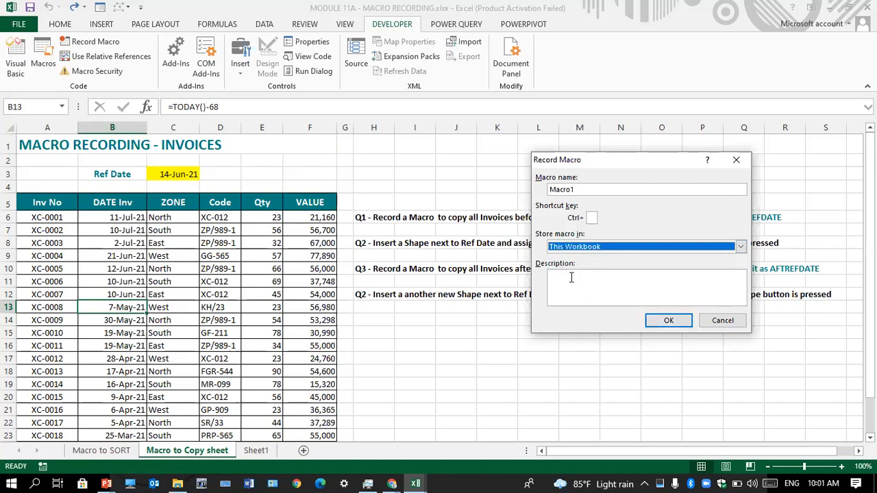
{"action": "left_click", "coordinate": [572, 278]}
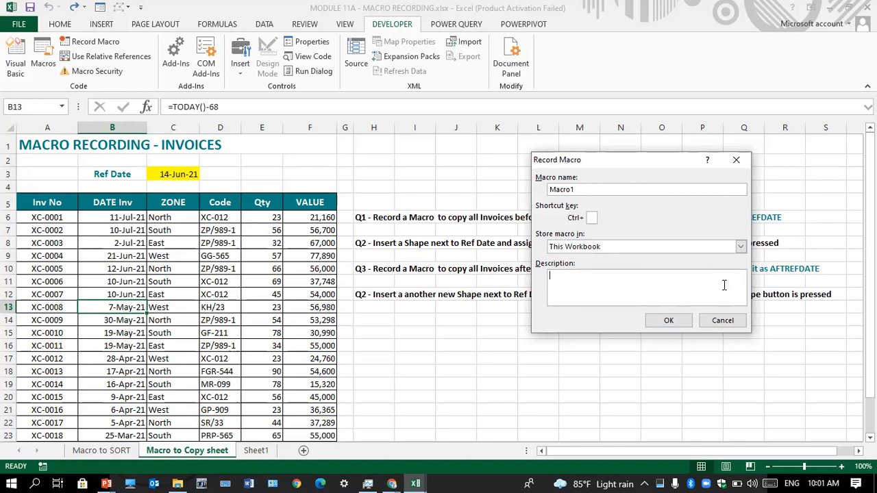
{"action": "left_click", "coordinate": [686, 323]}
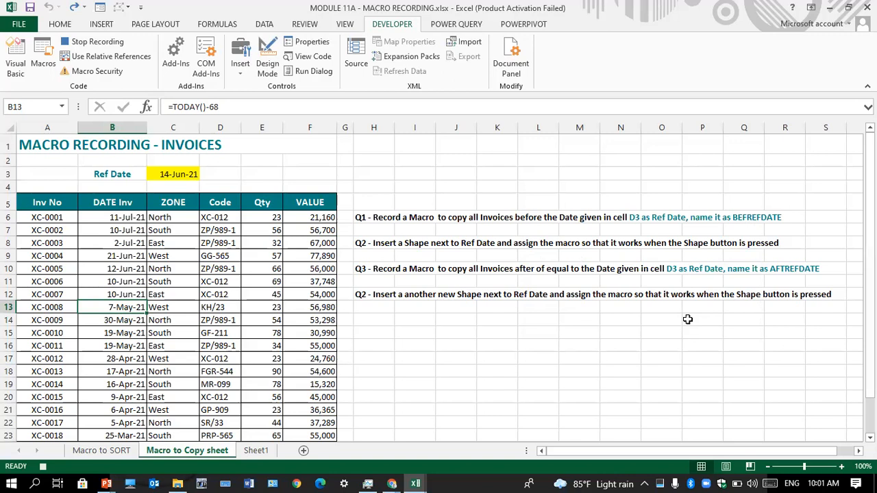
{"action": "left_click", "coordinate": [51, 204]}
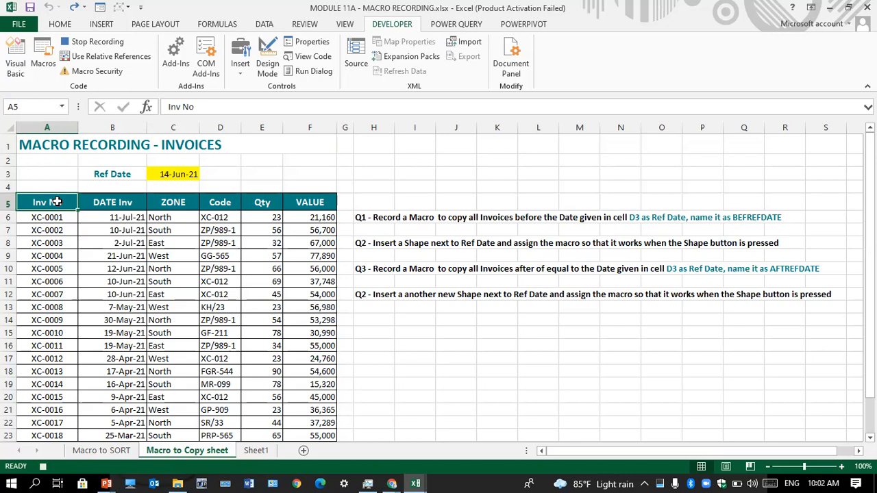
Turn on filters for the invoice headers and highlight dates in B6:B26 less than C3 using Light Red Fill with Dark Red Text
{"action": "left_click", "coordinate": [262, 25]}
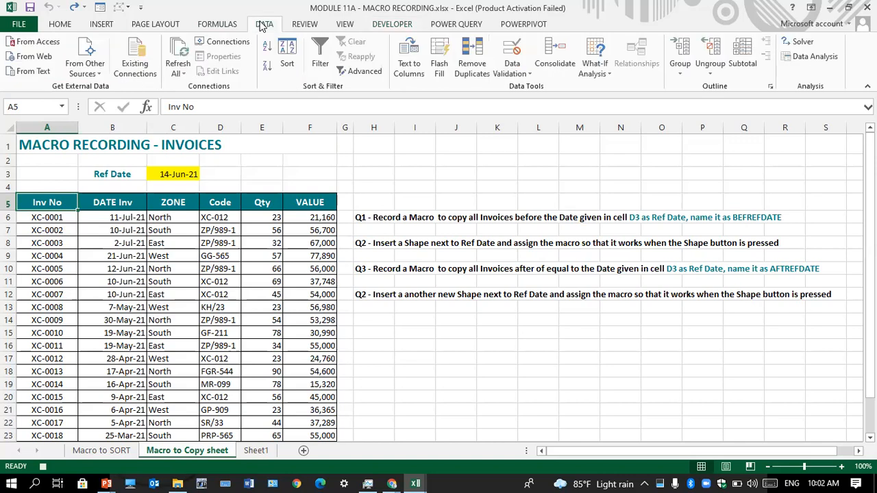
{"action": "left_click", "coordinate": [319, 44]}
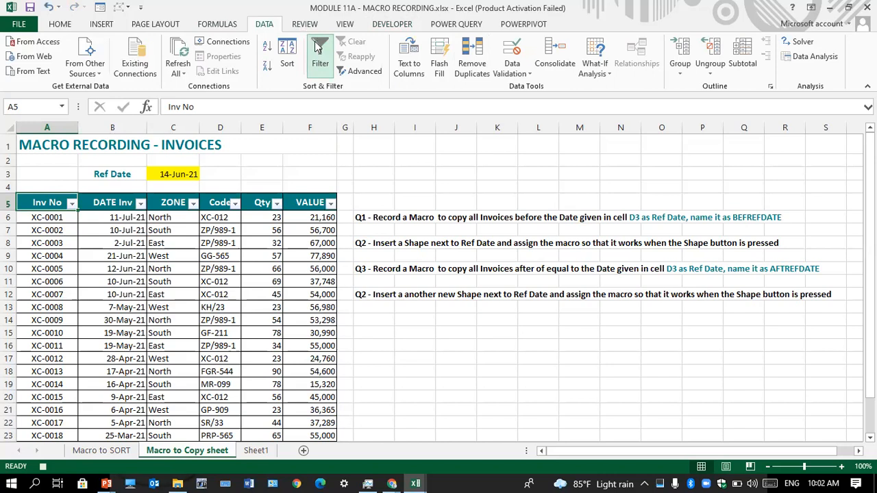
{"action": "left_click", "coordinate": [116, 218]}
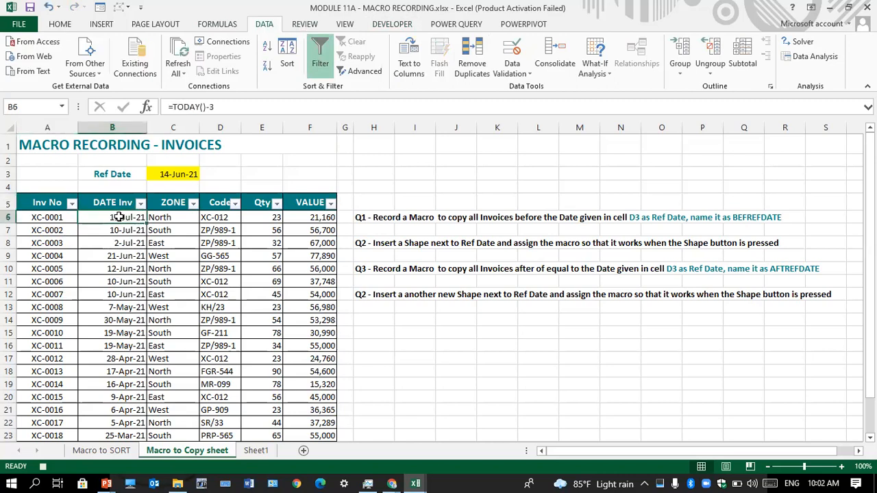
{"action": "key", "text": "ctrl+shift+Down"}
{"action": "key", "text": "ctrl+q"}
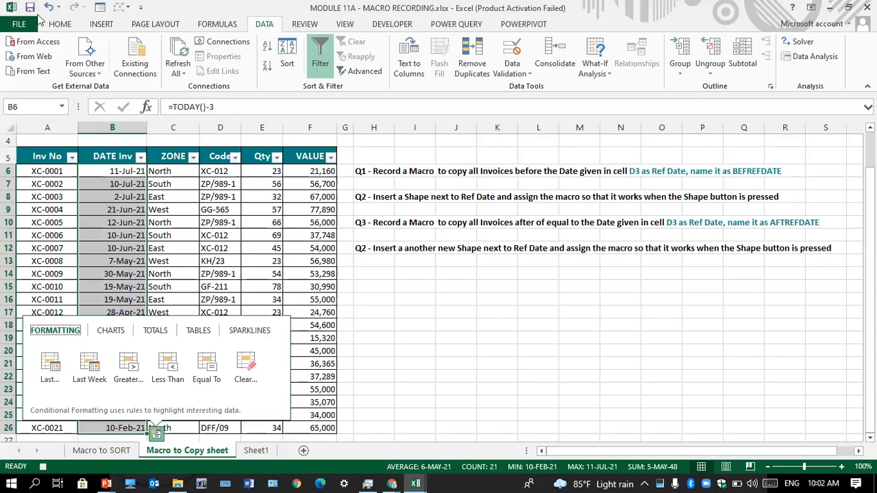
{"action": "left_click", "coordinate": [58, 25]}
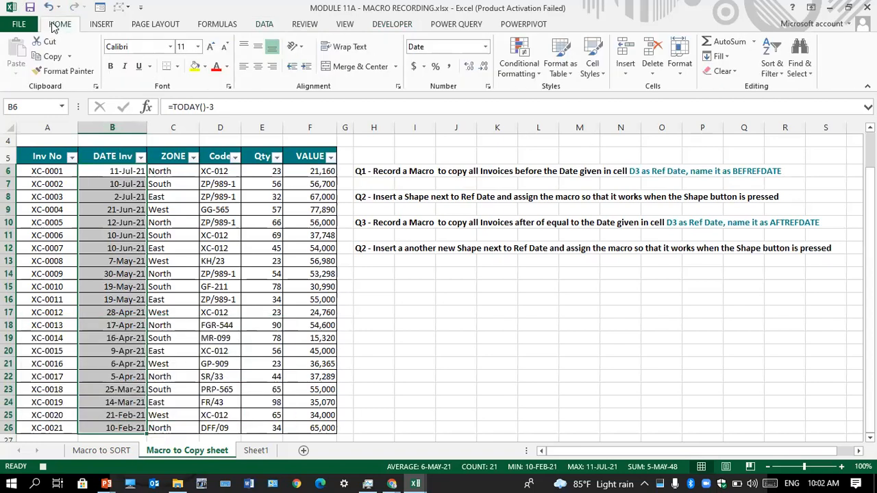
{"action": "left_click", "coordinate": [519, 55]}
{"action": "mouse_move", "coordinate": [579, 96]}
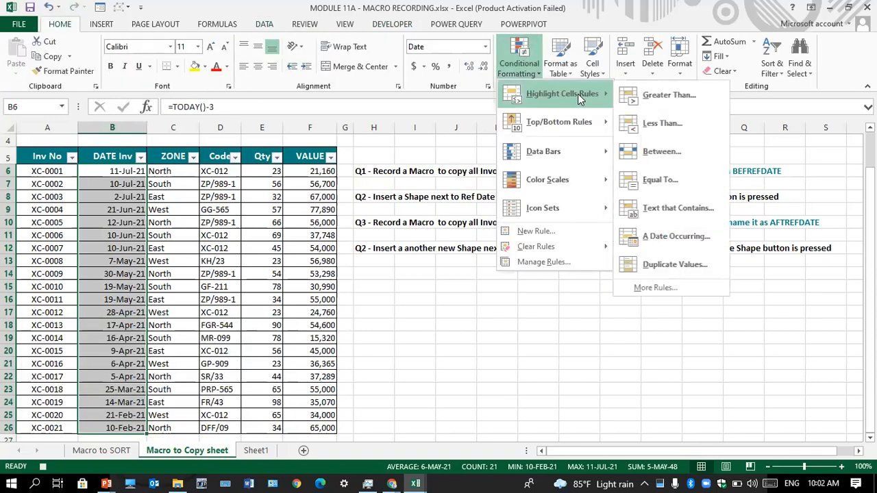
{"action": "left_click", "coordinate": [666, 126]}
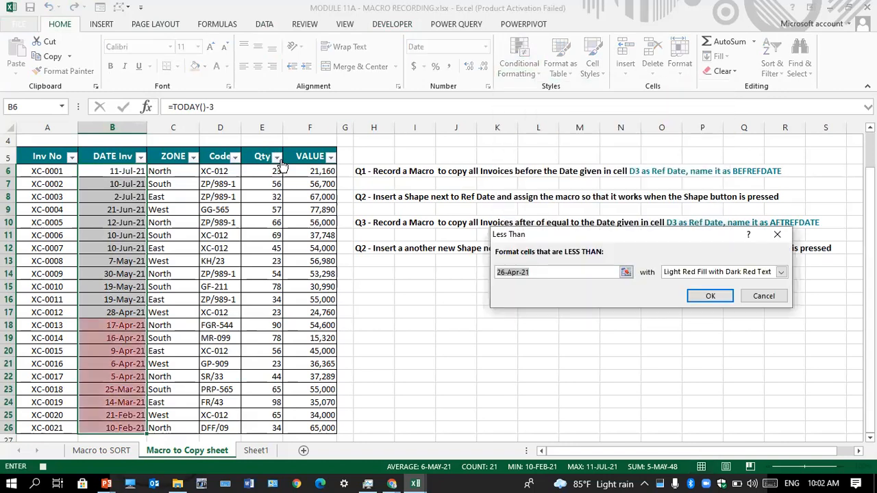
{"action": "scroll", "coordinate": [282, 167], "scroll_direction": "up", "scroll_amount": 1}
{"action": "left_click", "coordinate": [186, 171]}
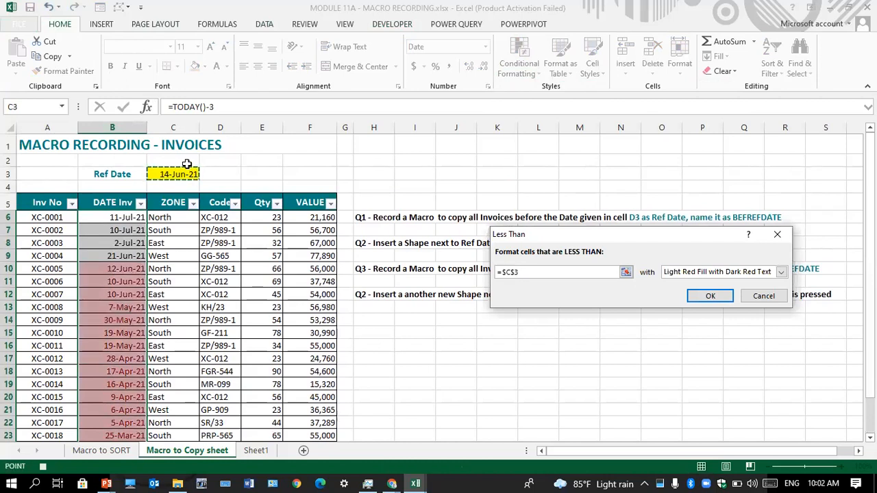
{"action": "left_click", "coordinate": [709, 297]}
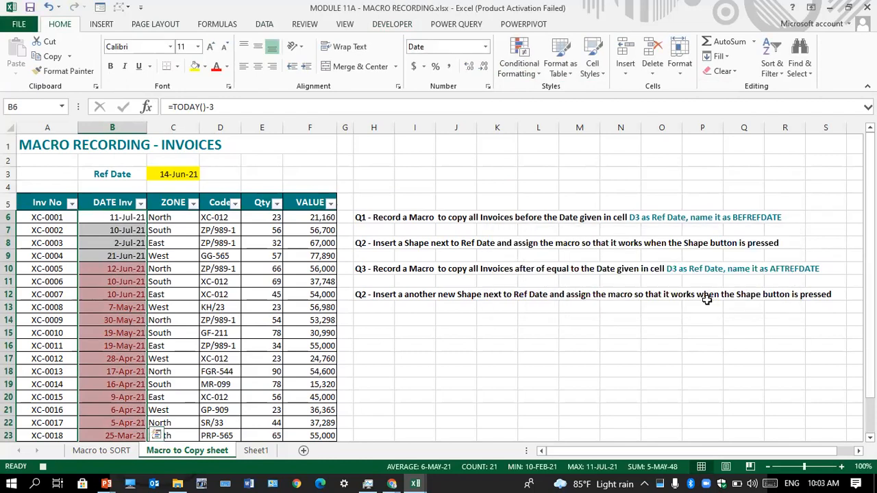
Filter the DATE Inv column by the light red cell color
{"action": "left_click", "coordinate": [141, 207]}
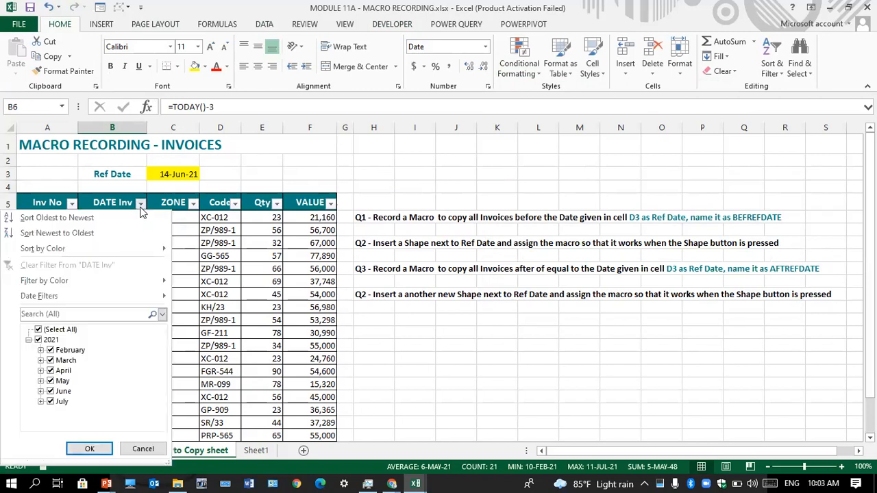
{"action": "mouse_move", "coordinate": [141, 297]}
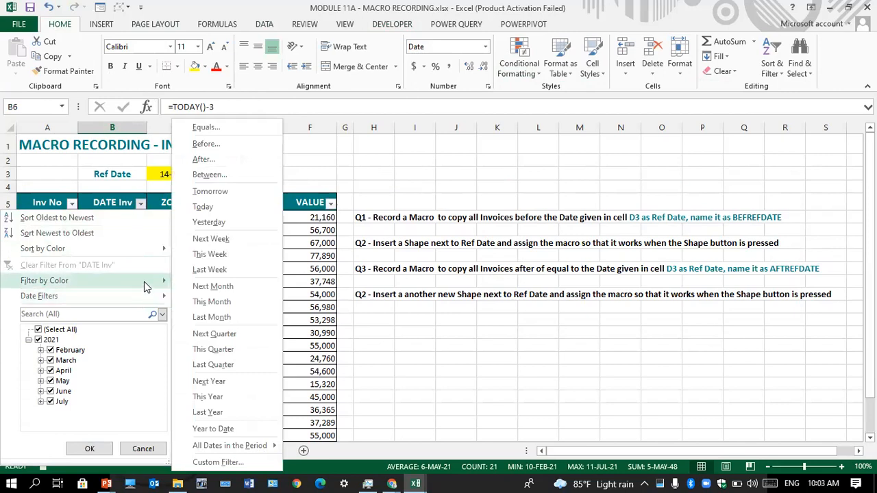
{"action": "mouse_move", "coordinate": [145, 281]}
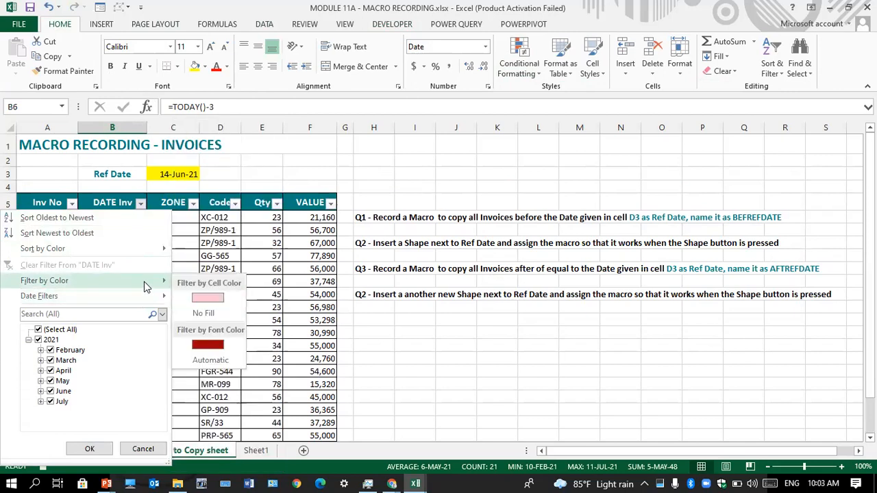
{"action": "left_click", "coordinate": [202, 296]}
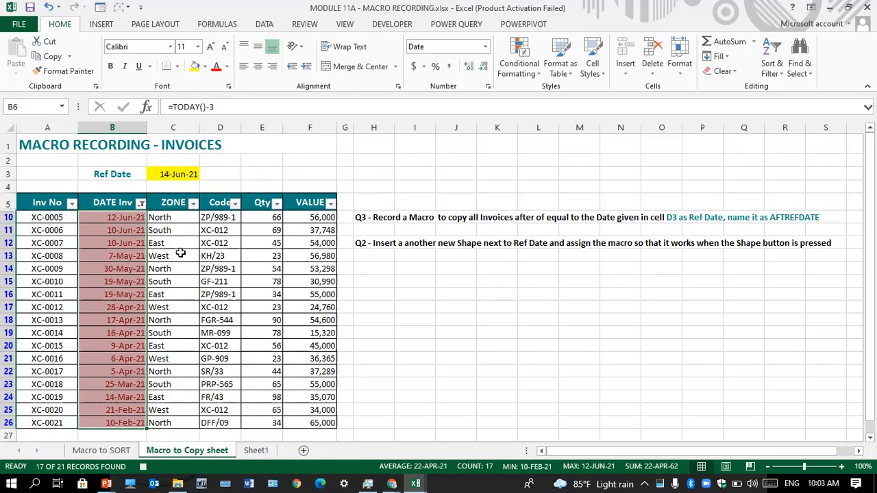
Copy the filtered invoice table with its header to A5 of Sheet1 and widen the DATE Inv column to fit the dates
{"action": "left_click", "coordinate": [52, 203]}
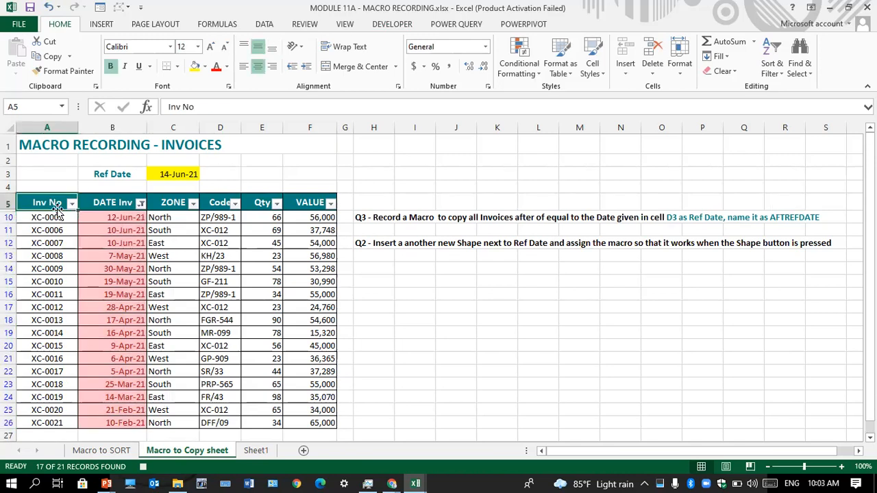
{"action": "key", "text": "ctrl+shift+Down"}
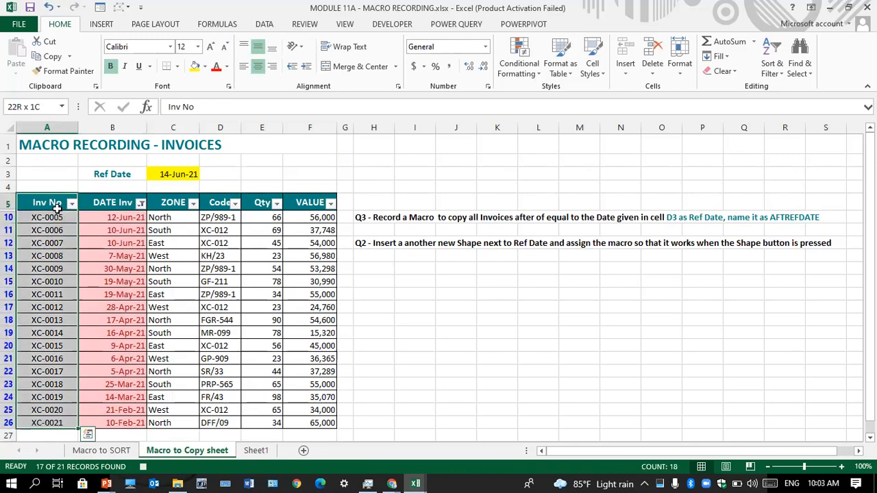
{"action": "key", "text": "ctrl+shift+Right"}
{"action": "key", "text": "ctrl+c"}
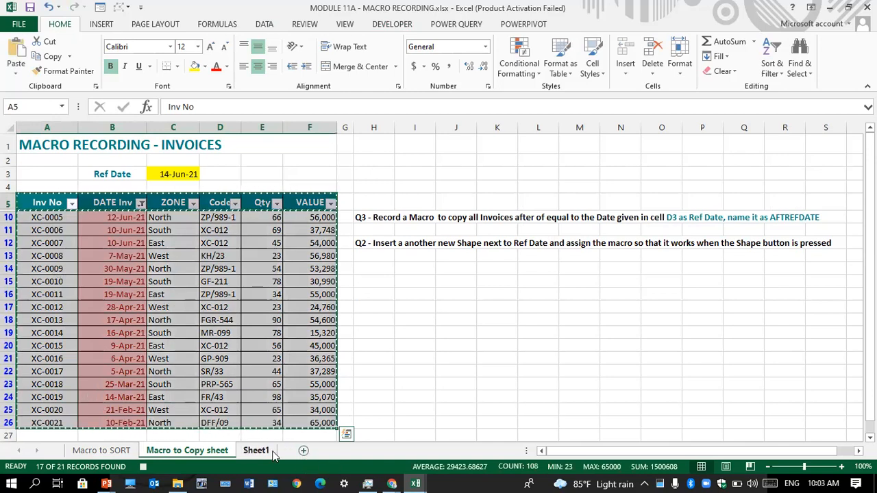
{"action": "left_click", "coordinate": [257, 450]}
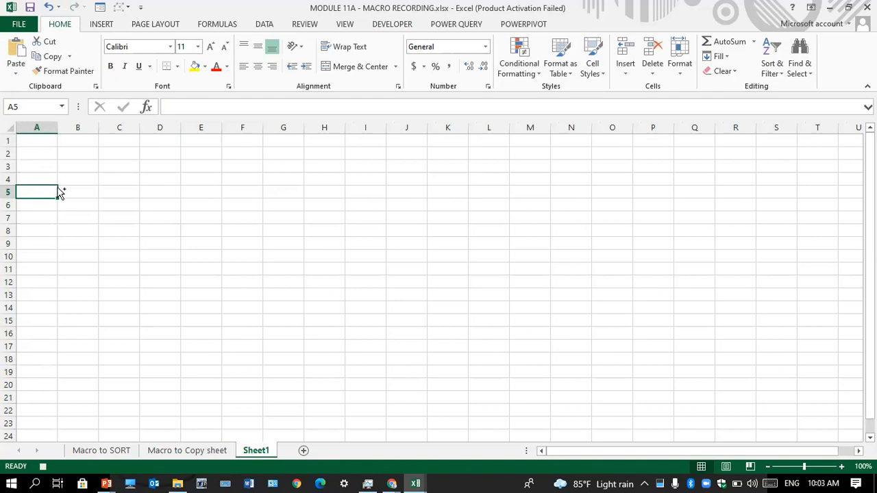
{"action": "key", "text": "ctrl+v"}
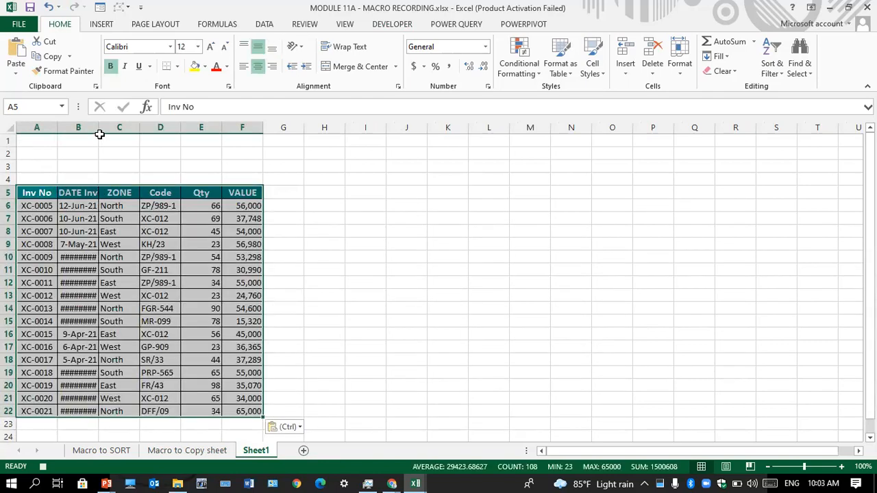
{"action": "left_click_drag", "start_coordinate": [98, 130], "coordinate": [103, 130]}
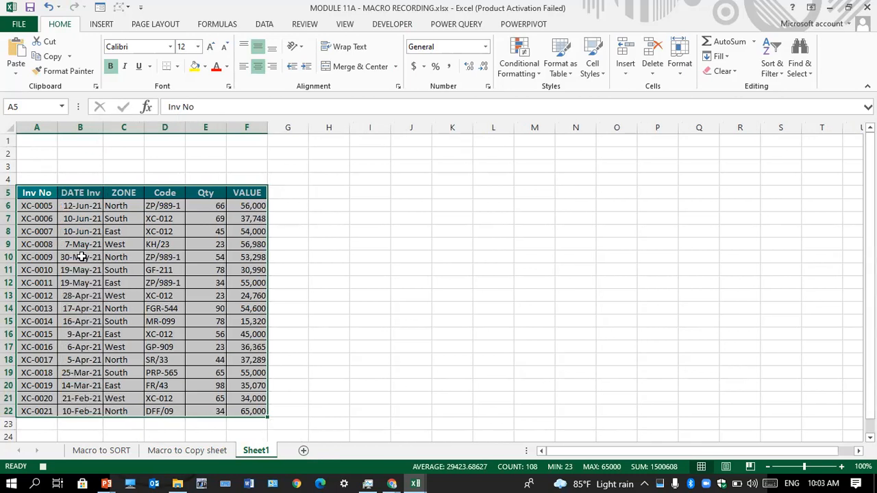
{"action": "left_click", "coordinate": [341, 245]}
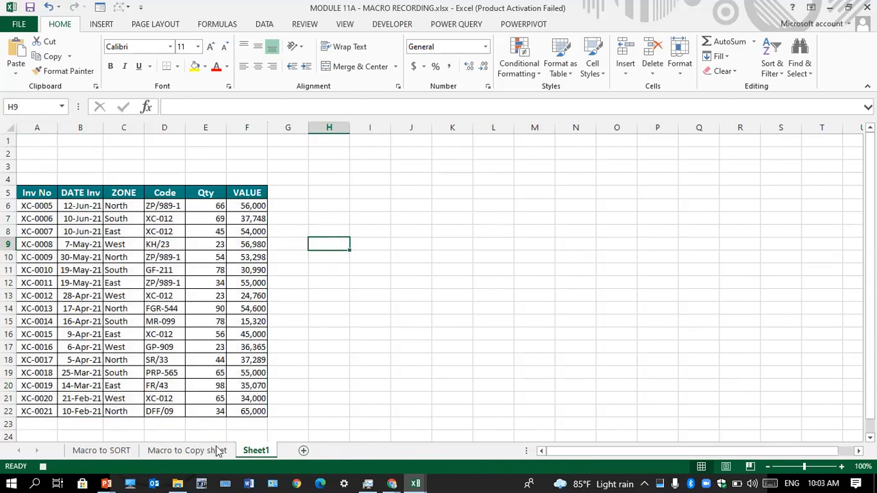
Clear the conditional formatting rules from the entire Macro to Copy sheet worksheet and remove its header filters
{"action": "left_click", "coordinate": [197, 450]}
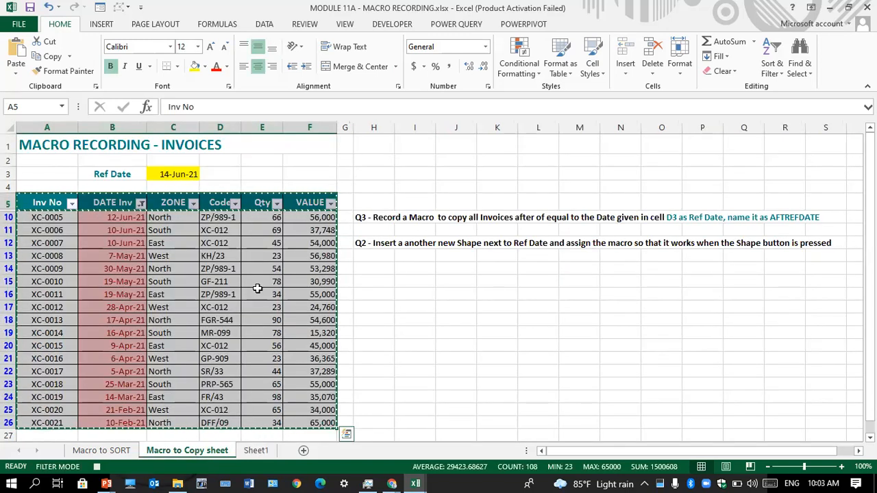
{"action": "left_click", "coordinate": [538, 67]}
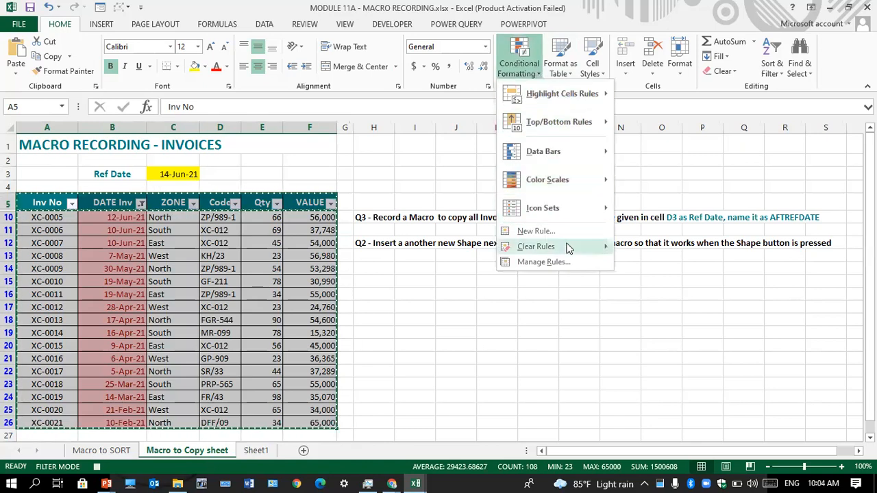
{"action": "mouse_move", "coordinate": [566, 247]}
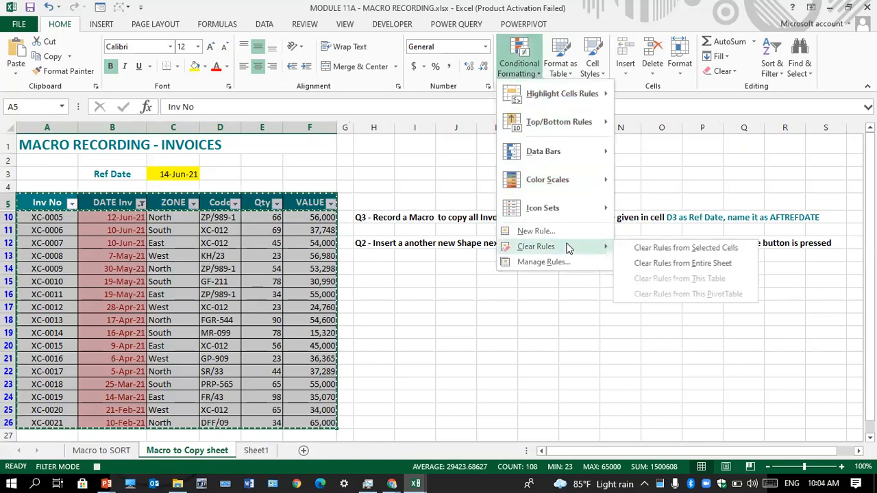
{"action": "left_click", "coordinate": [629, 263]}
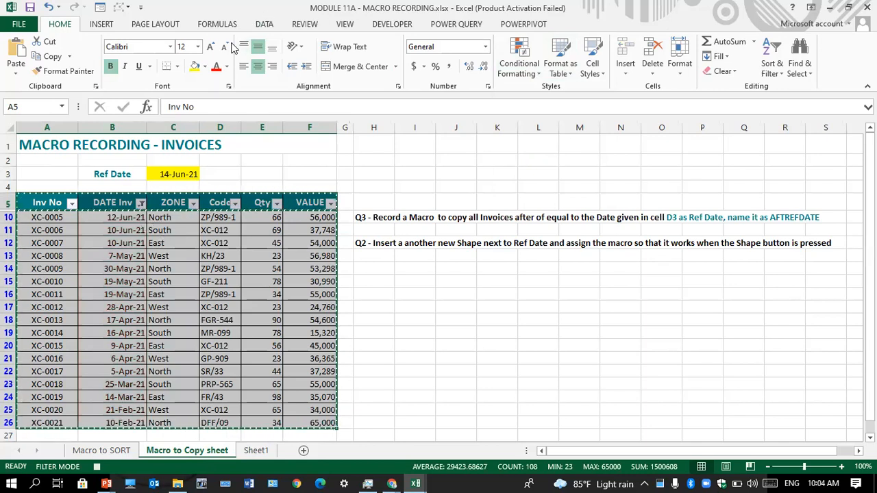
{"action": "left_click", "coordinate": [274, 27]}
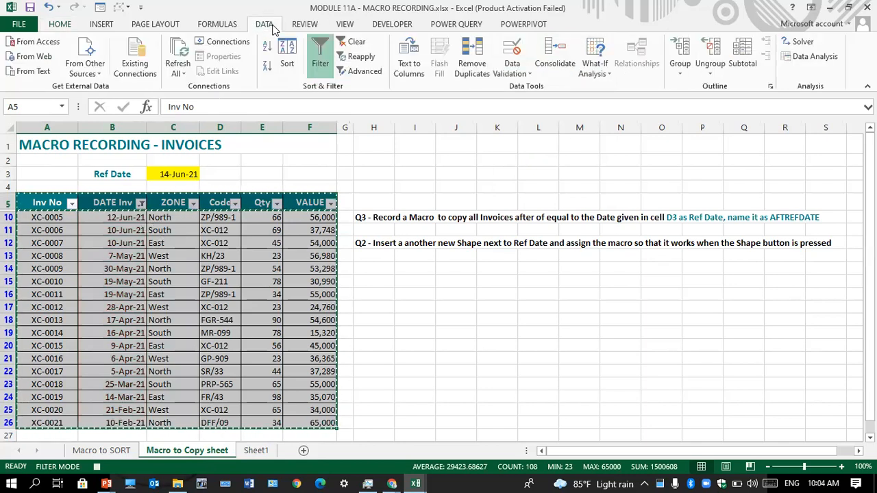
{"action": "left_click", "coordinate": [327, 54]}
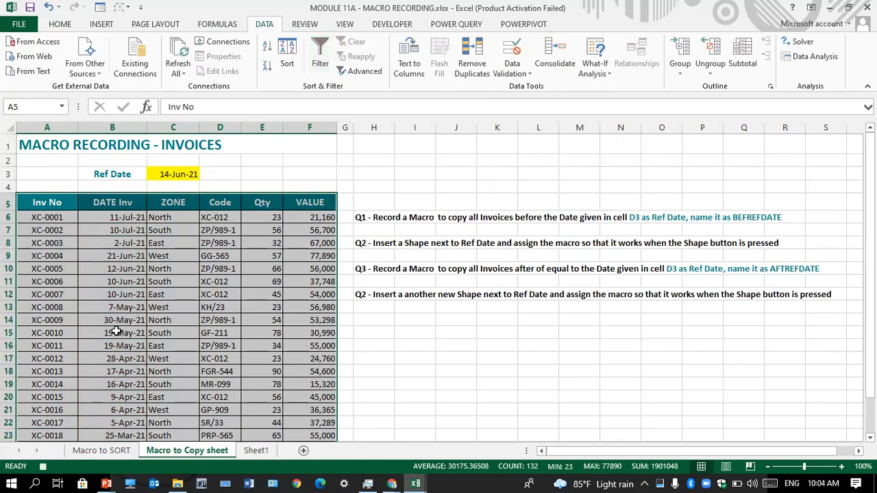
Select the empty cell F3 and stop recording the macro
{"action": "left_click", "coordinate": [294, 175]}
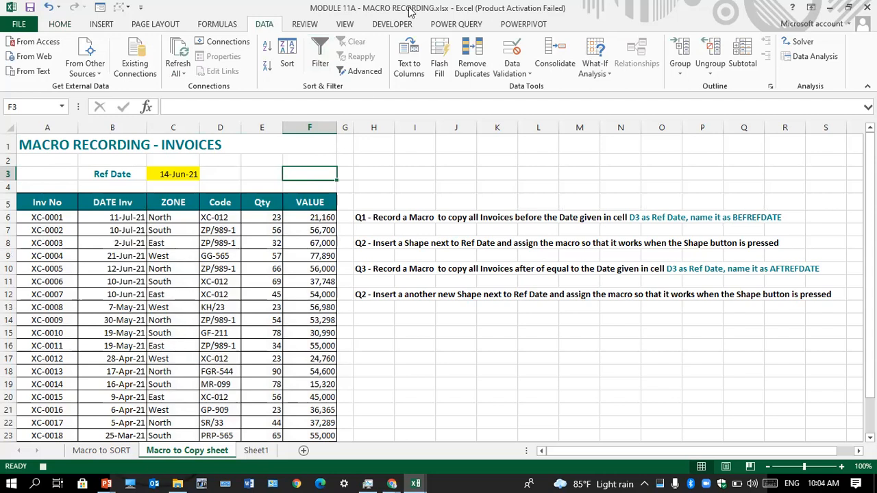
{"action": "left_click", "coordinate": [393, 24]}
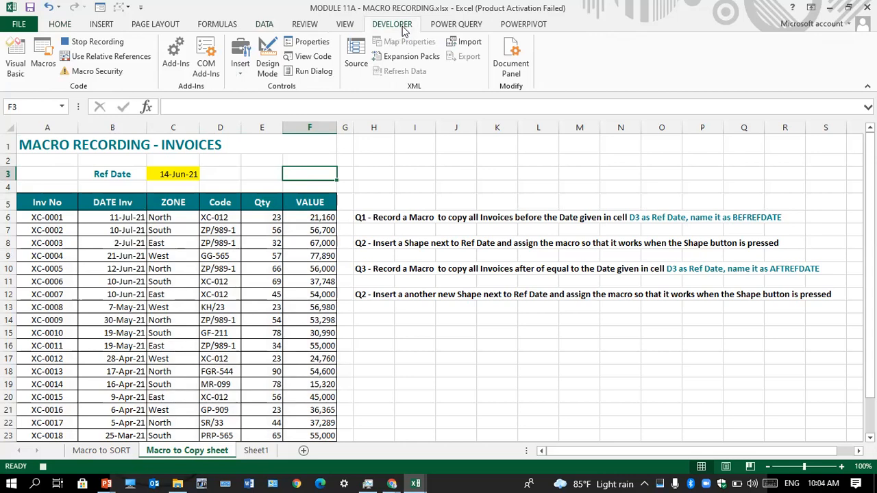
{"action": "left_click", "coordinate": [97, 43]}
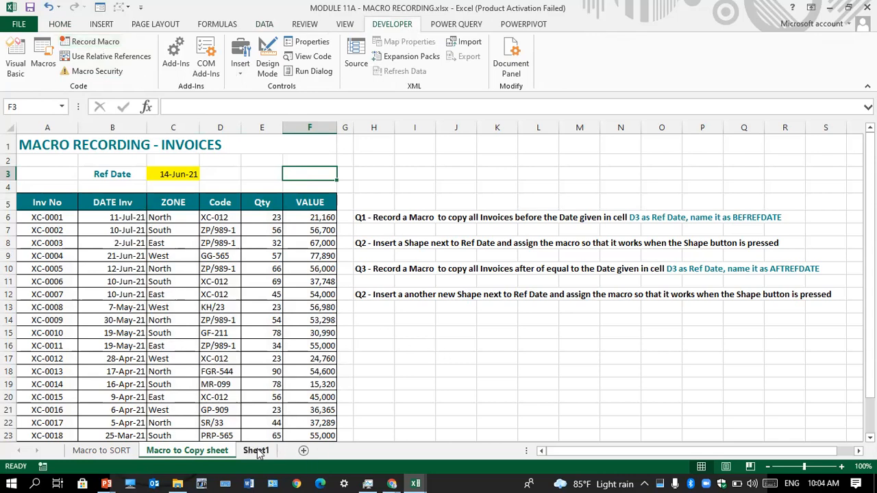
Delete Sheet1 with the pasted invoices from the workbook
{"action": "left_click", "coordinate": [258, 452]}
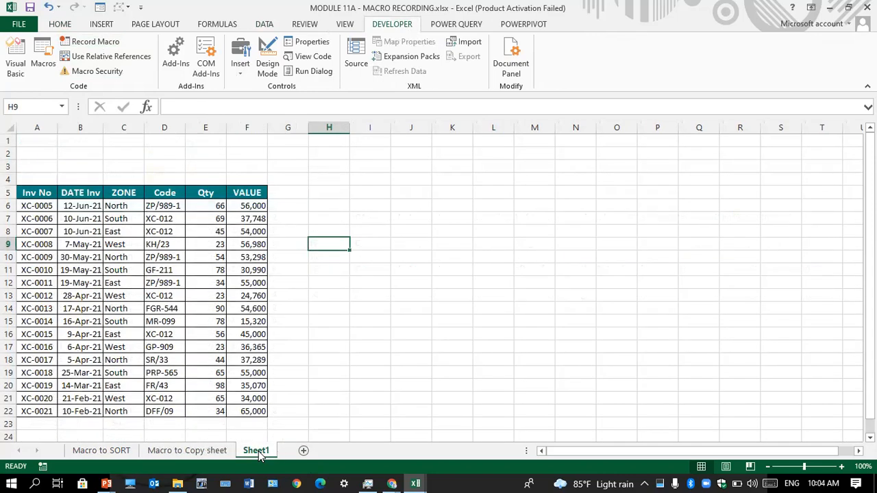
{"action": "right_click", "coordinate": [258, 451]}
{"action": "left_click", "coordinate": [290, 318]}
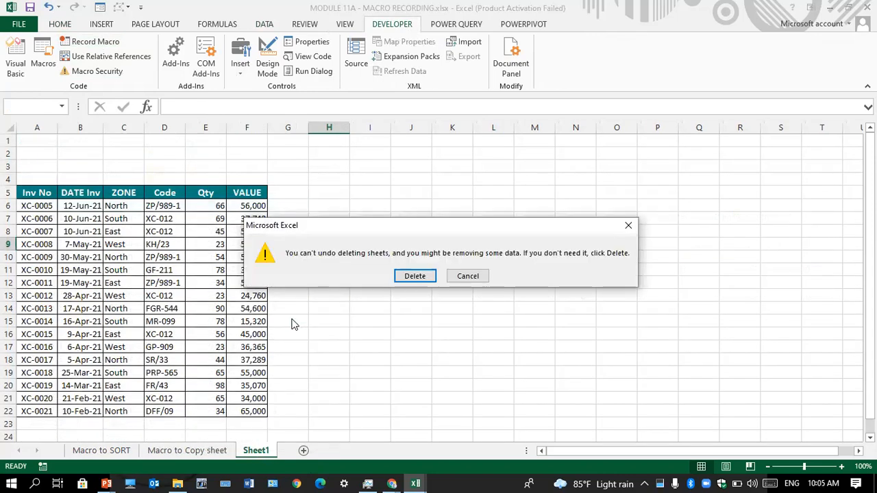
{"action": "left_click", "coordinate": [416, 271]}
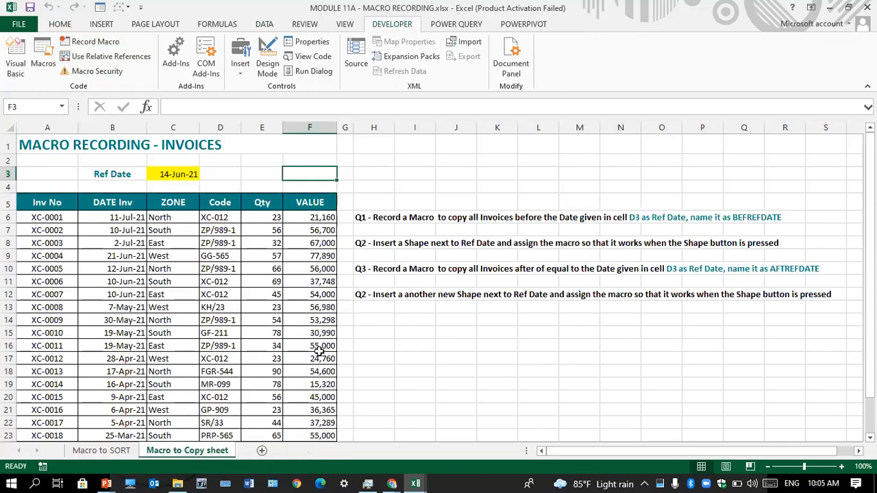
Run the recorded Macro1 from the Macro to Copy sheet worksheet
{"action": "left_click", "coordinate": [234, 305]}
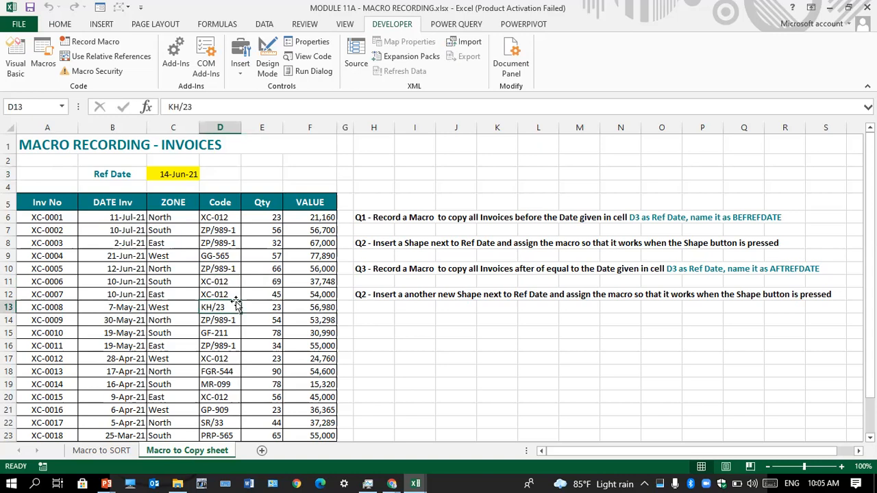
{"action": "left_click", "coordinate": [45, 50]}
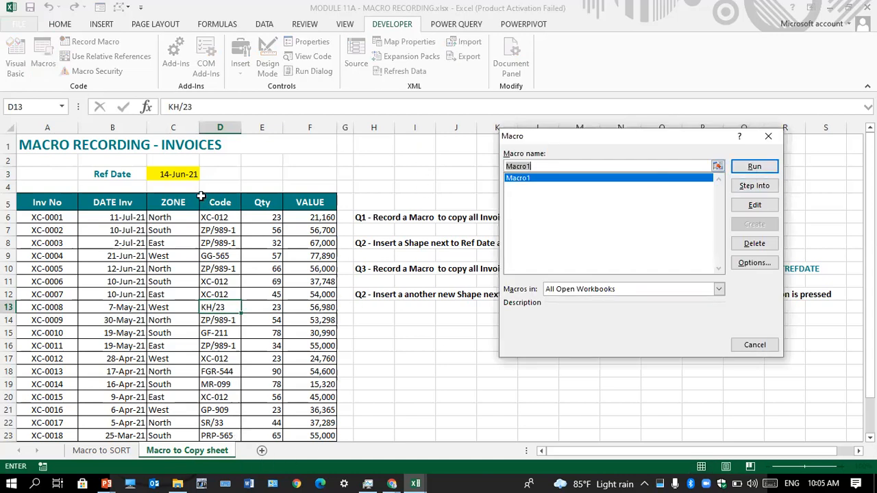
{"action": "left_click", "coordinate": [755, 167]}
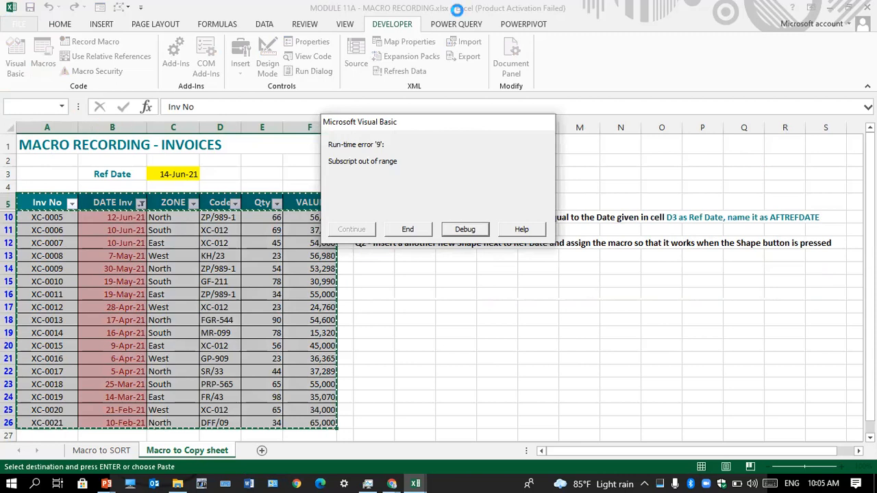
Debug the stopped Macro1 to inspect the code line where it halted, close the code editor and end the debugging session
{"action": "left_click", "coordinate": [470, 235]}
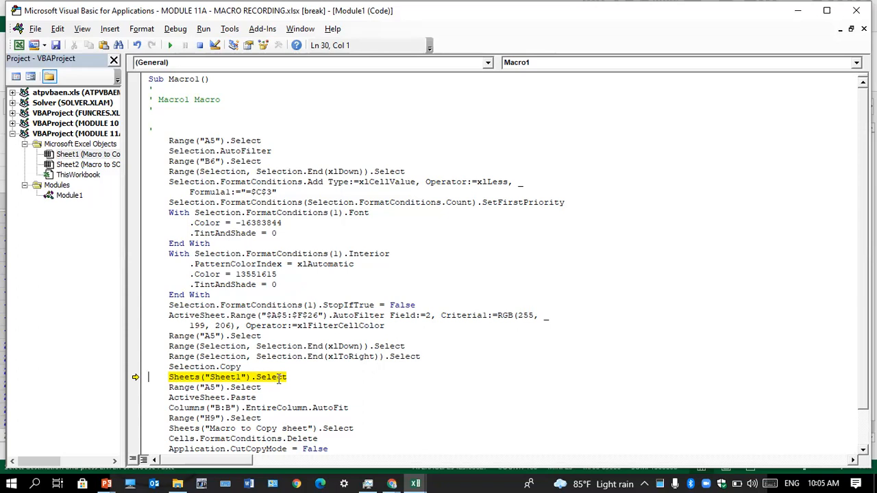
{"action": "mouse_move", "coordinate": [191, 478]}
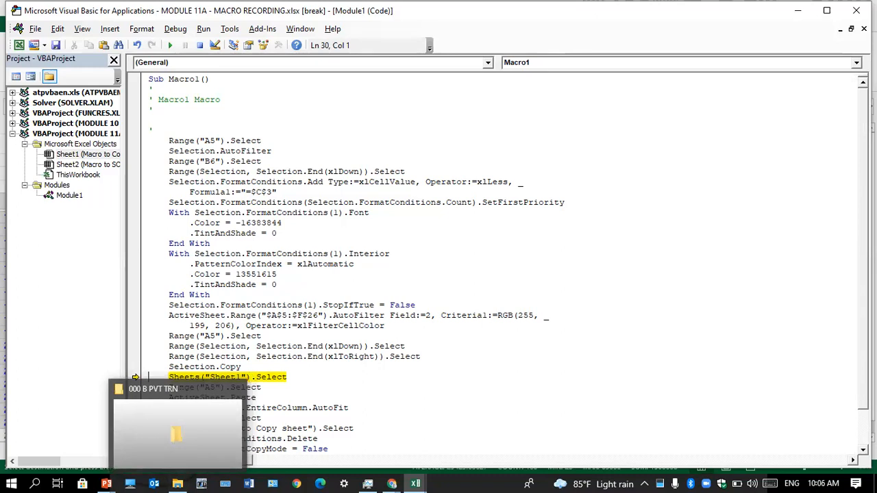
{"action": "left_click", "coordinate": [864, 29]}
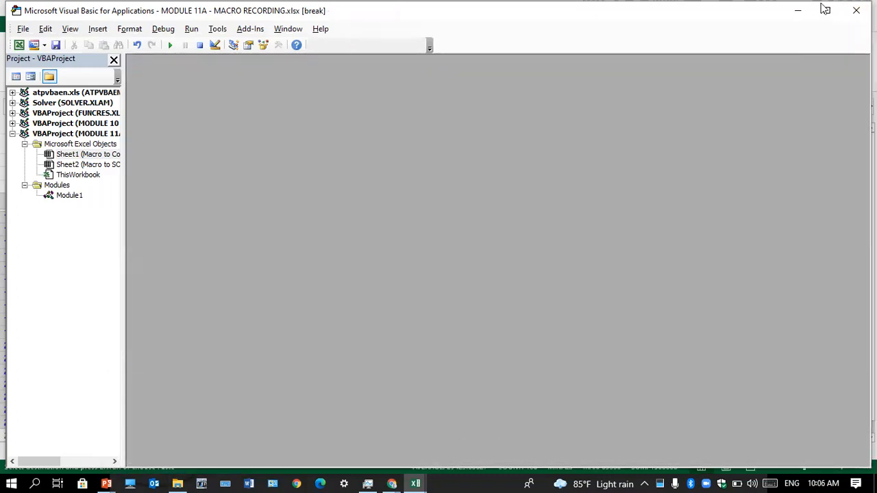
{"action": "left_click", "coordinate": [856, 11]}
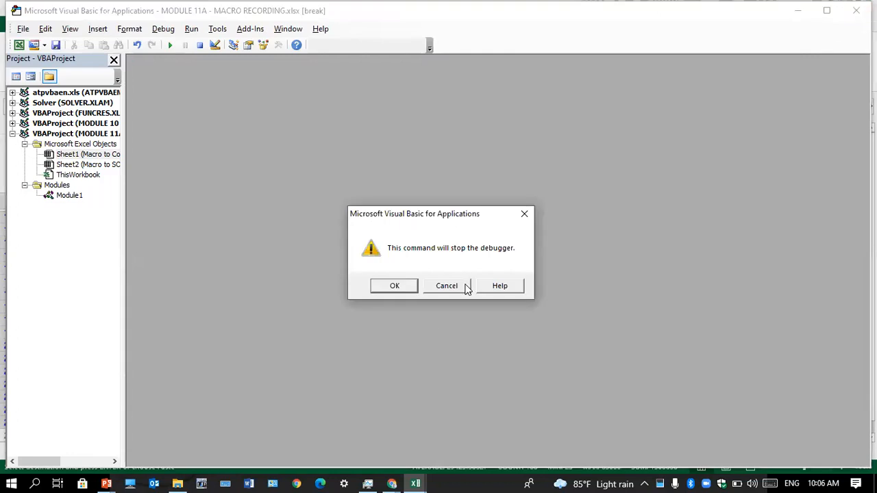
{"action": "left_click", "coordinate": [392, 288]}
{"action": "left_click", "coordinate": [444, 366]}
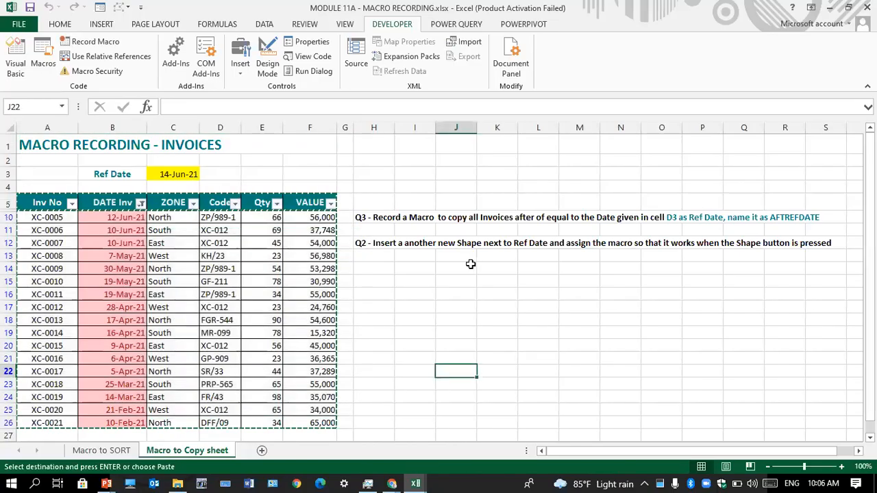
{"action": "left_click", "coordinate": [488, 319]}
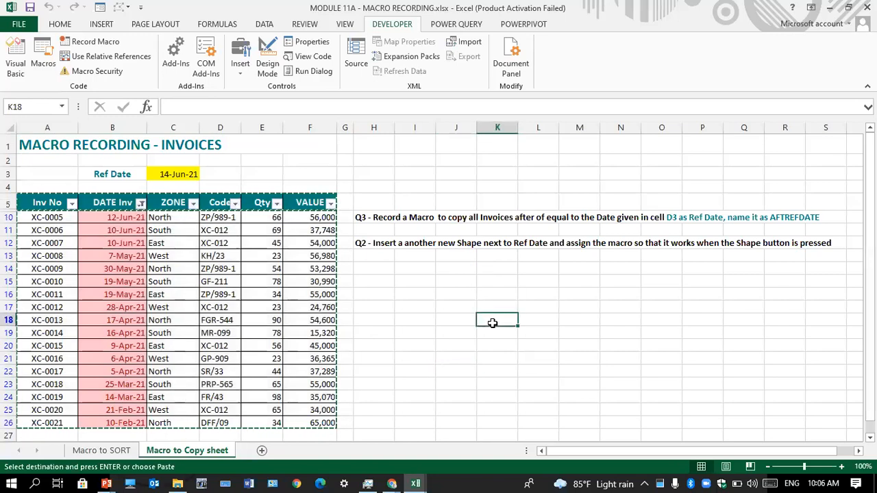
{"action": "left_click", "coordinate": [203, 258]}
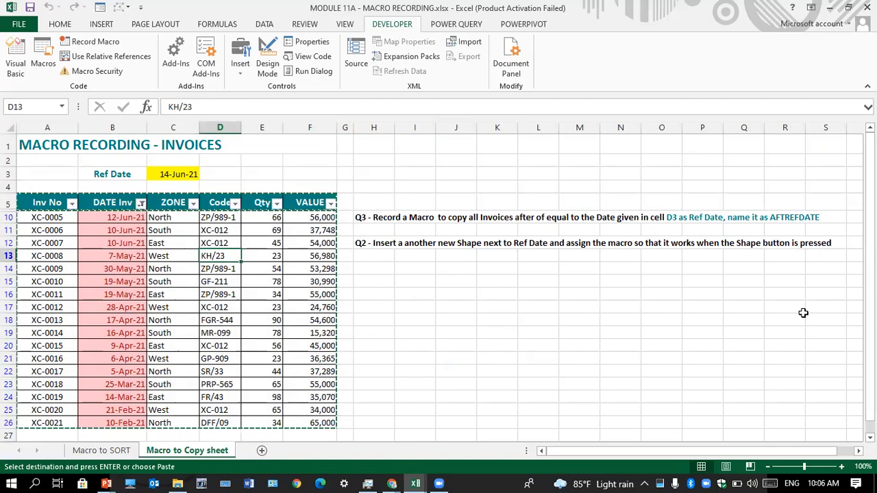
{"action": "left_click", "coordinate": [224, 309]}
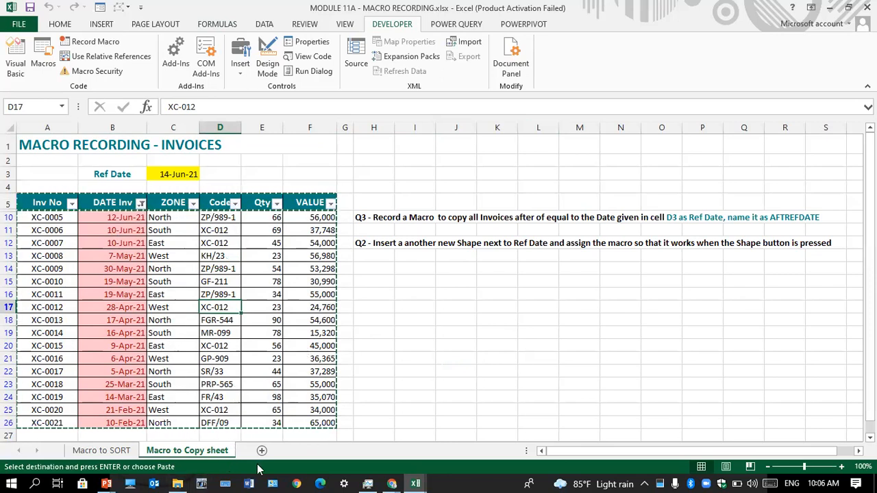
Delete the recorded Macro1 and confirm the deletion
{"action": "left_click", "coordinate": [42, 60]}
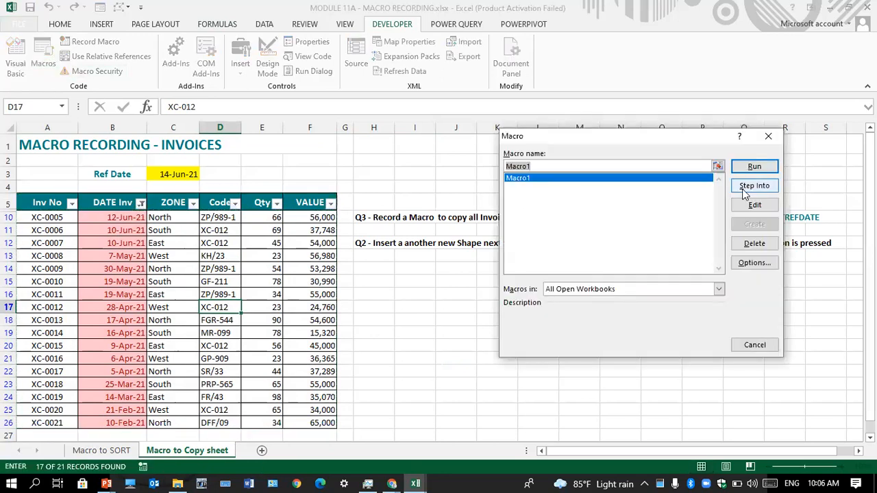
{"action": "left_click", "coordinate": [754, 243]}
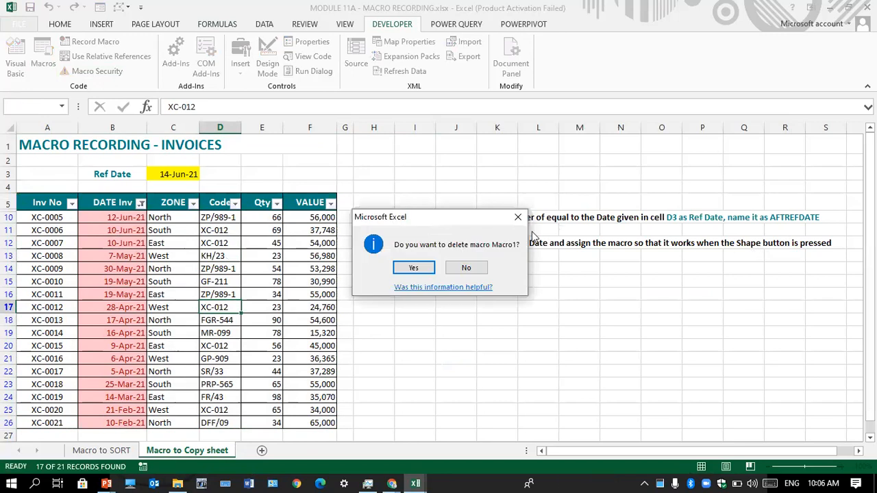
{"action": "left_click", "coordinate": [414, 267]}
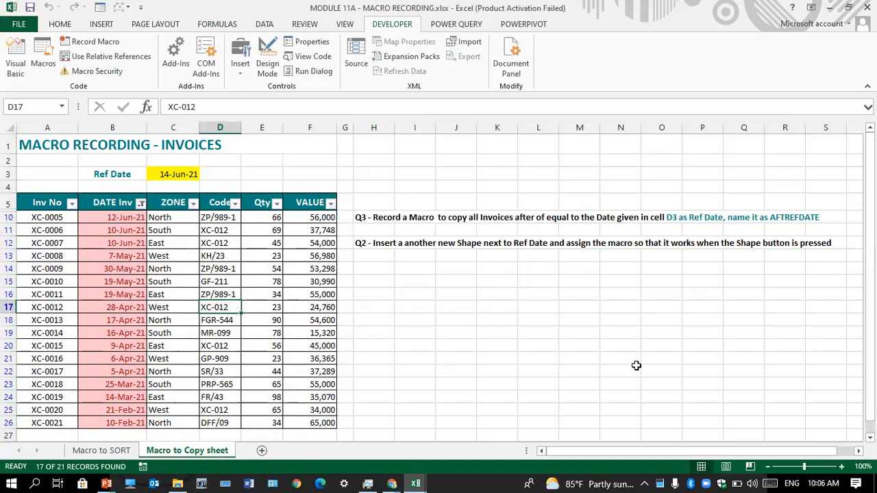
Clear the date filter from the invoice table on the Macro to Copy sheet worksheet
{"action": "left_click", "coordinate": [130, 283]}
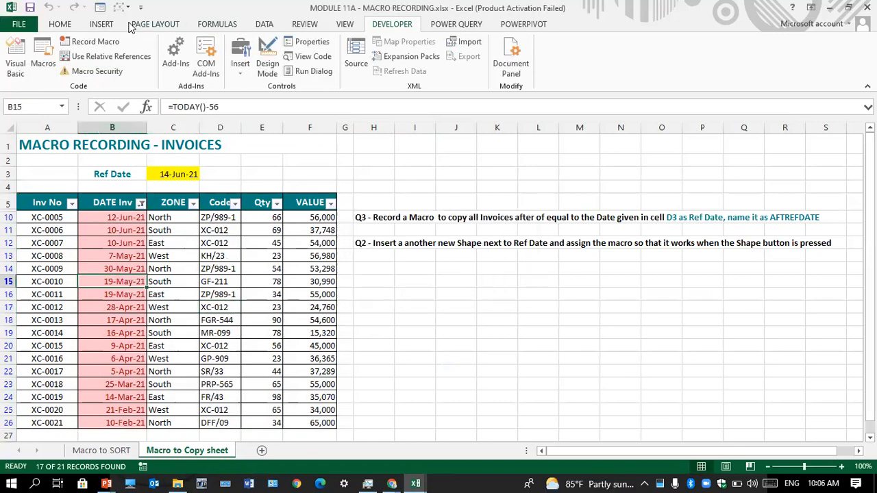
{"action": "left_click", "coordinate": [264, 24]}
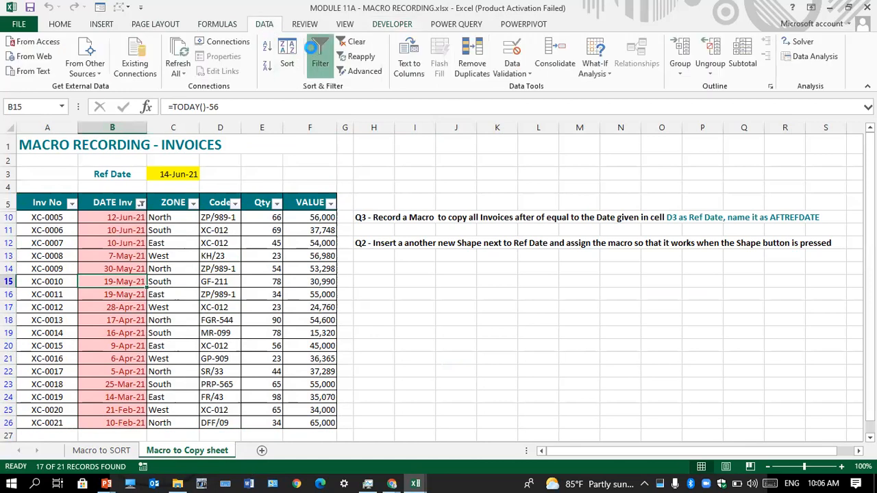
{"action": "left_click", "coordinate": [353, 42]}
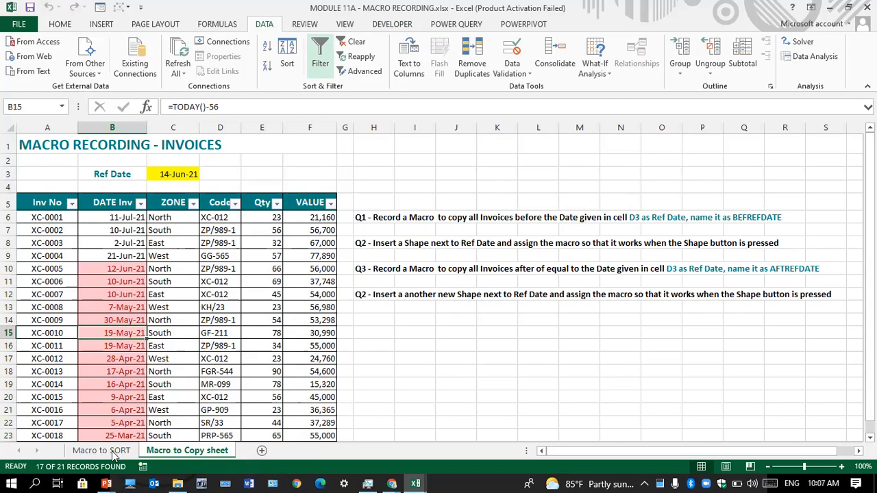
{"action": "left_click", "coordinate": [180, 478]}
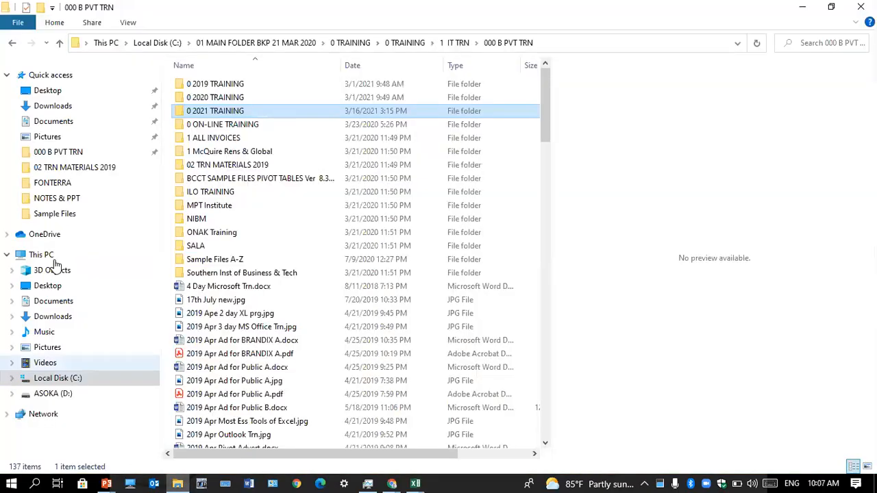
{"action": "left_click", "coordinate": [43, 255]}
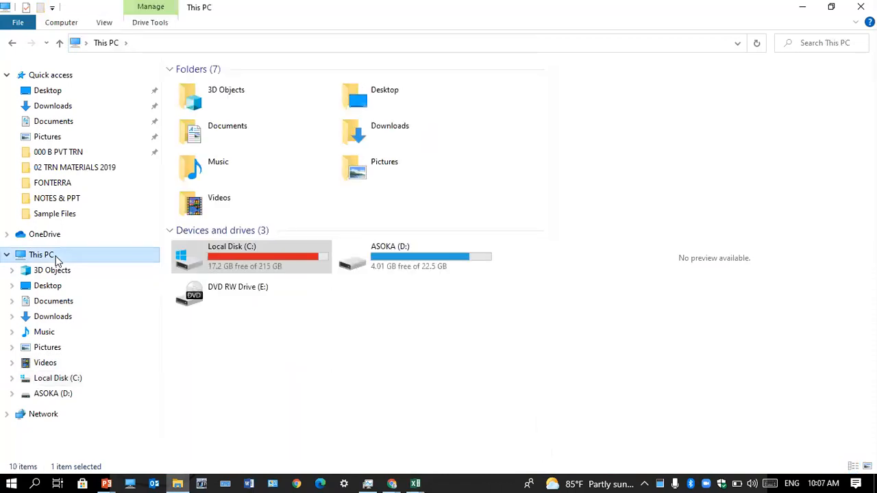
{"action": "left_click", "coordinate": [803, 8]}
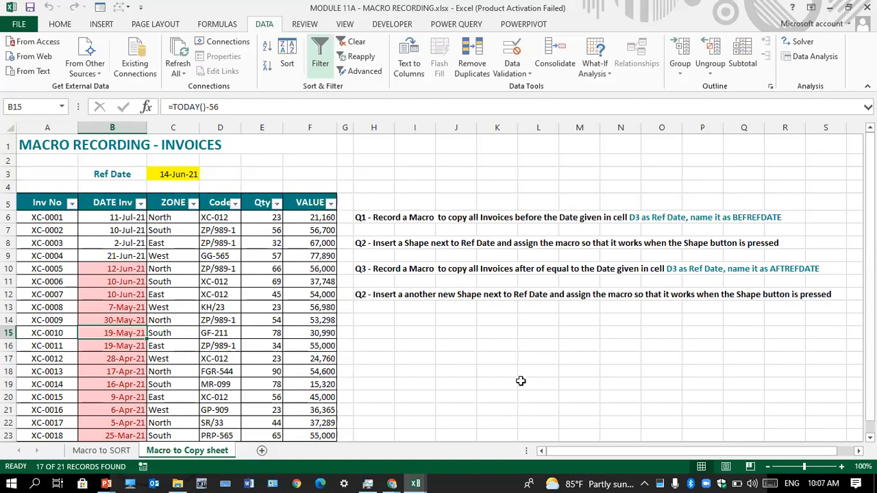
Close the MODULE 10 C pivots workbook and the MODULE 11A macro recording workbook without saving changes
{"action": "mouse_move", "coordinate": [416, 482]}
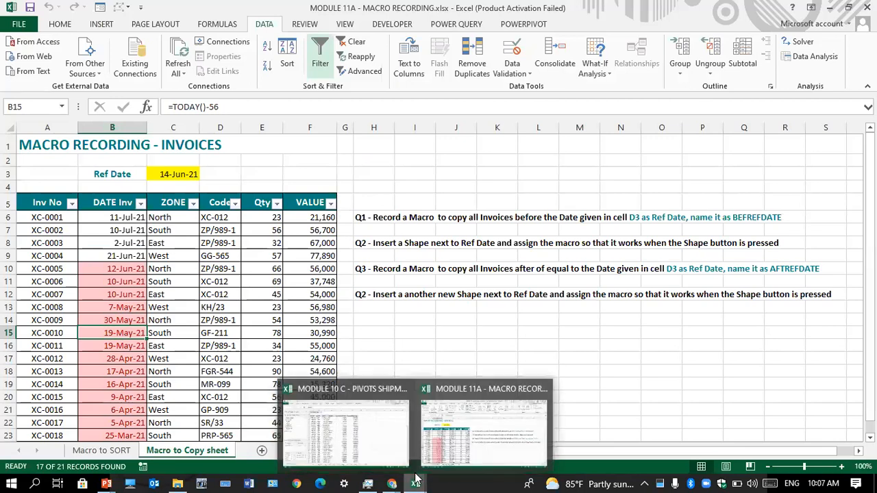
{"action": "left_click", "coordinate": [404, 391]}
{"action": "left_click", "coordinate": [428, 254]}
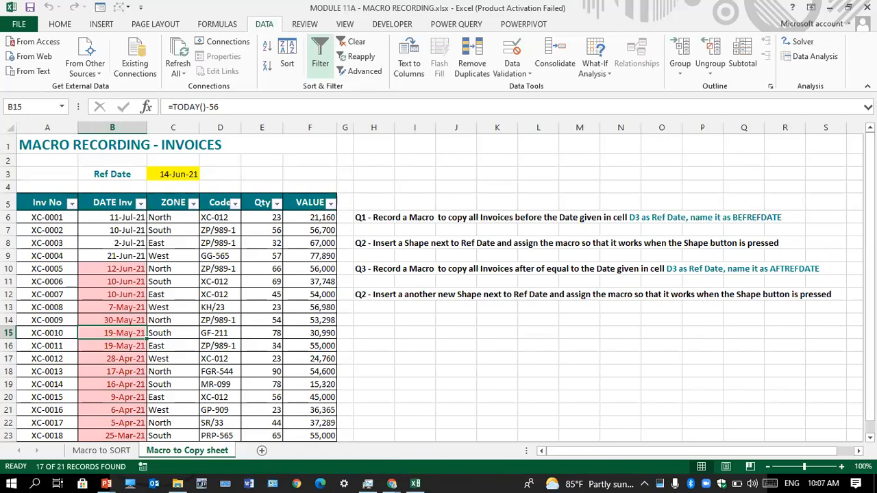
{"action": "key", "text": "alt+F4"}
{"action": "left_click", "coordinate": [455, 257]}
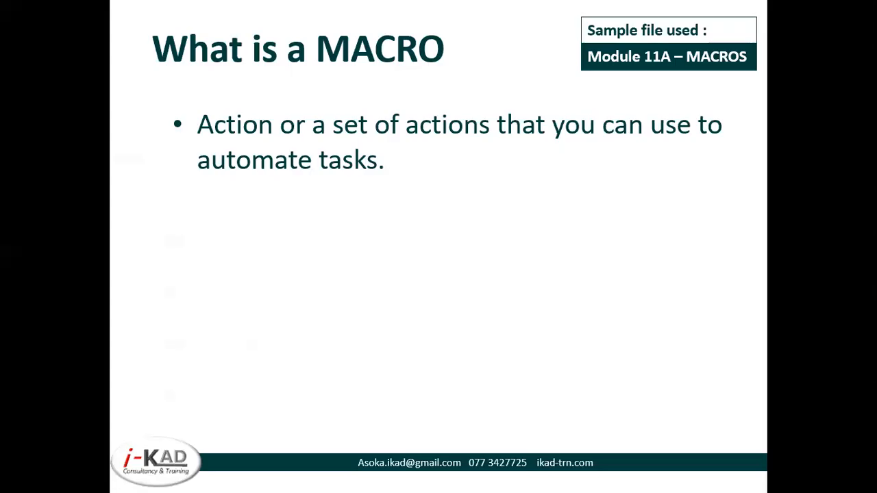
{"action": "key", "text": "Right"}
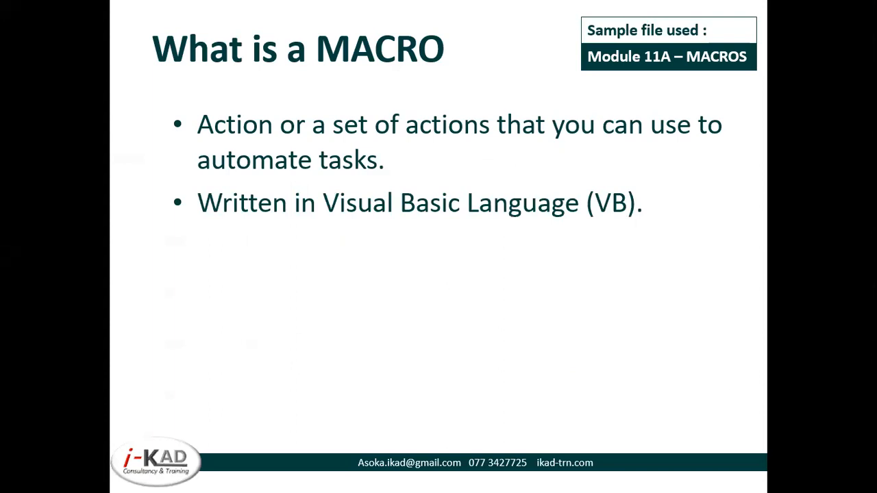
{"action": "key", "text": "Right"}
{"action": "key", "text": "Right"}
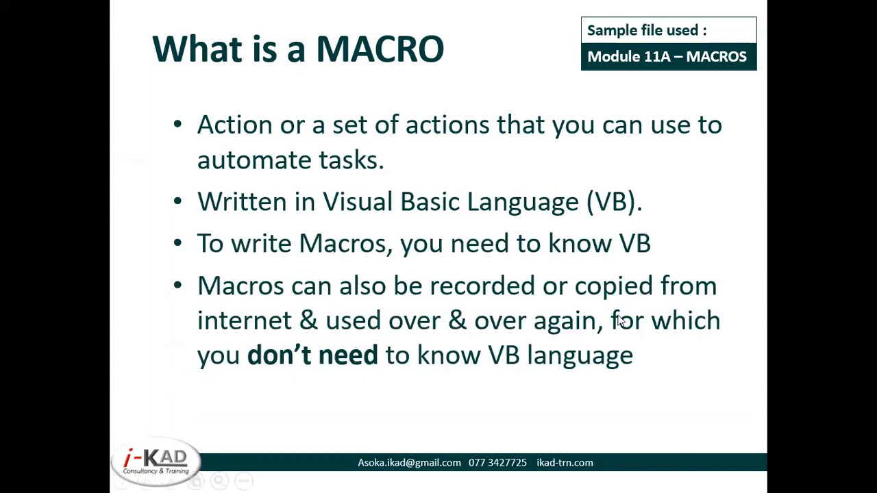
{"action": "key", "text": "Right"}
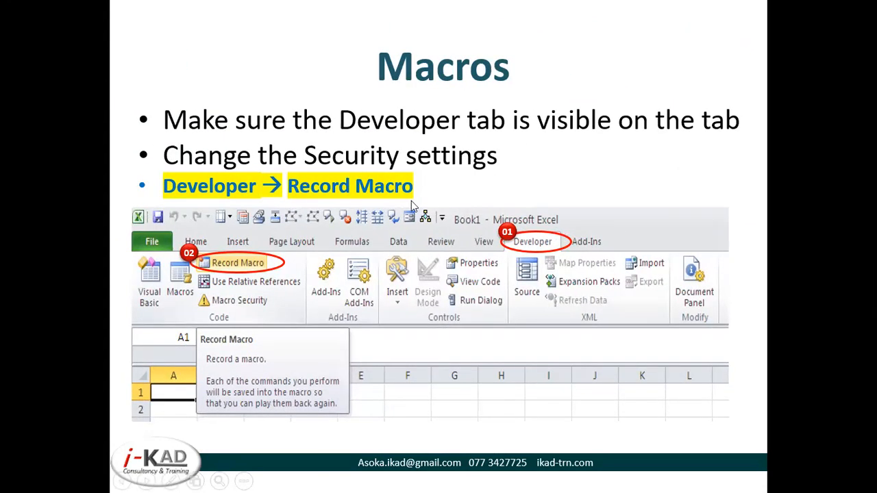
{"action": "left_click", "coordinate": [357, 195]}
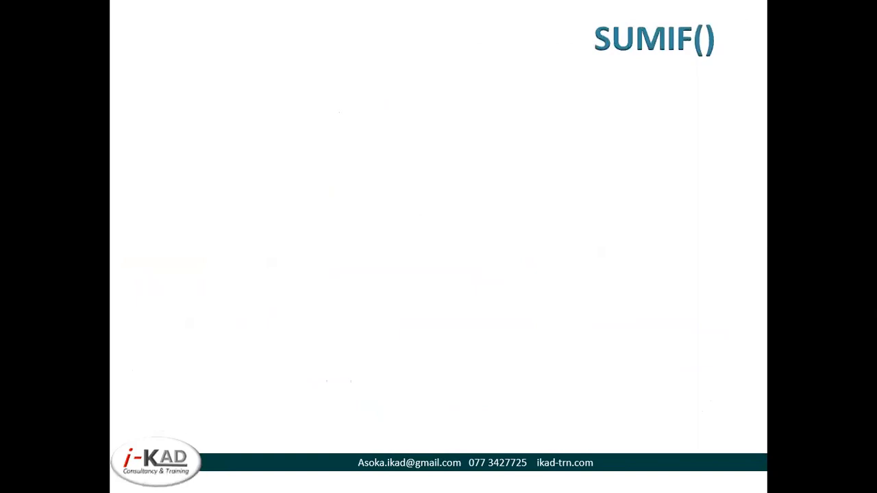
Switch to Excel and reopen the recent workbook MODULE 11A - MACRO RECORDING.xlsx
{"action": "key", "text": "alt+Tab"}
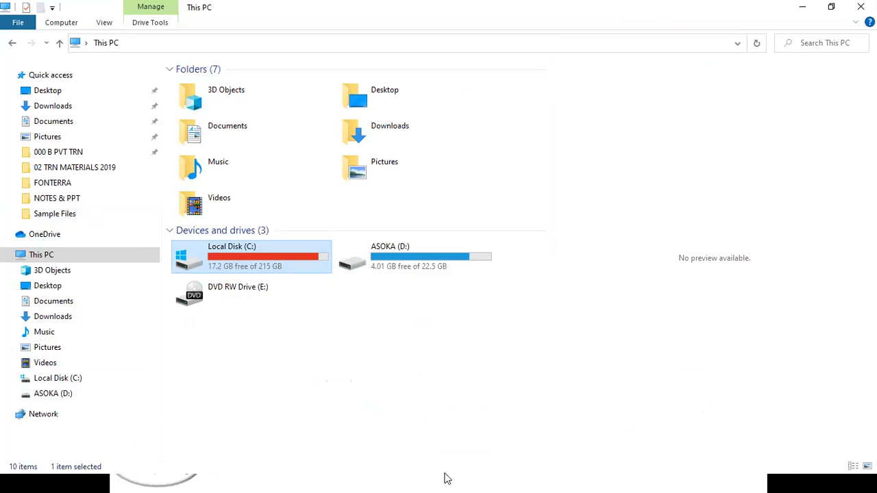
{"action": "key", "text": "alt+Tab"}
{"action": "key", "text": "alt+Tab"}
{"action": "key", "text": "alt+Tab"}
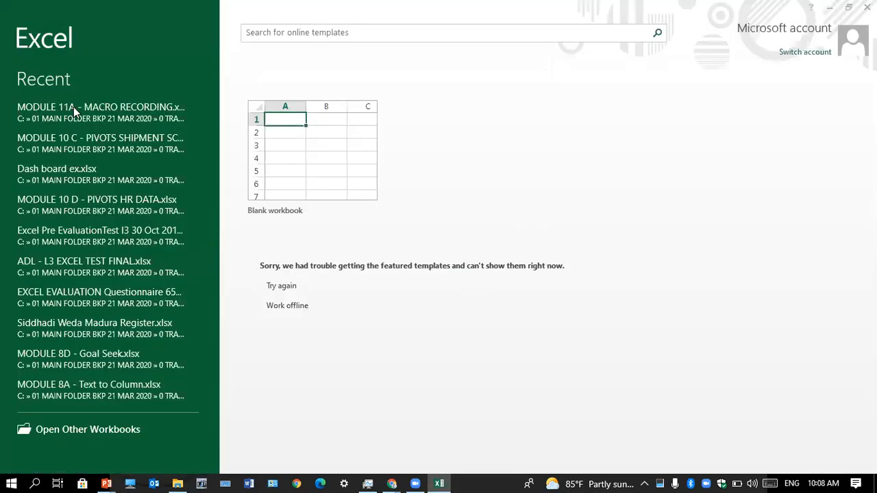
{"action": "left_click", "coordinate": [73, 107]}
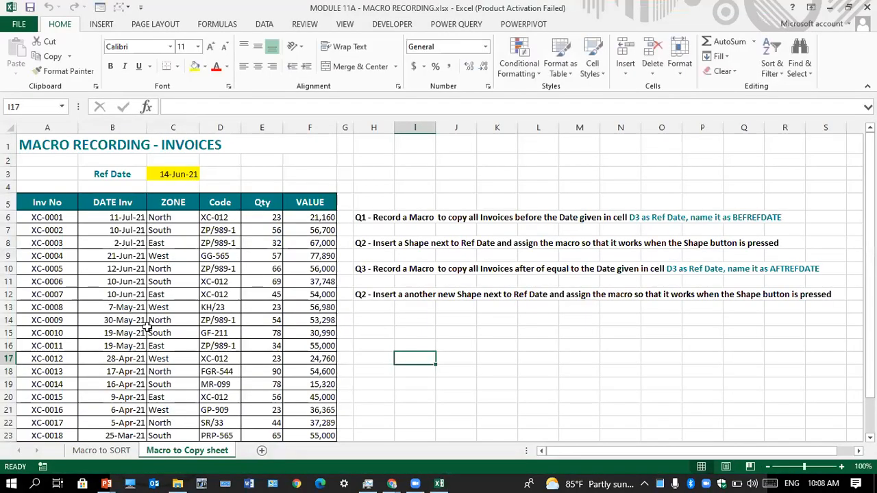
{"action": "left_click", "coordinate": [147, 329]}
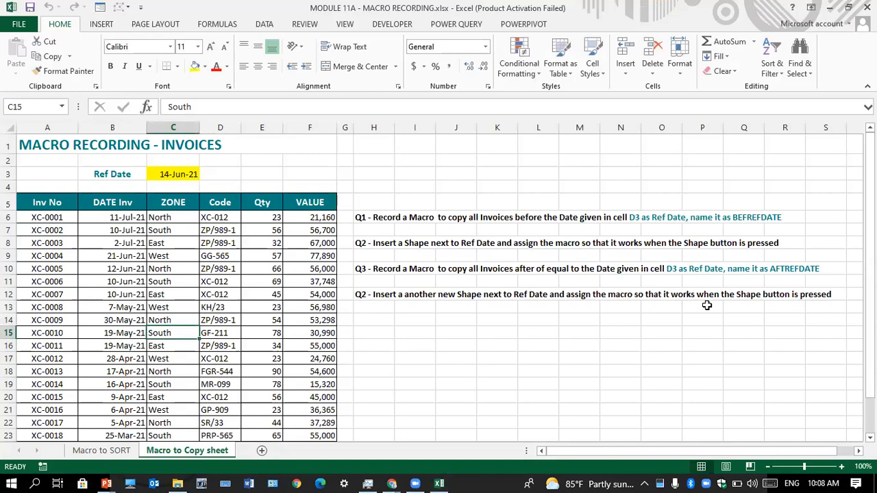
{"action": "left_click", "coordinate": [145, 293]}
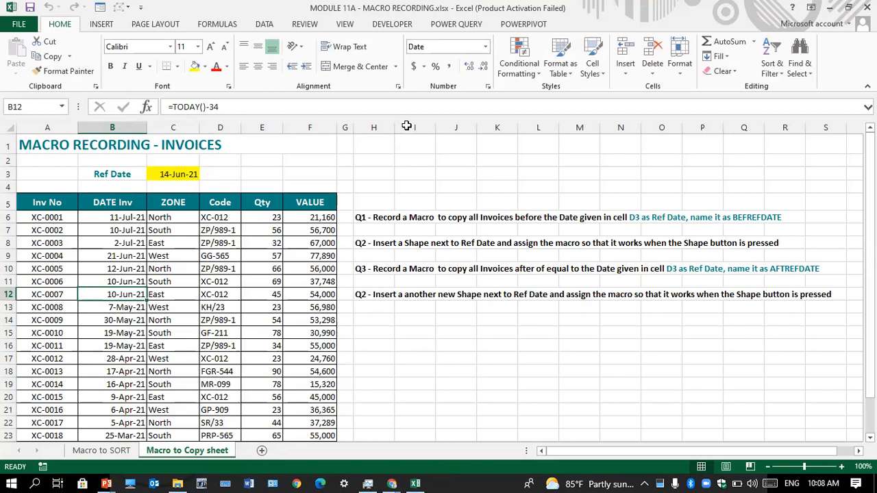
Start recording a macro named Macro1, stored in This Workbook
{"action": "left_click", "coordinate": [395, 24]}
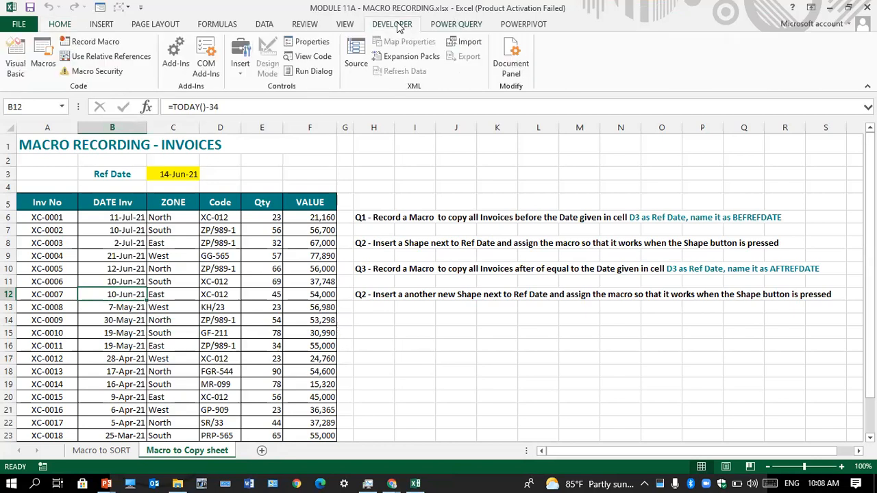
{"action": "left_click", "coordinate": [115, 44]}
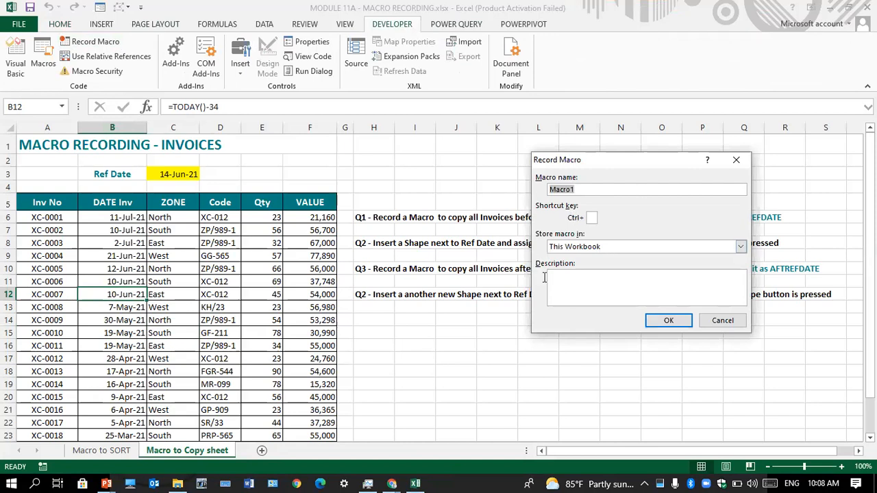
{"action": "left_click", "coordinate": [675, 322]}
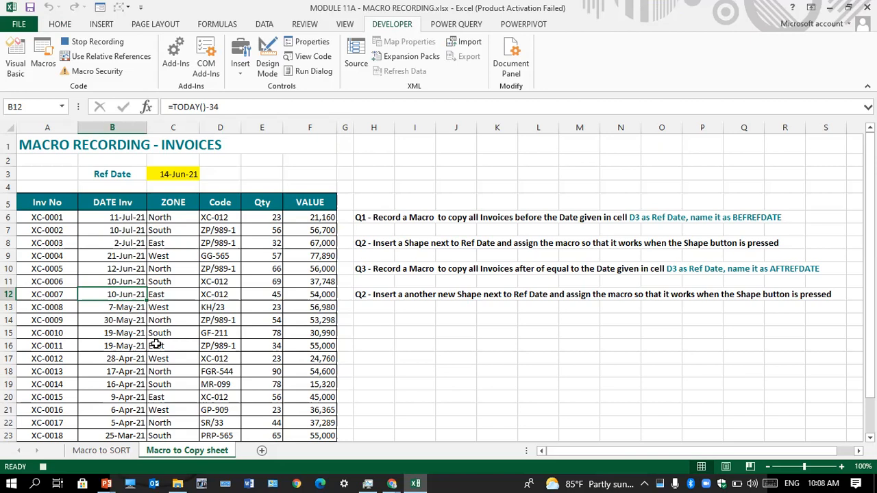
Add filters to the invoice table's header row, starting from the Inv No header in cell A5
{"action": "left_click", "coordinate": [37, 202]}
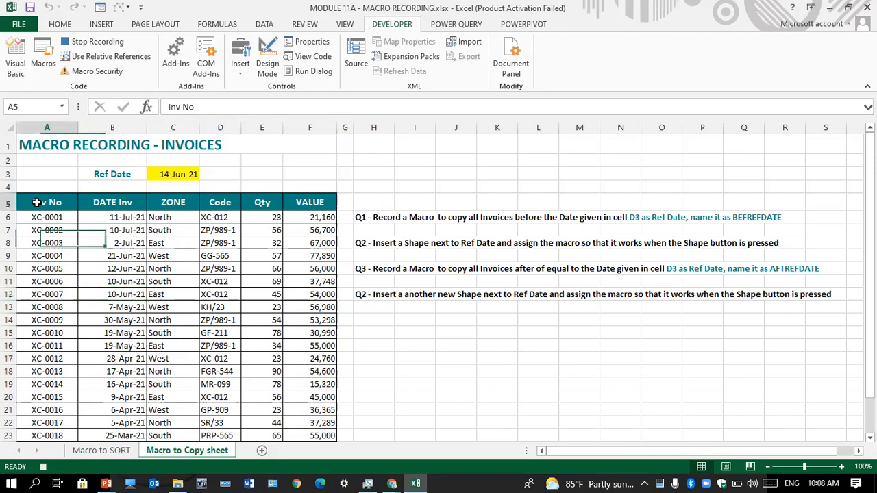
{"action": "left_click", "coordinate": [275, 25]}
{"action": "left_click", "coordinate": [322, 53]}
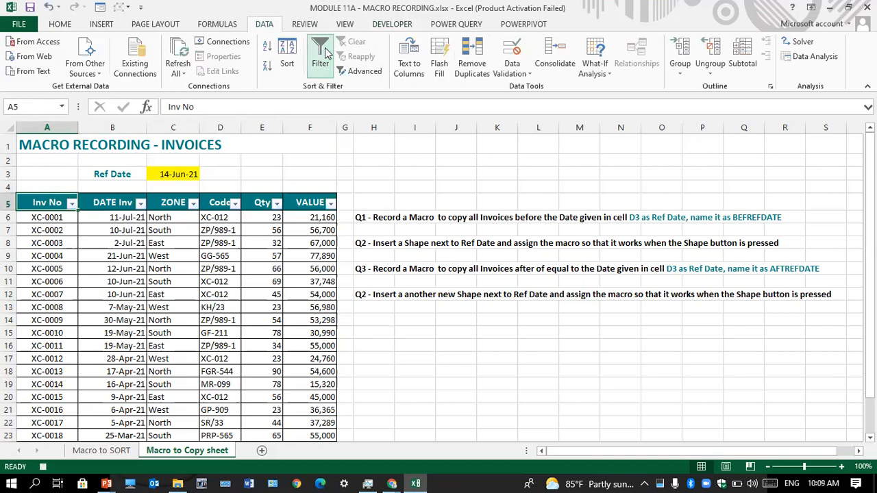
Highlight the invoice dates from B6 down that are less than the Ref Date in C3 with Light Red Fill with Dark Red Text
{"action": "left_click", "coordinate": [127, 218]}
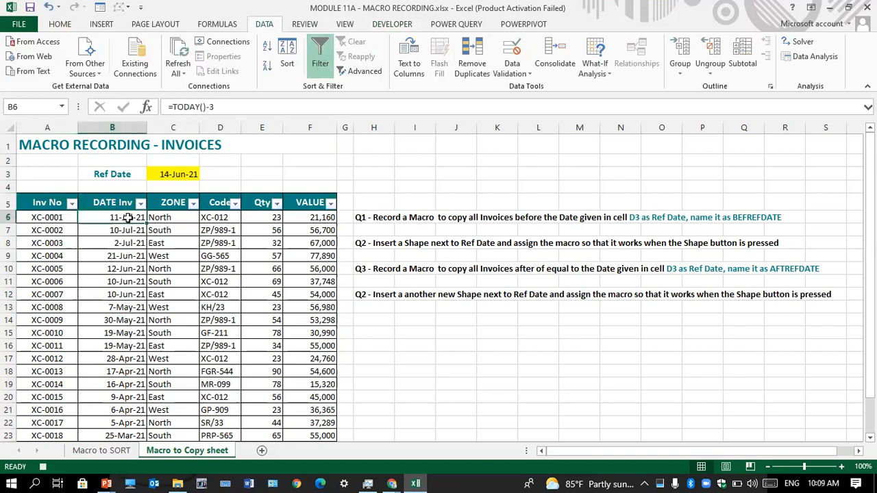
{"action": "key", "text": "ctrl+shift+Down"}
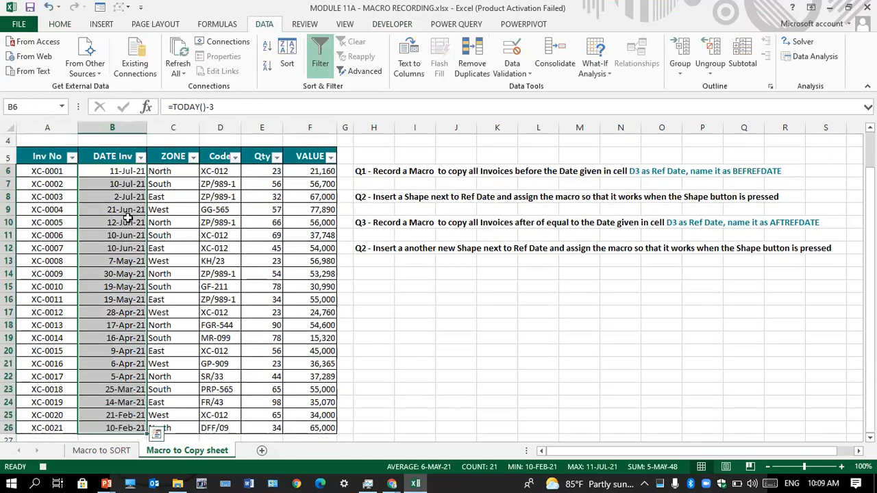
{"action": "left_click", "coordinate": [59, 24]}
{"action": "left_click", "coordinate": [519, 65]}
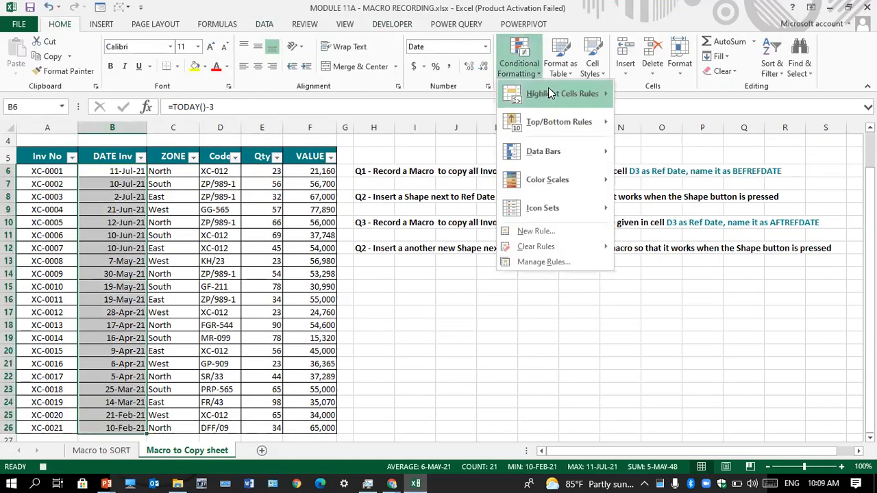
{"action": "mouse_move", "coordinate": [548, 89]}
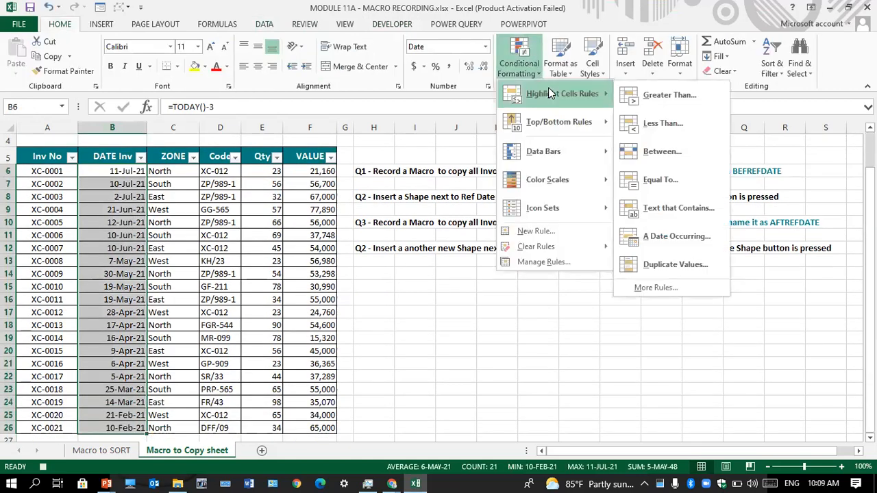
{"action": "left_click", "coordinate": [659, 136]}
{"action": "scroll", "coordinate": [182, 254], "scroll_direction": "up", "scroll_amount": 1}
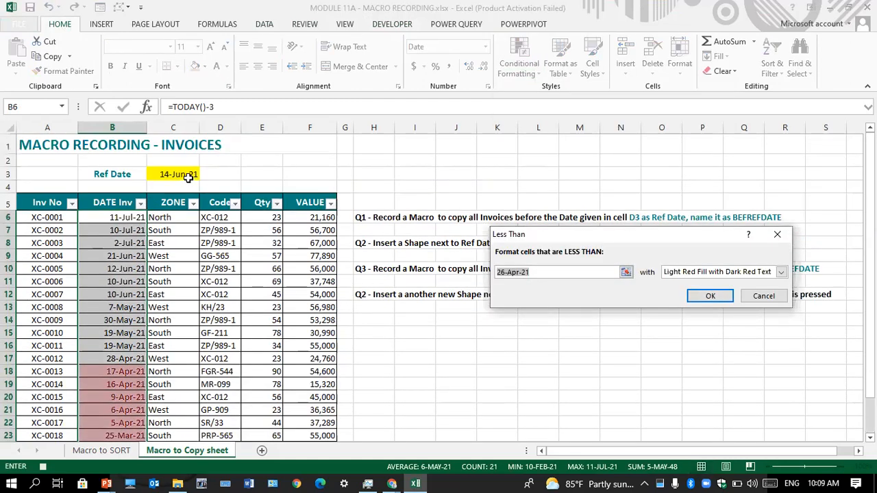
{"action": "left_click", "coordinate": [189, 177]}
{"action": "left_click", "coordinate": [697, 296]}
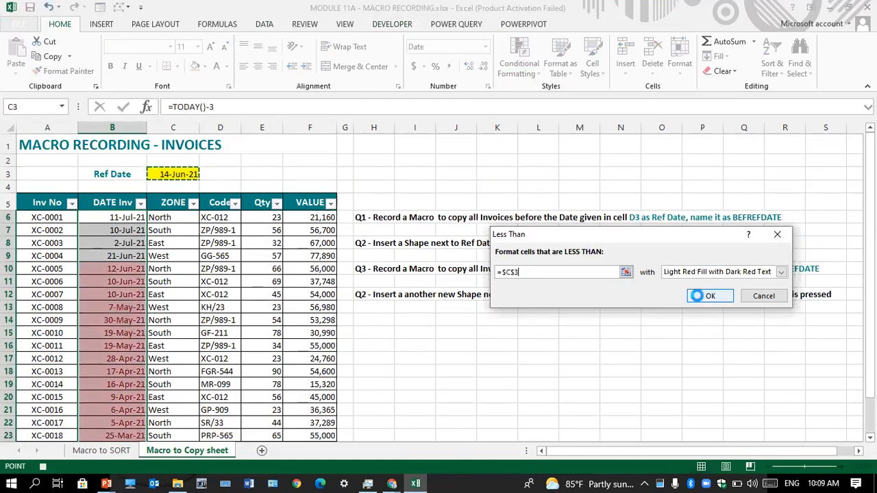
Filter the DATE Inv column by the light red cell color
{"action": "left_click", "coordinate": [141, 203]}
{"action": "mouse_move", "coordinate": [134, 281]}
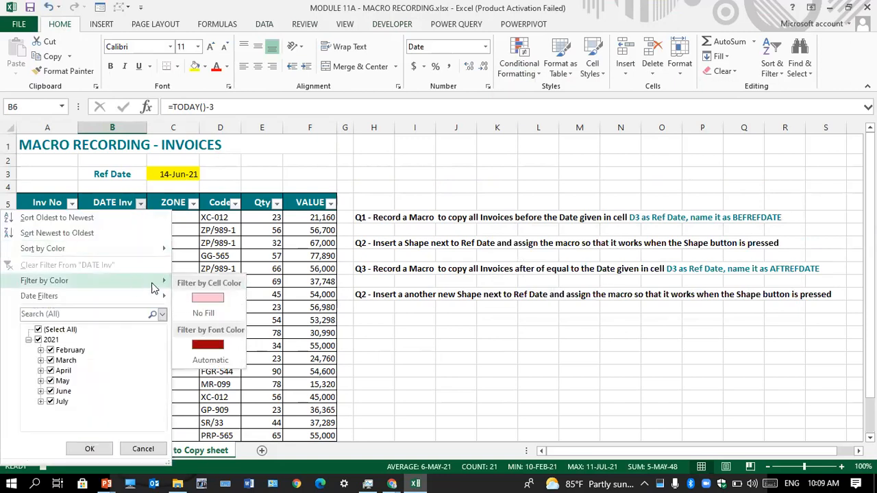
{"action": "left_click", "coordinate": [207, 298]}
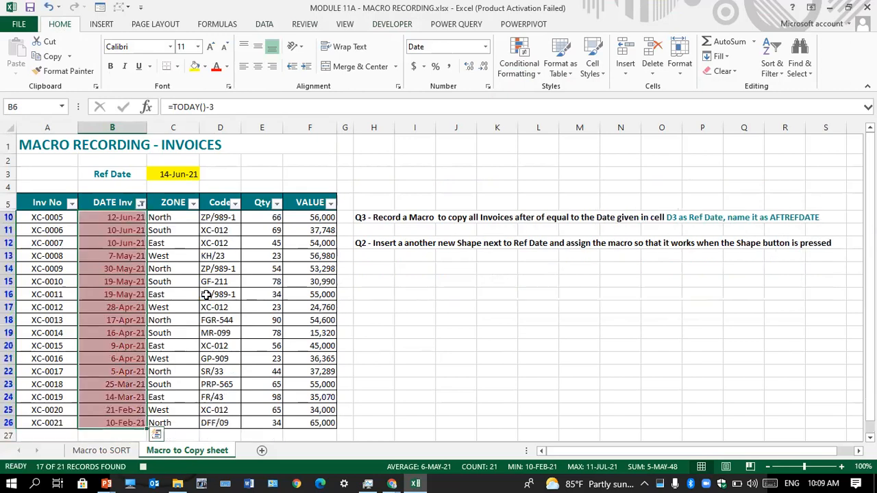
Copy the filtered invoice table with its headers into a new sheet at A5 and widen column B to fit the dates
{"action": "left_click", "coordinate": [31, 205]}
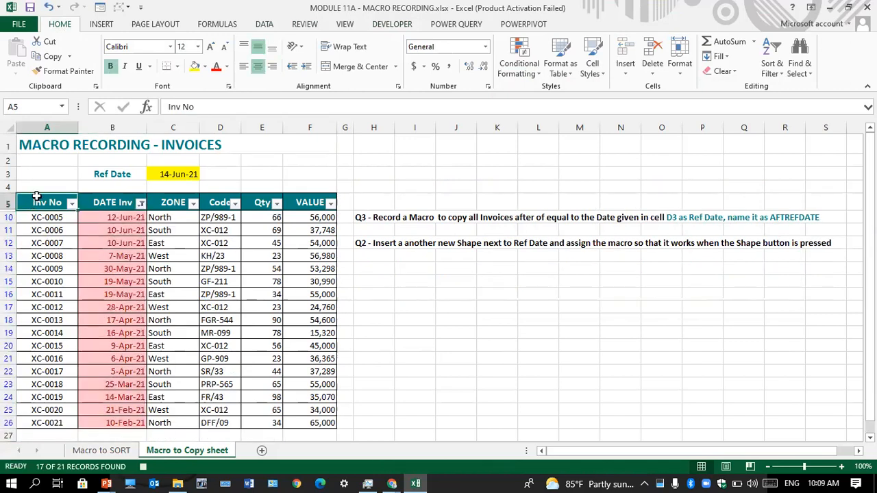
{"action": "key", "text": "ctrl+shift+Down"}
{"action": "key", "text": "ctrl+shift+Right"}
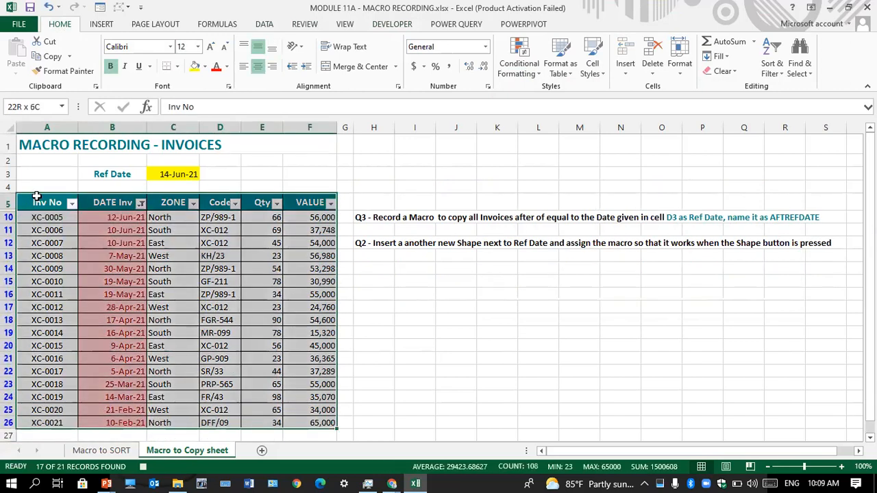
{"action": "key", "text": "ctrl+c"}
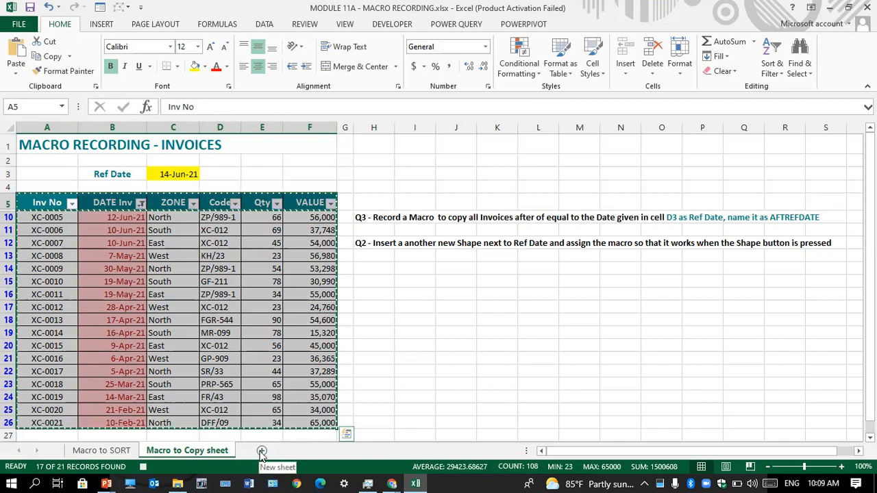
{"action": "left_click", "coordinate": [261, 451]}
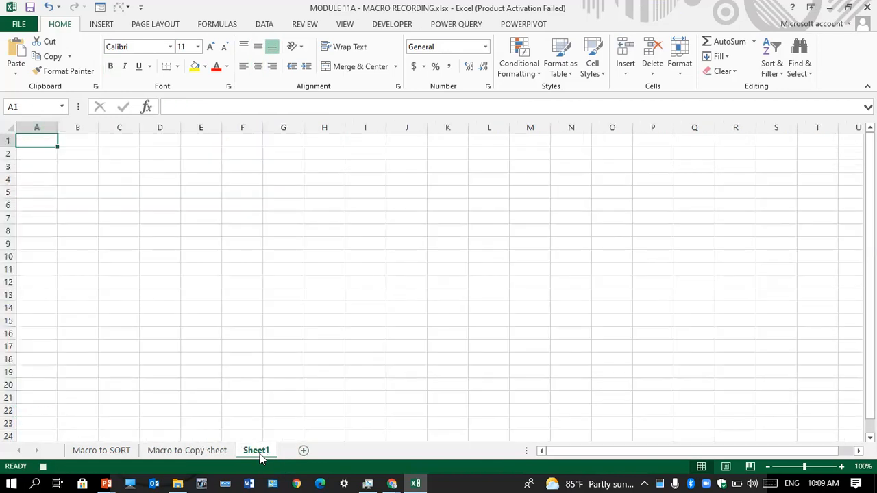
{"action": "left_click", "coordinate": [51, 194]}
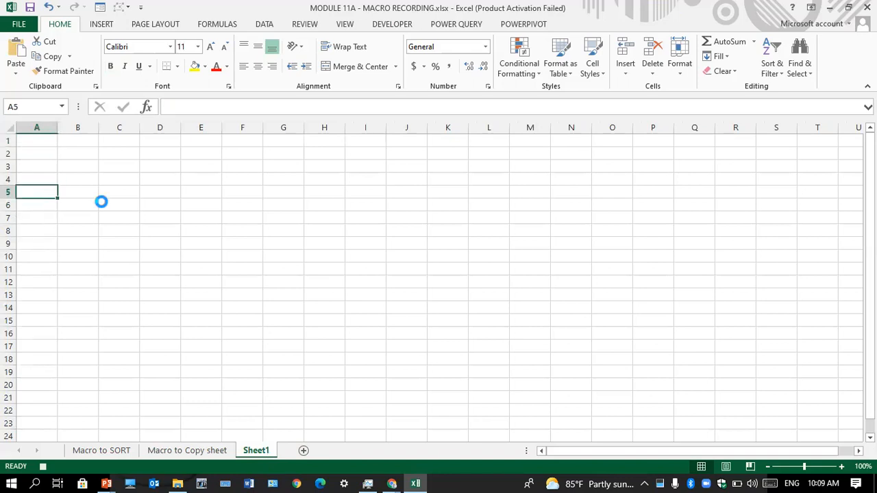
{"action": "key", "text": "ctrl+v"}
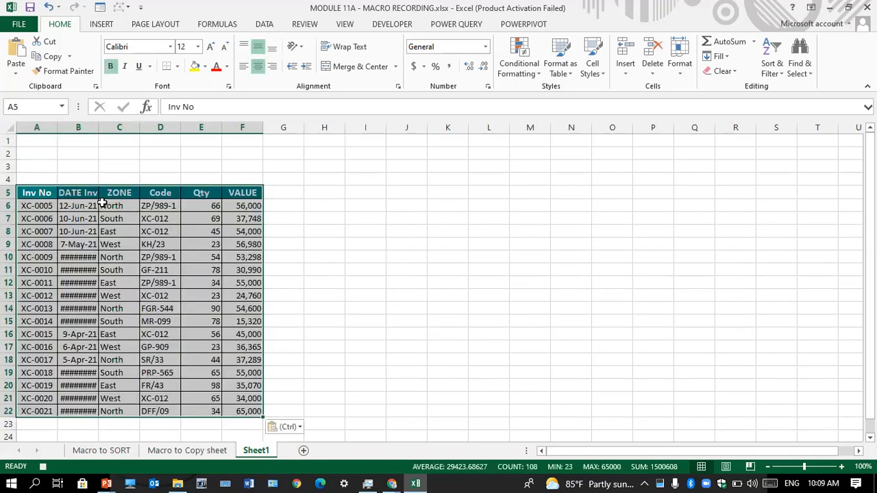
{"action": "double_click", "coordinate": [96, 130]}
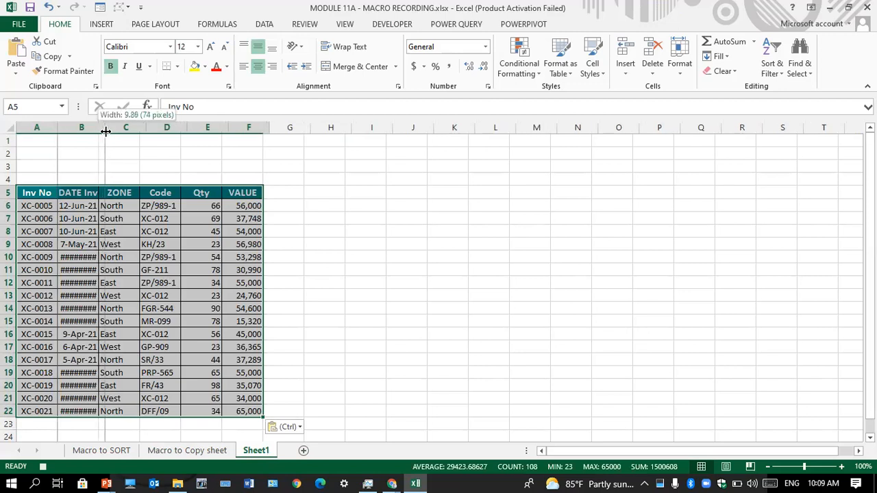
{"action": "left_click", "coordinate": [376, 218]}
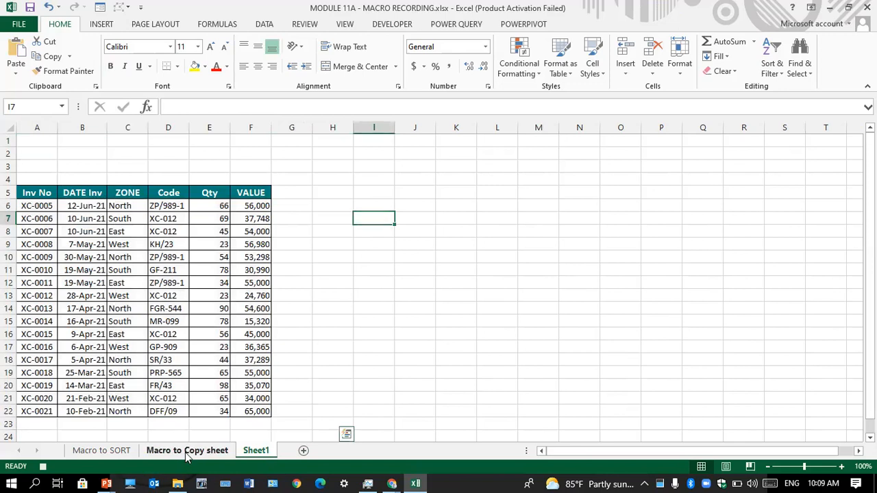
Return to the Macro to Copy sheet and reset the invoice table's filter by turning it off and on again
{"action": "left_click", "coordinate": [185, 452]}
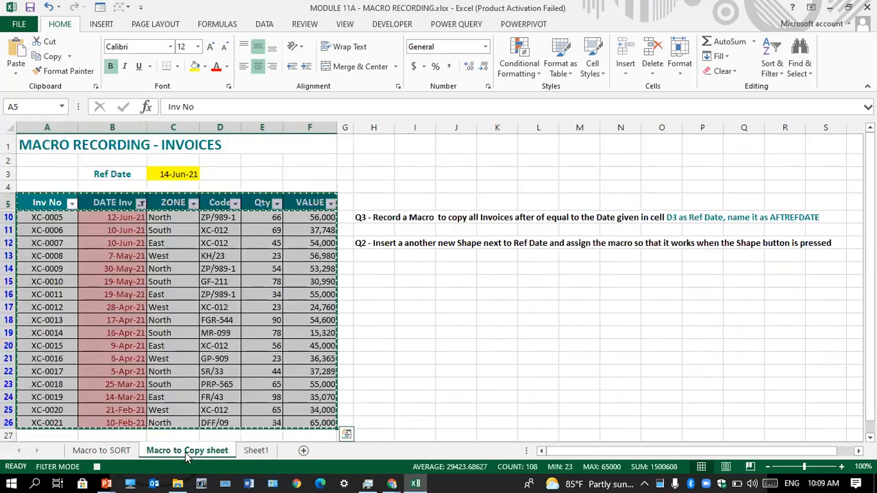
{"action": "left_click", "coordinate": [264, 25]}
{"action": "double_click", "coordinate": [325, 48]}
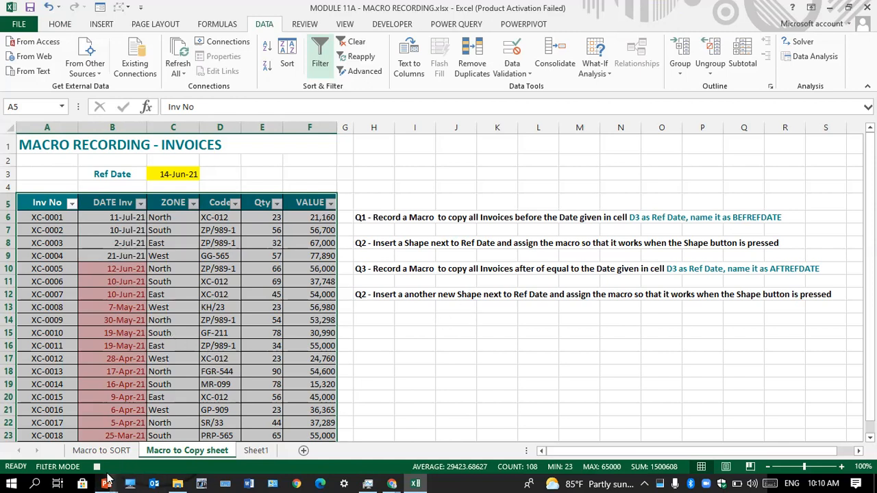
Switch to Task Manager and end the Microsoft PowerPoint and Google Chrome tasks
{"action": "mouse_move", "coordinate": [108, 480]}
{"action": "left_click", "coordinate": [369, 482]}
{"action": "scroll", "coordinate": [412, 248], "scroll_direction": "up", "scroll_amount": 8}
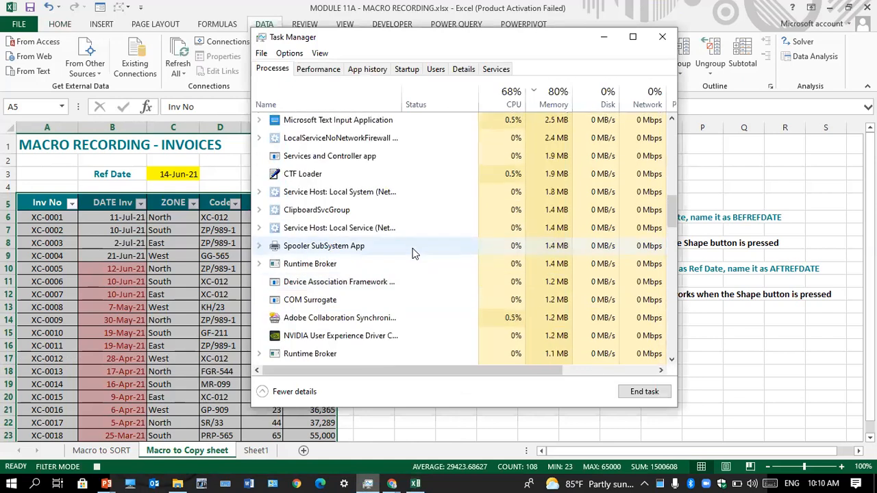
{"action": "scroll", "coordinate": [415, 250], "scroll_direction": "up", "scroll_amount": 8}
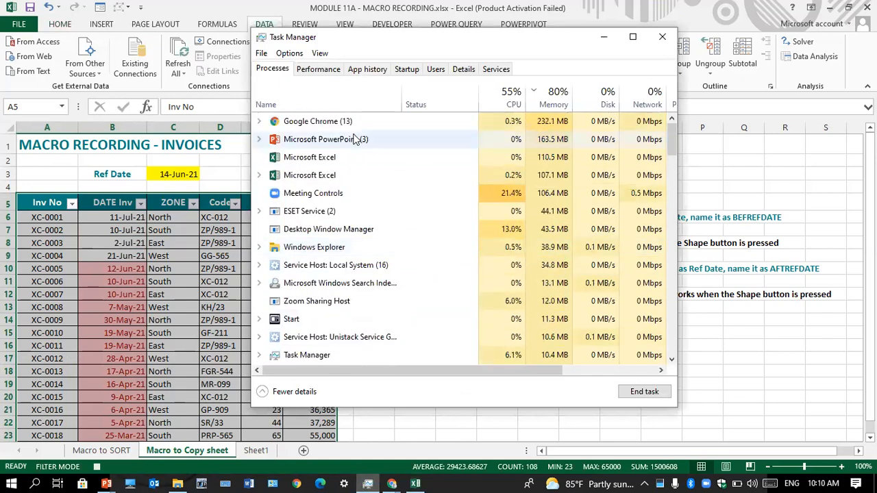
{"action": "right_click", "coordinate": [355, 140]}
{"action": "left_click", "coordinate": [391, 158]}
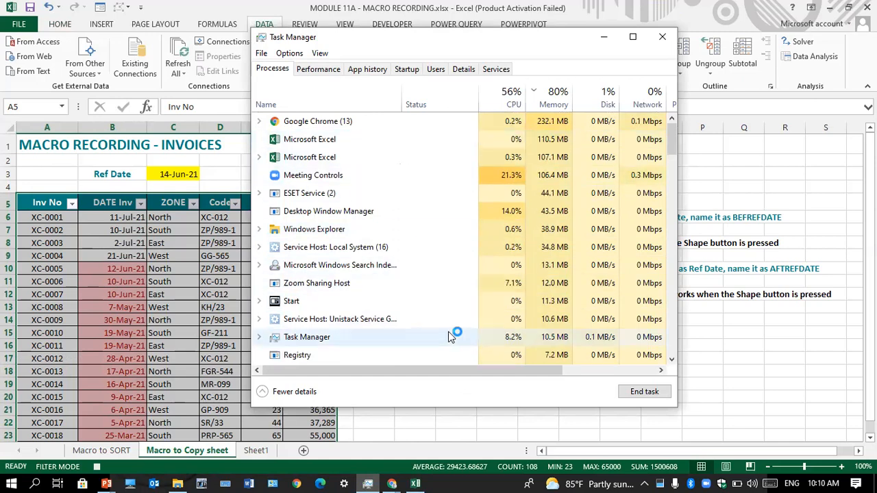
{"action": "right_click", "coordinate": [368, 124]}
{"action": "left_click", "coordinate": [409, 158]}
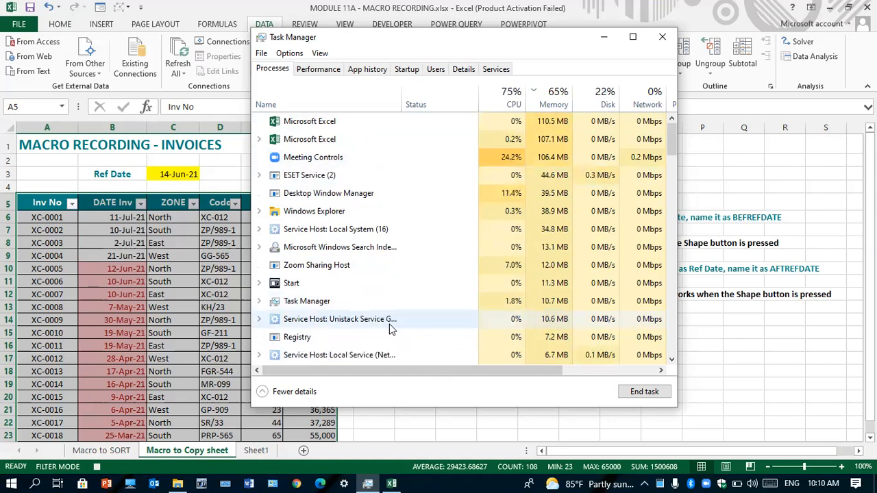
End the Your Phone process and minimize Task Manager
{"action": "scroll", "coordinate": [391, 328], "scroll_direction": "down", "scroll_amount": 4}
{"action": "scroll", "coordinate": [391, 326], "scroll_direction": "down", "scroll_amount": 12}
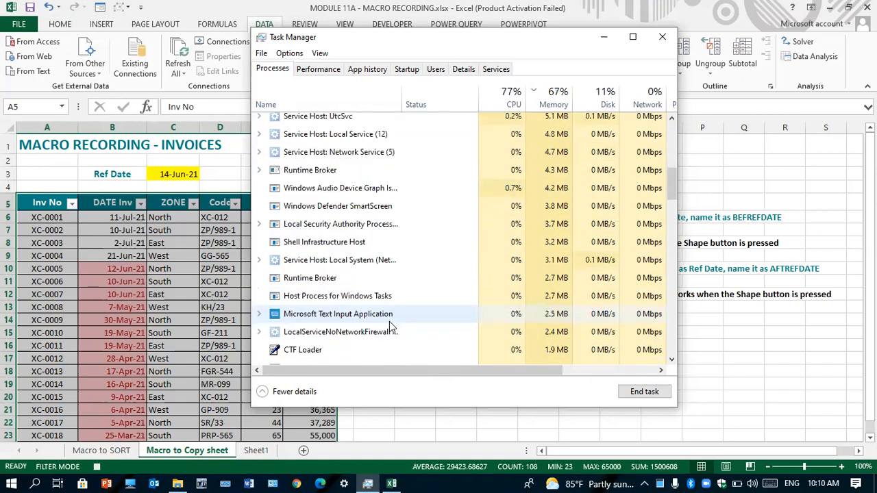
{"action": "scroll", "coordinate": [394, 322], "scroll_direction": "down", "scroll_amount": 5}
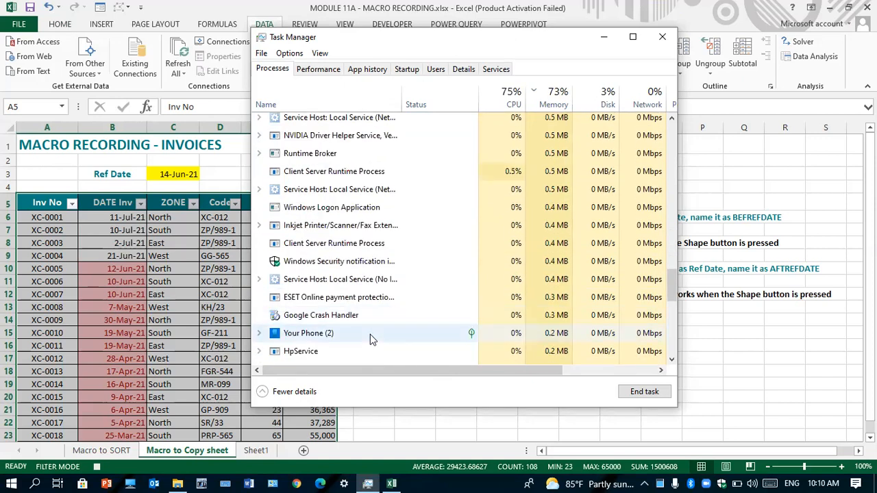
{"action": "right_click", "coordinate": [371, 339]}
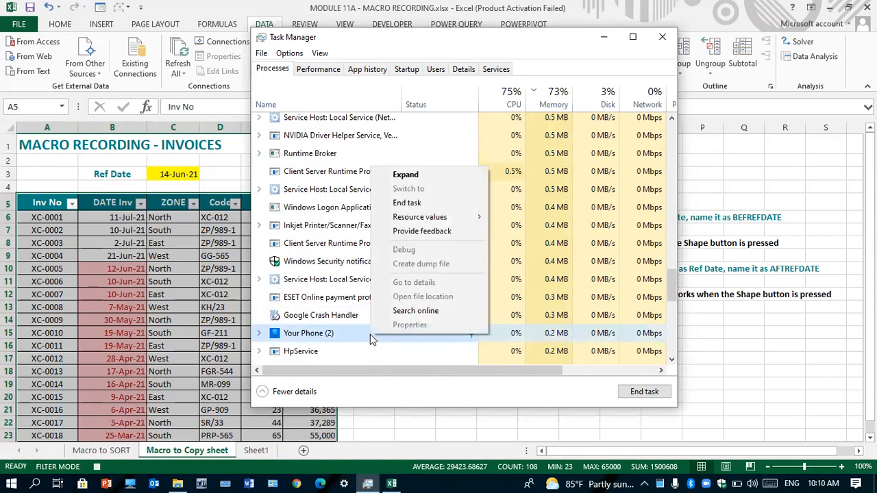
{"action": "left_click", "coordinate": [408, 206]}
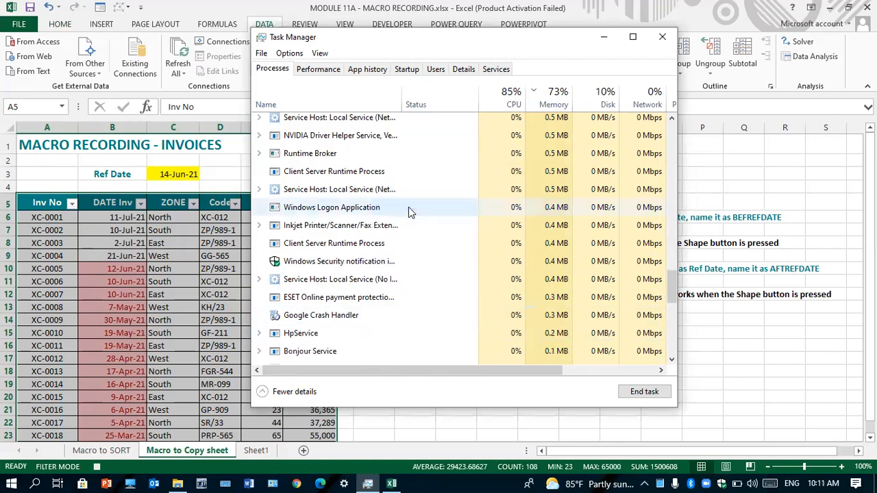
{"action": "left_click", "coordinate": [603, 37]}
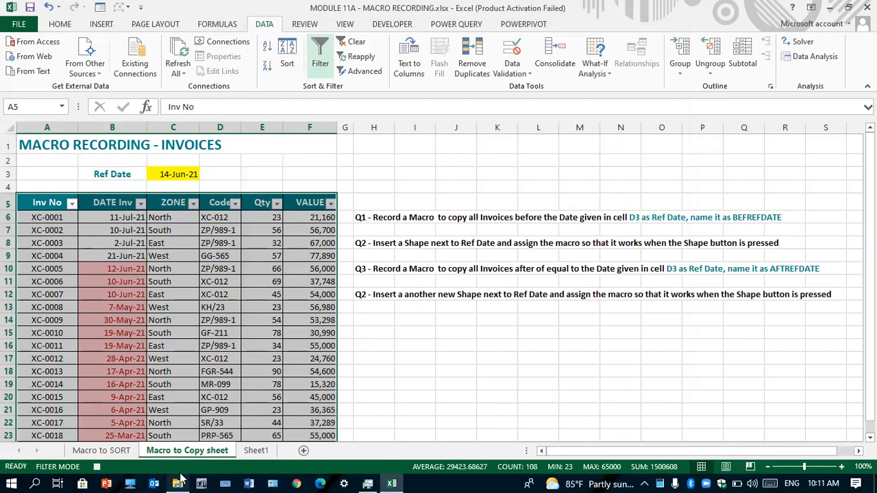
{"action": "mouse_move", "coordinate": [181, 479]}
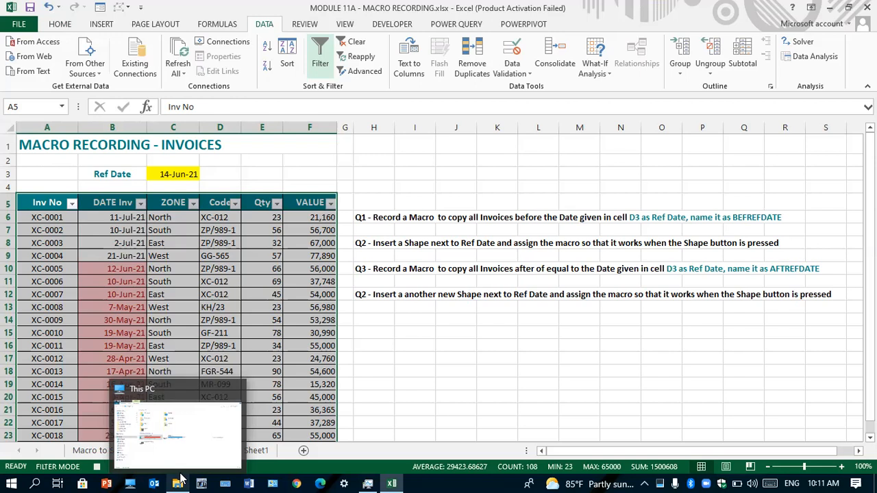
{"action": "left_click", "coordinate": [181, 478]}
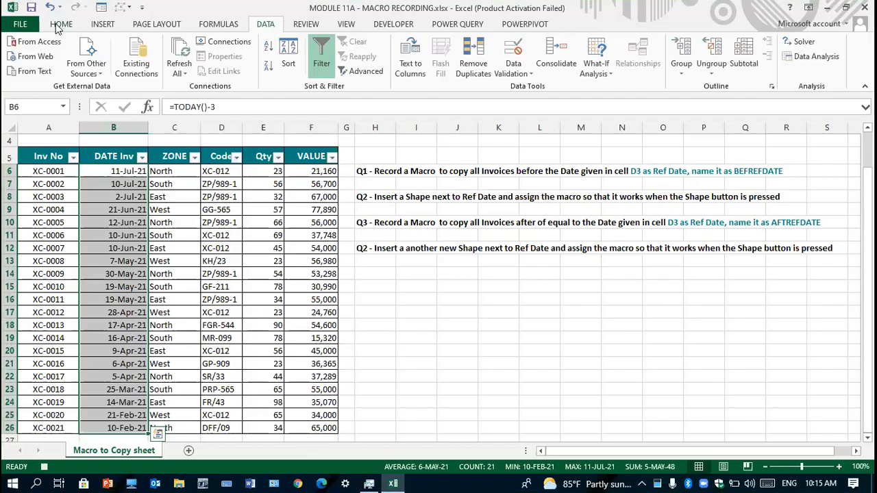
Apply a Less Than highlight rule to the selected invoice dates, comparing with Ref Date cell C3, using Light Red Fill with Dark Red Text
{"action": "left_click", "coordinate": [59, 26]}
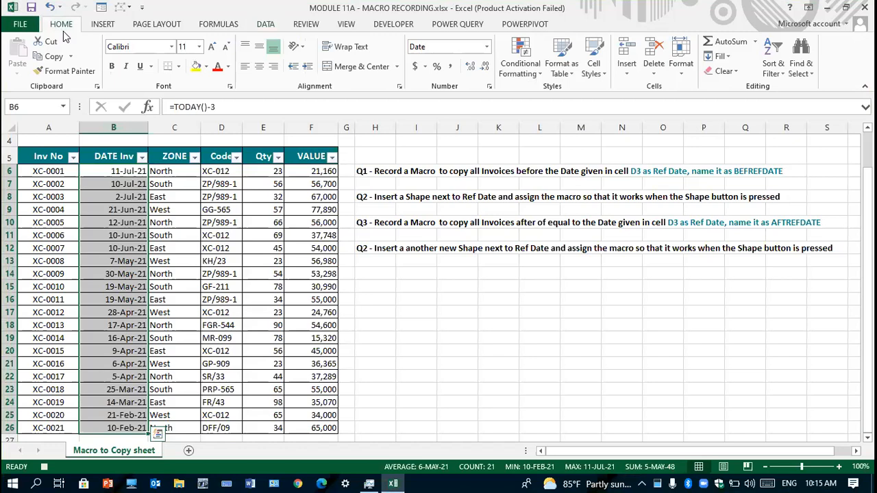
{"action": "left_click", "coordinate": [527, 54]}
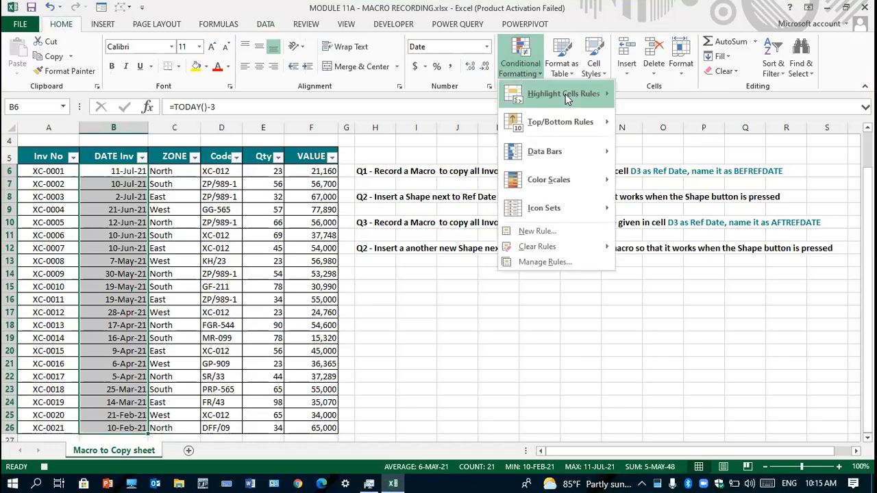
{"action": "mouse_move", "coordinate": [566, 100]}
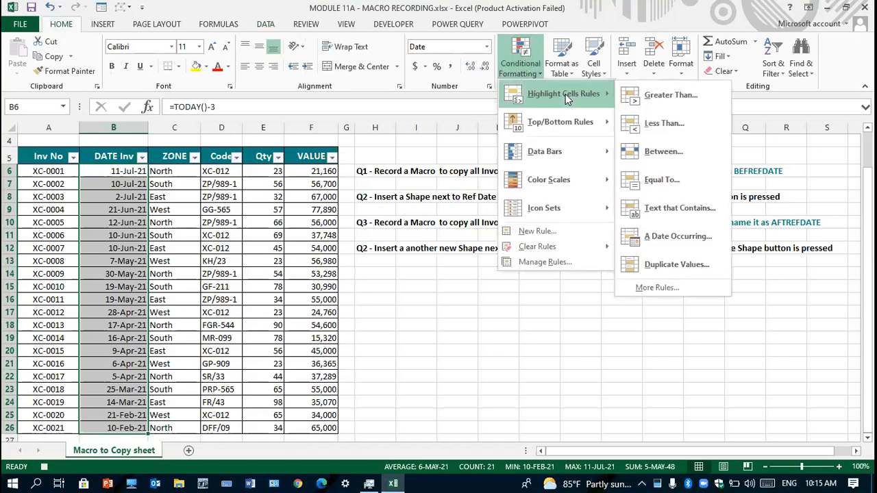
{"action": "left_click", "coordinate": [658, 123]}
{"action": "scroll", "coordinate": [181, 262], "scroll_direction": "up", "scroll_amount": 1}
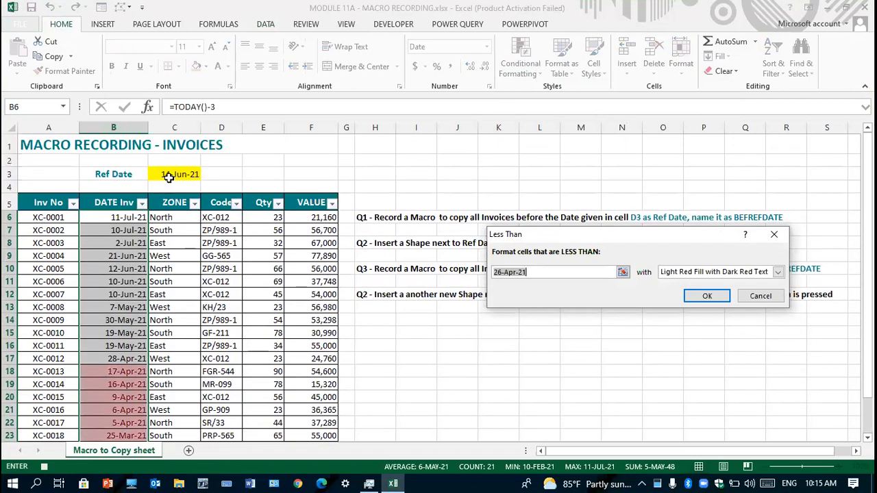
{"action": "left_click", "coordinate": [173, 176]}
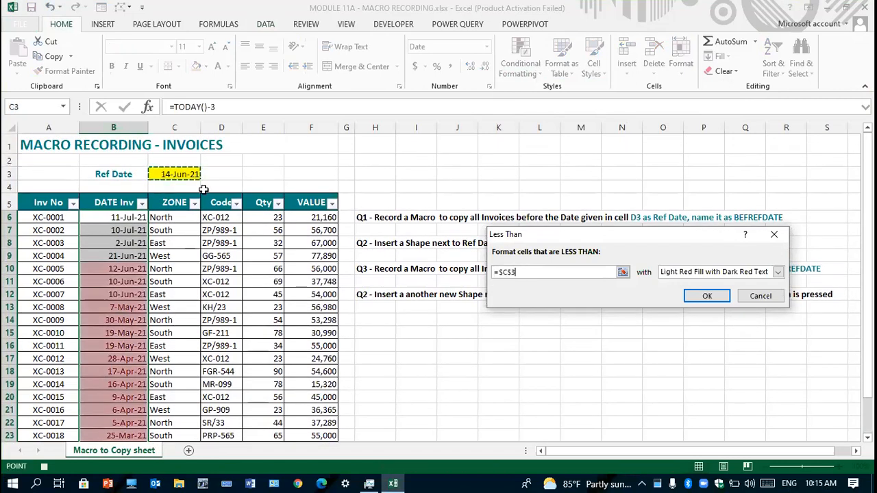
{"action": "left_click", "coordinate": [707, 296]}
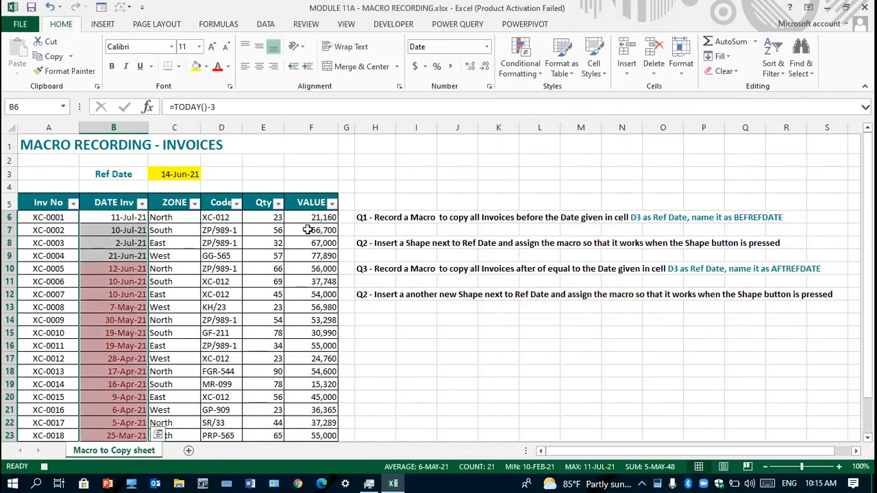
Filter the DATE Inv column by cell colour to show only the invoices with the light red fill
{"action": "left_click", "coordinate": [142, 204]}
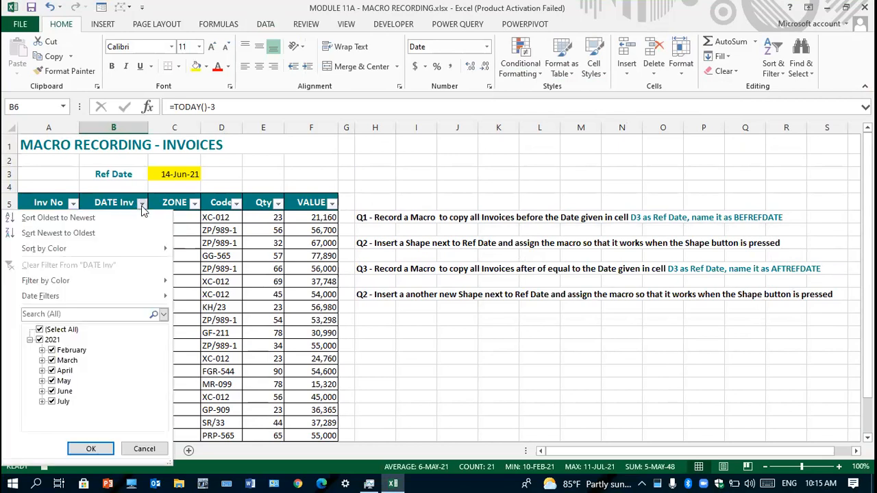
{"action": "mouse_move", "coordinate": [137, 281]}
{"action": "left_click", "coordinate": [204, 296]}
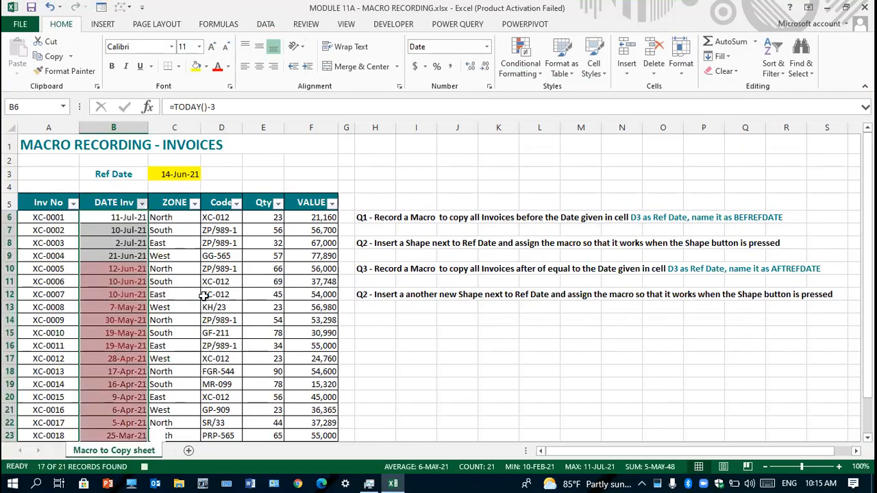
Copy the filtered invoice table with its headers into a new sheet starting at cell A5, and widen column B to fit the dates
{"action": "left_click", "coordinate": [48, 203]}
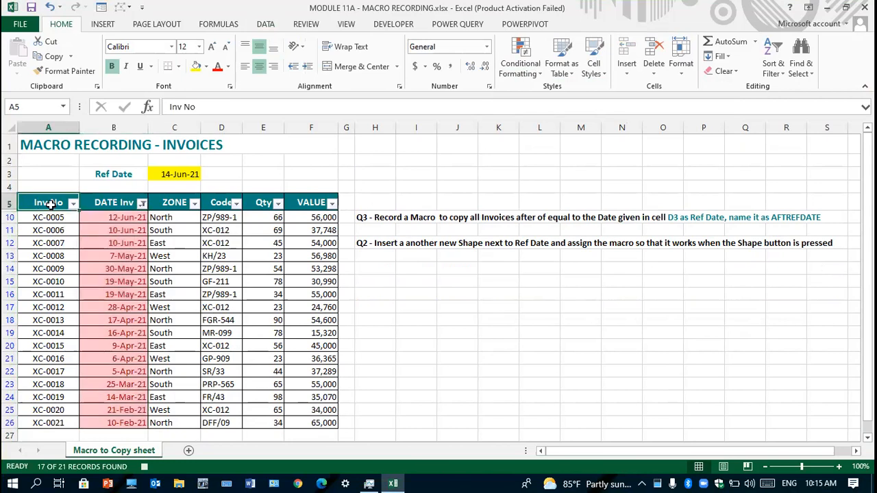
{"action": "key", "text": "ctrl+shift+Down"}
{"action": "key", "text": "ctrl+shift+Right"}
{"action": "key", "text": "ctrl+c"}
{"action": "left_click", "coordinate": [188, 451]}
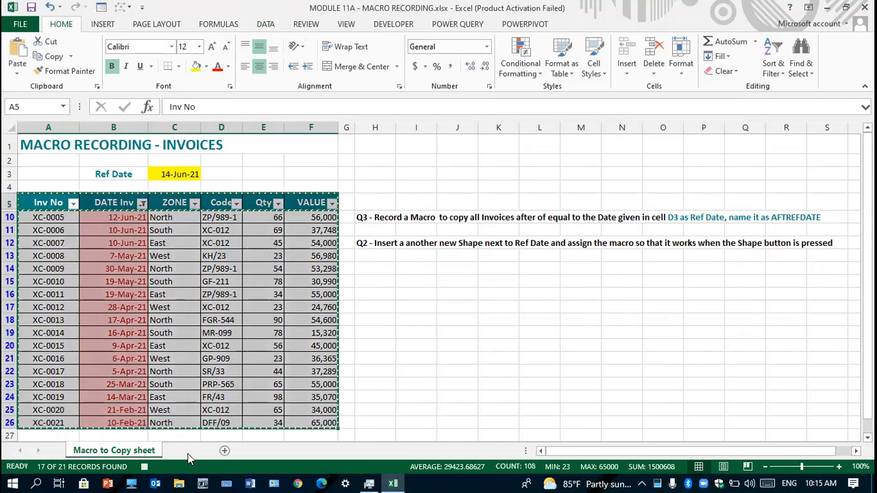
{"action": "left_click", "coordinate": [43, 194]}
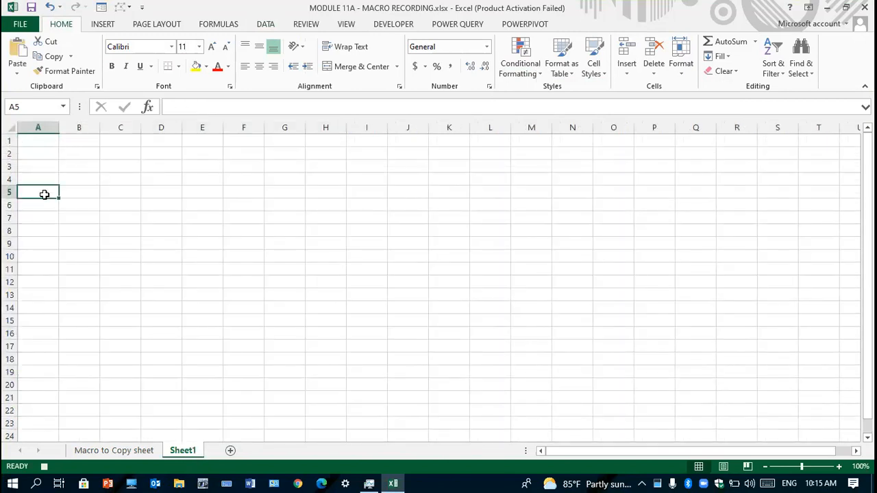
{"action": "key", "text": "ctrl+v"}
{"action": "left_click_drag", "start_coordinate": [100, 128], "coordinate": [114, 128]}
{"action": "left_click", "coordinate": [385, 214]}
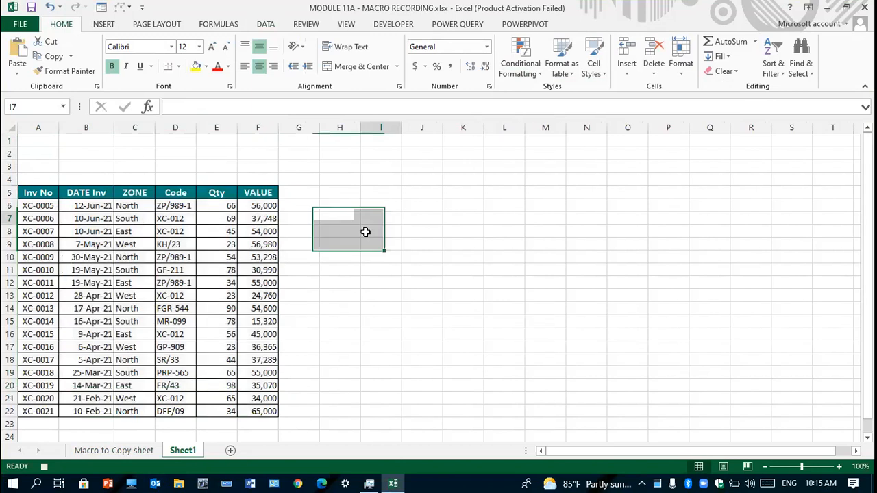
On the Macro to Copy sheet, clear the conditional formatting rules from the entire sheet and turn off the table's filter
{"action": "left_click", "coordinate": [132, 452]}
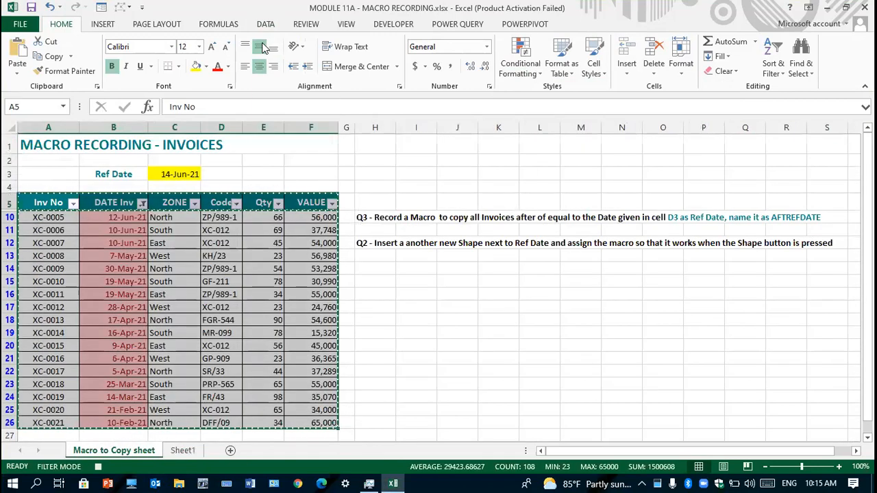
{"action": "left_click", "coordinate": [520, 65]}
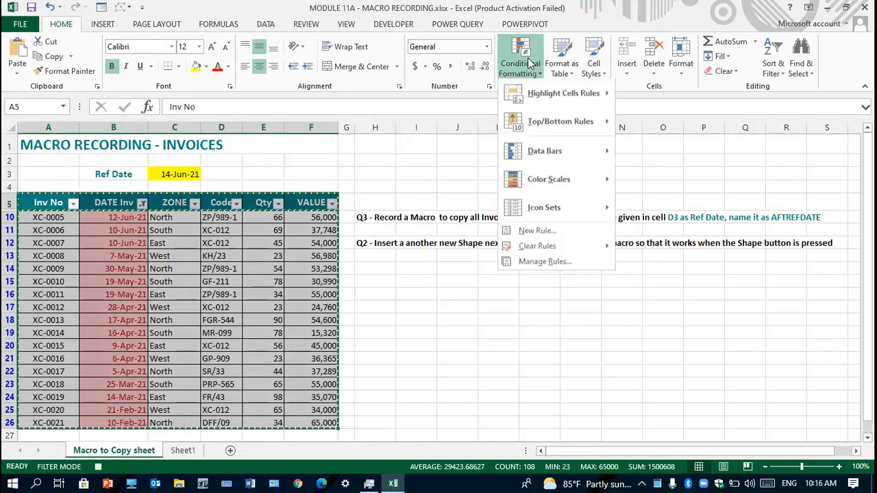
{"action": "mouse_move", "coordinate": [570, 245]}
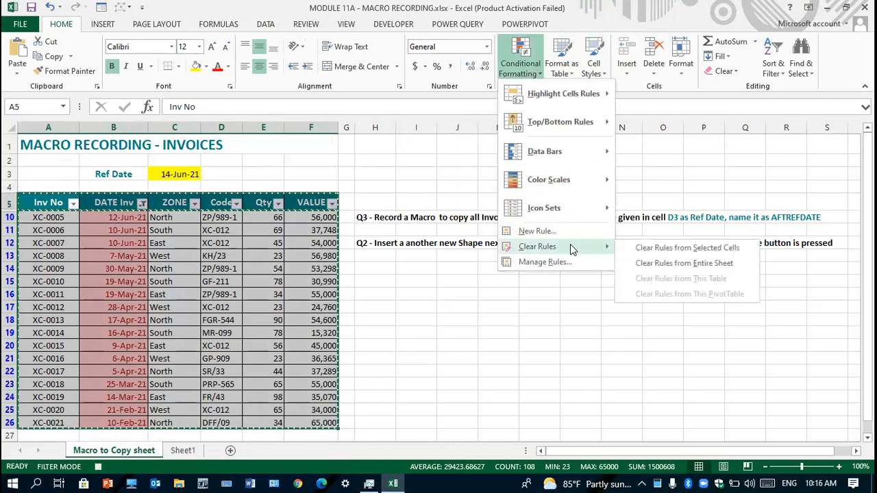
{"action": "left_click", "coordinate": [658, 263]}
{"action": "left_click", "coordinate": [266, 24]}
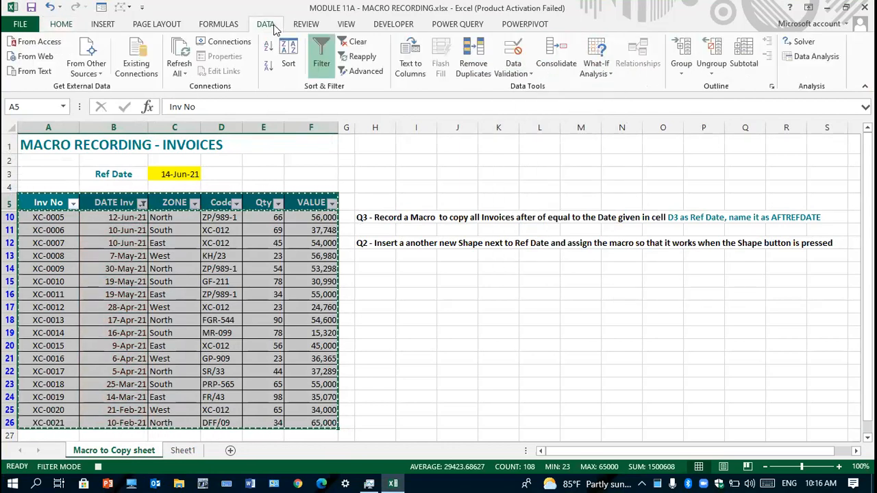
{"action": "left_click", "coordinate": [321, 57]}
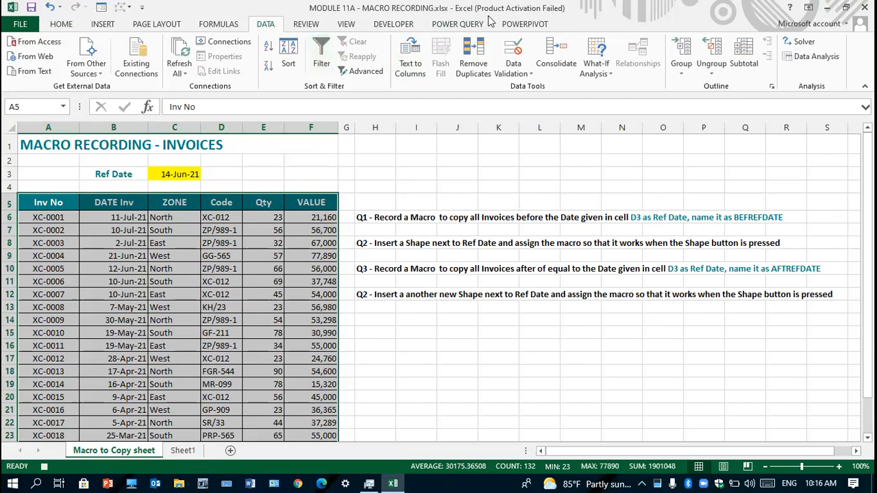
{"action": "left_click", "coordinate": [393, 29]}
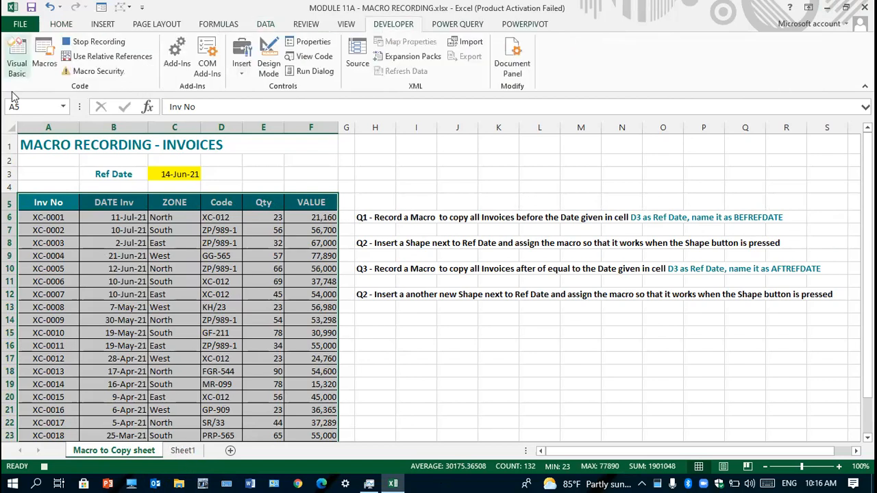
{"action": "left_click", "coordinate": [44, 55]}
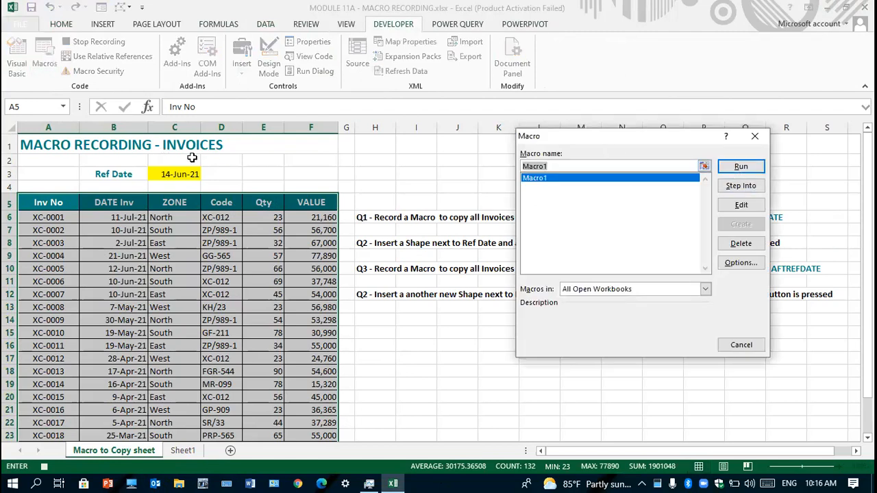
{"action": "left_click", "coordinate": [175, 174]}
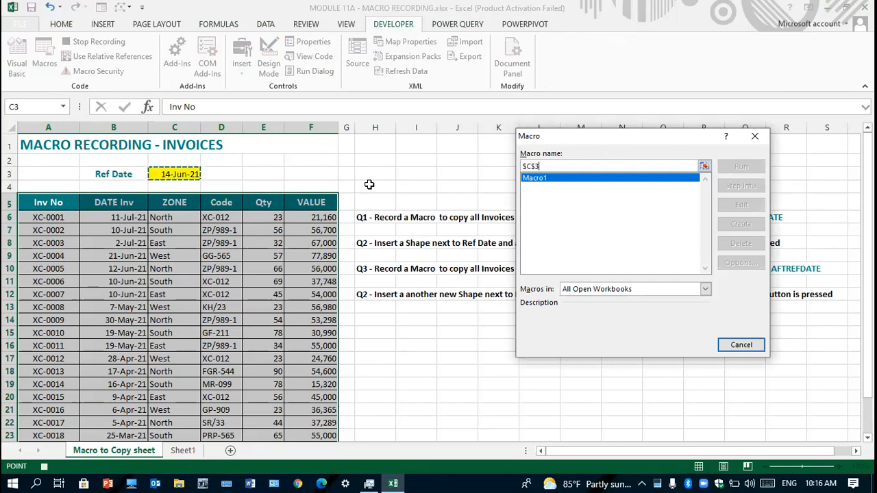
{"action": "type", "text": "1-May"}
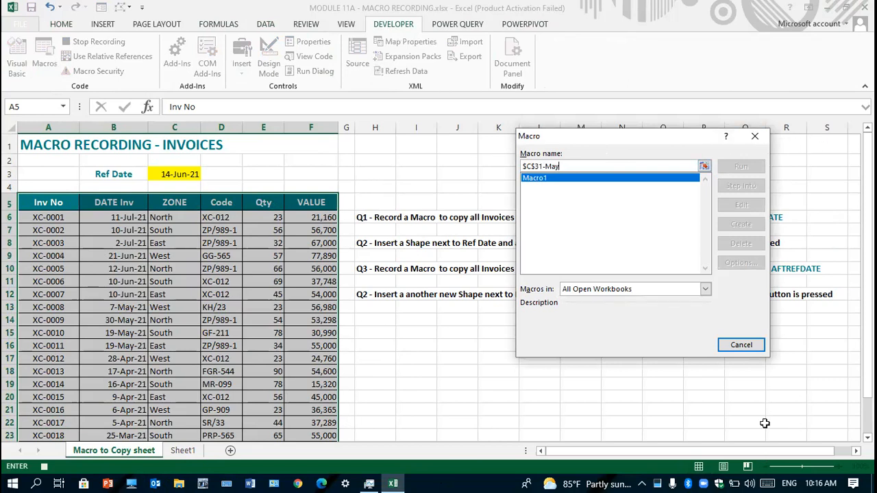
{"action": "left_click", "coordinate": [744, 348]}
Set the Ref Date in cell C3 to 1-May-21
{"action": "left_click", "coordinate": [192, 175]}
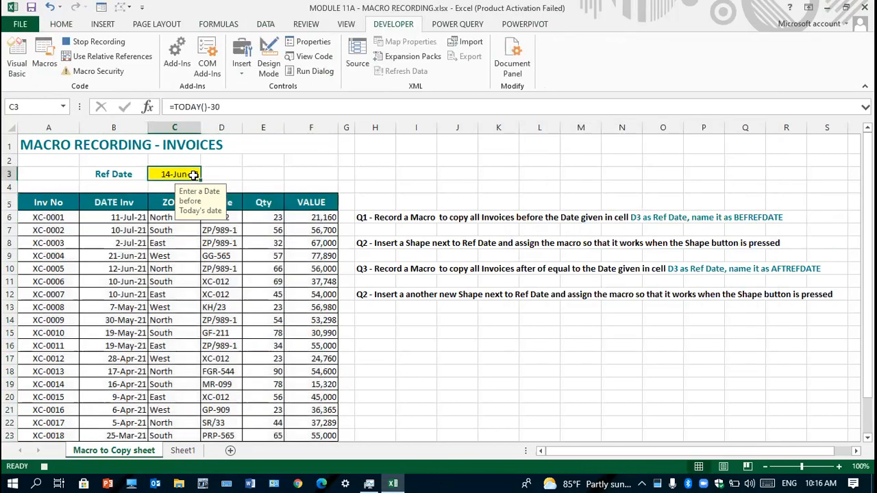
{"action": "type", "text": "1-Ma"}
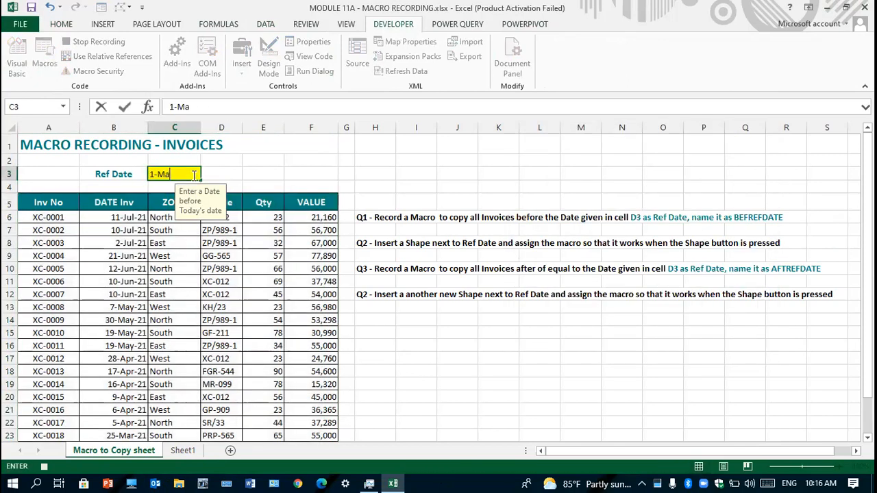
{"action": "type", "text": "y-21"}
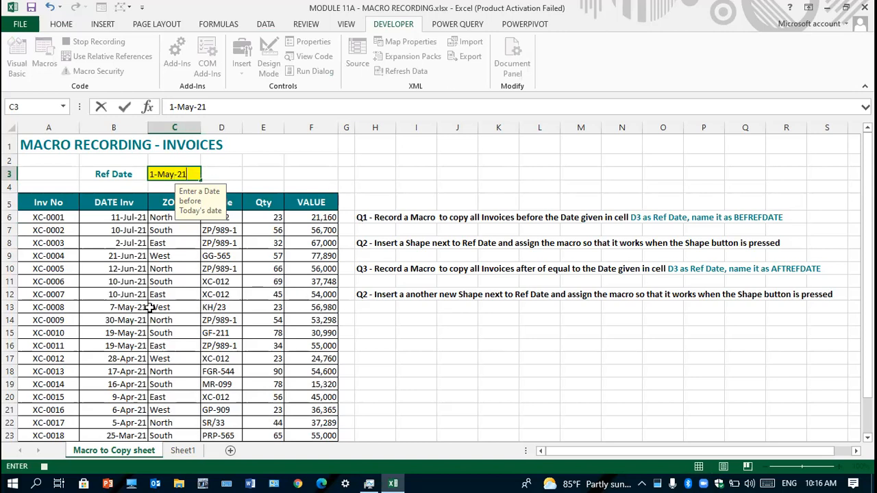
{"action": "key", "text": "ctrl+Return"}
{"action": "left_click", "coordinate": [184, 297]}
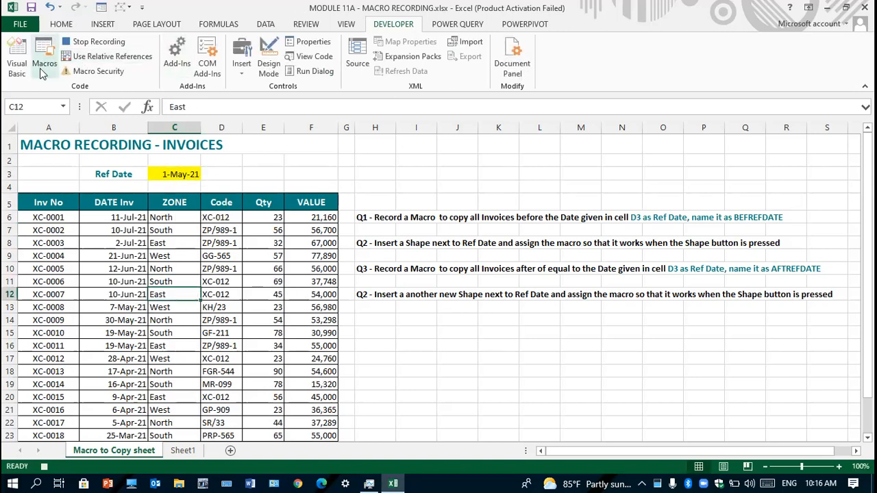
Run Macro1 and open the newly created Sheet2
{"action": "left_click", "coordinate": [39, 47]}
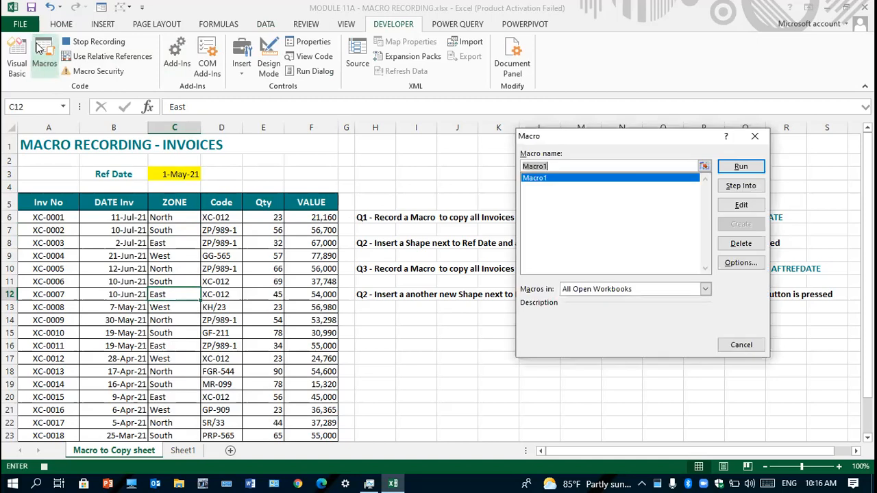
{"action": "left_click", "coordinate": [740, 172]}
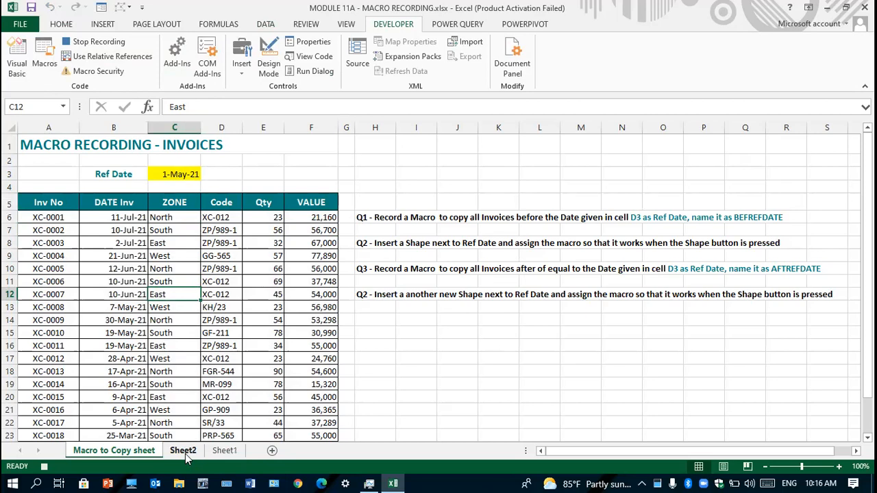
{"action": "left_click", "coordinate": [185, 453]}
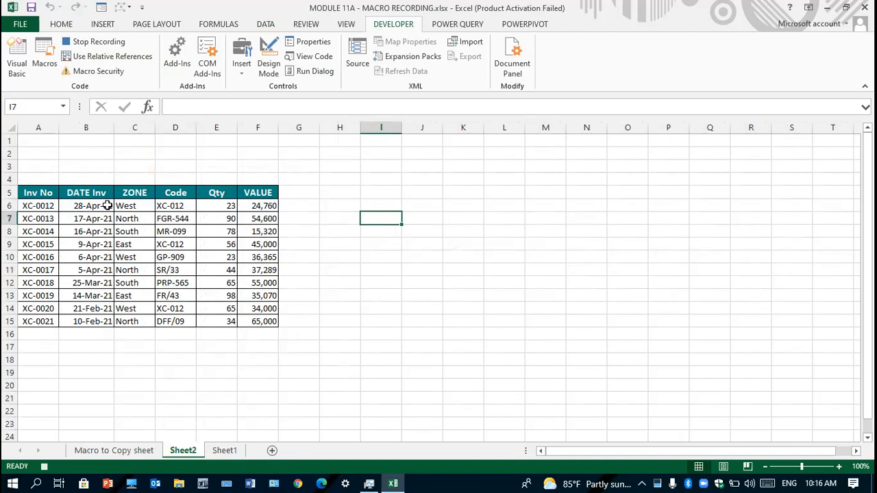
Compare the copied invoice dates on Sheet1 and Sheet2, and return to the Macro to Copy sheet
{"action": "left_click", "coordinate": [226, 451]}
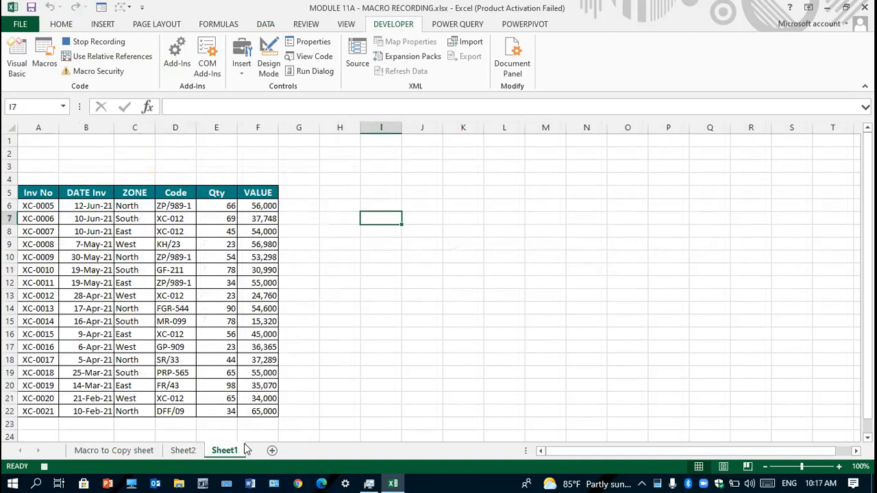
{"action": "left_click", "coordinate": [108, 220]}
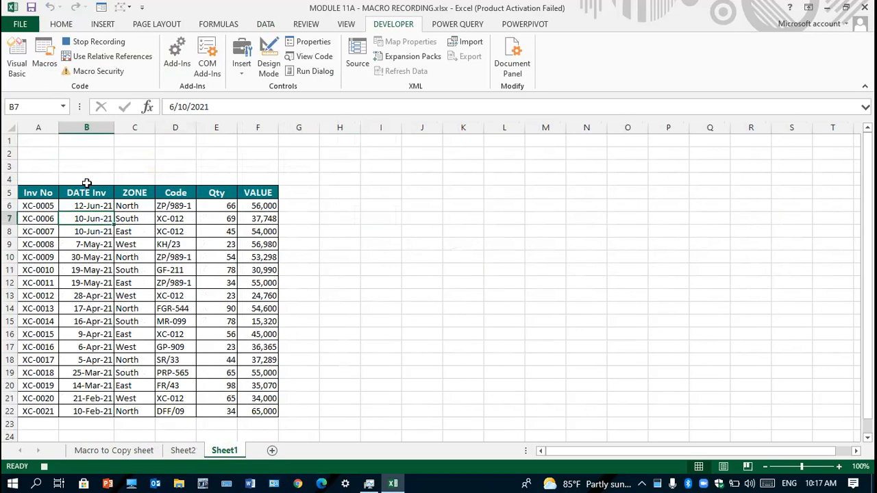
{"action": "left_click", "coordinate": [191, 455]}
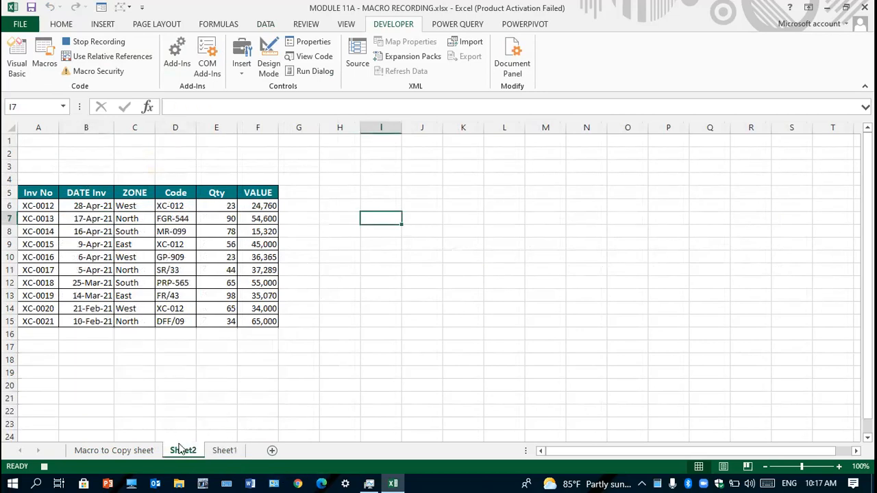
{"action": "left_click", "coordinate": [225, 451]}
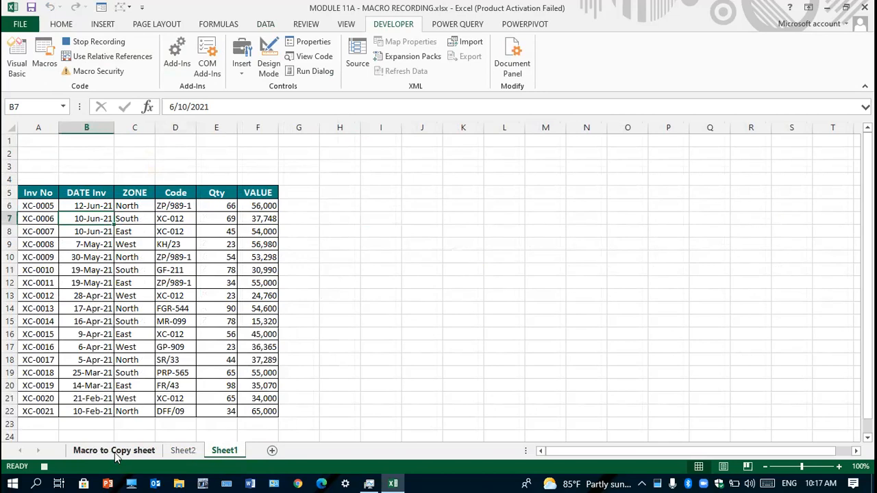
{"action": "left_click", "coordinate": [114, 452]}
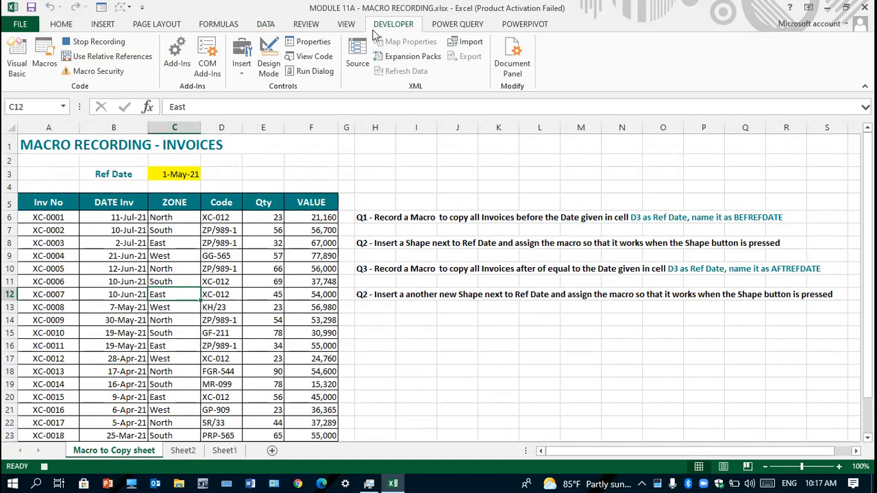
Insert a rounded rectangle about 1.15" by 0.34" beside the Ref Date cell and label it "Click to run"
{"action": "left_click", "coordinate": [103, 26]}
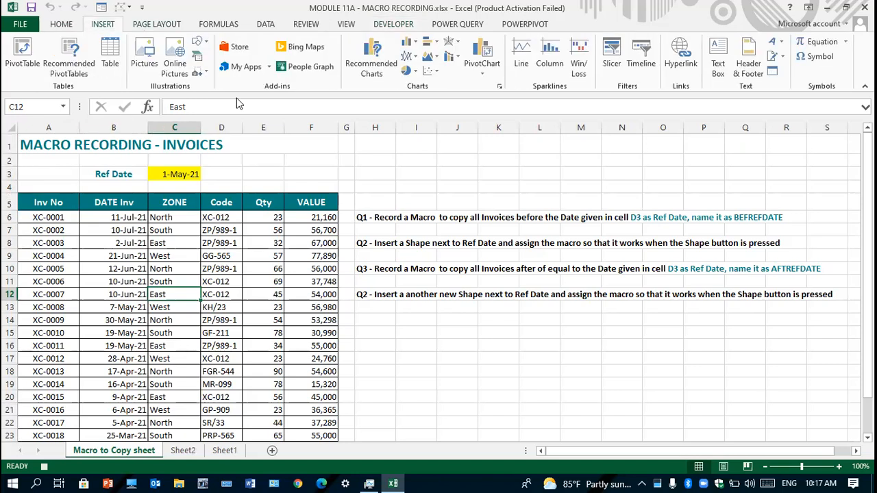
{"action": "left_click", "coordinate": [203, 51]}
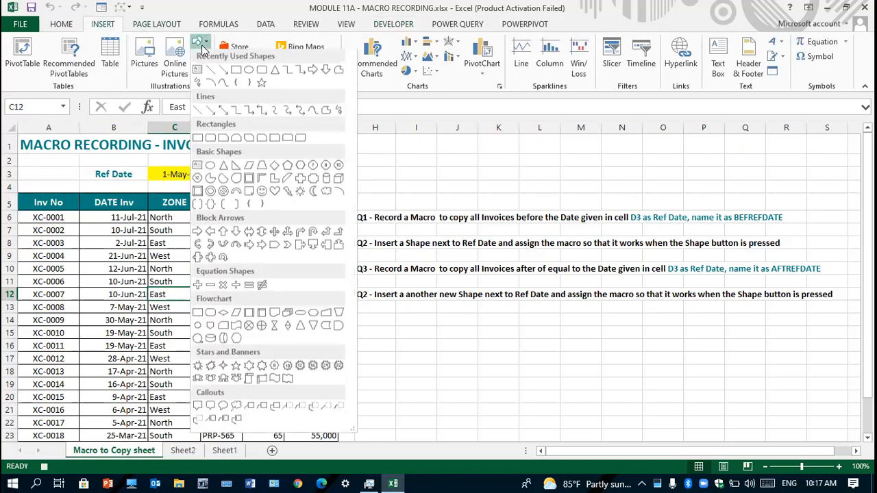
{"action": "left_click", "coordinate": [262, 74]}
{"action": "left_click_drag", "start_coordinate": [218, 162], "coordinate": [290, 184]}
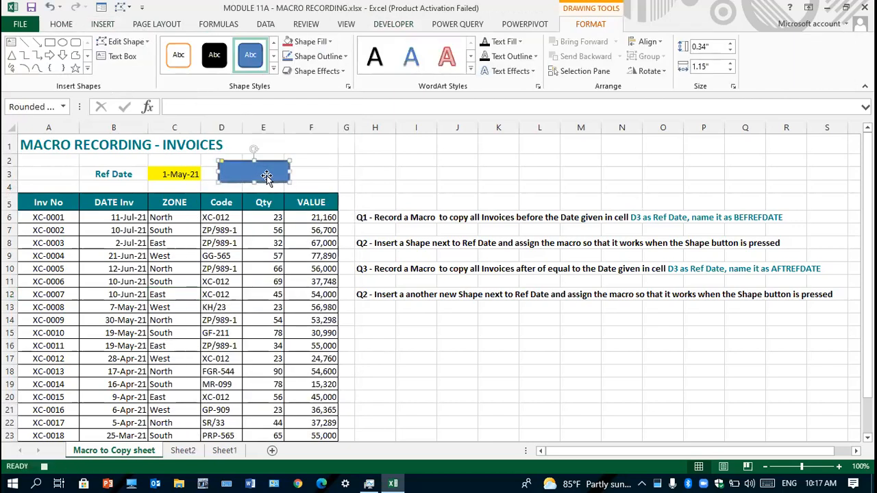
{"action": "type", "text": "Click to run"}
Narrow the "Click to run" shape to about 0.97" and apply a glossy green shape style
{"action": "left_click_drag", "start_coordinate": [290, 171], "coordinate": [279, 171]}
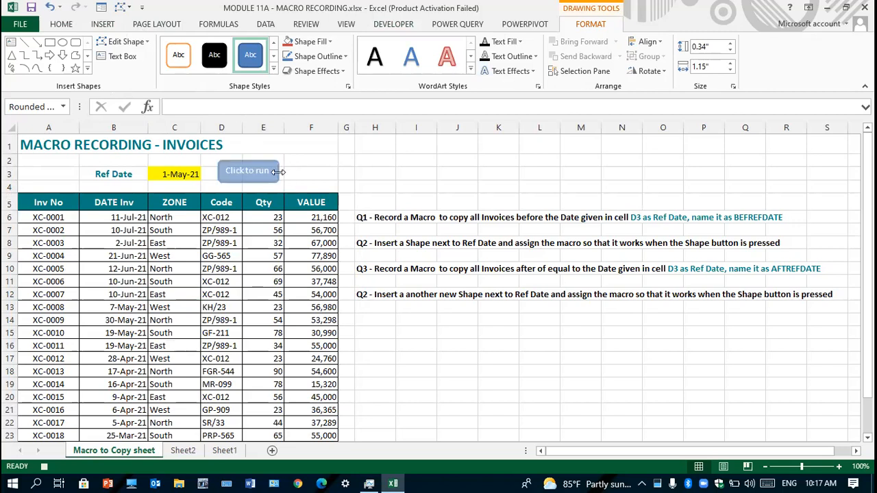
{"action": "left_click", "coordinate": [273, 69]}
{"action": "left_click", "coordinate": [286, 234]}
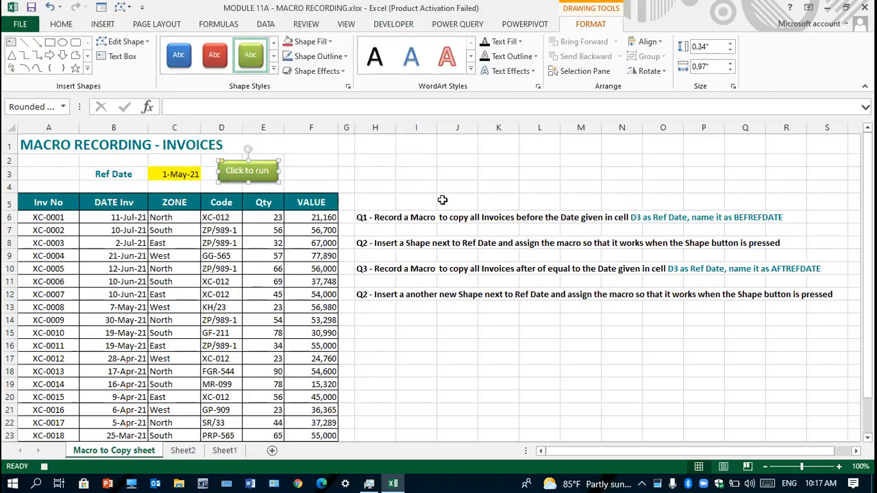
{"action": "left_click", "coordinate": [456, 185]}
Assign Macro1 to the "Click to run" shape beside the Ref Date cell
{"action": "left_click", "coordinate": [269, 169]}
{"action": "right_click", "coordinate": [266, 183]}
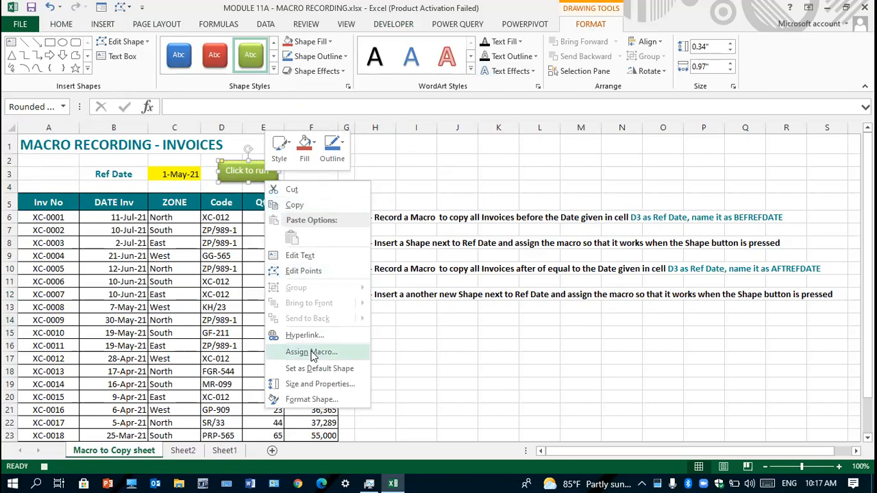
{"action": "left_click", "coordinate": [313, 354]}
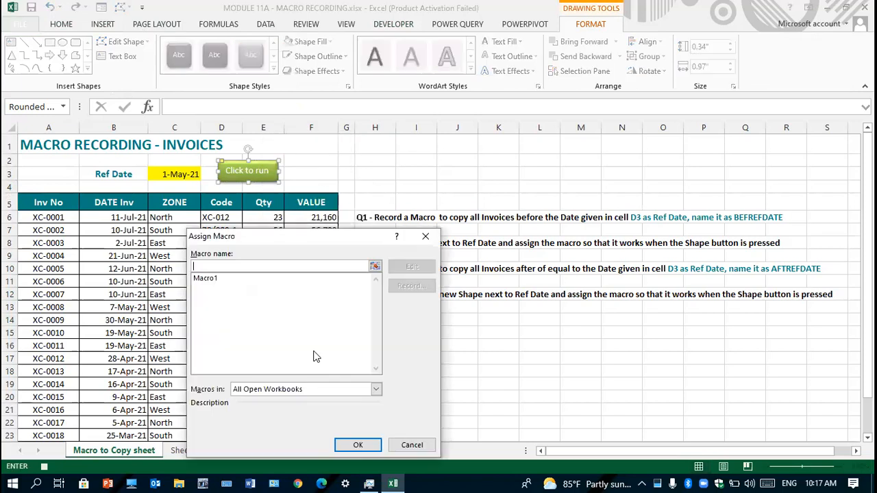
{"action": "left_click", "coordinate": [211, 285]}
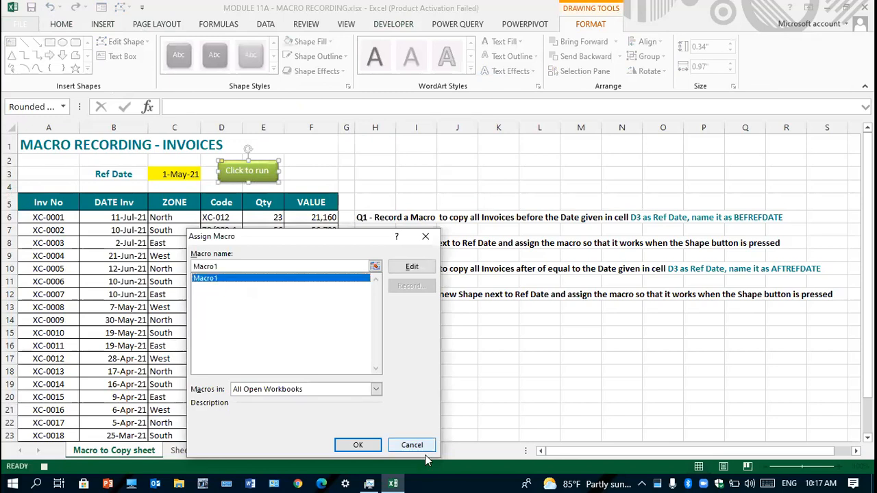
{"action": "left_click", "coordinate": [359, 446]}
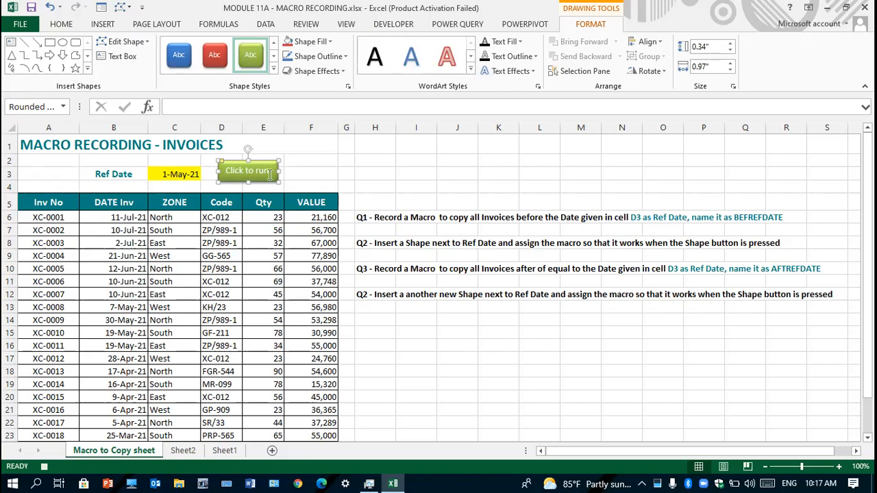
Set the Ref Date in C3 to 1-Jun-21 and try to run the macro from the "Click to run" shape
{"action": "left_click", "coordinate": [183, 173]}
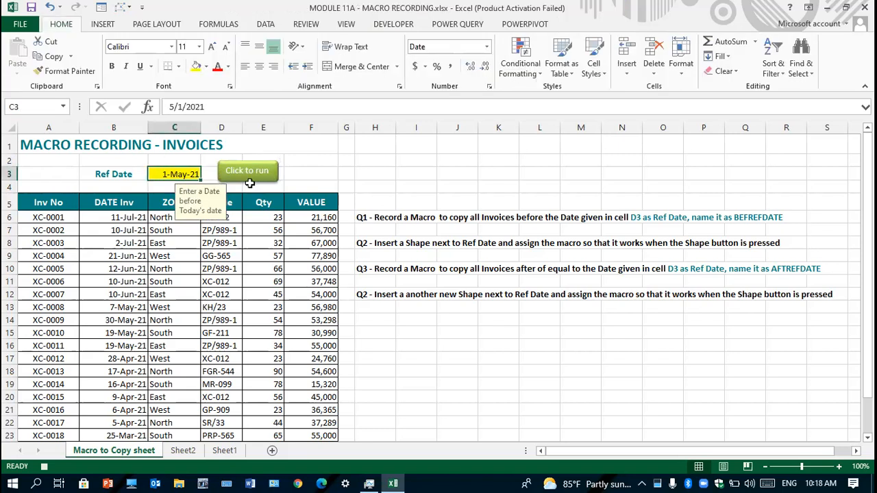
{"action": "type", "text": "1-Jun-21"}
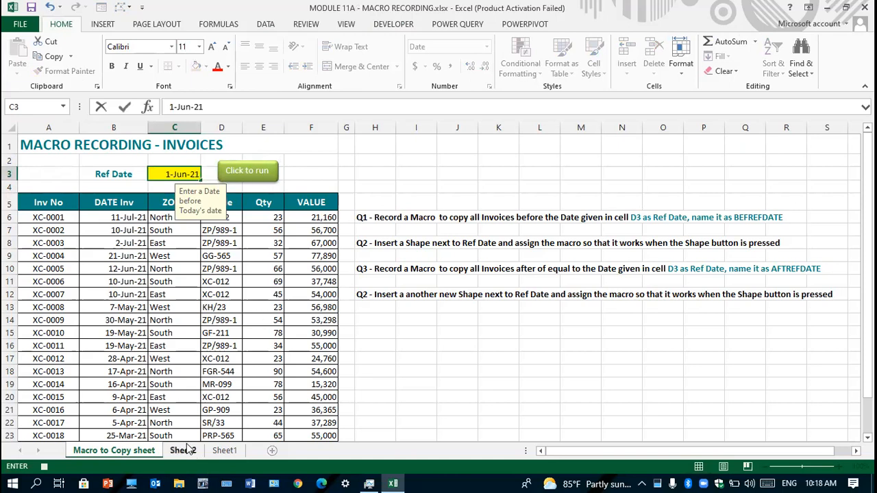
{"action": "left_click", "coordinate": [256, 174]}
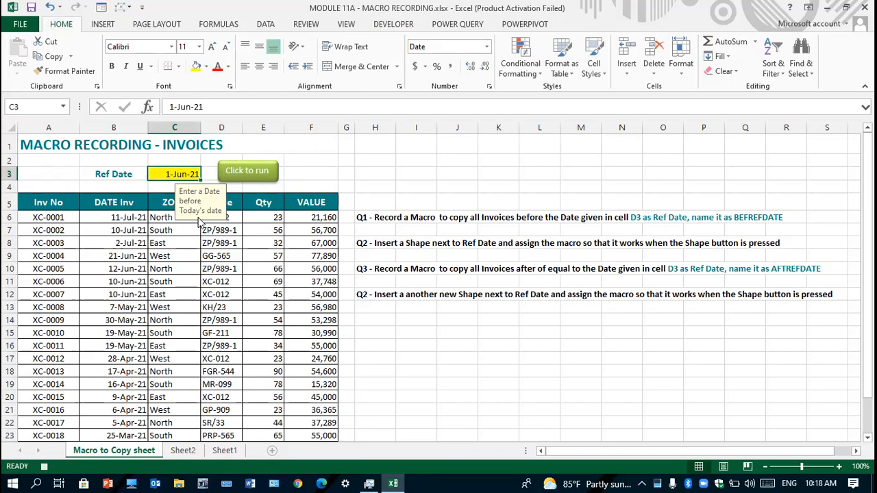
Replace the whole Ref Date entry in C3 with 1-Jun-21 again and retry the "Click to run" shape
{"action": "left_click", "coordinate": [177, 174]}
{"action": "left_click_drag", "start_coordinate": [217, 106], "coordinate": [169, 106]}
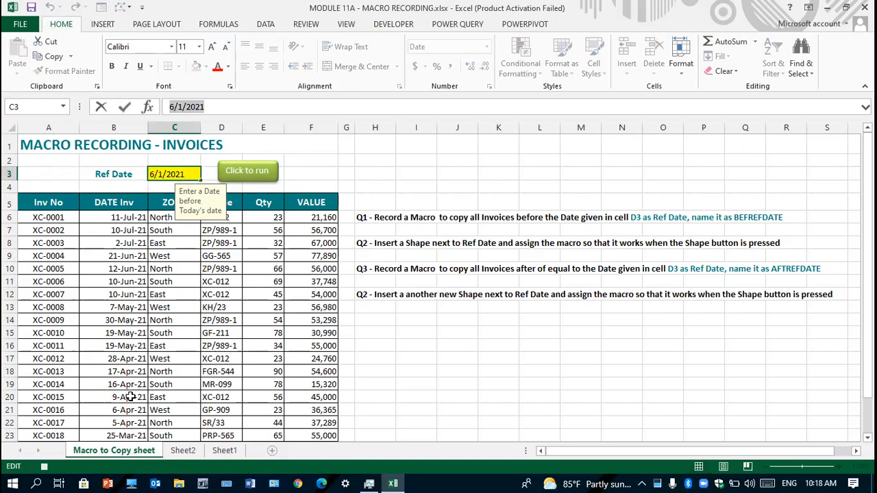
{"action": "scroll", "coordinate": [130, 394], "scroll_direction": "down", "scroll_amount": 3}
{"action": "scroll", "coordinate": [130, 394], "scroll_direction": "up", "scroll_amount": 3}
{"action": "scroll", "coordinate": [131, 394], "scroll_direction": "down", "scroll_amount": 1}
{"action": "scroll", "coordinate": [130, 394], "scroll_direction": "up", "scroll_amount": 1}
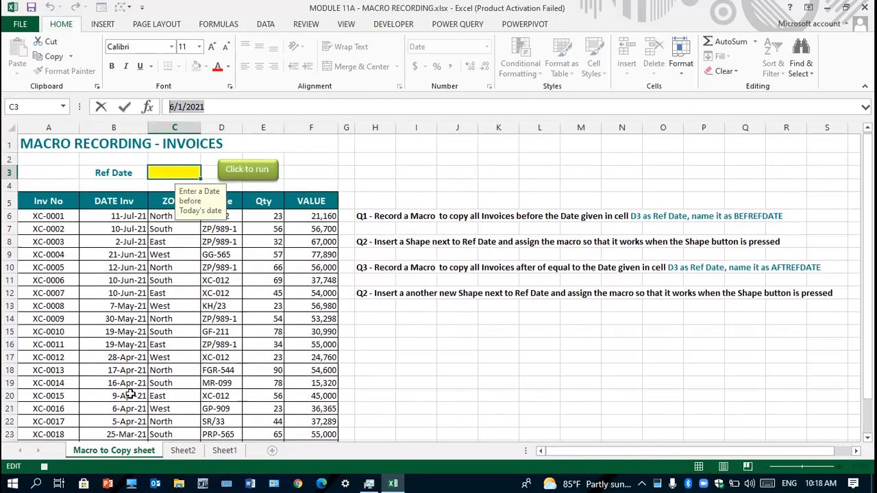
{"action": "left_click", "coordinate": [181, 173]}
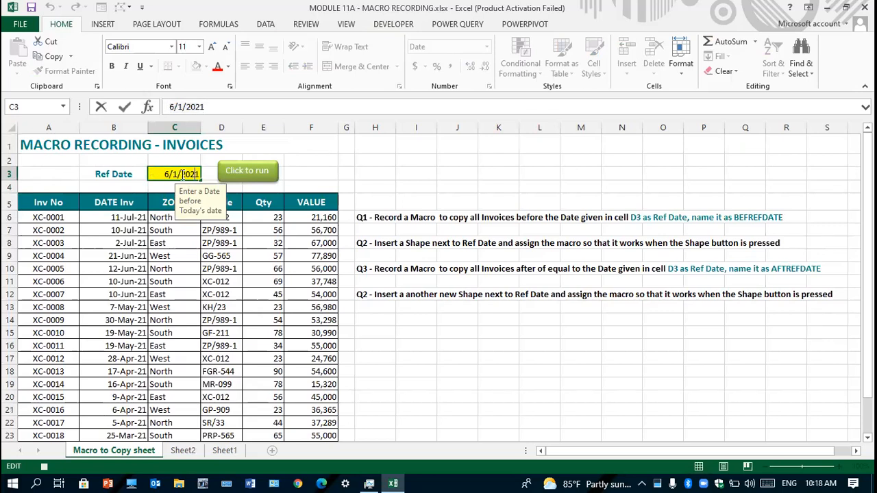
{"action": "left_click_drag", "start_coordinate": [165, 176], "coordinate": [203, 175]}
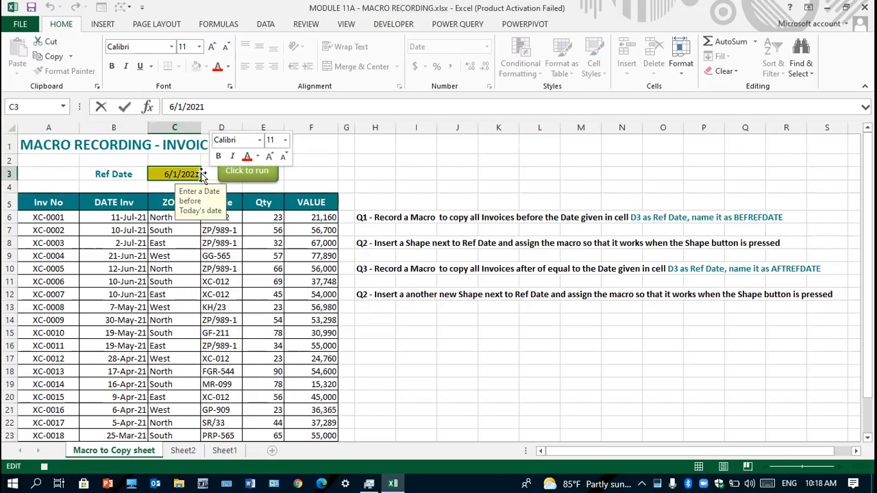
{"action": "type", "text": "1"}
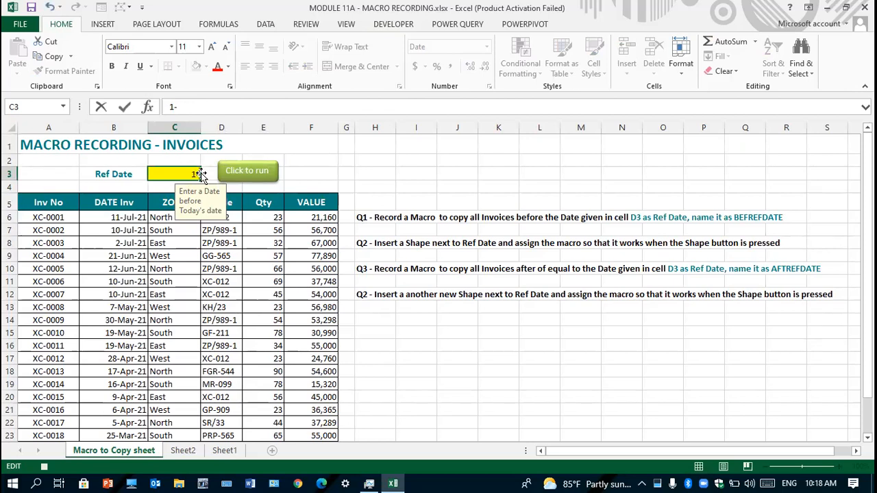
{"action": "type", "text": "-Jun-21"}
{"action": "left_click", "coordinate": [252, 176]}
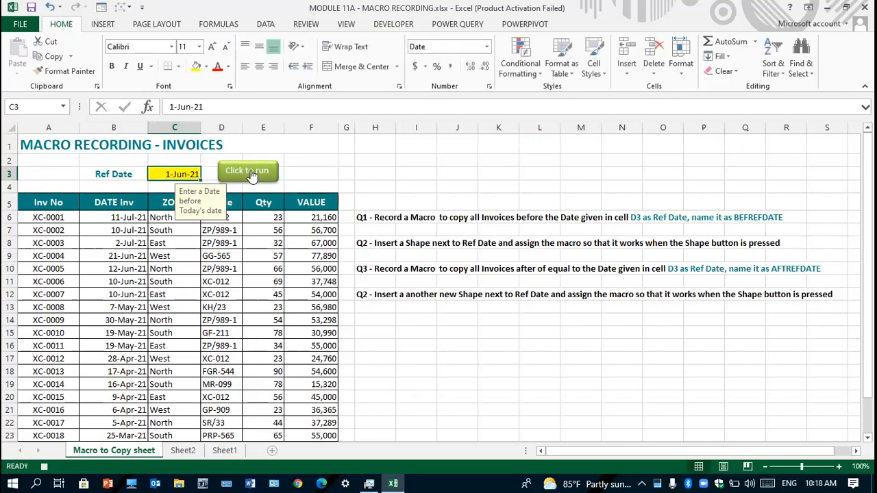
Reassign Macro1 to the "Click to run" shape and deselect the shape
{"action": "right_click", "coordinate": [245, 177]}
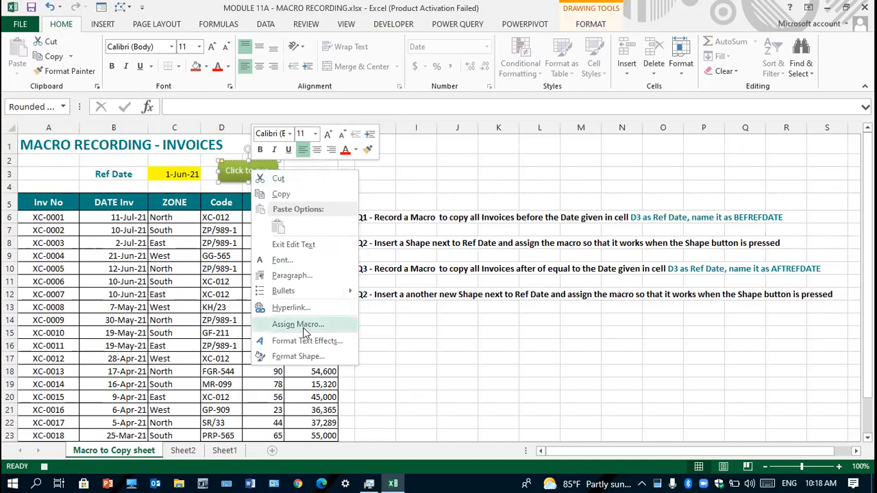
{"action": "left_click", "coordinate": [304, 324]}
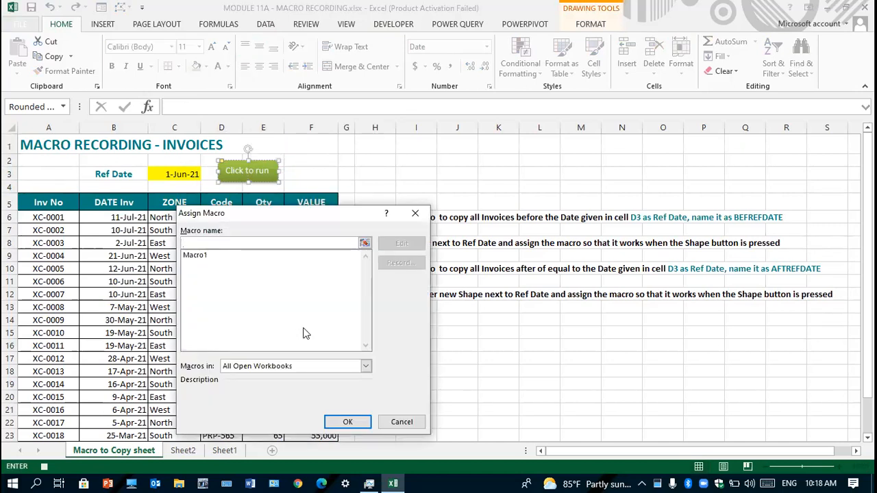
{"action": "left_click", "coordinate": [197, 255]}
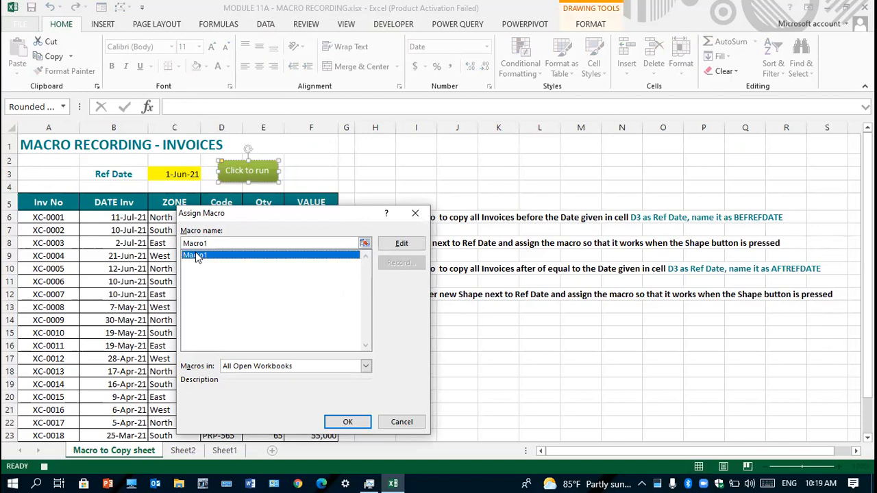
{"action": "left_click", "coordinate": [347, 422]}
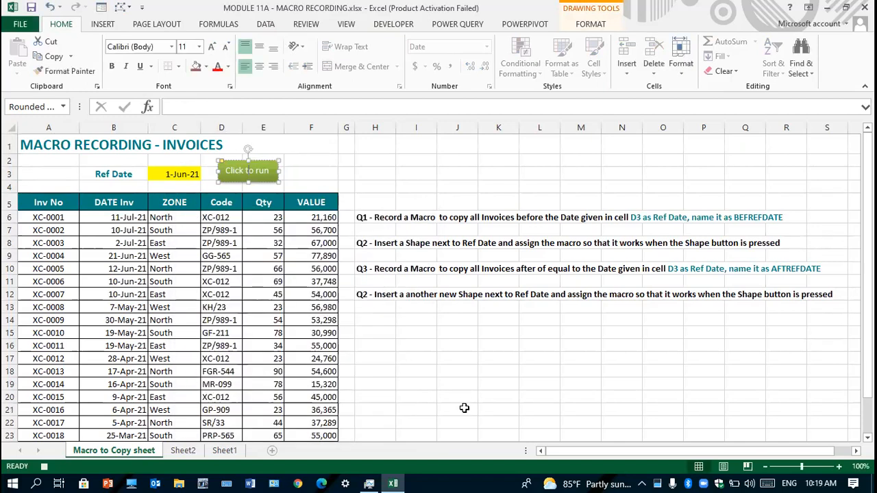
{"action": "left_click", "coordinate": [464, 409]}
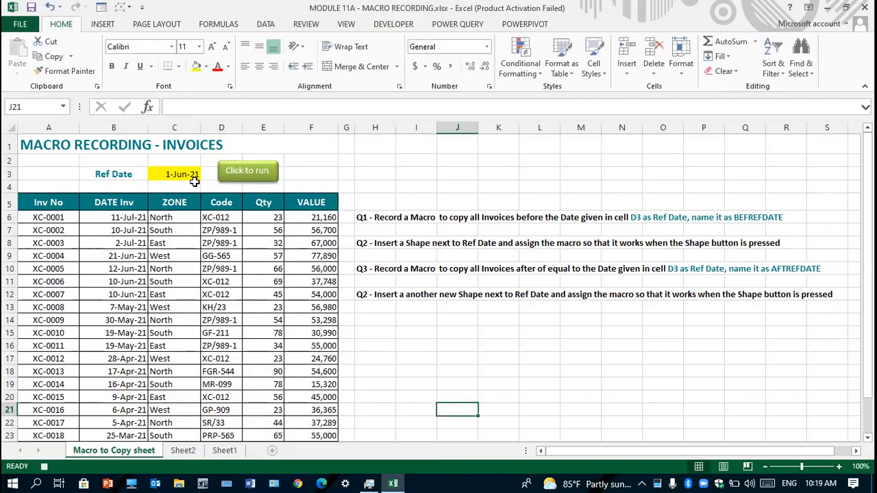
{"action": "left_click", "coordinate": [260, 175], "text": "ctrl"}
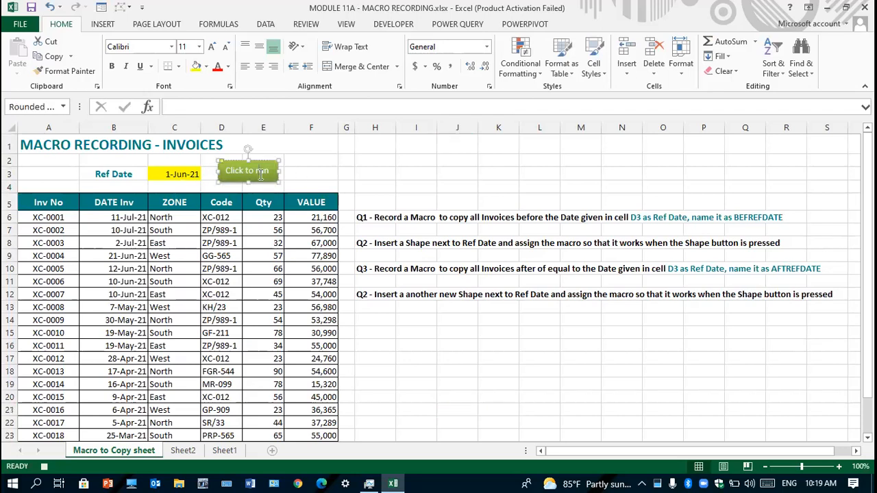
{"action": "right_click", "coordinate": [260, 175]}
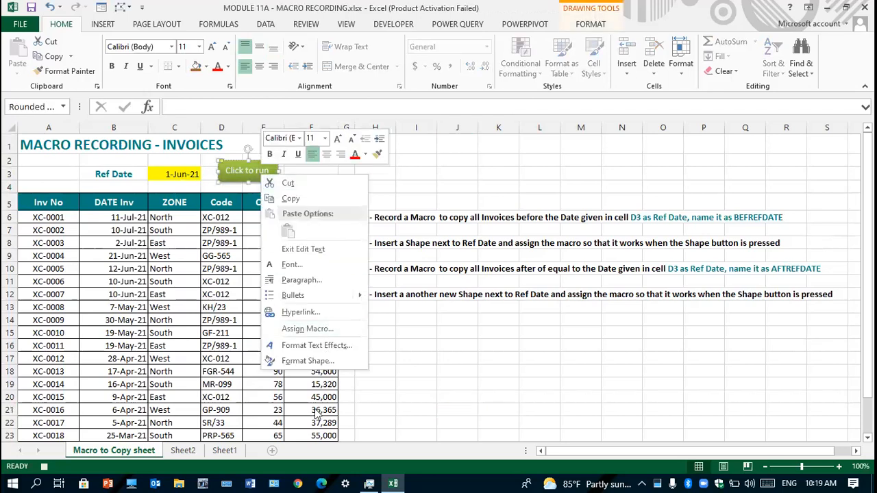
{"action": "mouse_move", "coordinate": [294, 302]}
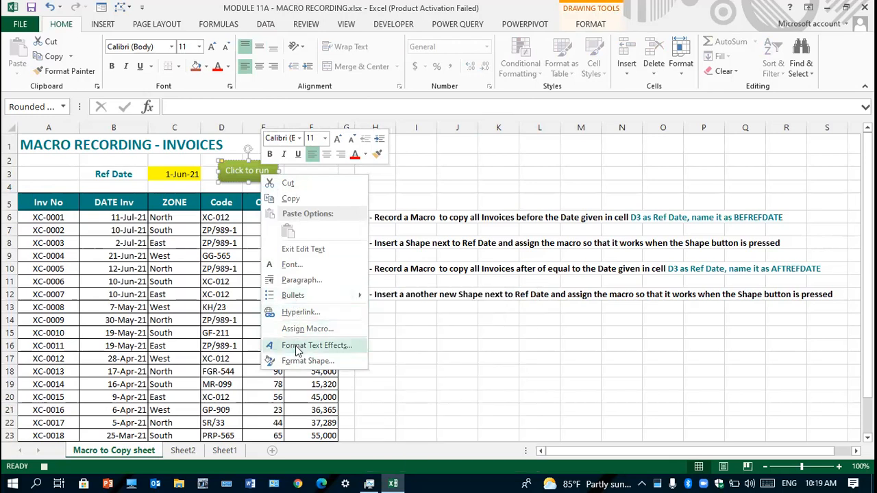
{"action": "left_click", "coordinate": [303, 330]}
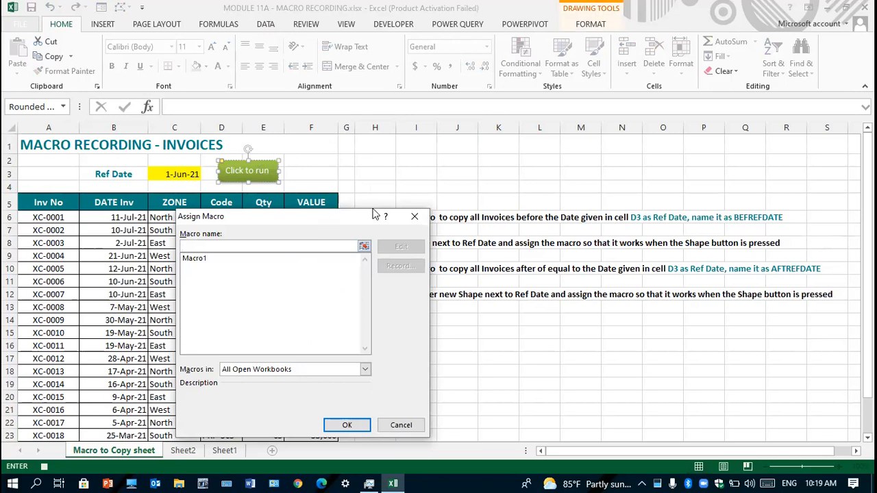
{"action": "left_click_drag", "start_coordinate": [325, 214], "coordinate": [593, 70]}
{"action": "double_click", "coordinate": [463, 114]}
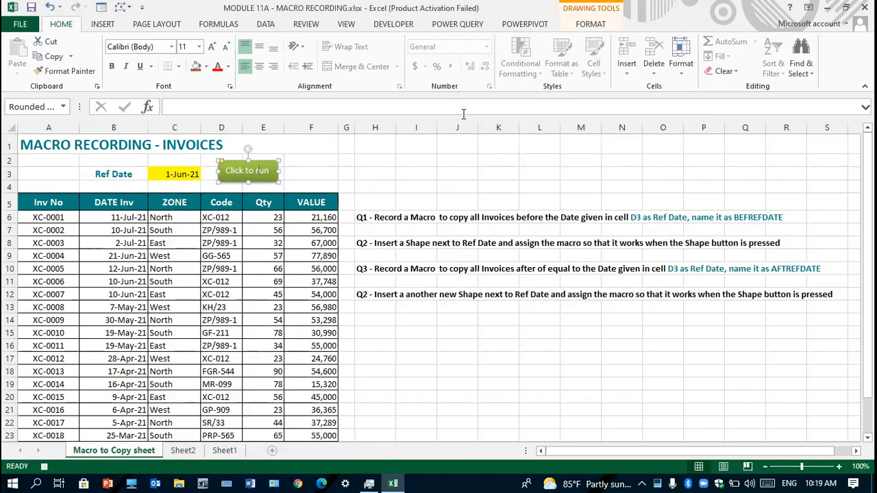
Assign Macro1 once more to the "Click to run" shape as a whole object, and deselect it
{"action": "right_click", "coordinate": [269, 161]}
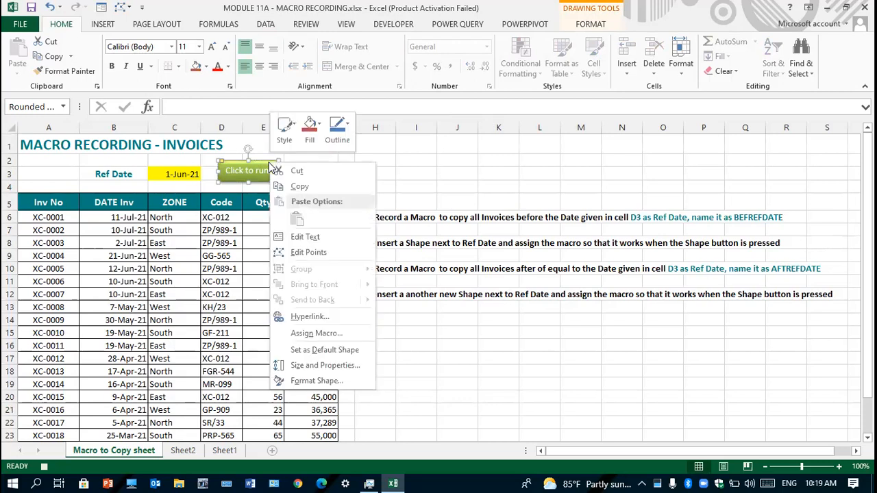
{"action": "left_click", "coordinate": [314, 333]}
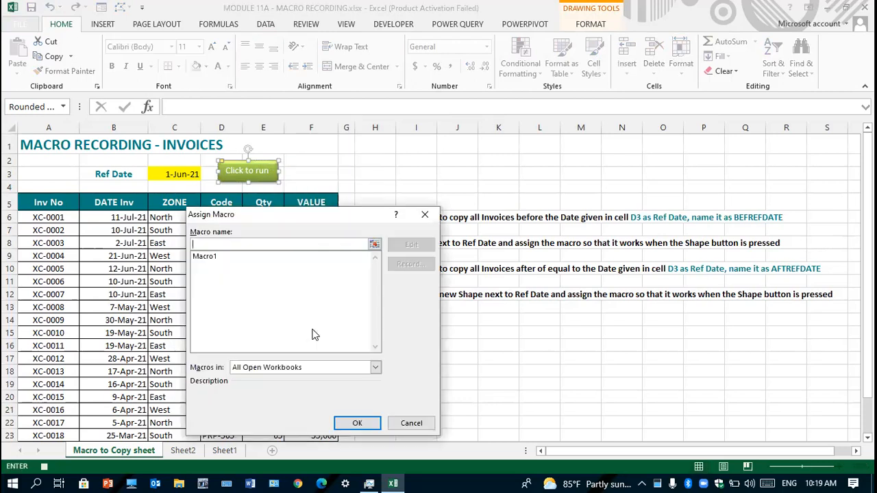
{"action": "left_click", "coordinate": [209, 262]}
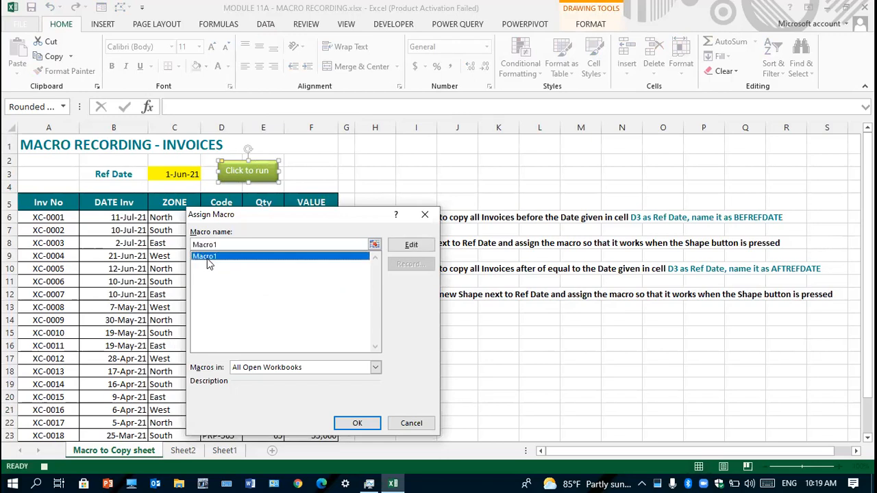
{"action": "left_click", "coordinate": [358, 424]}
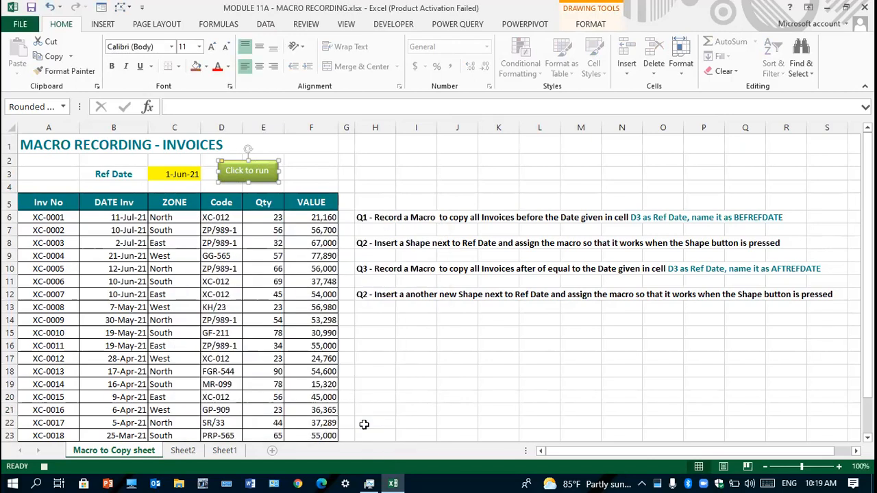
{"action": "left_click", "coordinate": [427, 368]}
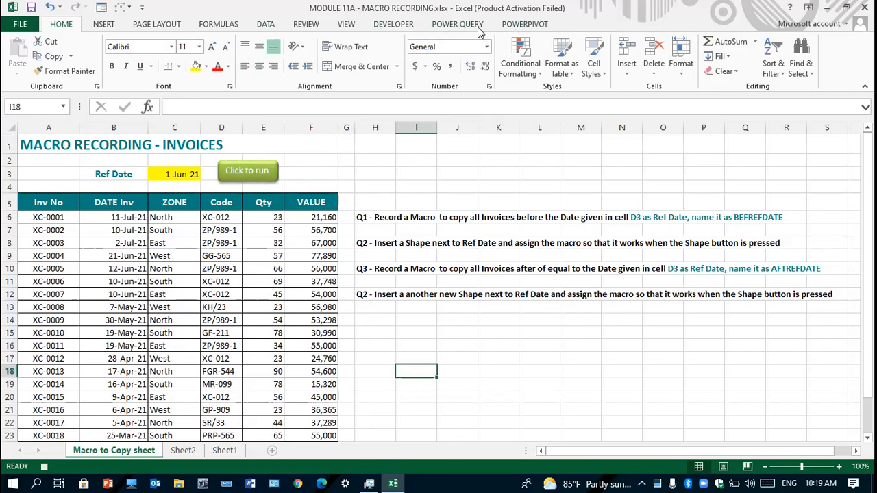
Run Macro1 from the workbook's macro list with the 1-Jun-21 reference date
{"action": "left_click", "coordinate": [404, 26]}
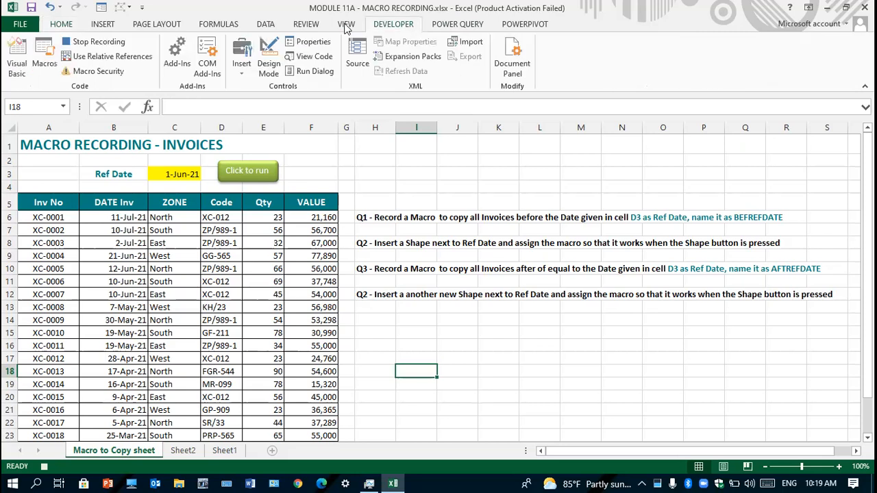
{"action": "left_click", "coordinate": [47, 55]}
{"action": "left_click", "coordinate": [742, 167]}
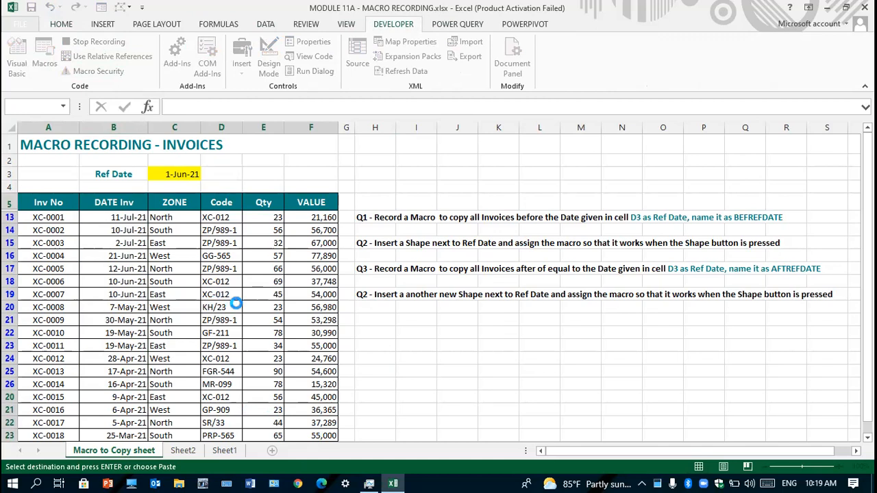
Show the desktop, return to the MODULE 11A workbook, and dismiss the macro's run-time error
{"action": "mouse_move", "coordinate": [396, 479]}
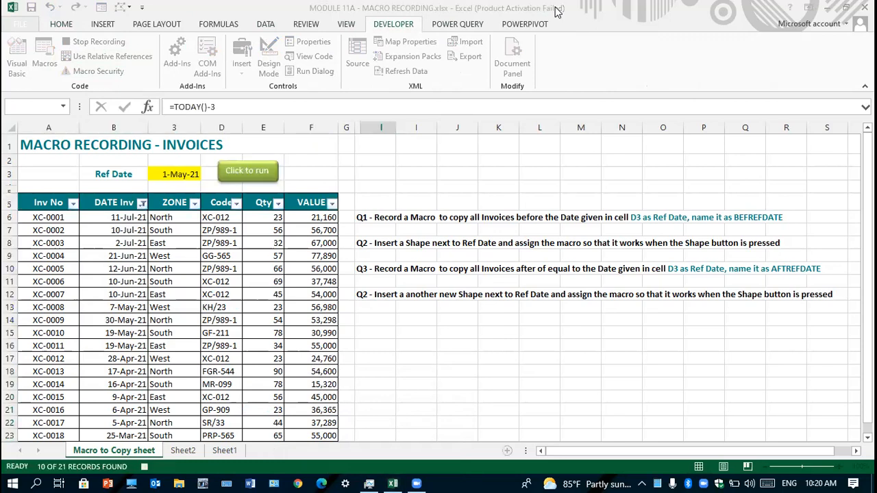
{"action": "key", "text": "super+d"}
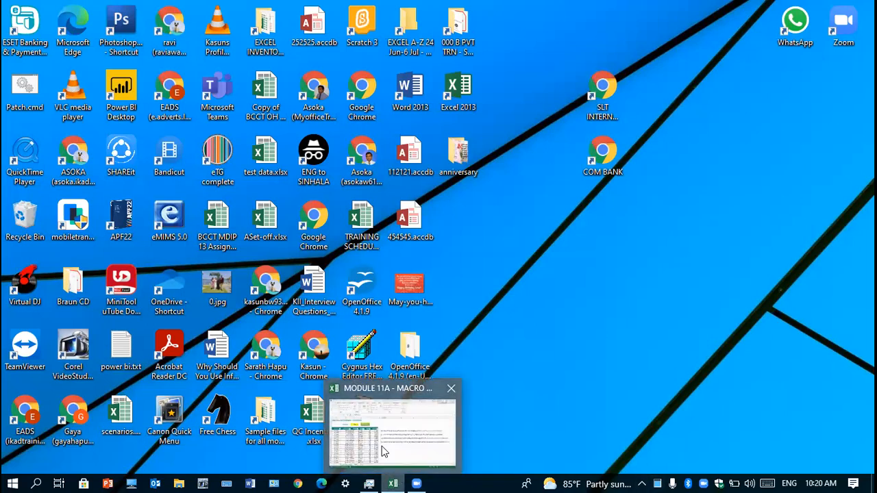
{"action": "left_click", "coordinate": [397, 480]}
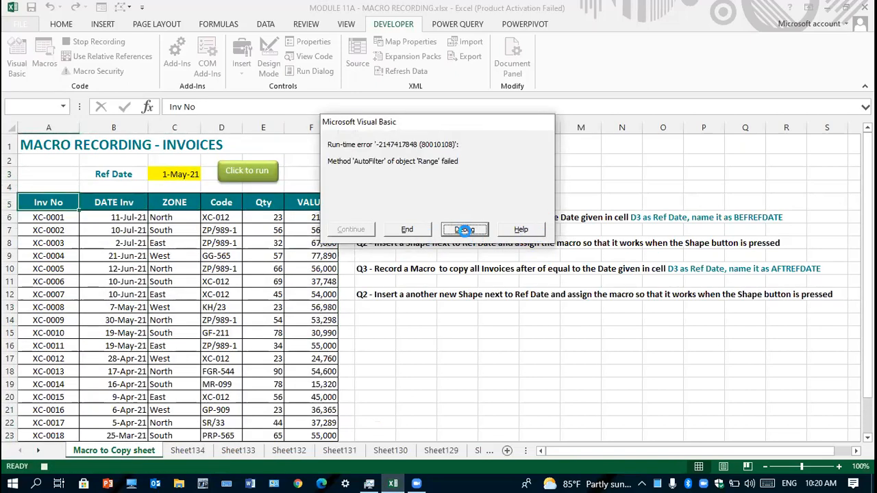
{"action": "key", "text": "Escape"}
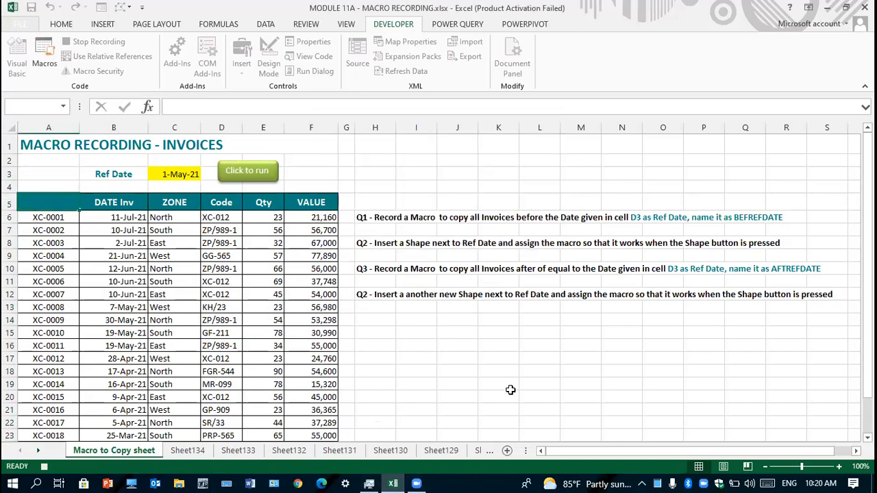
{"action": "left_click", "coordinate": [372, 481]}
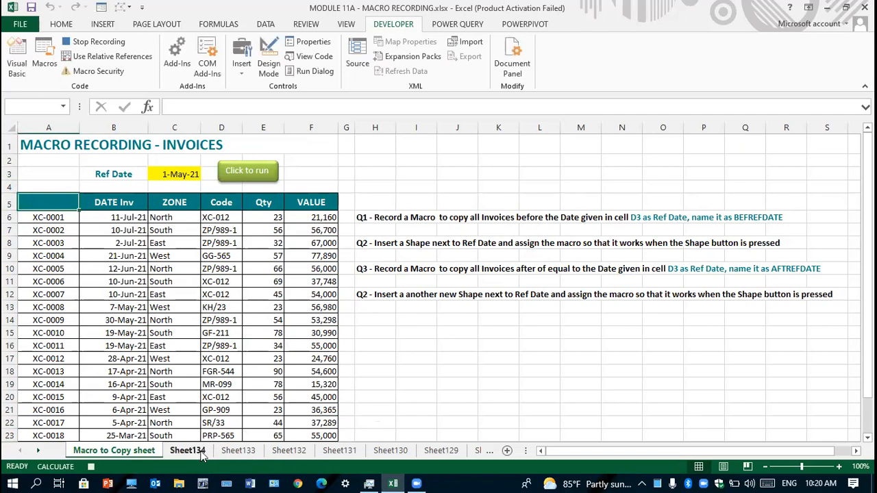
Examine the invoice copies on the macro-generated sheets from Sheet134 through Sheet129
{"action": "left_click", "coordinate": [200, 455]}
{"action": "left_click", "coordinate": [287, 452]}
{"action": "left_click", "coordinate": [340, 453]}
{"action": "left_click", "coordinate": [390, 453]}
{"action": "left_click", "coordinate": [441, 452]}
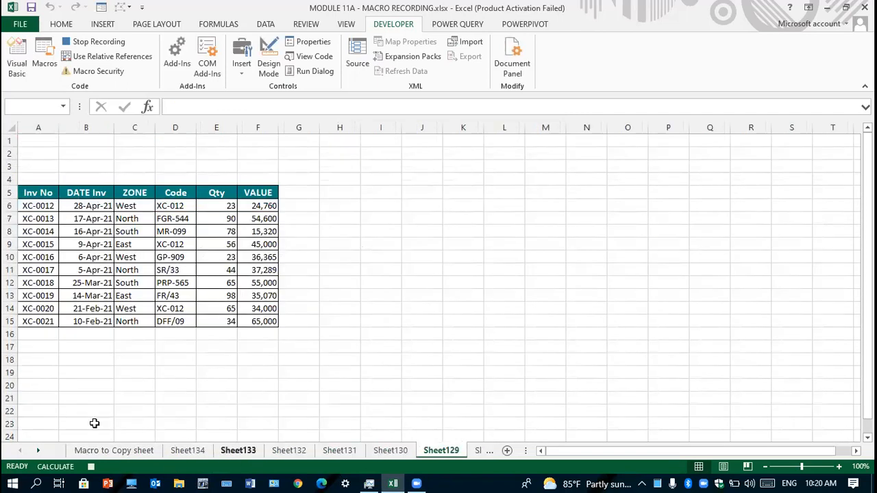
Delete the group of macro-generated sheets from Sheet111 through Sheet104 and confirm the deletion
{"action": "left_click", "coordinate": [38, 451]}
{"action": "left_click", "coordinate": [40, 451]}
{"action": "left_click", "coordinate": [40, 451]}
{"action": "left_click", "coordinate": [40, 451]}
{"action": "left_click", "coordinate": [40, 452]}
{"action": "left_click", "coordinate": [40, 452]}
{"action": "left_click", "coordinate": [40, 452]}
{"action": "left_click", "coordinate": [40, 452]}
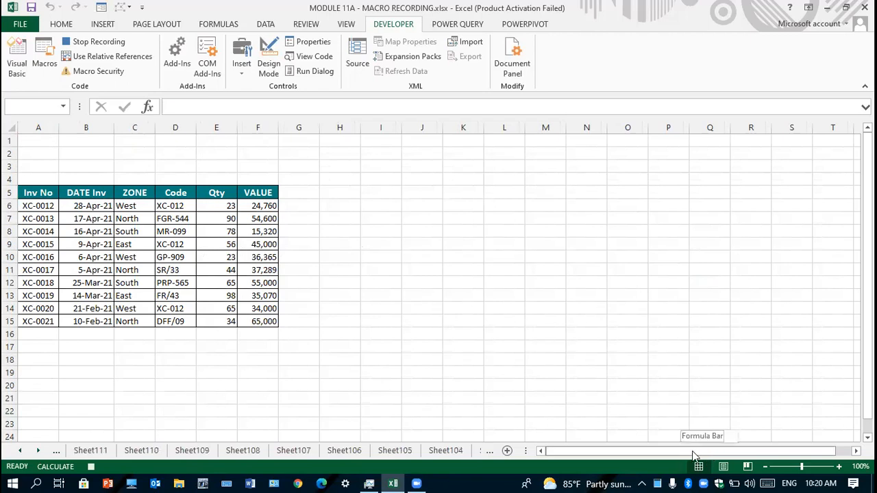
{"action": "left_click", "coordinate": [89, 451]}
{"action": "left_click", "coordinate": [140, 452]}
{"action": "left_click", "coordinate": [84, 452]}
{"action": "left_click", "coordinate": [445, 451], "text": "shift"}
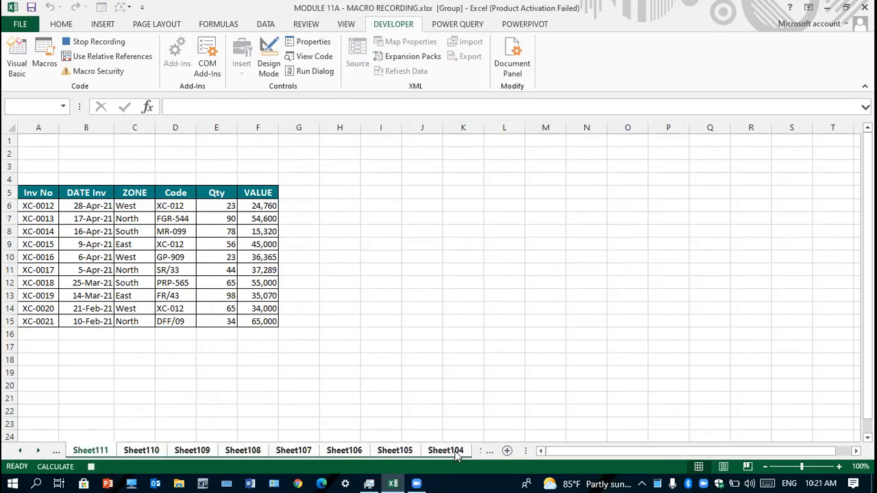
{"action": "right_click", "coordinate": [455, 451]}
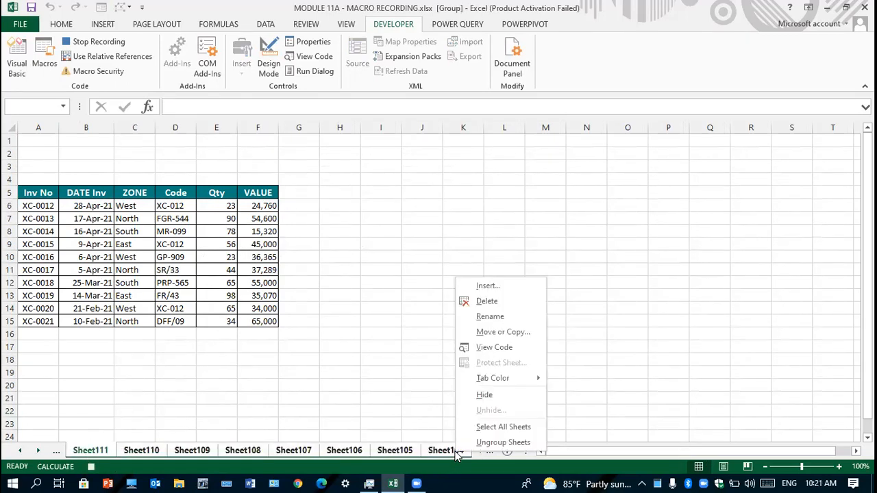
{"action": "left_click", "coordinate": [496, 302]}
{"action": "left_click", "coordinate": [414, 276]}
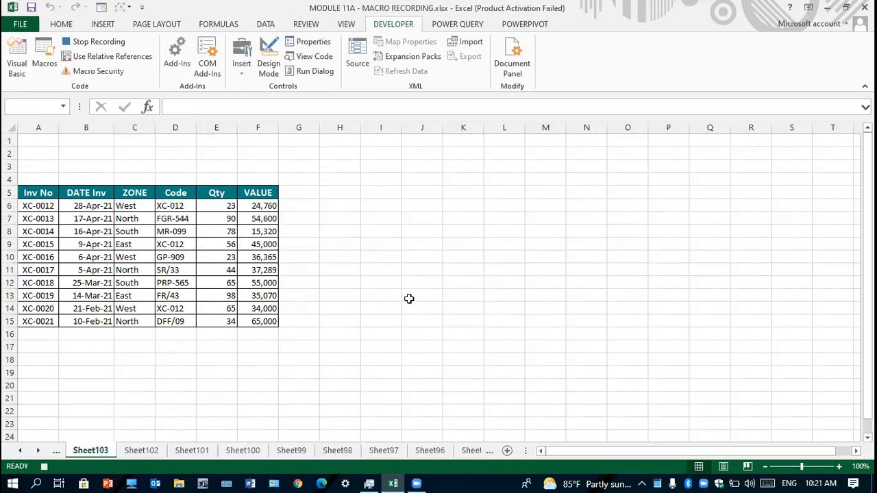
Group all the remaining generated sheets from Sheet134 onward, excluding Macro to Copy sheet, and delete them permanently
{"action": "left_click", "coordinate": [21, 451]}
{"action": "left_click_drag", "start_coordinate": [20, 451], "coordinate": [21, 451]}
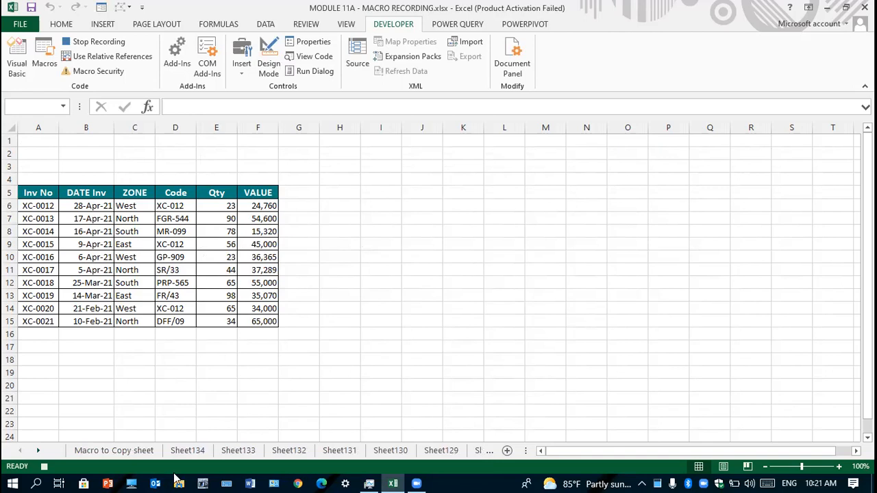
{"action": "left_click", "coordinate": [126, 455]}
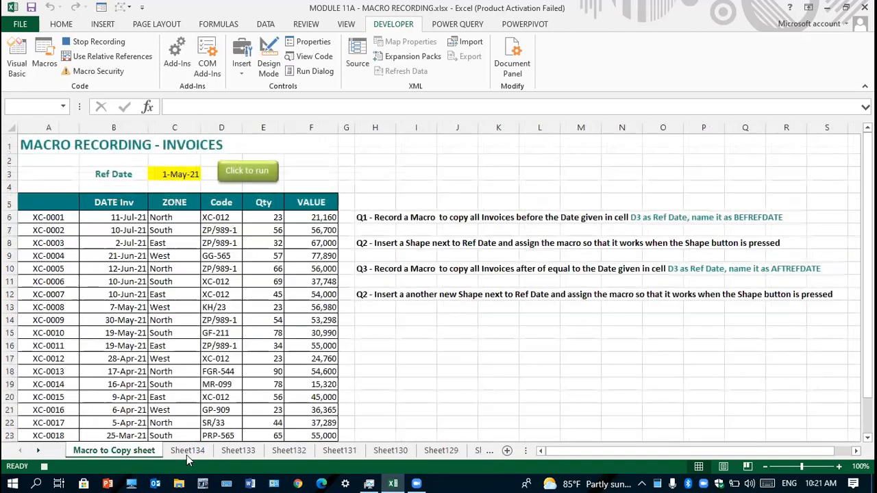
{"action": "left_click", "coordinate": [187, 451]}
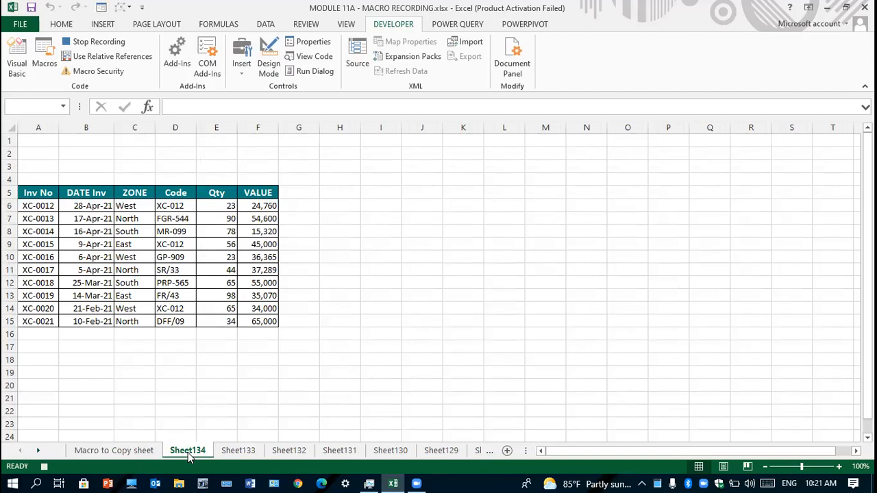
{"action": "right_click", "coordinate": [190, 458]}
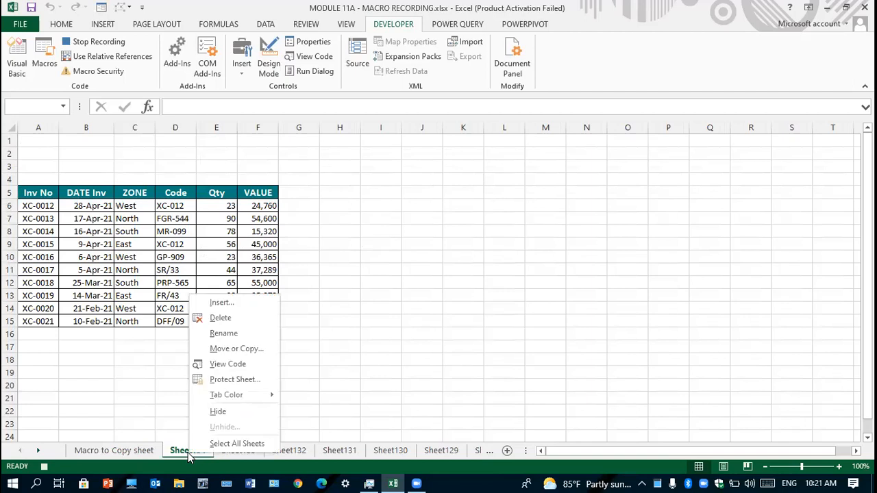
{"action": "left_click", "coordinate": [236, 444]}
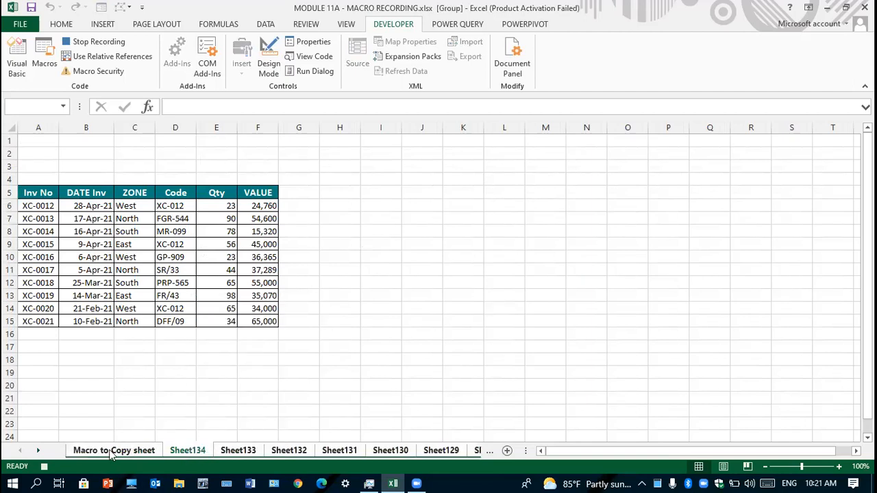
{"action": "right_click", "coordinate": [202, 457]}
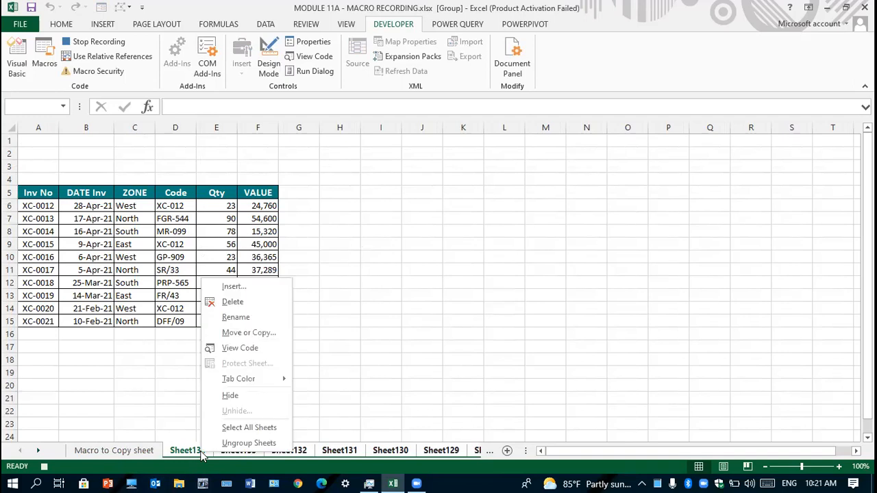
{"action": "left_click", "coordinate": [257, 302]}
{"action": "left_click", "coordinate": [412, 274]}
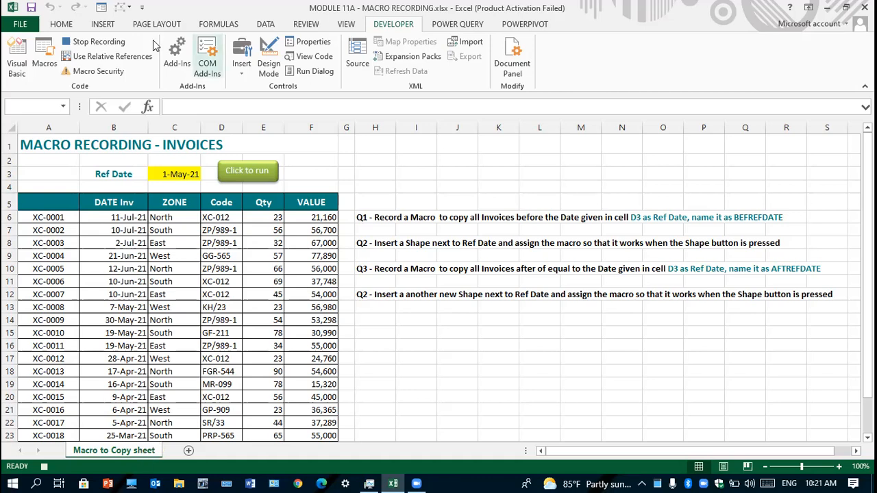
Insert a new blank worksheet and return to the Macro to Copy sheet
{"action": "left_click", "coordinate": [61, 26]}
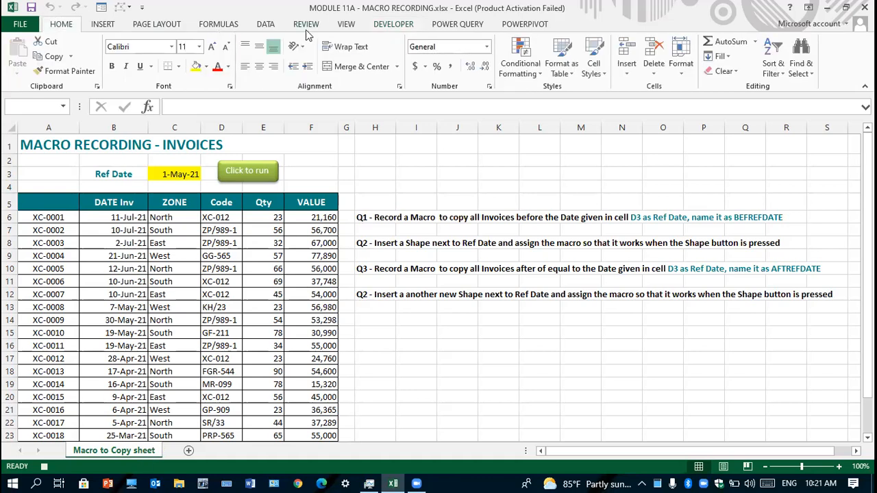
{"action": "left_click", "coordinate": [227, 26]}
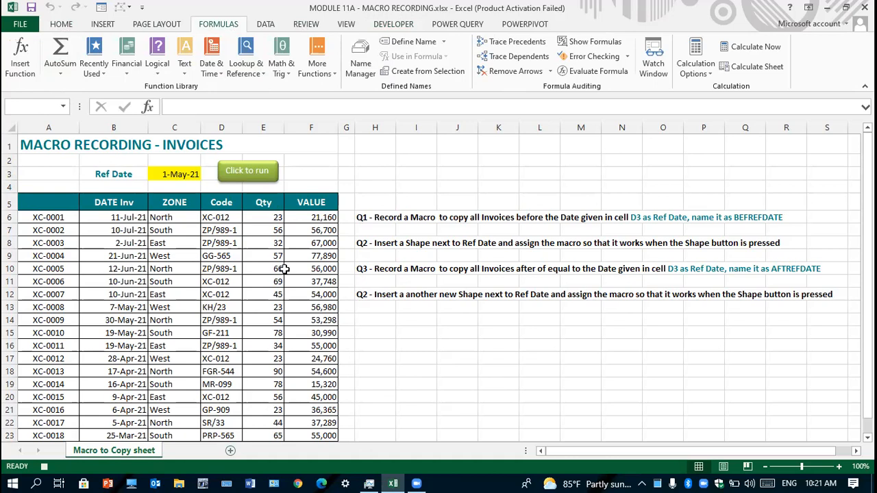
{"action": "key", "text": "shift+F11"}
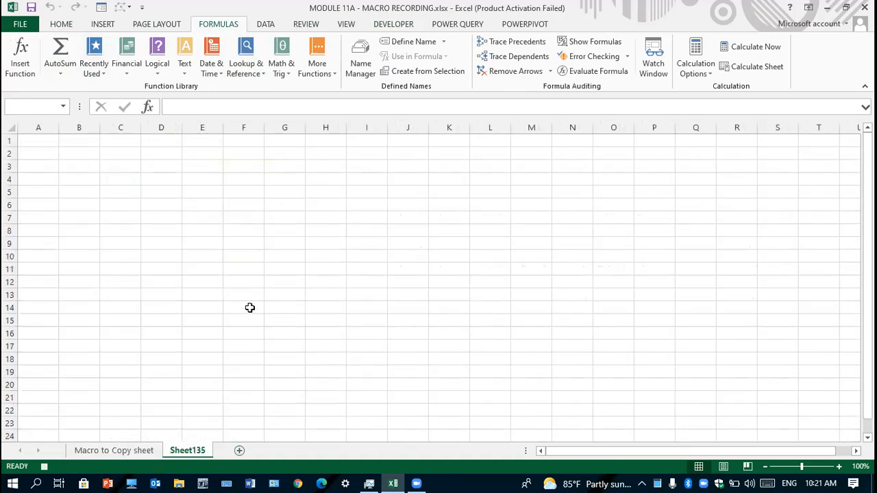
{"action": "left_click", "coordinate": [110, 455]}
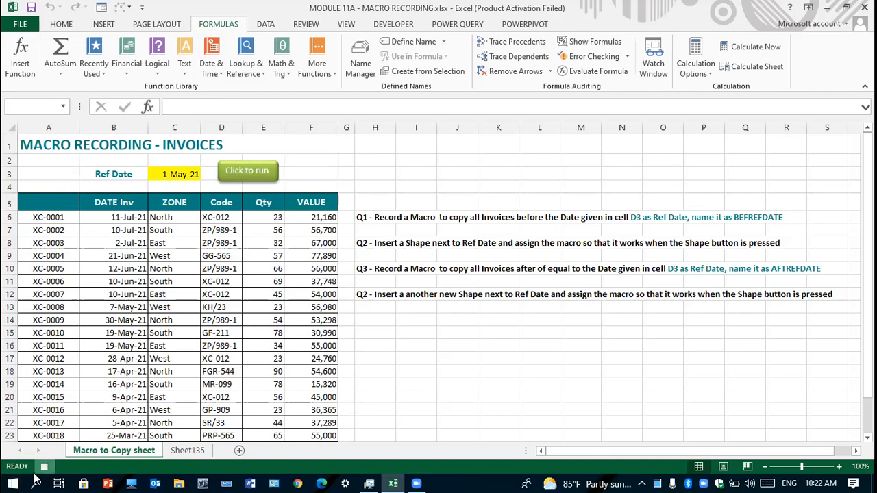
Restart the computer from the Windows power options
{"action": "left_click", "coordinate": [12, 482]}
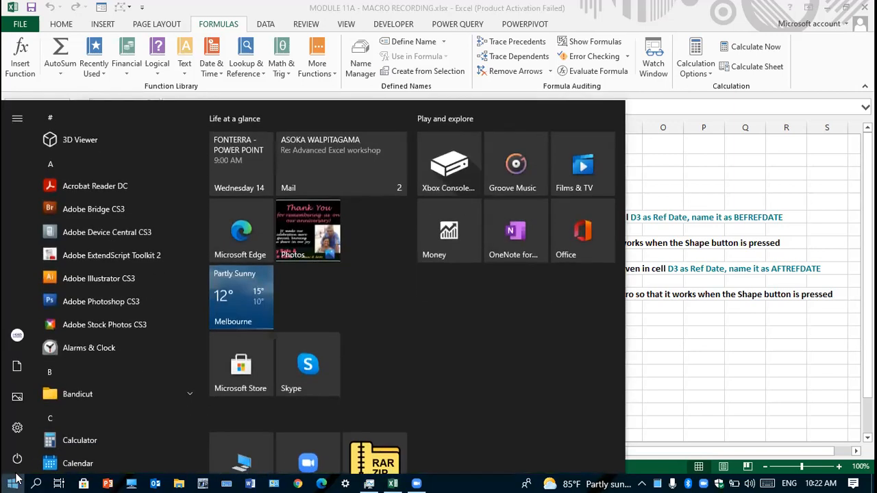
{"action": "mouse_move", "coordinate": [22, 463]}
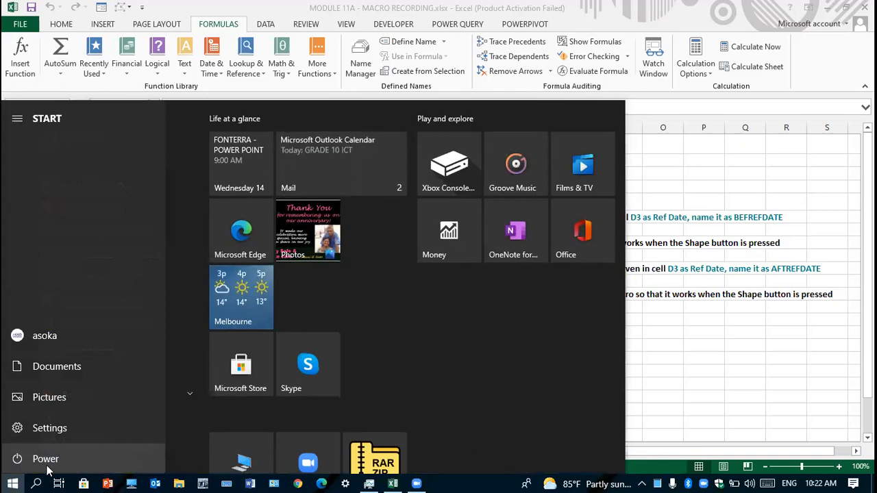
{"action": "left_click", "coordinate": [47, 463]}
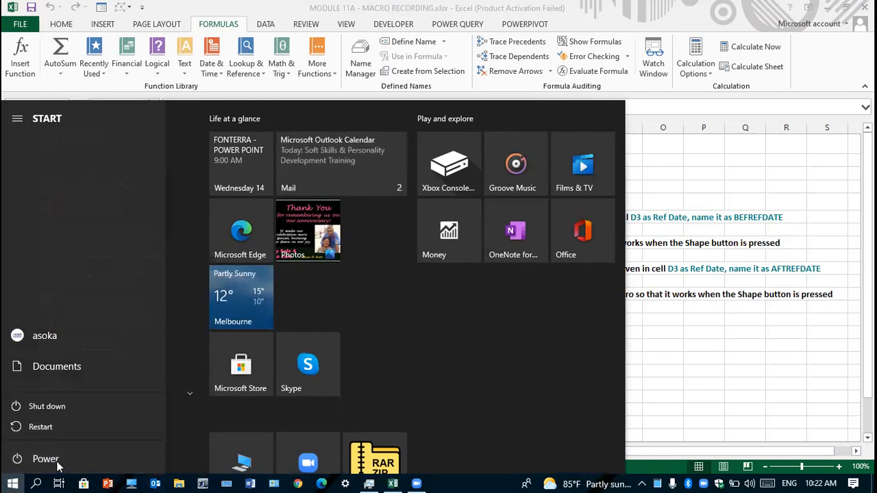
{"action": "left_click", "coordinate": [57, 463]}
{"action": "left_click", "coordinate": [57, 463]}
{"action": "left_click", "coordinate": [49, 428]}
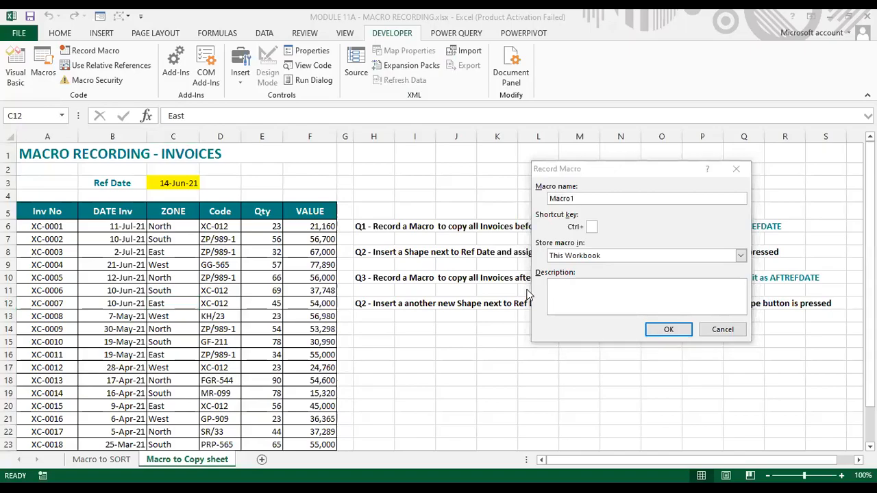
Start recording Macro1 in This Workbook, and highlight DATE Inv values less than $C$3 with Light Red Fill with Dark Red Text
{"action": "left_click", "coordinate": [681, 336]}
{"action": "left_click", "coordinate": [669, 330]}
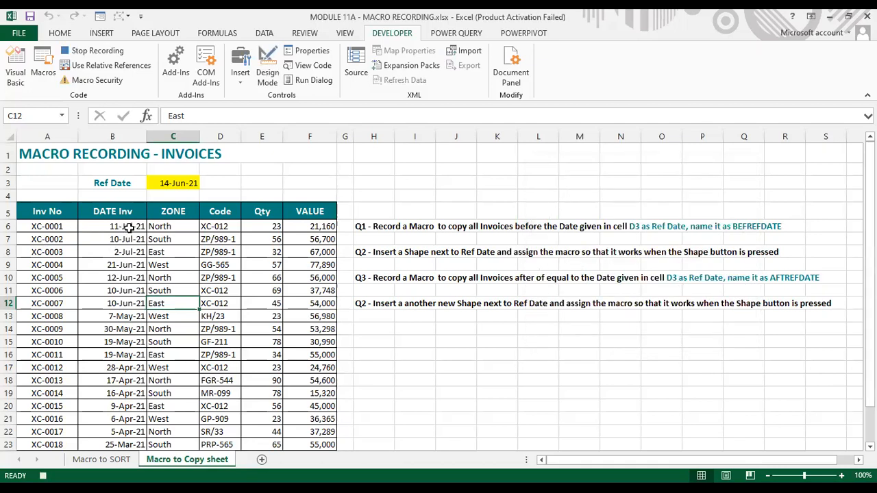
{"action": "left_click", "coordinate": [129, 228]}
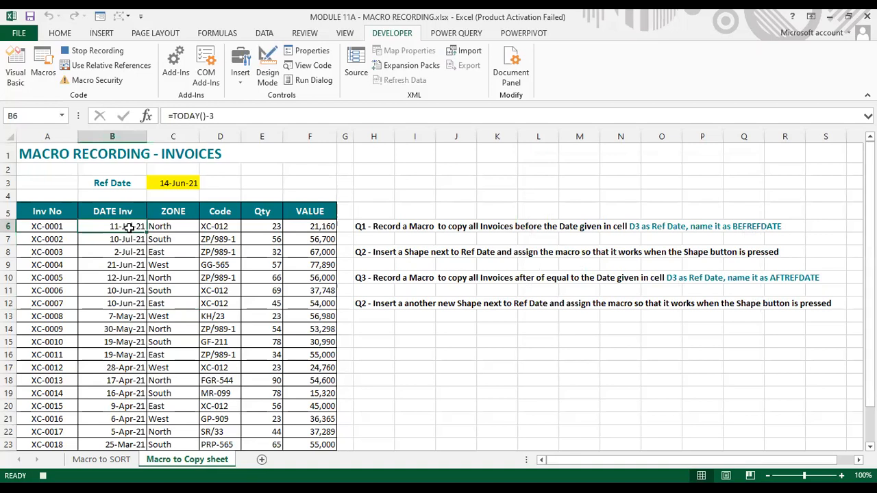
{"action": "key", "text": "ctrl+shift+Down"}
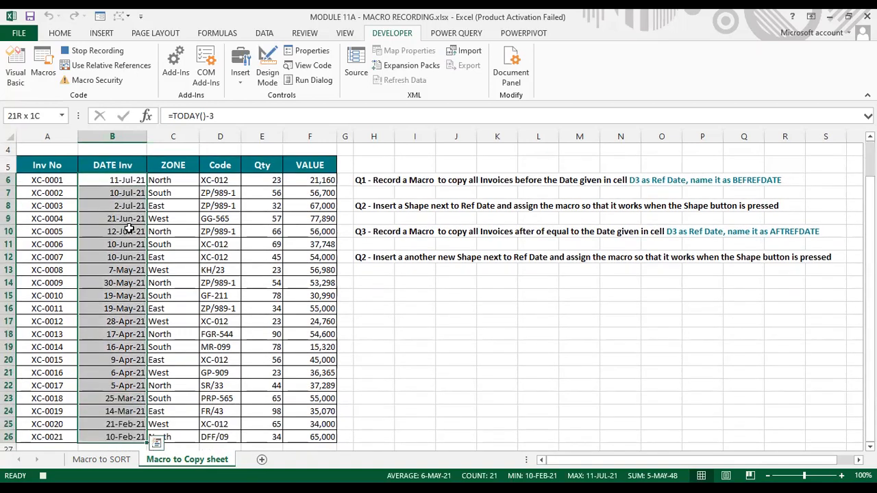
{"action": "left_click", "coordinate": [77, 34]}
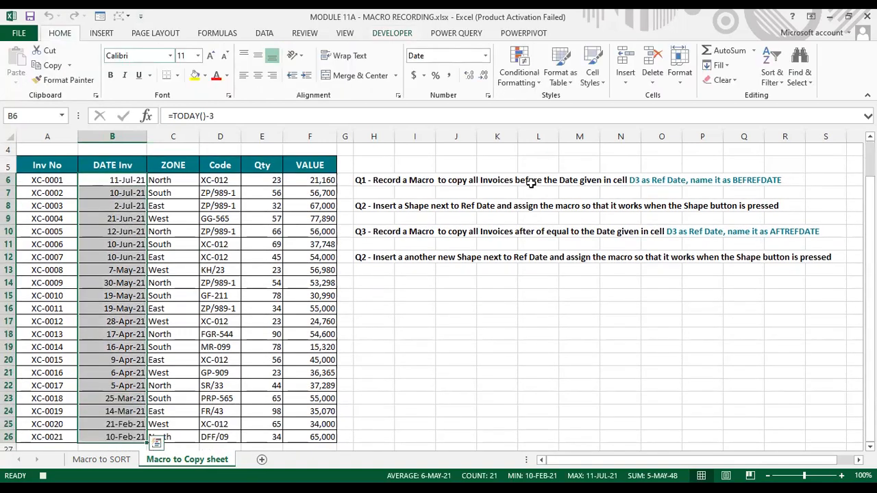
{"action": "left_click", "coordinate": [519, 63]}
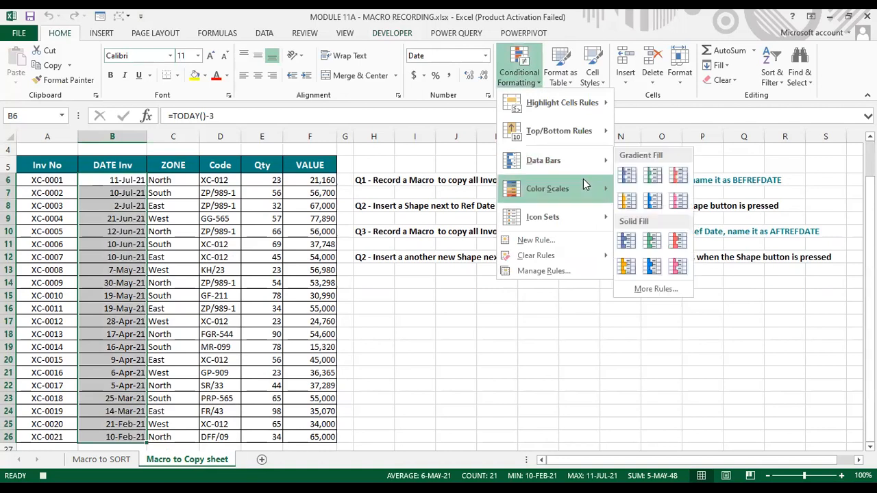
{"action": "mouse_move", "coordinate": [591, 104]}
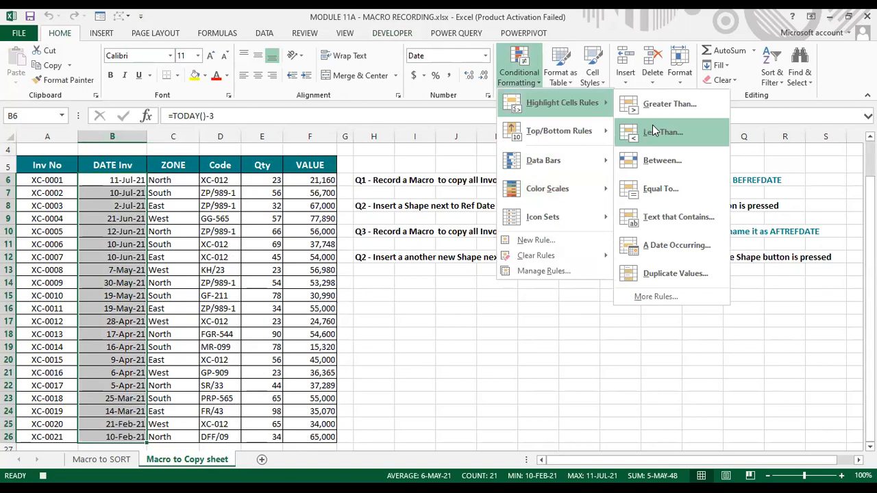
{"action": "left_click", "coordinate": [653, 130]}
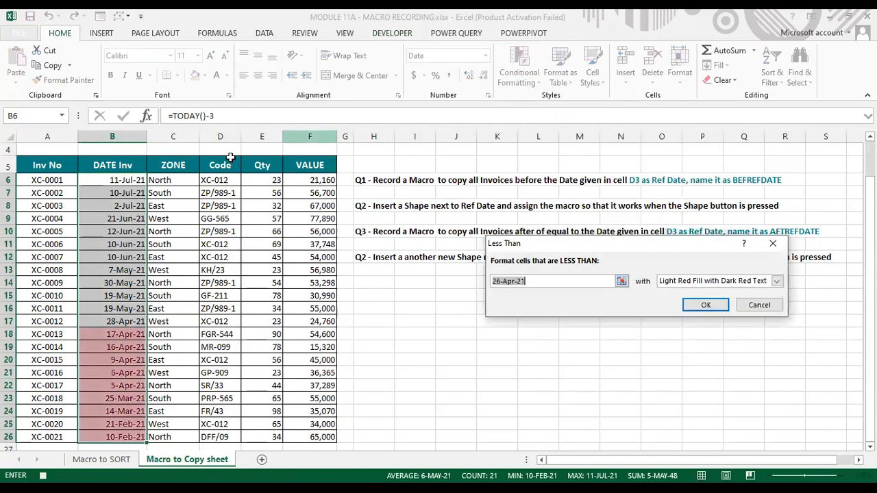
{"action": "scroll", "coordinate": [182, 231], "scroll_direction": "up", "scroll_amount": 1}
{"action": "scroll", "coordinate": [182, 231], "scroll_direction": "up", "scroll_amount": 1}
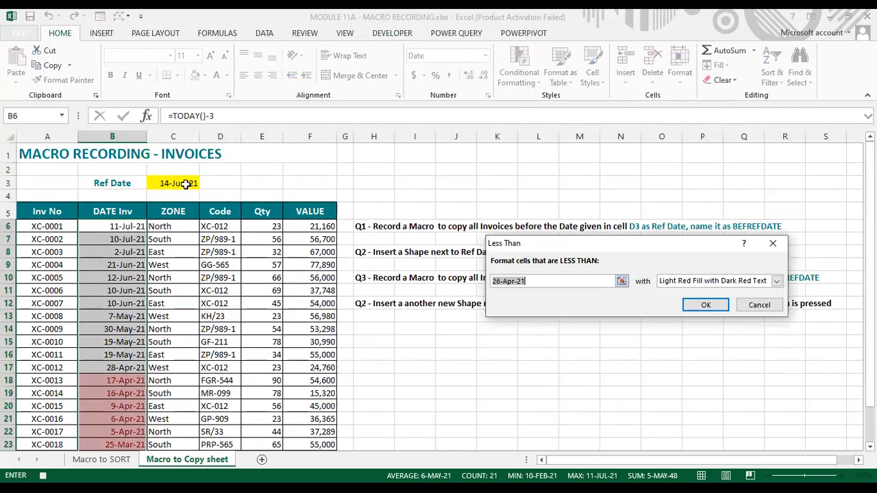
{"action": "left_click", "coordinate": [183, 185]}
{"action": "left_click", "coordinate": [716, 308]}
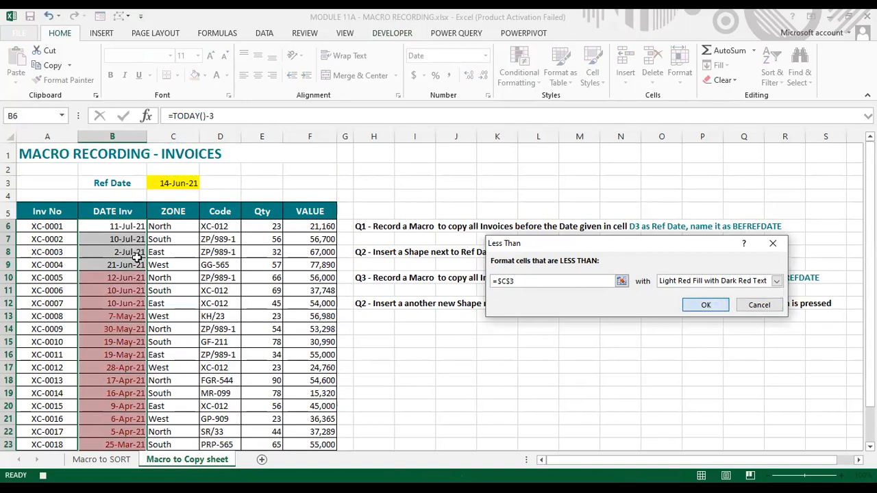
Add filters to the invoice table's header row and filter DATE Inv by colour to the red-highlighted dates
{"action": "left_click", "coordinate": [43, 214]}
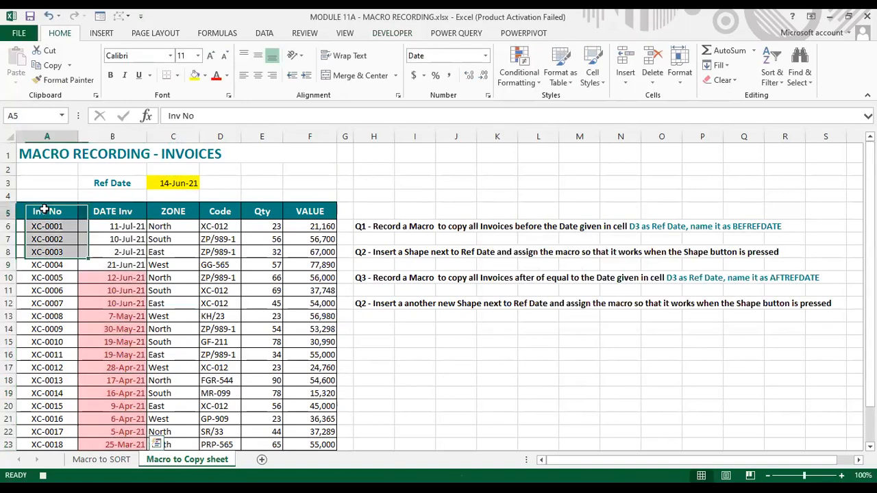
{"action": "left_click", "coordinate": [264, 33]}
{"action": "left_click", "coordinate": [320, 68]}
{"action": "left_click", "coordinate": [140, 212]}
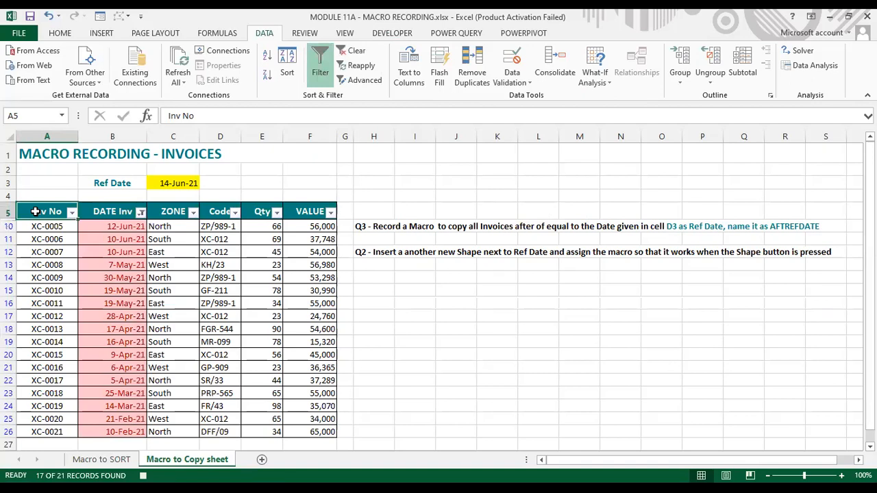
Copy the filtered invoice table to cell A5 of a new sheet, fit its date column's width, and return to Macro to Copy sheet
{"action": "key", "text": "ctrl+shift+Down"}
{"action": "key", "text": "ctrl+shift+Right"}
{"action": "key", "text": "ctrl+c"}
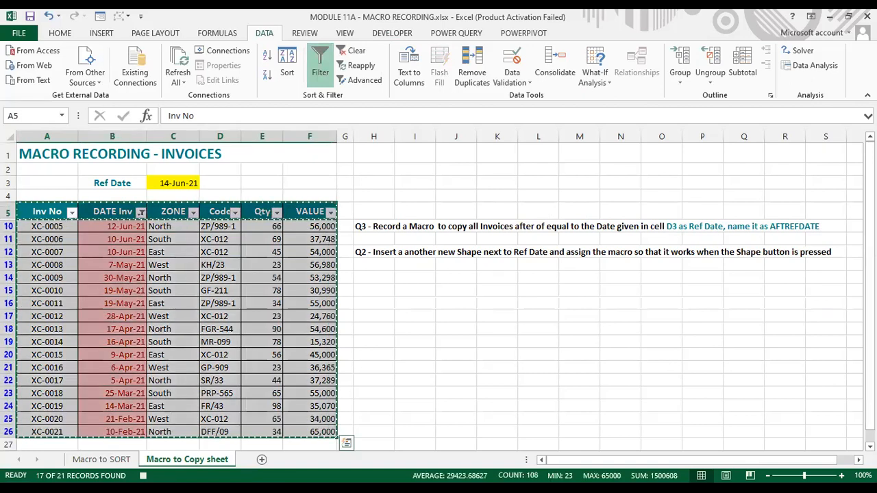
{"action": "left_click", "coordinate": [261, 460]}
{"action": "left_click", "coordinate": [52, 203]}
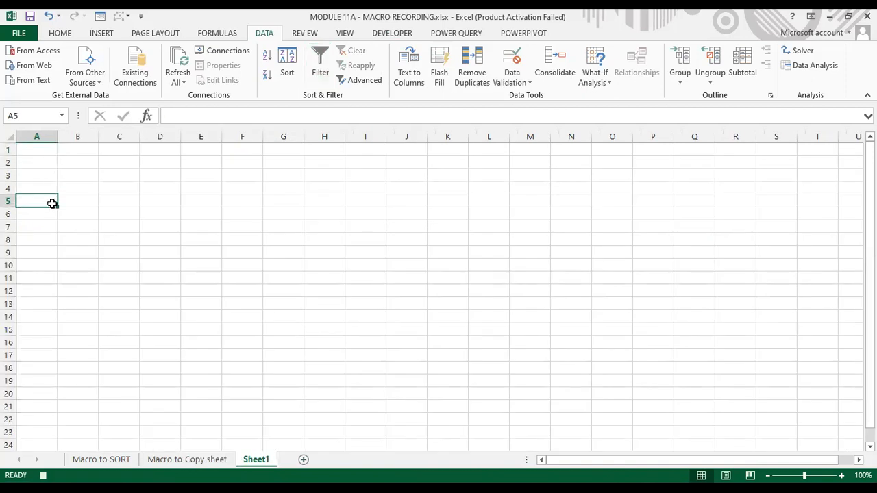
{"action": "key", "text": "ctrl+v"}
{"action": "left_click", "coordinate": [401, 265]}
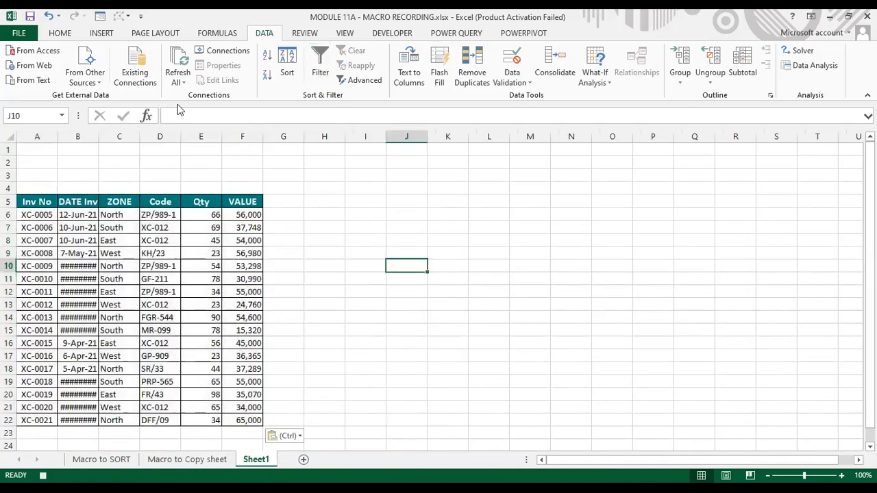
{"action": "double_click", "coordinate": [96, 140]}
{"action": "left_click", "coordinate": [187, 460]}
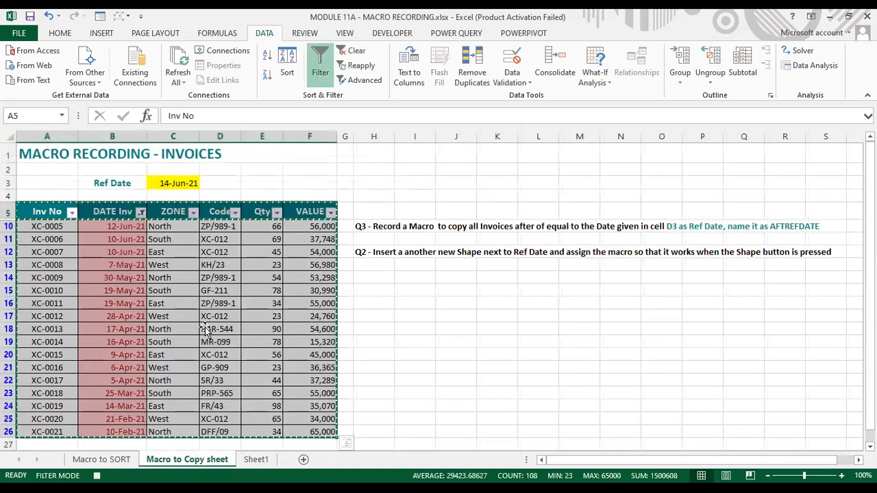
Clear the colour filter from the invoice table on the Macro to Copy sheet so every invoice row shows
{"action": "left_click", "coordinate": [195, 329]}
{"action": "left_click", "coordinate": [346, 51]}
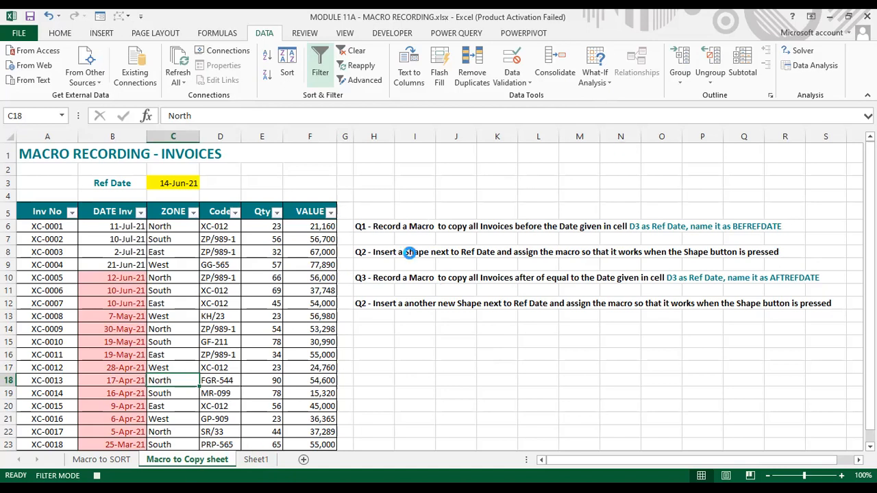
Close the MODULE 11A - MACRO RECORDING workbook without saving its changes
{"action": "key", "text": "alt+F4"}
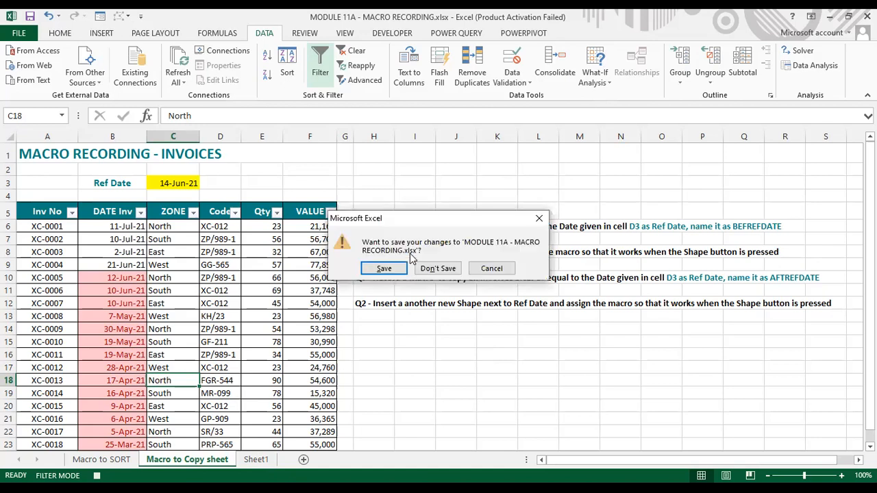
{"action": "left_click", "coordinate": [490, 268]}
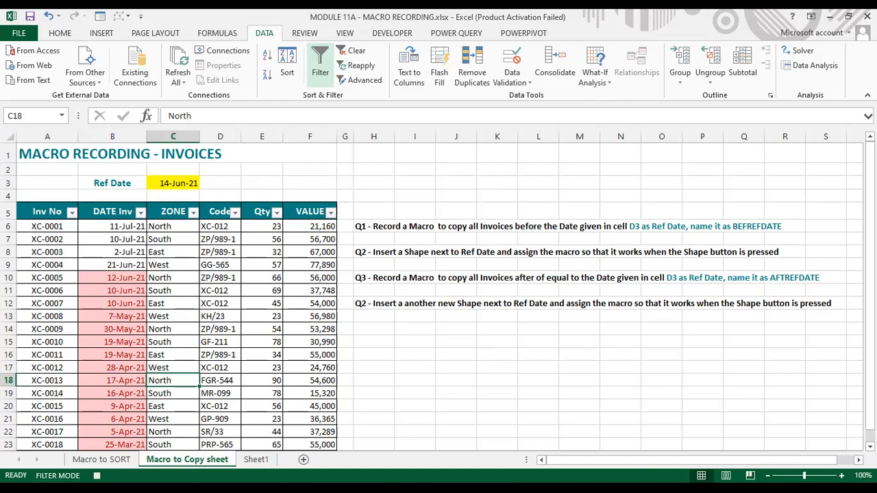
{"action": "left_click", "coordinate": [864, 17]}
{"action": "left_click", "coordinate": [443, 269]}
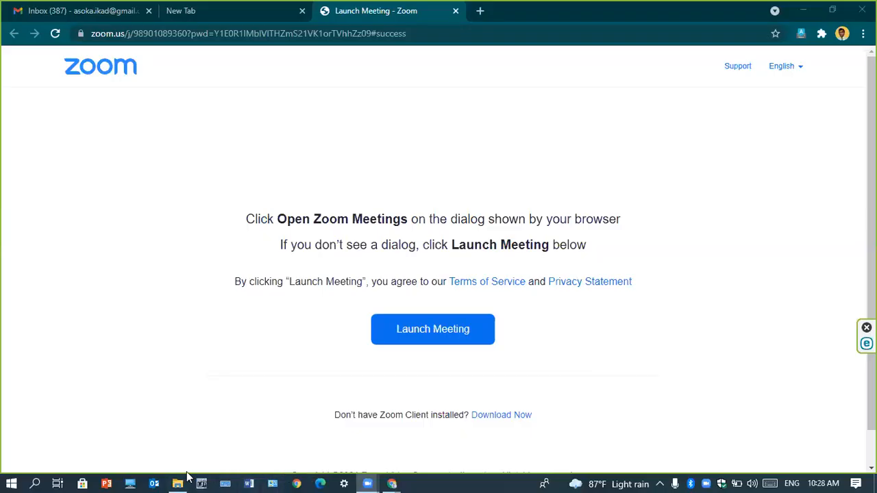
Switch to File Explorer and open the Quick access view of frequent folders and recent files
{"action": "left_click", "coordinate": [177, 481]}
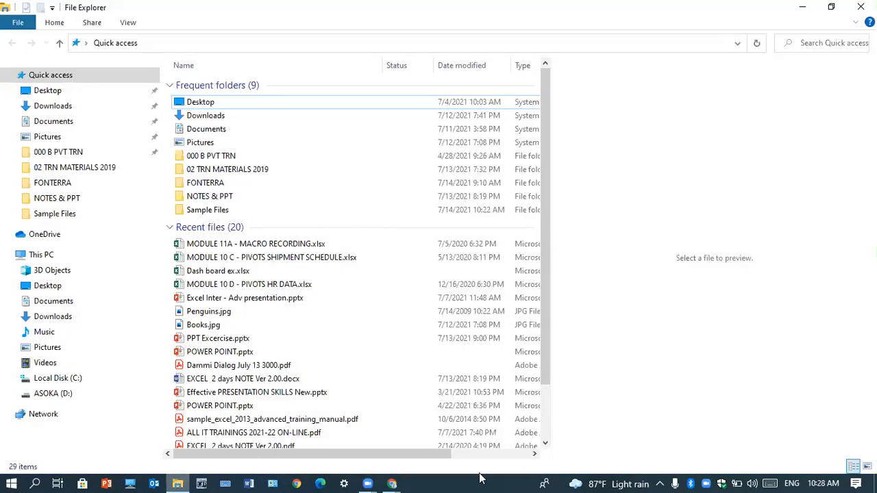
{"action": "left_click", "coordinate": [147, 482]}
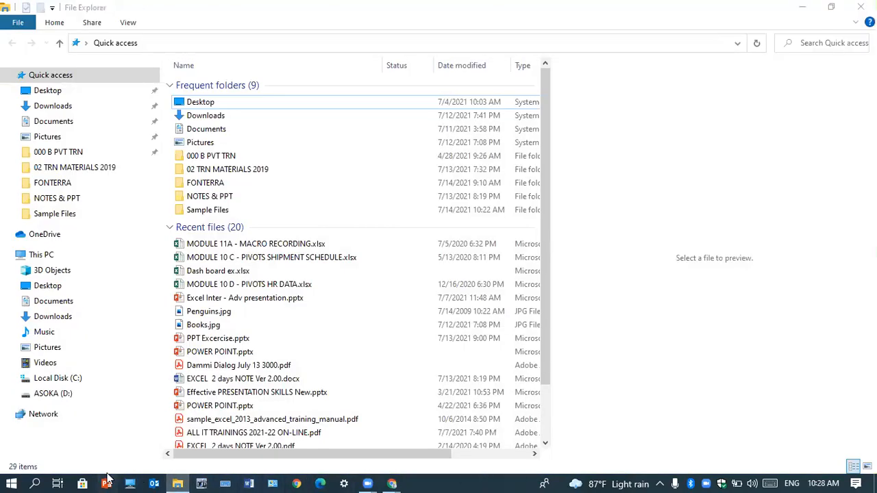